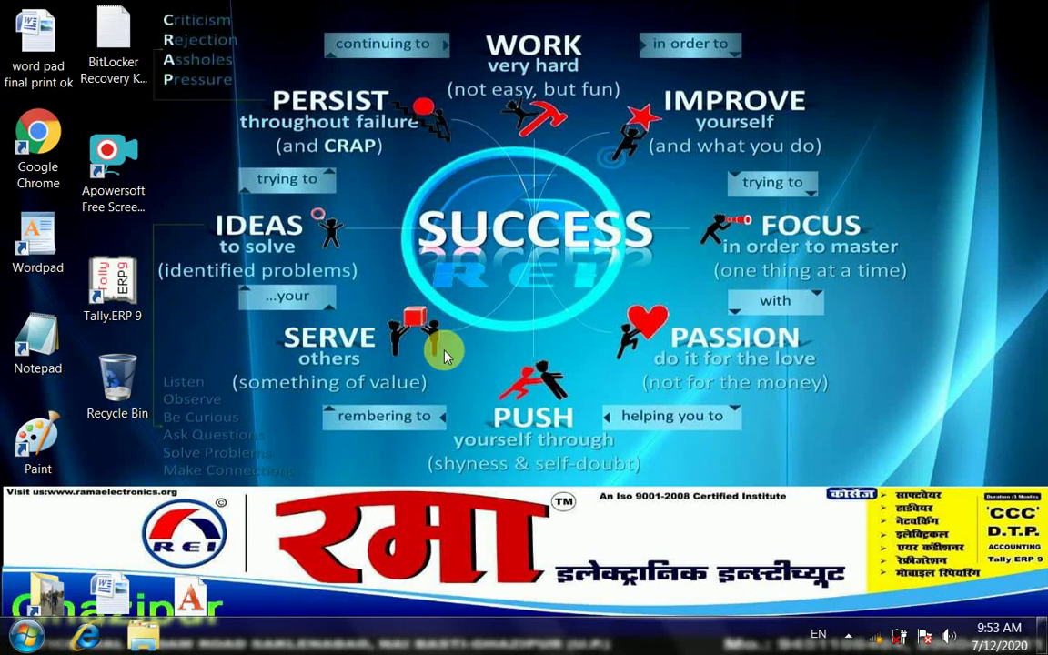
# Refresh the desktop three times from its right-click menu
pyautogui.rightClick(411, 130)
pyautogui.click(443, 179)
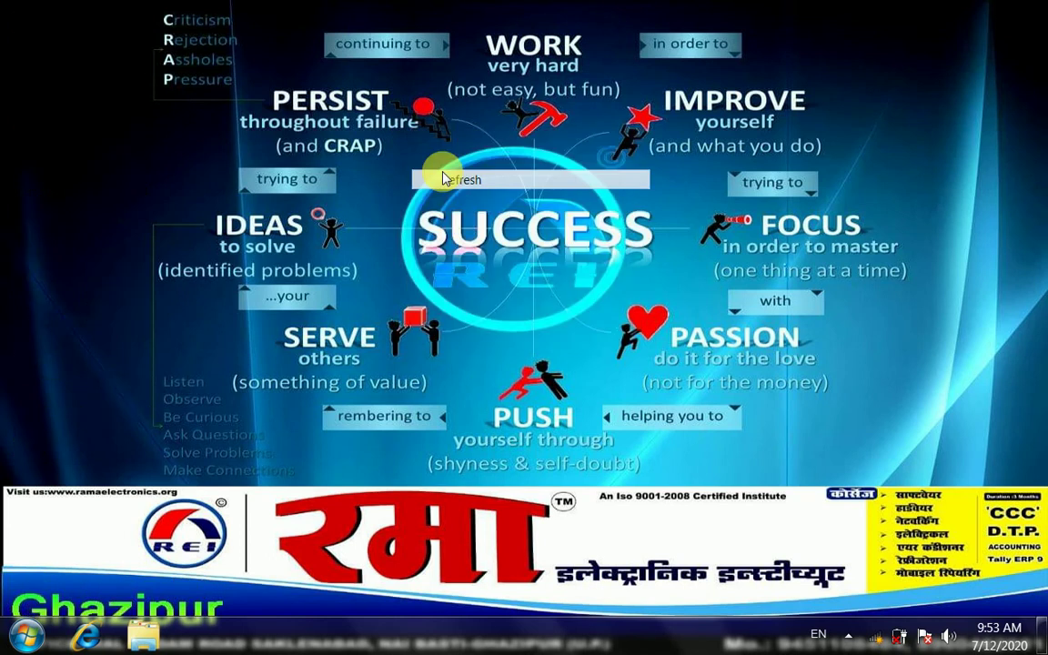
pyautogui.rightClick(392, 112)
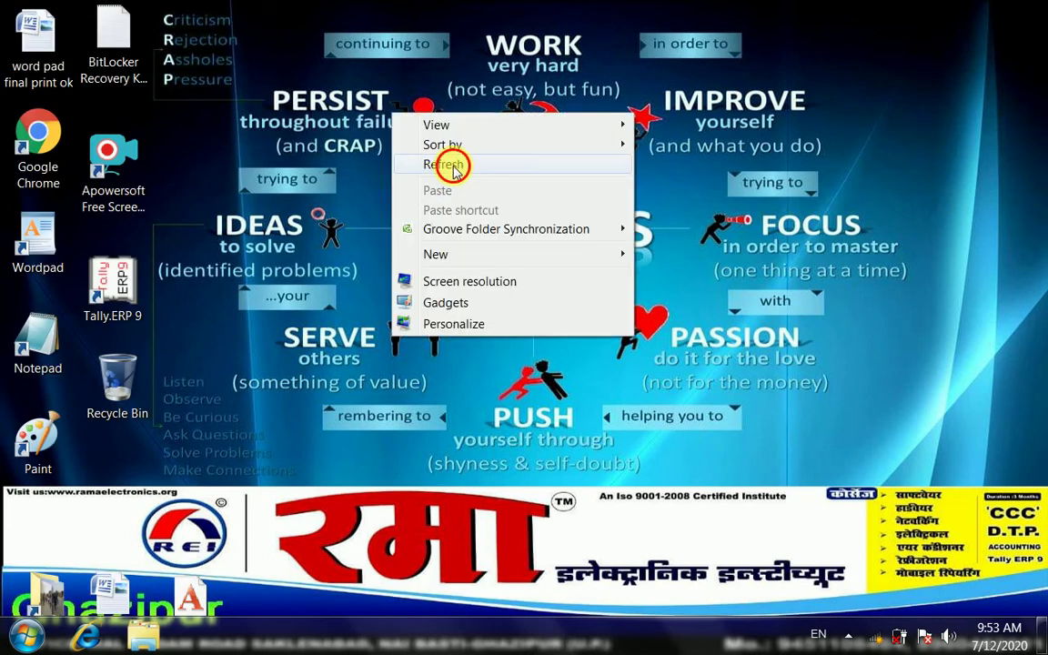
pyautogui.click(452, 167)
pyautogui.rightClick(353, 107)
pyautogui.click(401, 165)
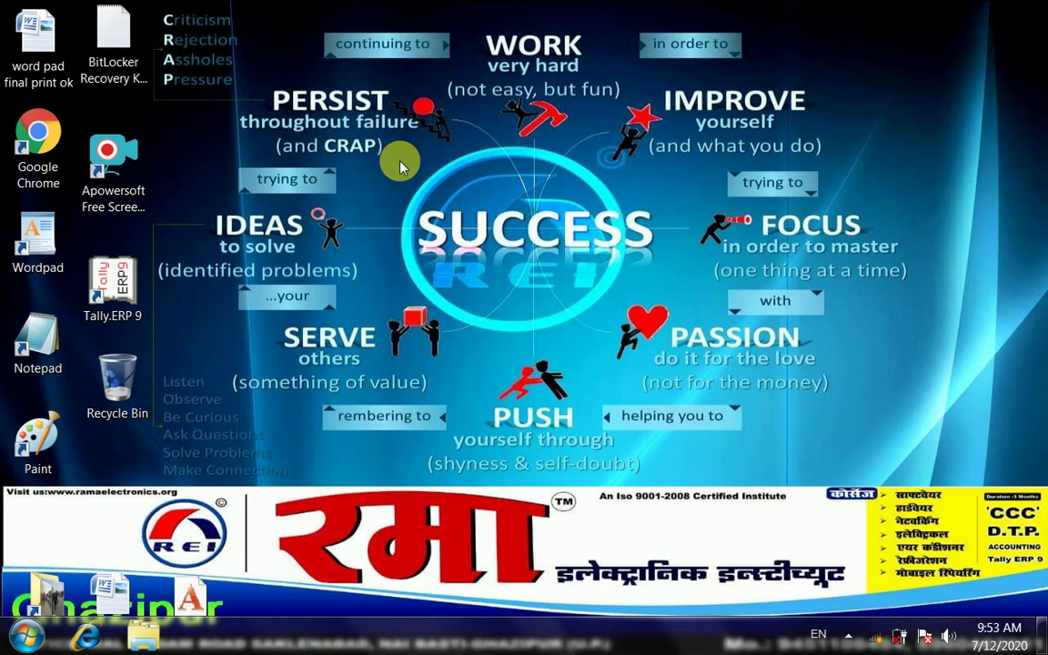
# Launch Microsoft Office Word 2007 from the Windows 7 Start menu
pyautogui.click(25, 635)
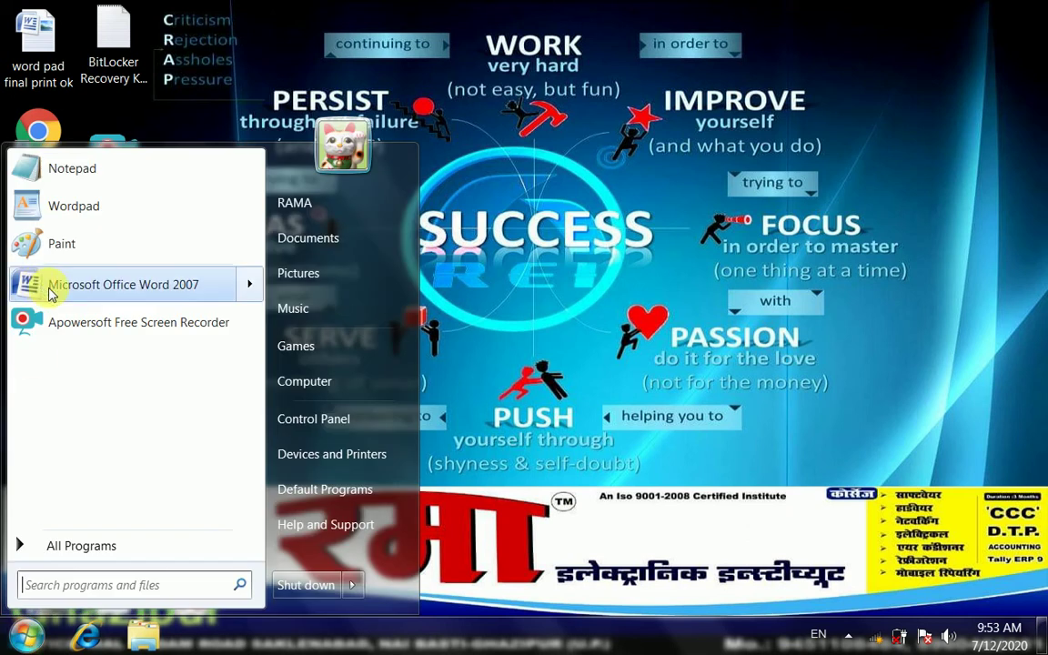
pyautogui.moveTo(127, 291)
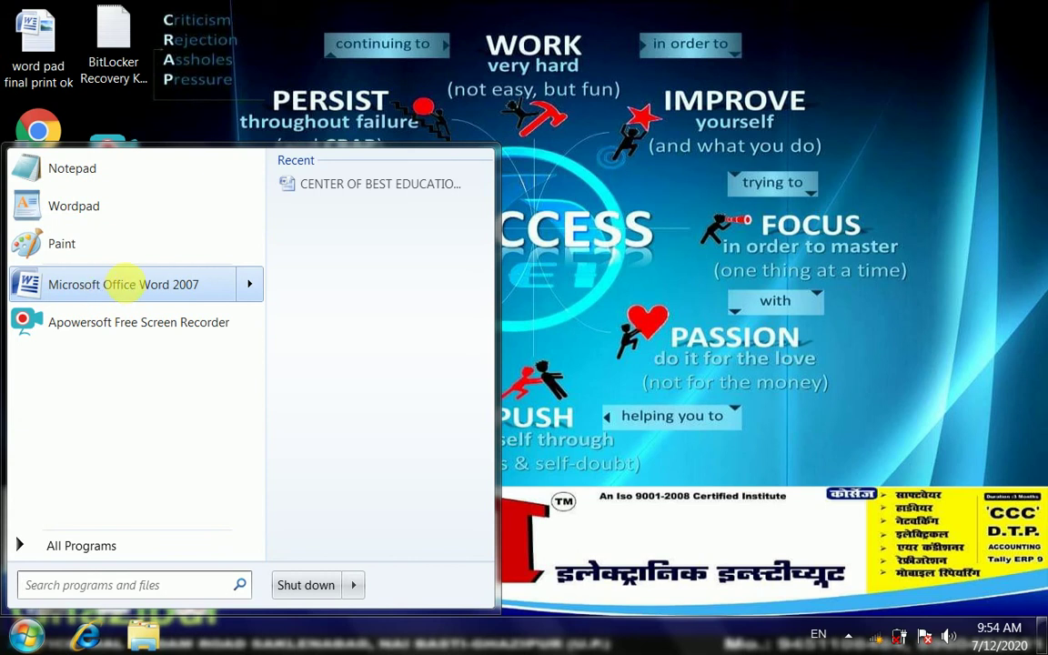
pyautogui.click(127, 284)
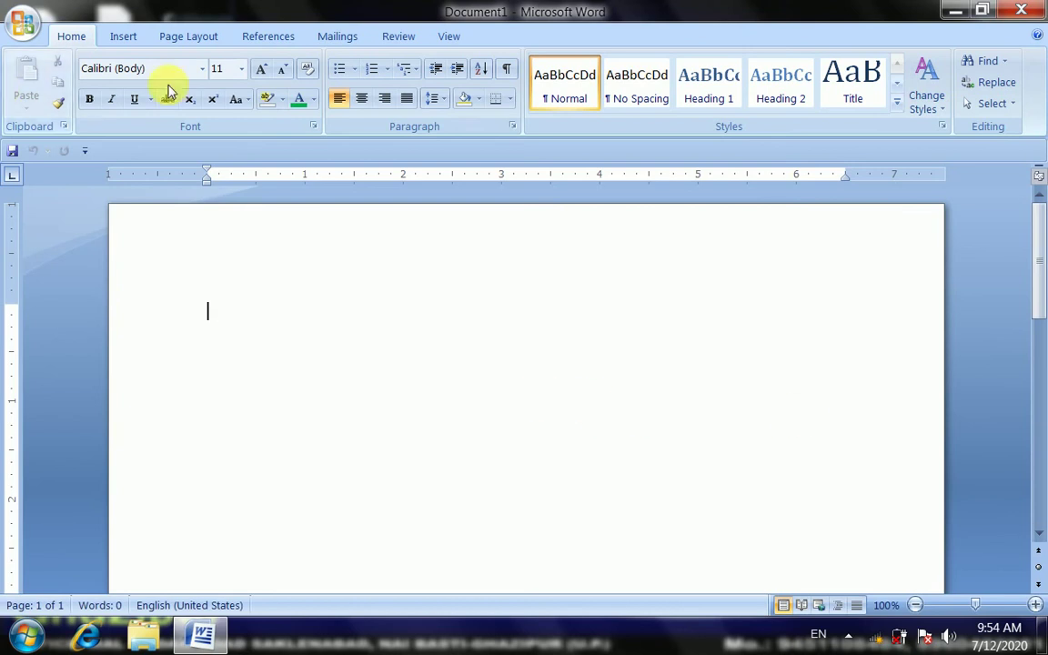
# Switch the Ribbon to the Insert tab to show its link and text box commands
pyautogui.click(128, 38)
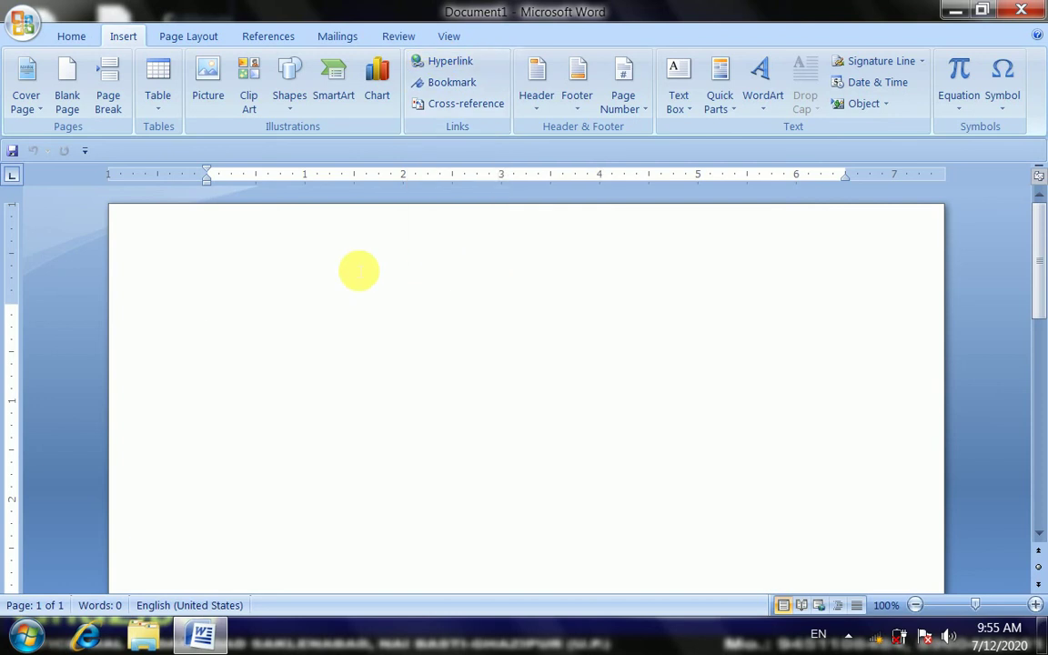
# Start a hyperlink targeting the CENTER OF BEST EDUCATION FOR SUCCESS document
pyautogui.click(447, 64)
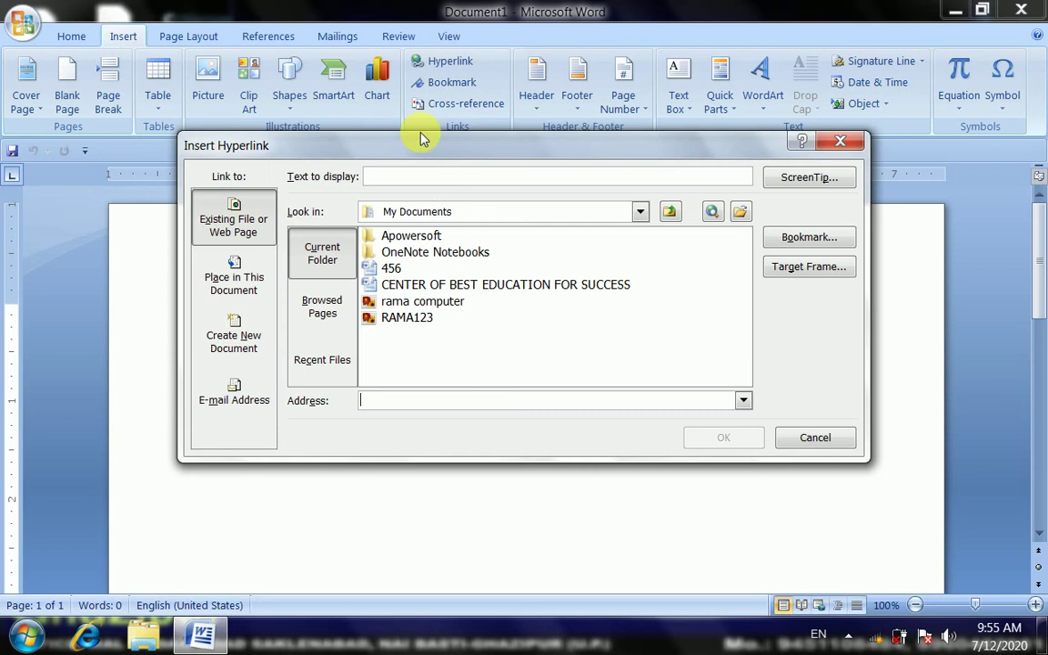
pyautogui.moveTo(421, 150); pyautogui.dragTo(454, 121)
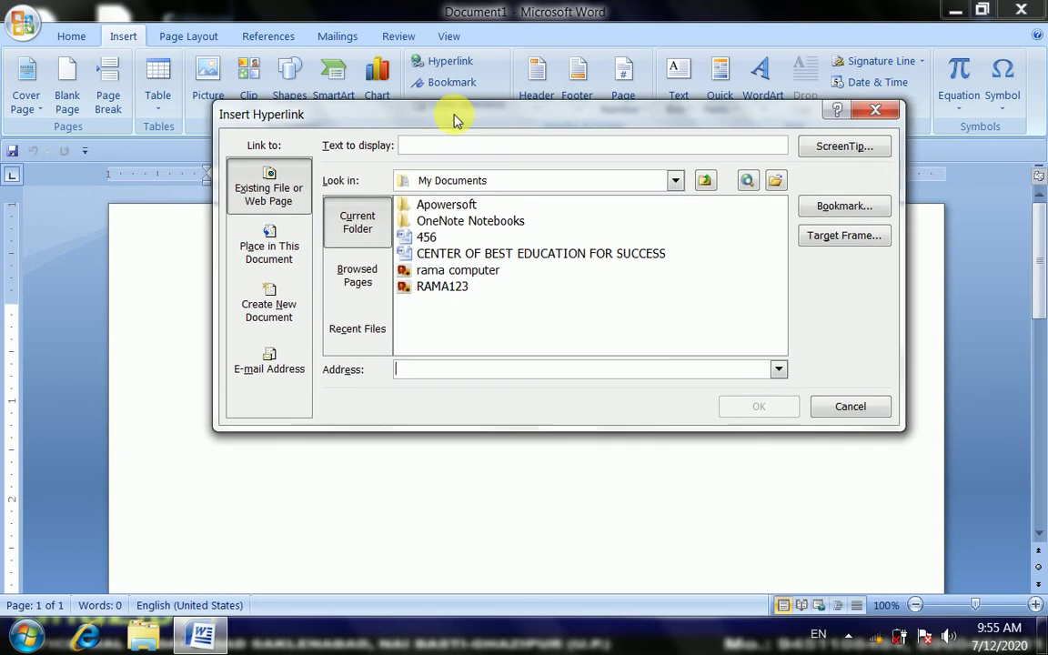
pyautogui.moveTo(455, 121); pyautogui.dragTo(431, 114)
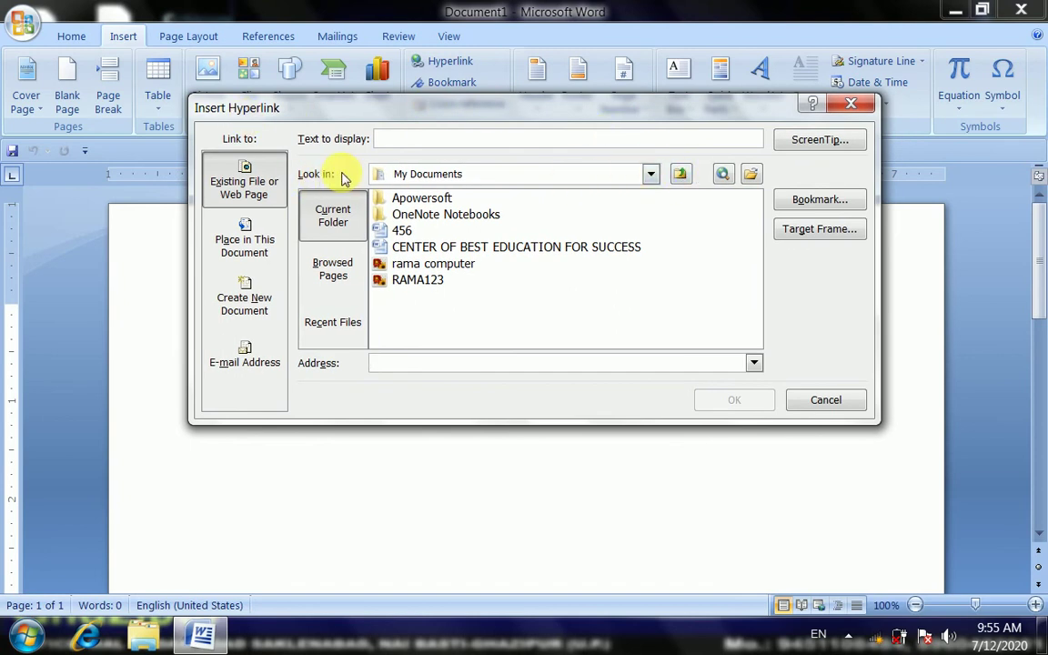
pyautogui.click(651, 178)
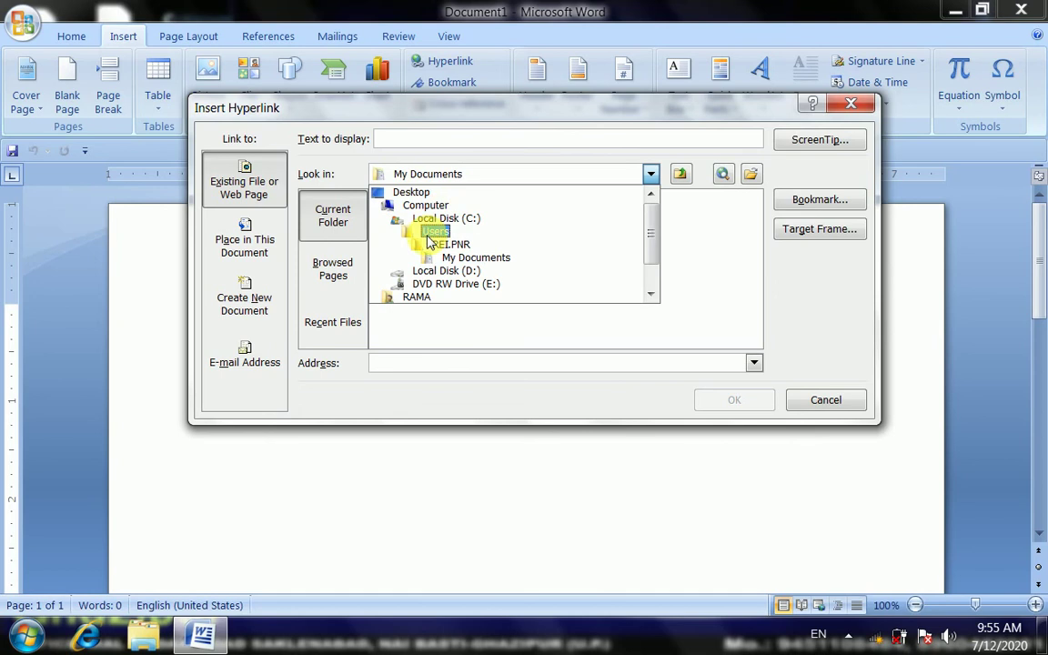
pyautogui.moveTo(655, 230); pyautogui.dragTo(657, 257)
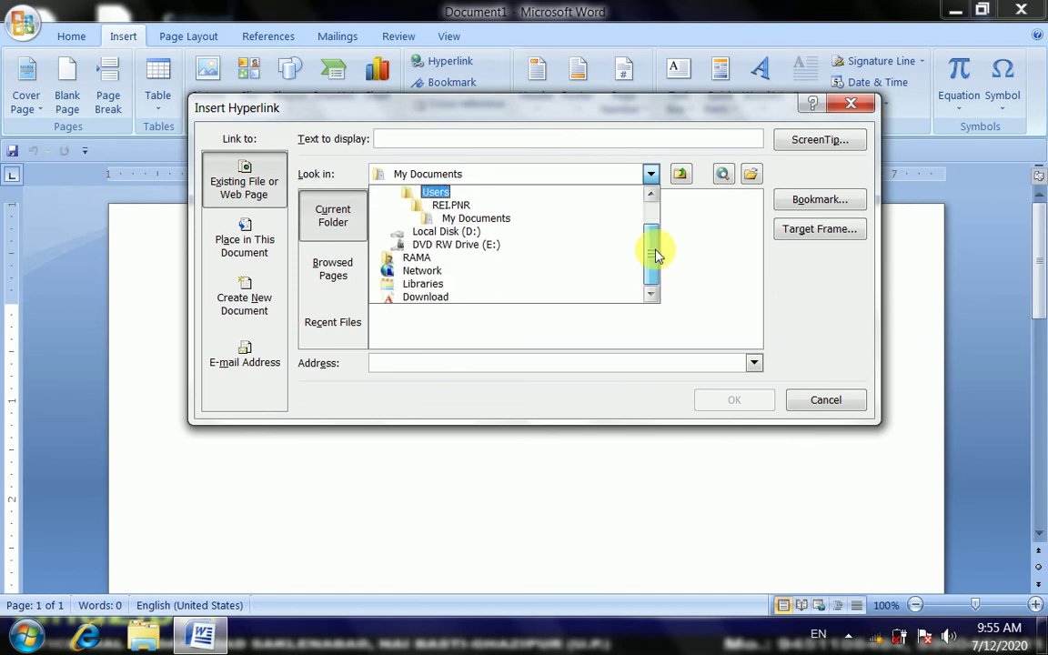
pyautogui.click(692, 282)
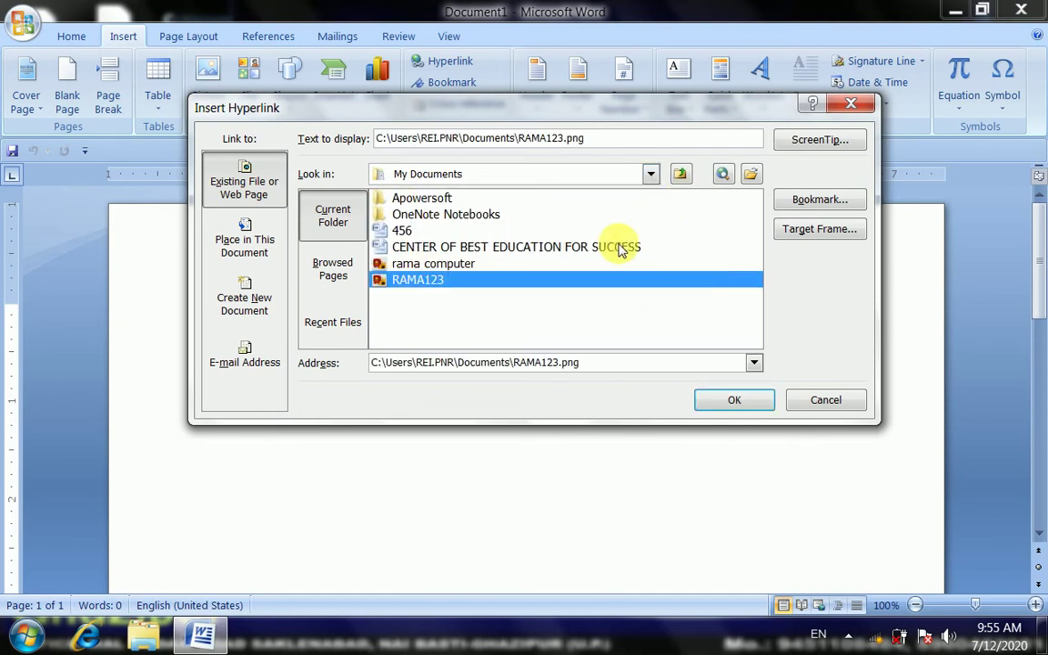
pyautogui.click(387, 252)
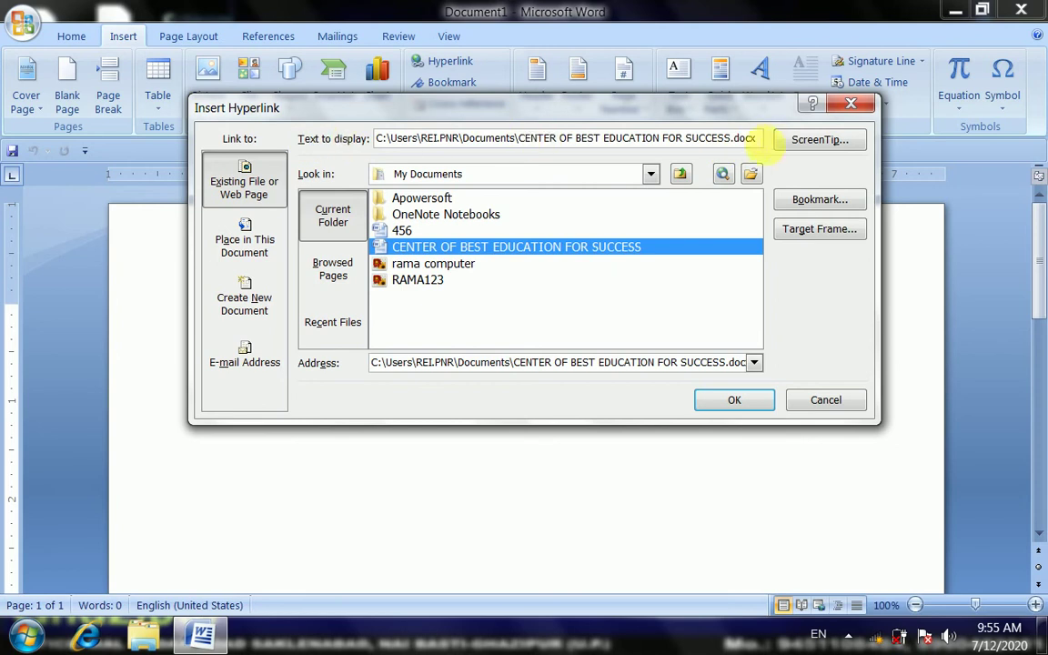
# Change the link's display text to 'rama' and insert the hyperlink
pyautogui.click(761, 137)
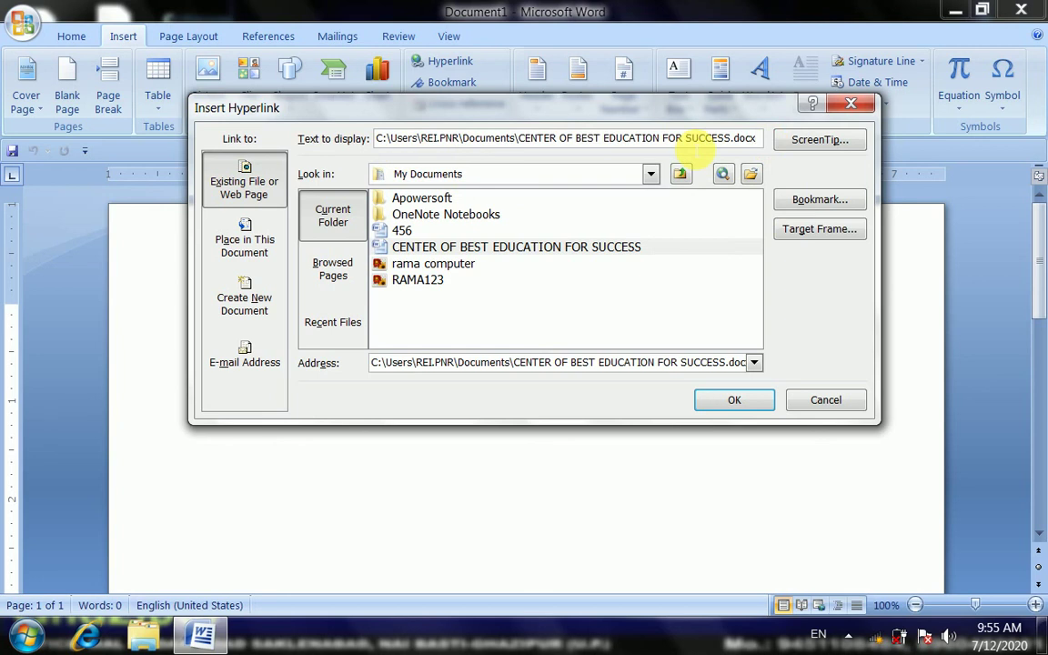
pyautogui.press('BackSpace')
pyautogui.press('BackSpace')
pyautogui.press('BackSpace')
pyautogui.press('BackSpace')
pyautogui.press('BackSpace')
pyautogui.press('BackSpace')
pyautogui.press('BackSpace')
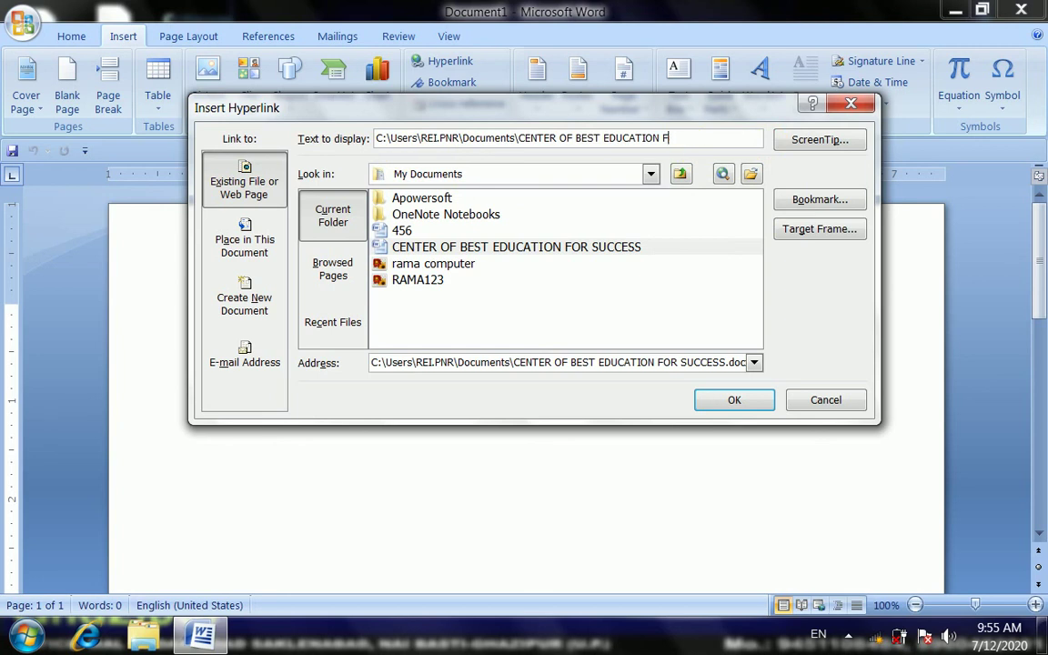
pyautogui.press('BackSpace')
pyautogui.press('BackSpace')
pyautogui.press('BackSpace')
pyautogui.press('BackSpace')
pyautogui.press('BackSpace')
pyautogui.press('BackSpace')
pyautogui.press('BackSpace')
pyautogui.press('BackSpace')
pyautogui.press('BackSpace')
pyautogui.press('BackSpace')
pyautogui.press('BackSpace')
pyautogui.press('BackSpace')
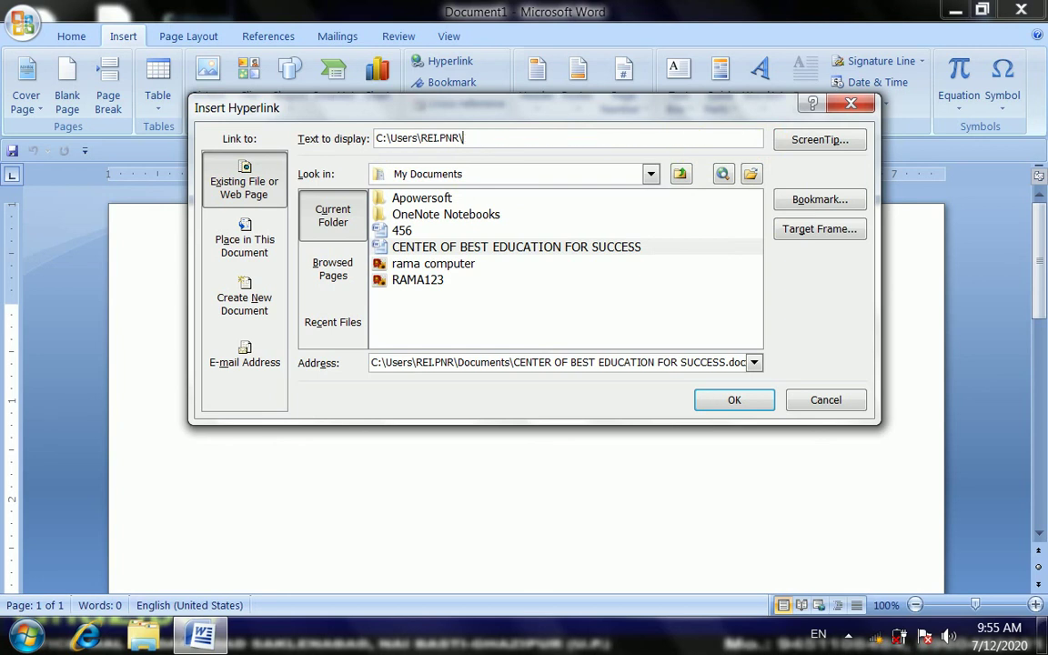
pyautogui.press('BackSpace')
pyautogui.press('BackSpace')
pyautogui.press('BackSpace')
pyautogui.press('BackSpace')
pyautogui.press('BackSpace')
pyautogui.press('BackSpace')
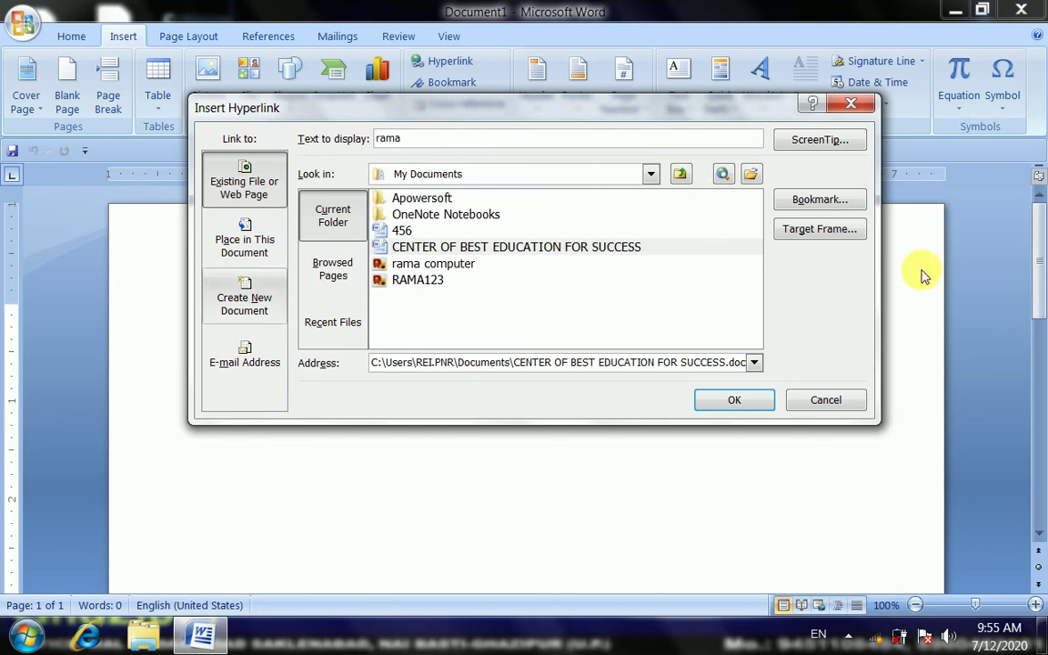
pyautogui.click(735, 402)
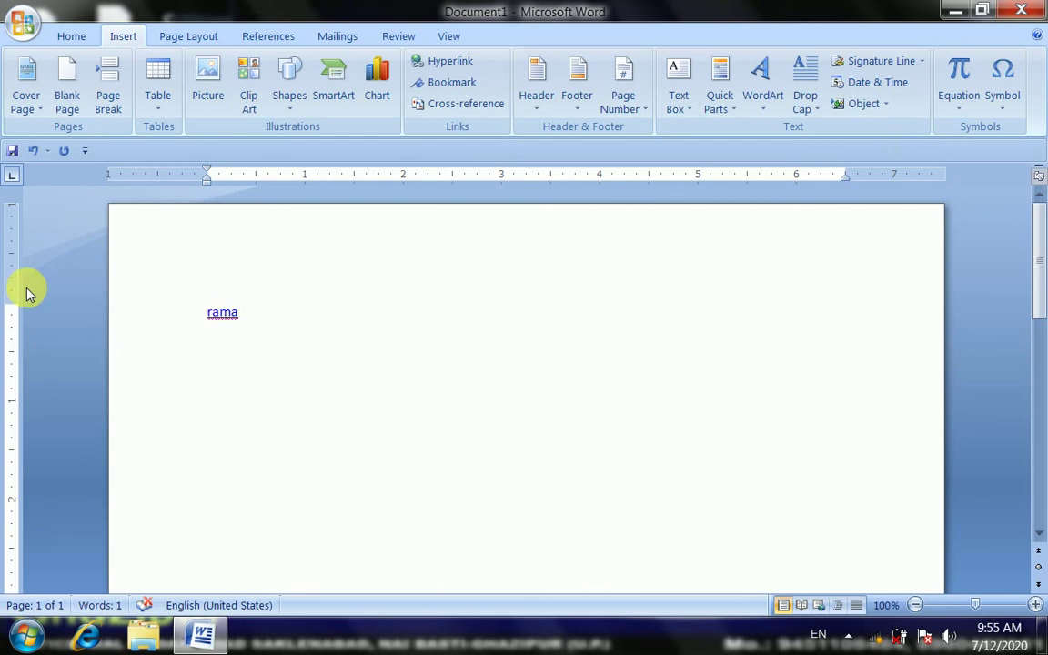
# Follow the rama link, allow the security notice, and scroll through the opened application form
pyautogui.moveTo(221, 325)
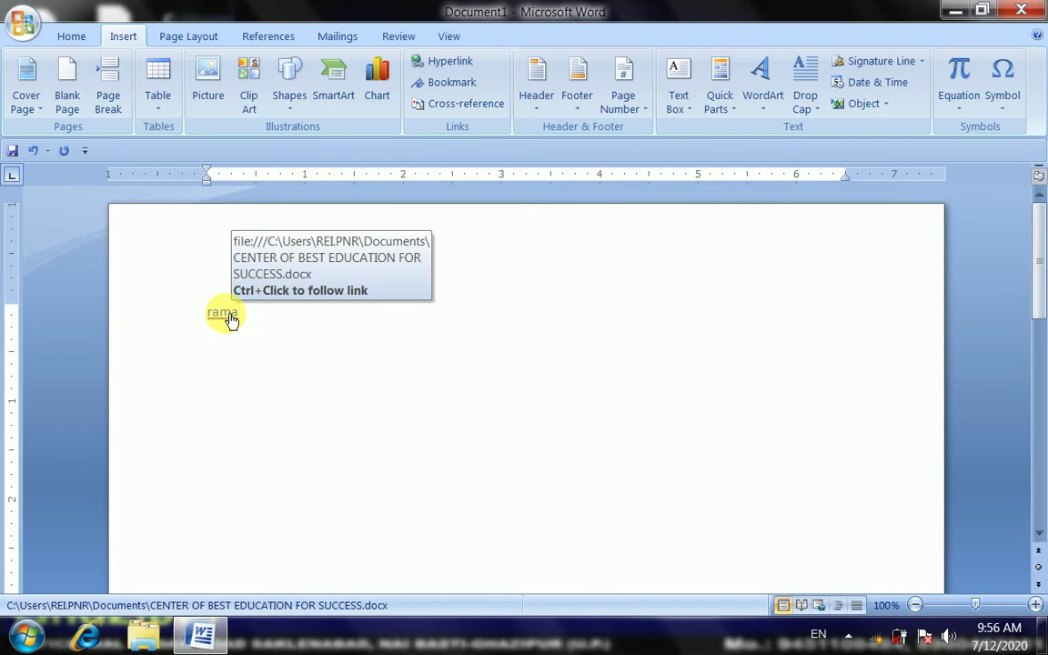
pyautogui.keyDown('ctrl'); pyautogui.click(229, 317); pyautogui.keyUp('ctrl')
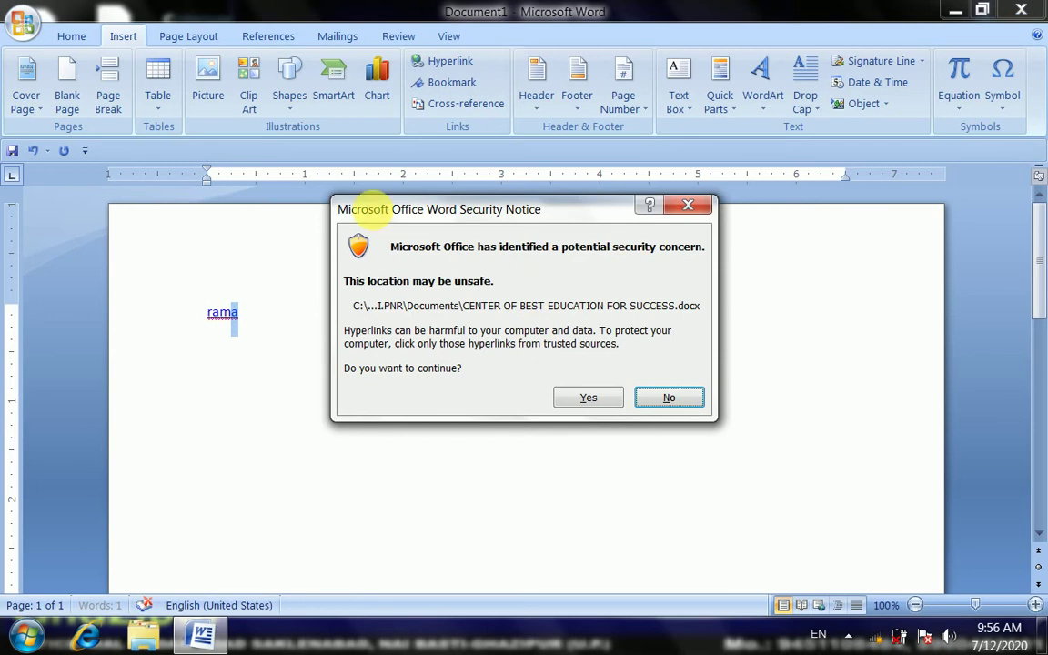
pyautogui.click(566, 400)
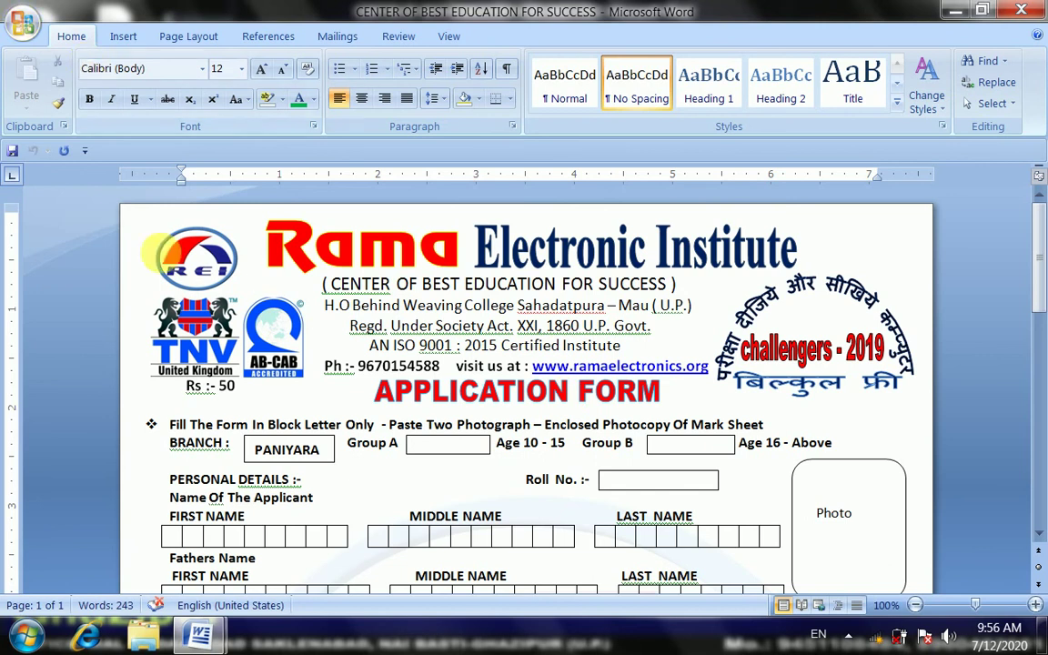
pyautogui.scroll(-5, 557, 364)
pyautogui.scroll(-2, 562, 370)
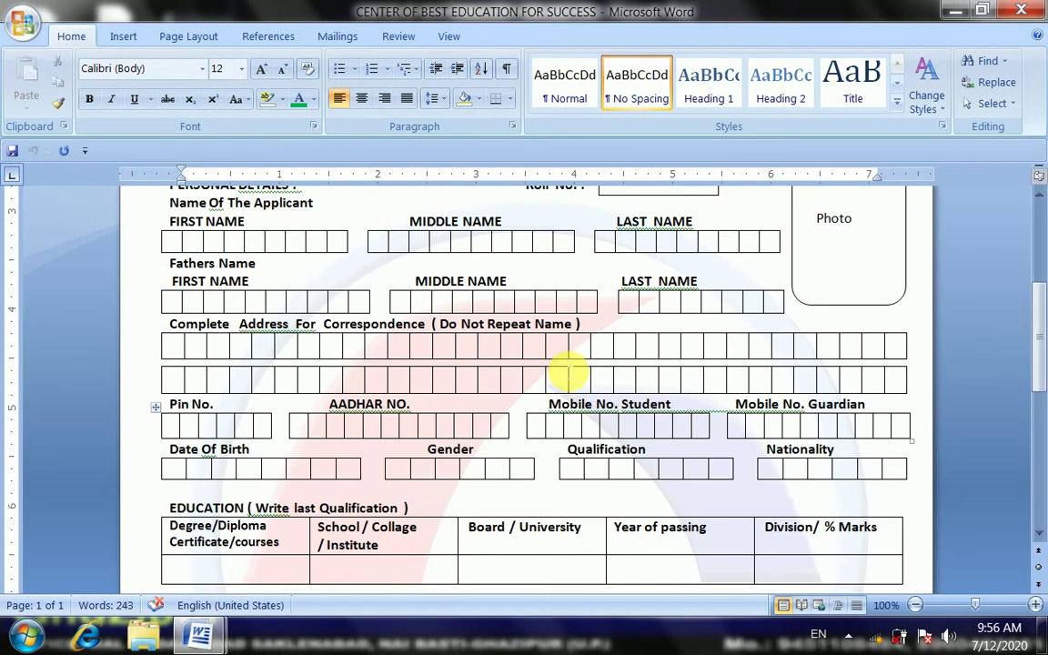
pyautogui.scroll(5, 562, 370)
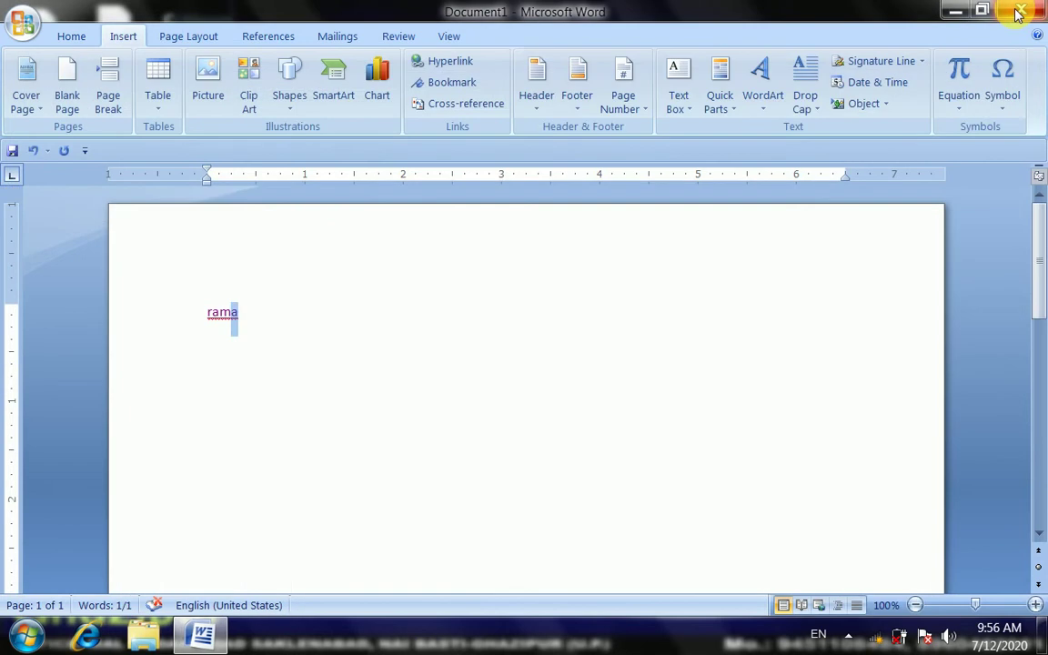
# Type random filler text before and after the rama link
pyautogui.click(258, 320)
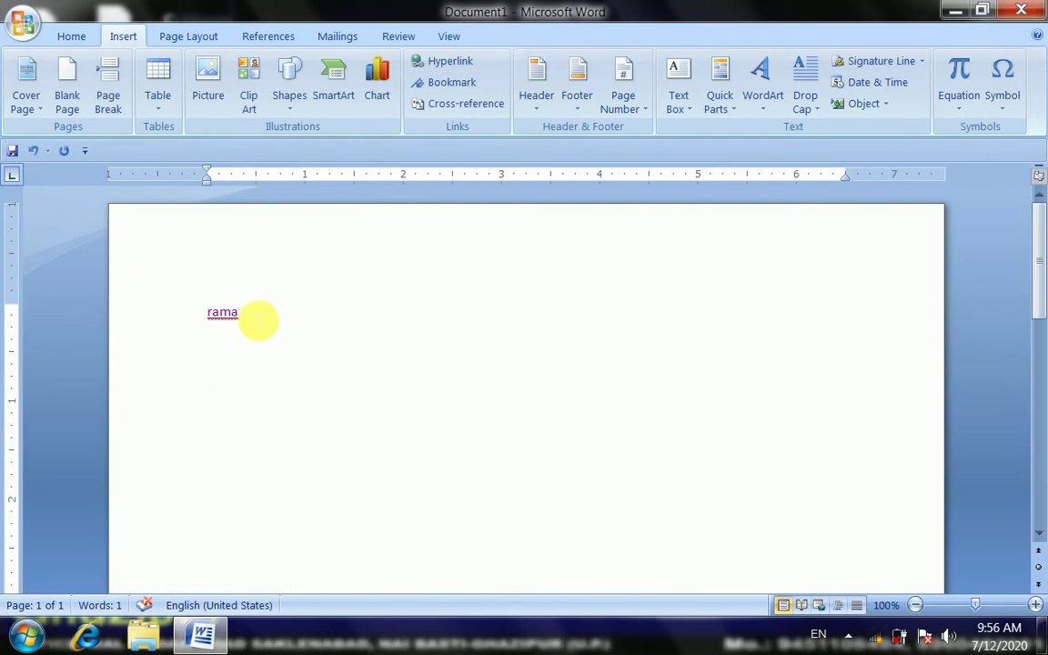
pyautogui.write('khjavbfkajbvfakhjsfvjbahskfa')
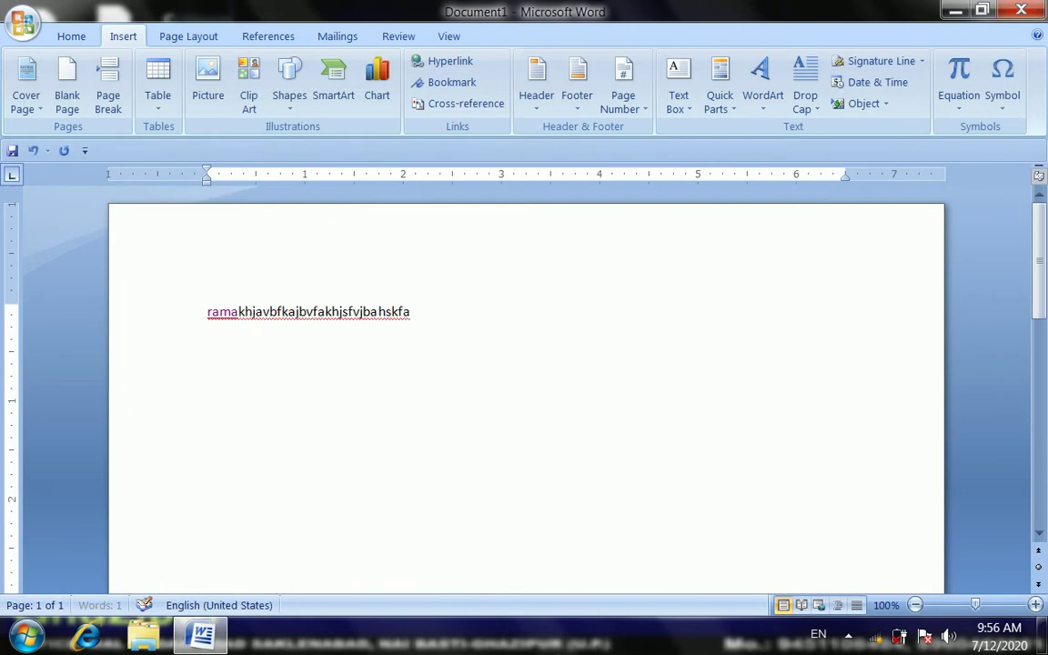
pyautogui.write('ska')
pyautogui.click(194, 311)
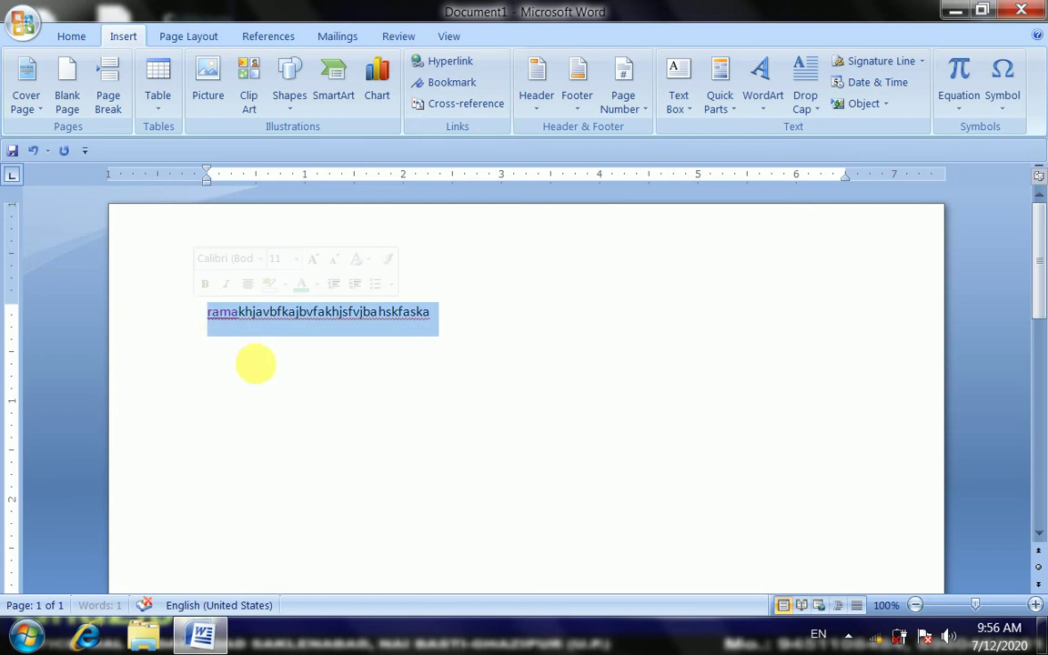
pyautogui.click(210, 318)
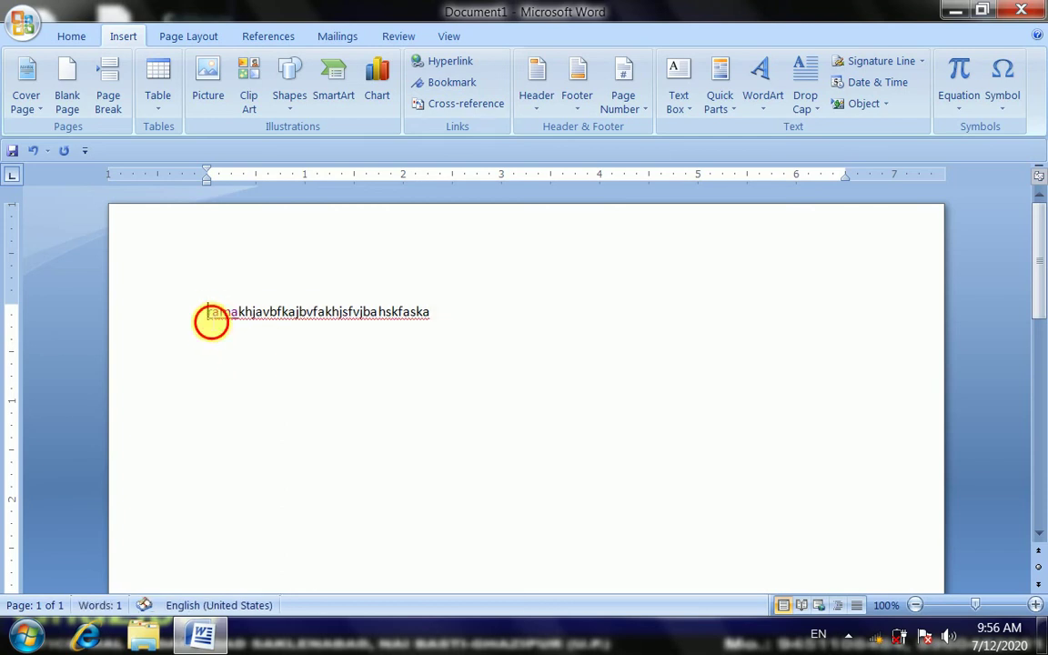
pyautogui.write('gfhkjbfhakbfashfvbahfvbaf')
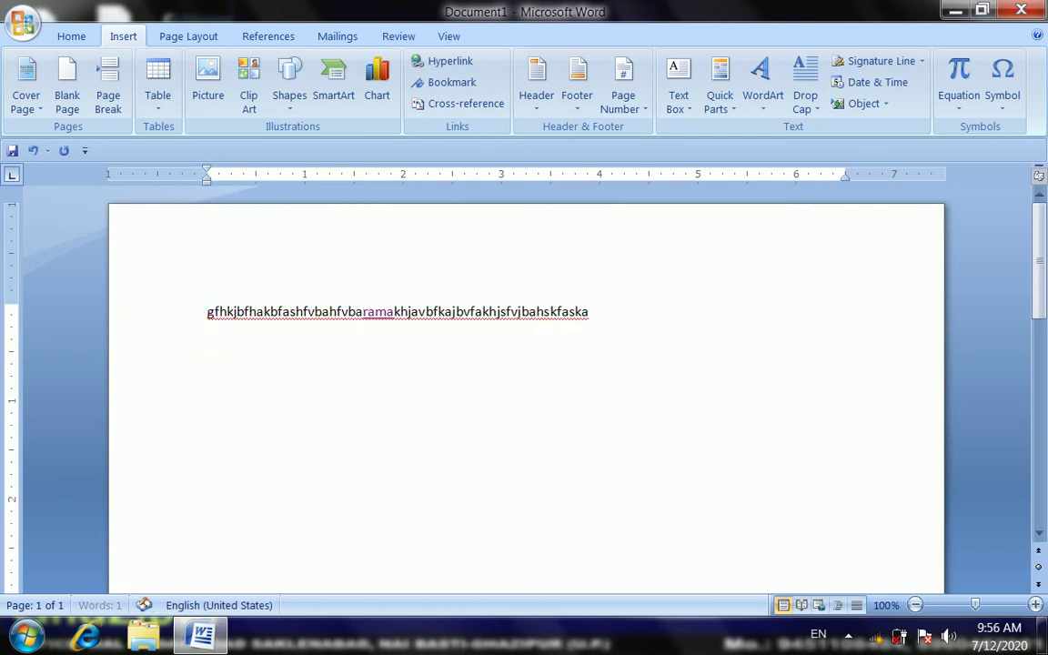
pyautogui.write('hasvajshvjfhsafv')
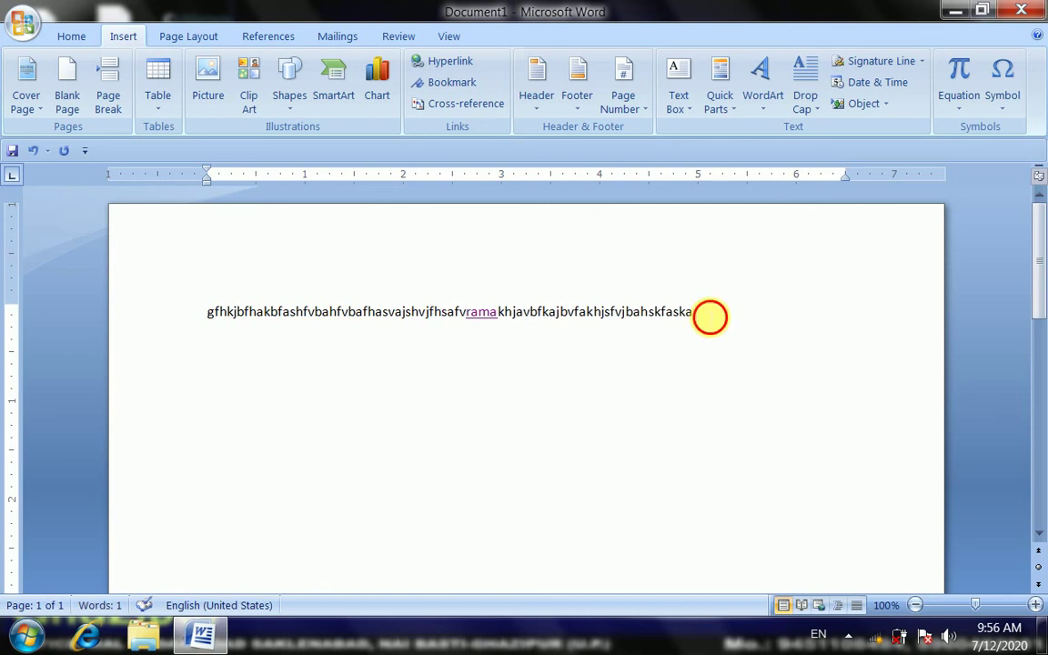
pyautogui.click(702, 319)
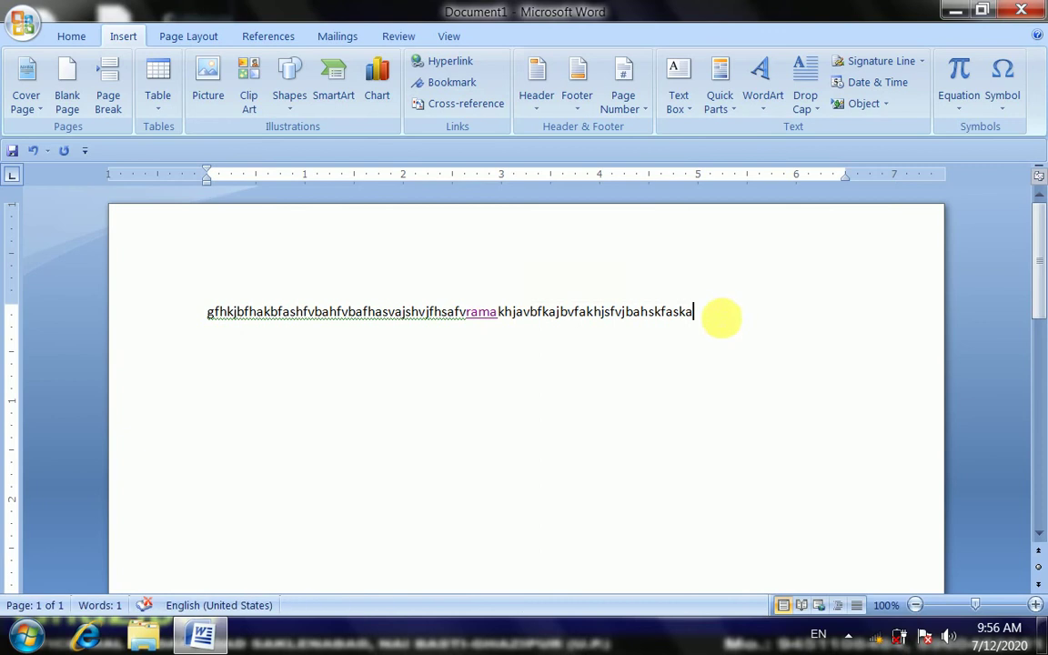
# Select all of the document's content with Ctrl+A and delete it
pyautogui.press('Return')
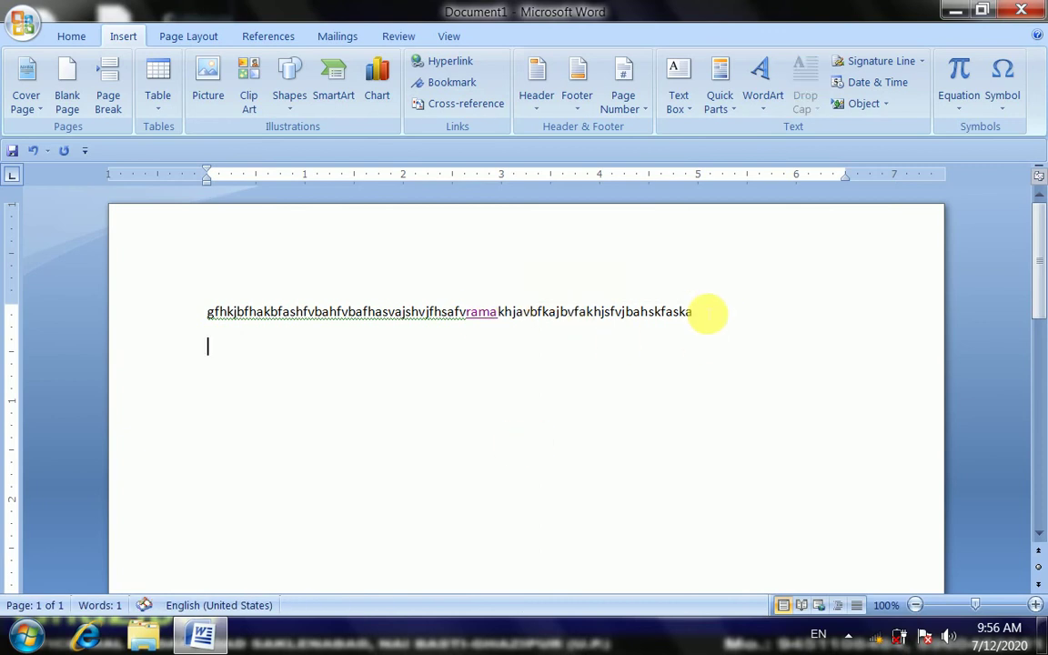
pyautogui.click(706, 311)
pyautogui.click(323, 378)
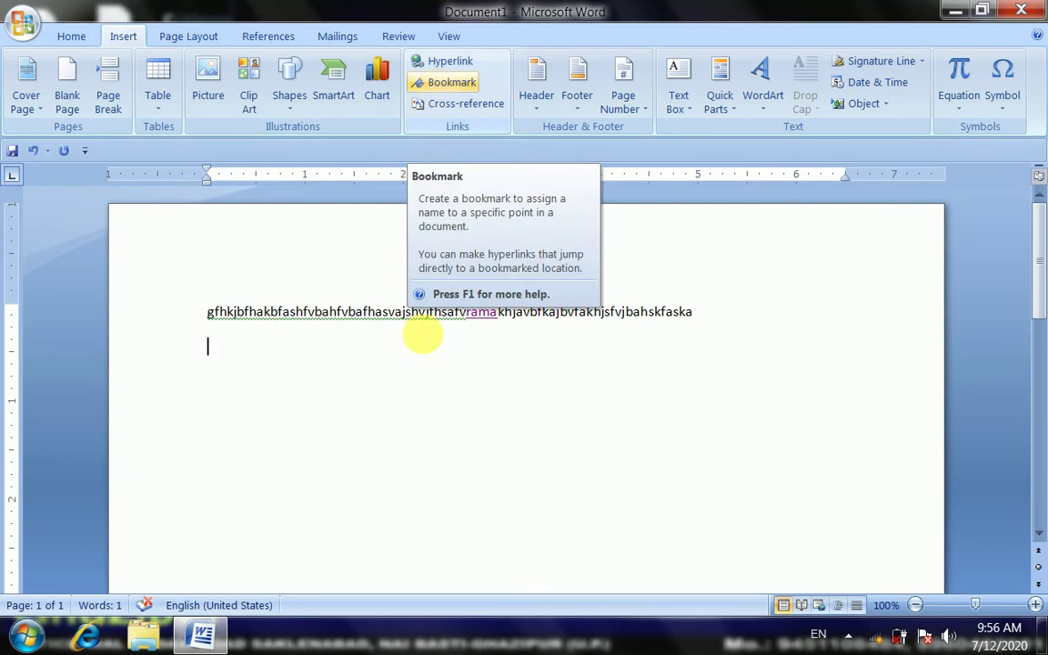
pyautogui.hotkey('ctrl', 'a')
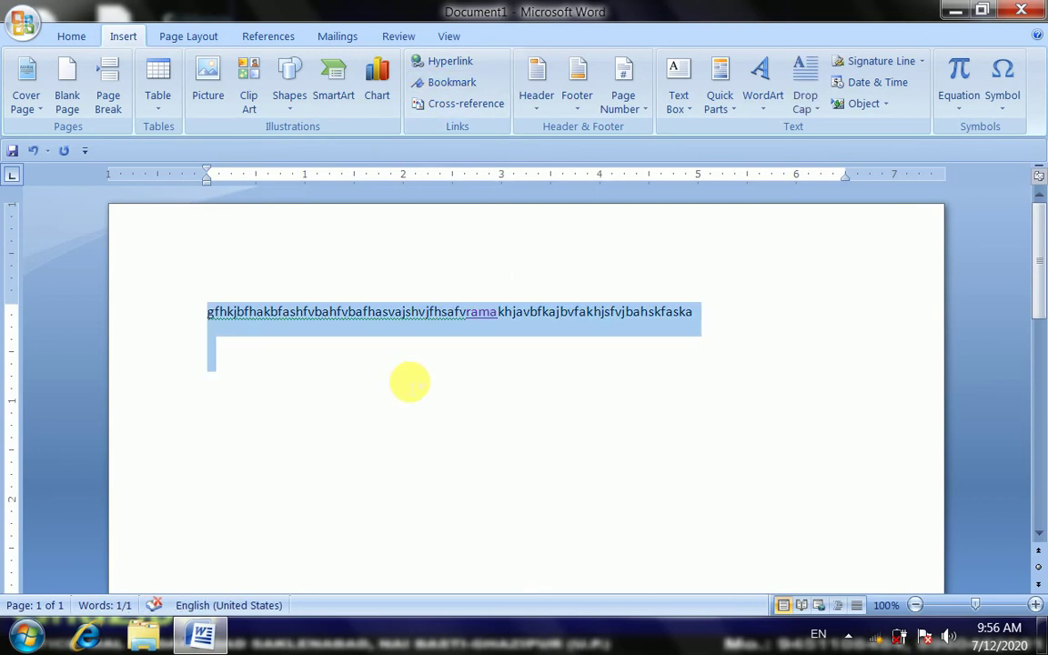
pyautogui.press('Delete')
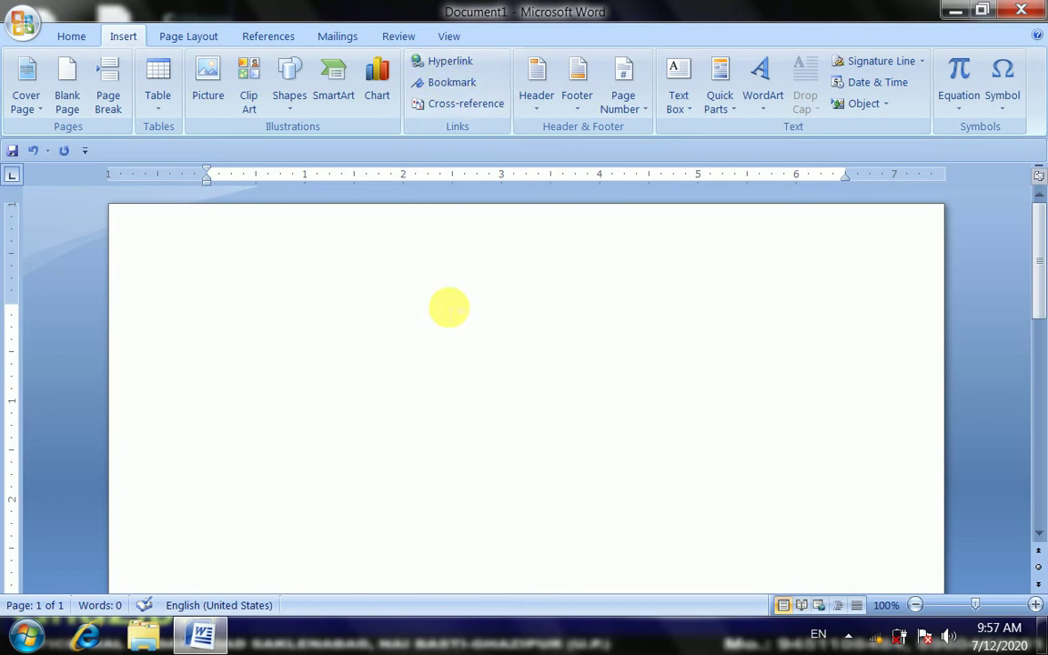
# Generate three sample paragraphs with =rand() and select the phrase 'On the Insert tab'
pyautogui.write('=rand(')
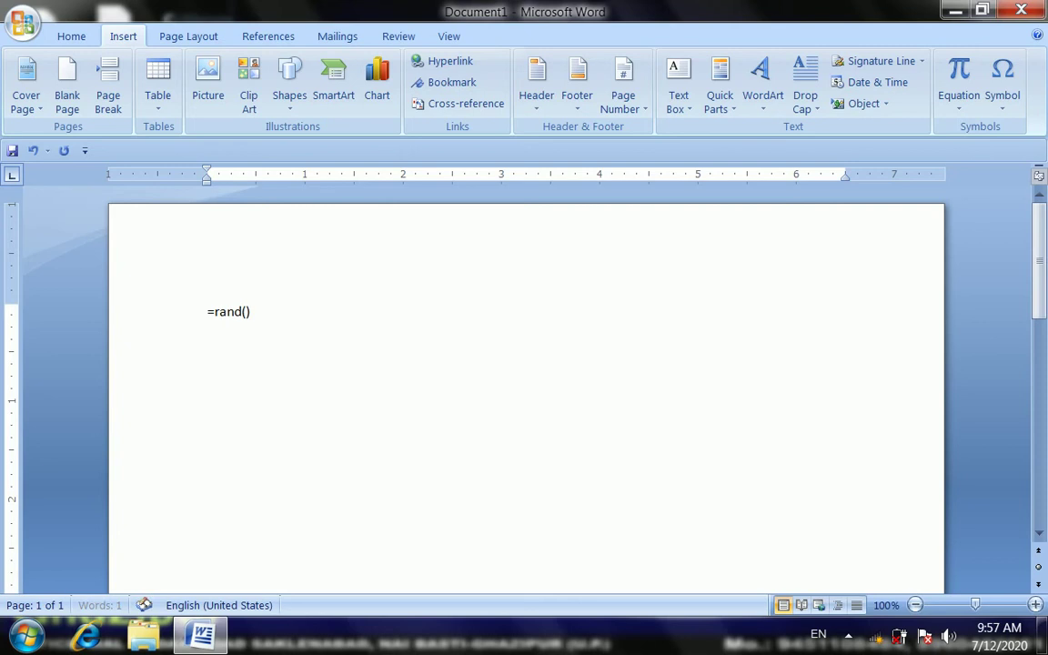
pyautogui.press('Return')
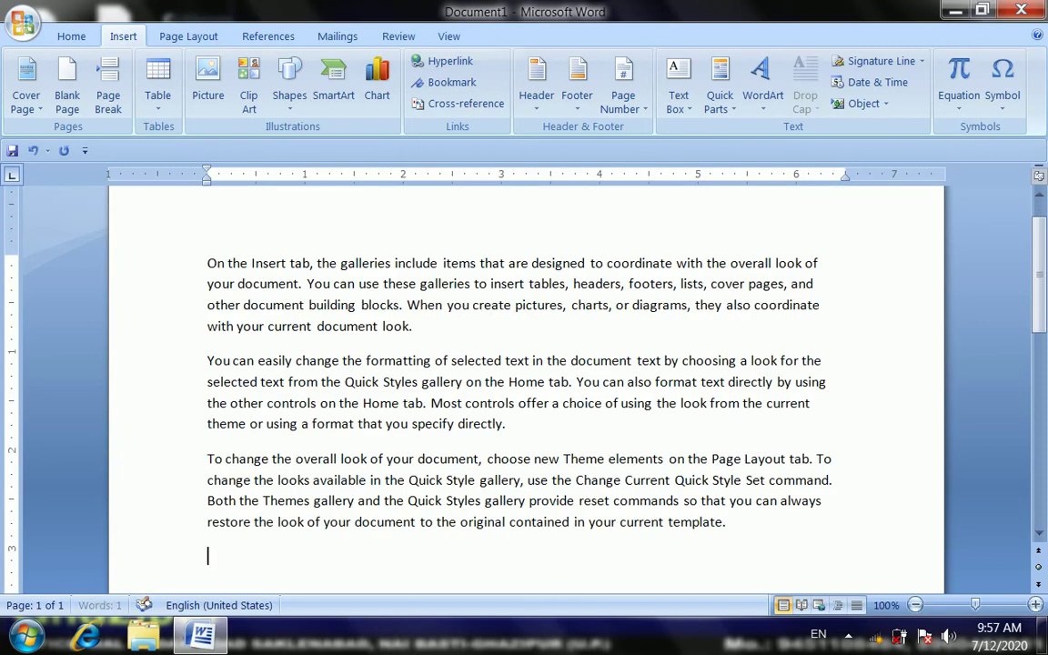
pyautogui.scroll(1, 369, 432)
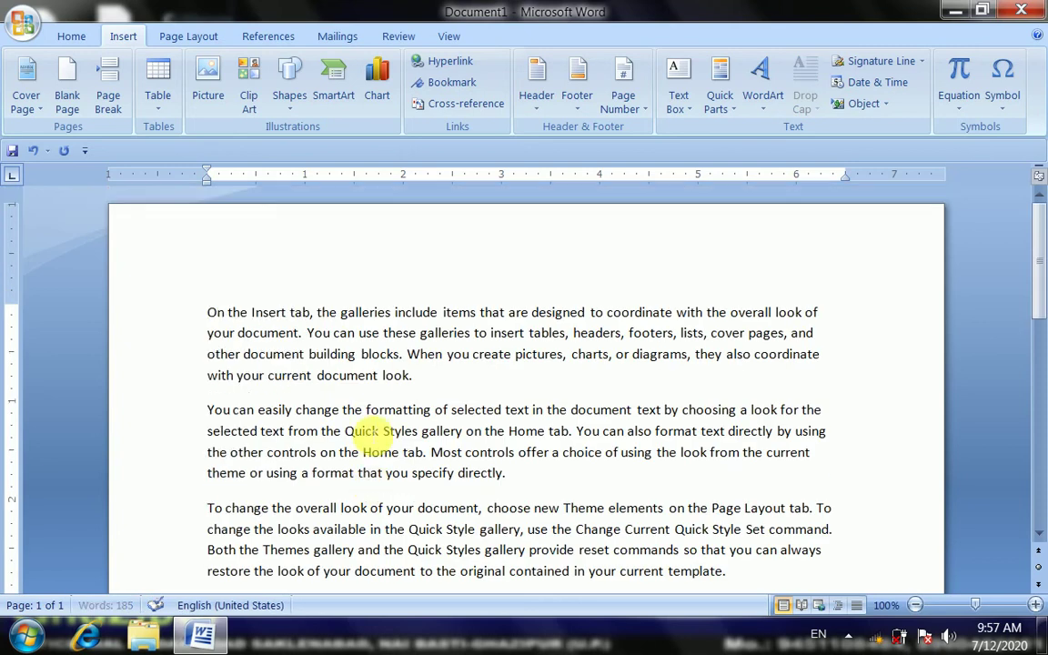
pyautogui.scroll(-2, 367, 427)
pyautogui.scroll(2, 381, 402)
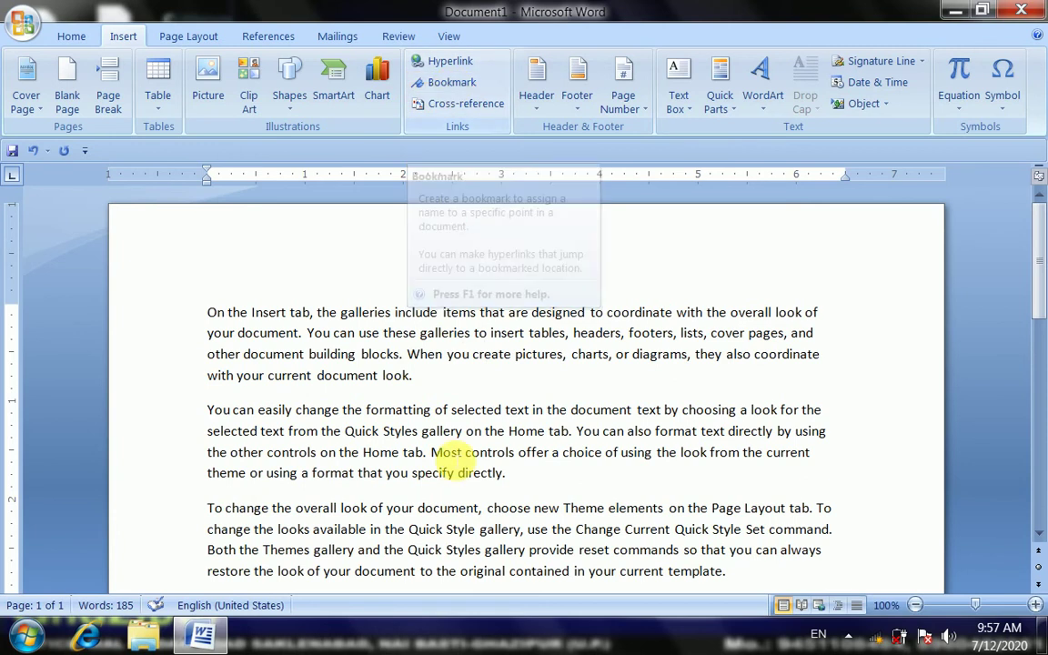
pyautogui.scroll(-5, 452, 462)
pyautogui.scroll(-5, 449, 458)
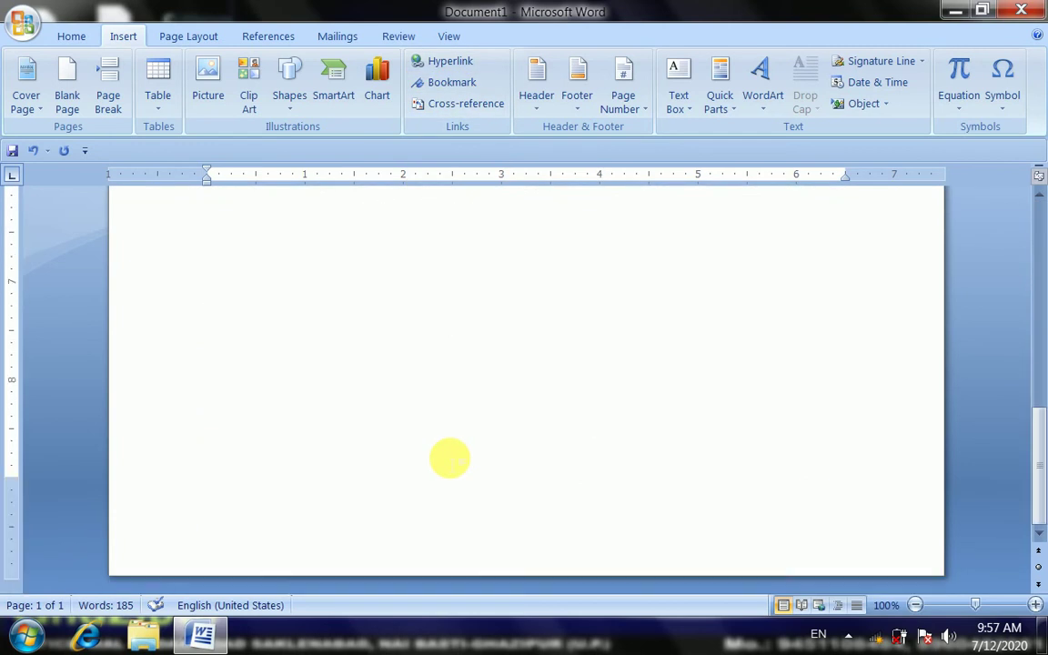
pyautogui.scroll(7, 449, 458)
pyautogui.scroll(3, 446, 453)
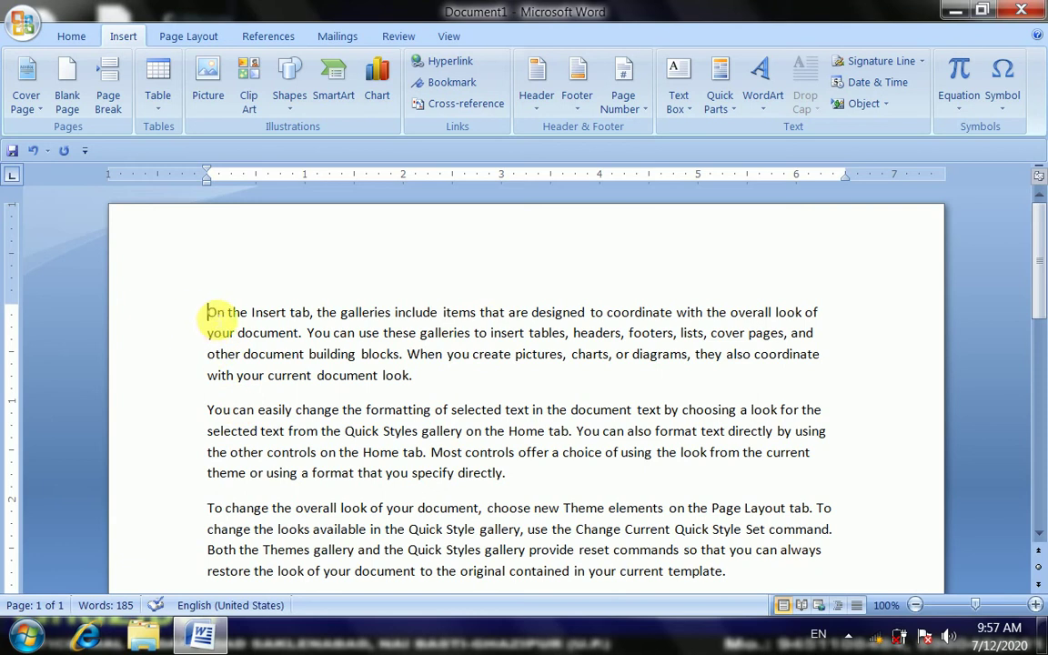
pyautogui.moveTo(207, 312); pyautogui.dragTo(310, 312)
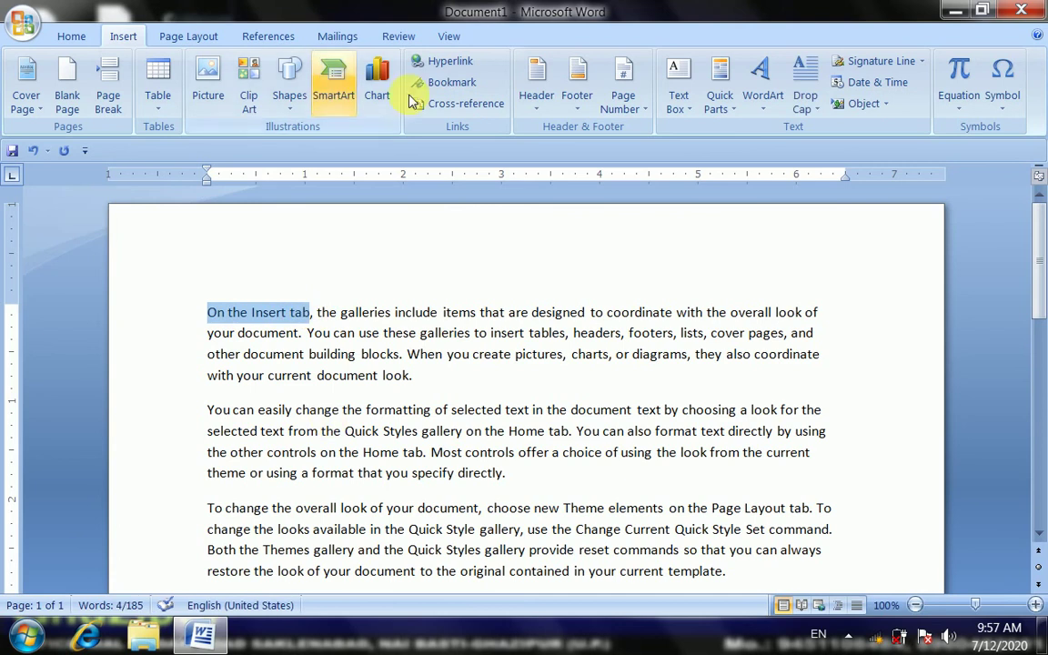
# Add a bookmark named rei on the phrase 'On the Insert tab'
pyautogui.click(455, 85)
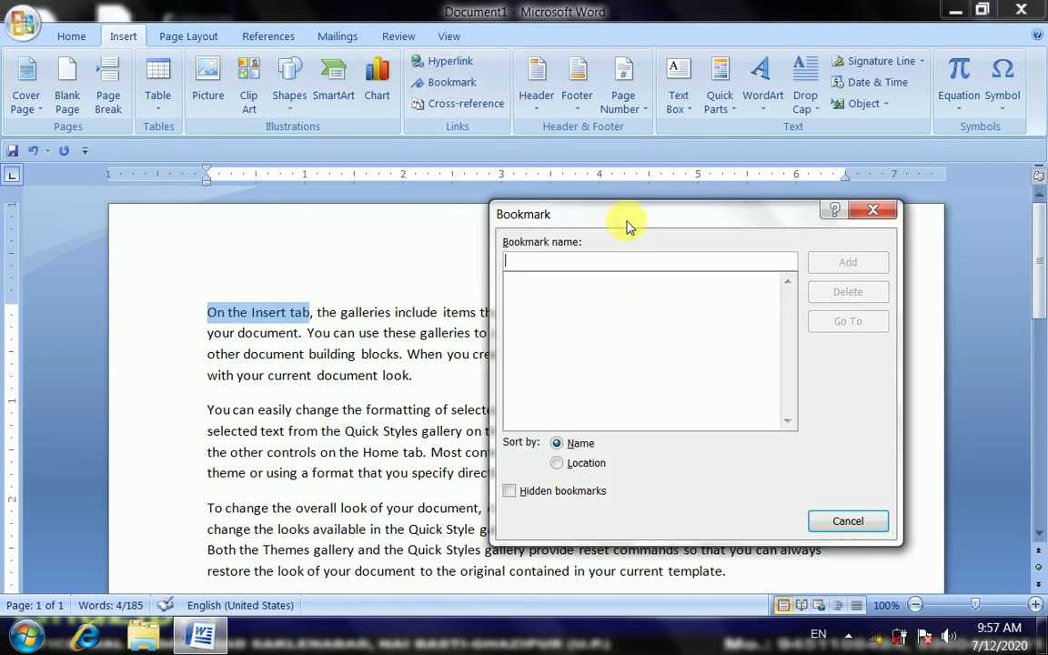
pyautogui.moveTo(528, 100); pyautogui.dragTo(516, 43)
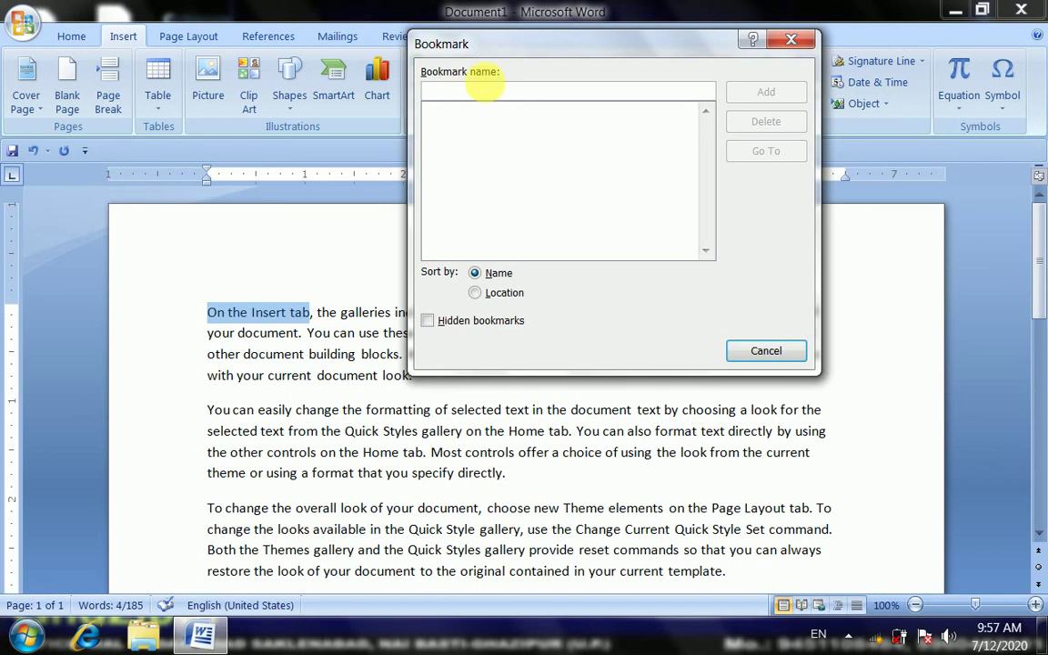
pyautogui.click(483, 94)
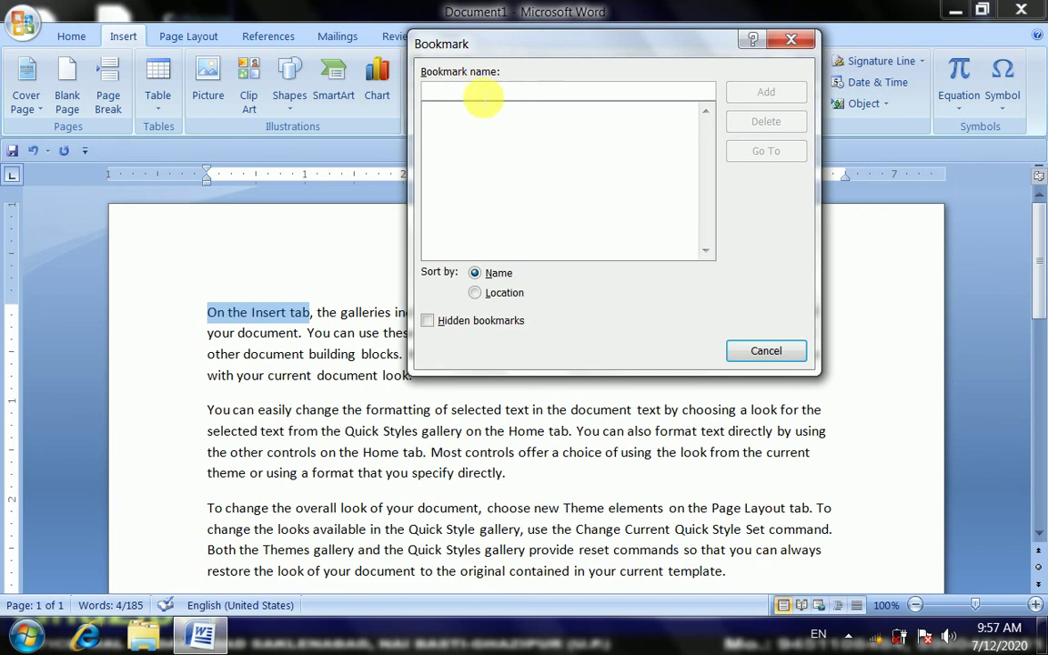
pyautogui.write('re')
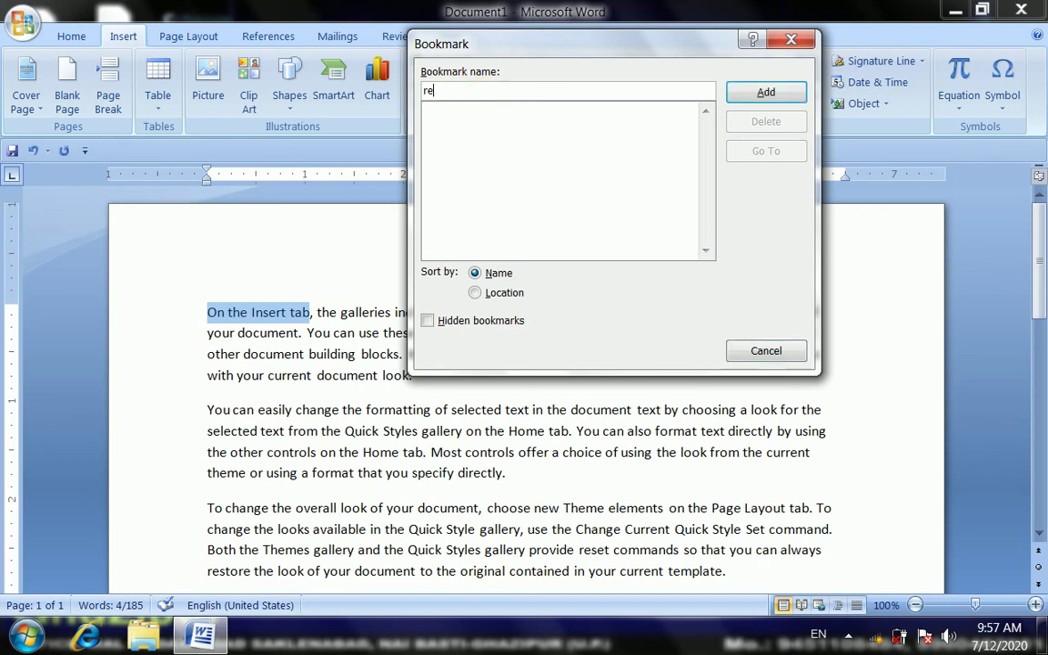
pyautogui.write('l')
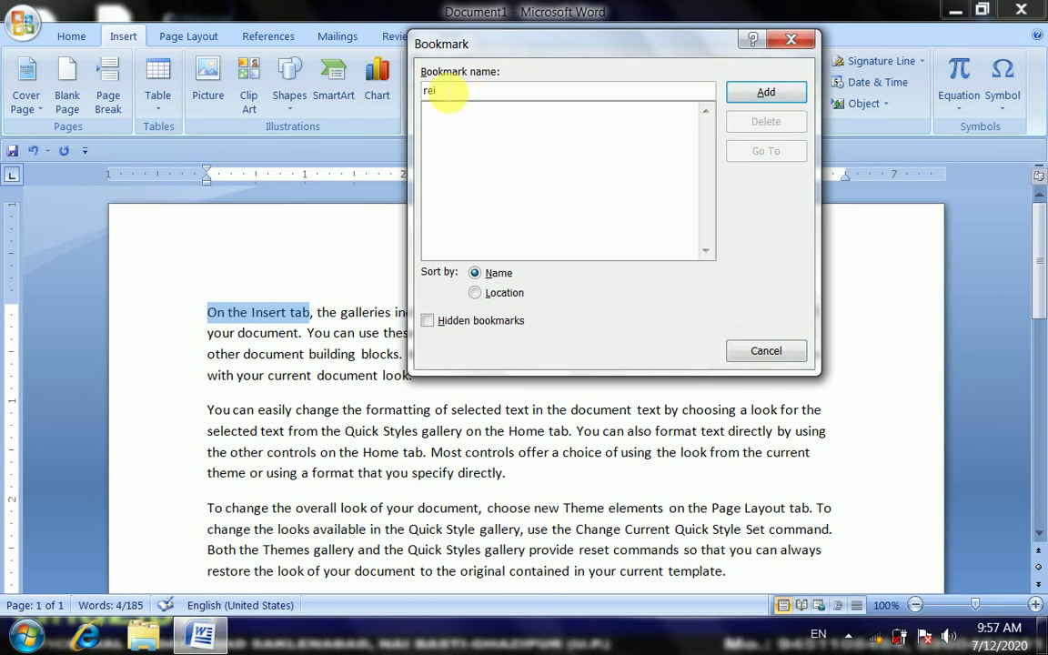
pyautogui.press('BackSpace')
pyautogui.press('BackSpace')
pyautogui.press('BackSpace')
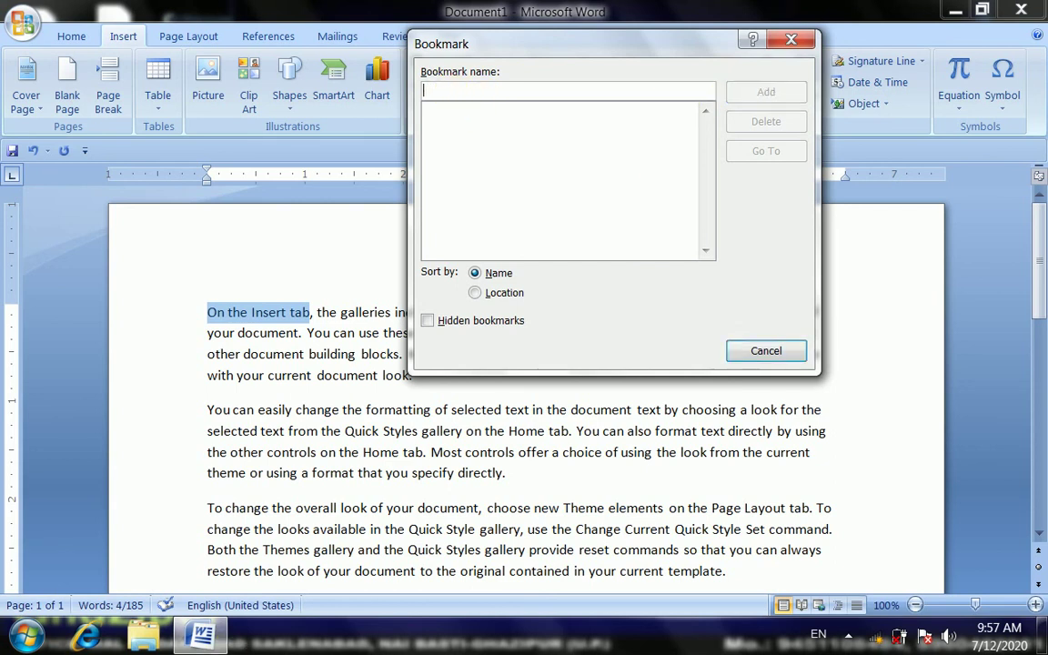
pyautogui.write('41561651')
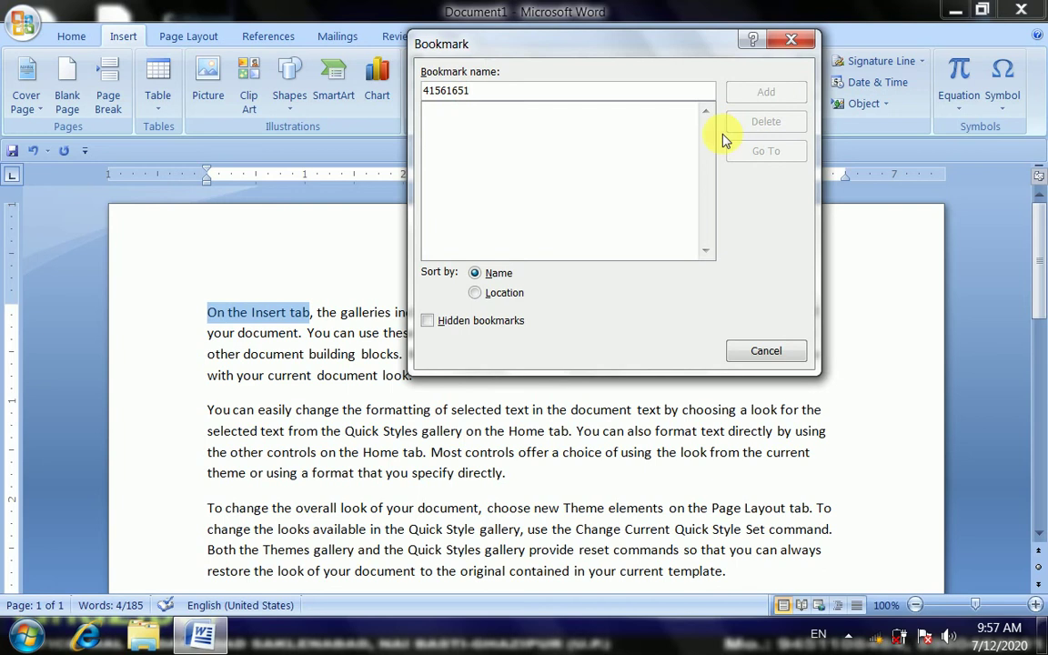
pyautogui.press('BackSpace')
pyautogui.press('BackSpace')
pyautogui.press('BackSpace')
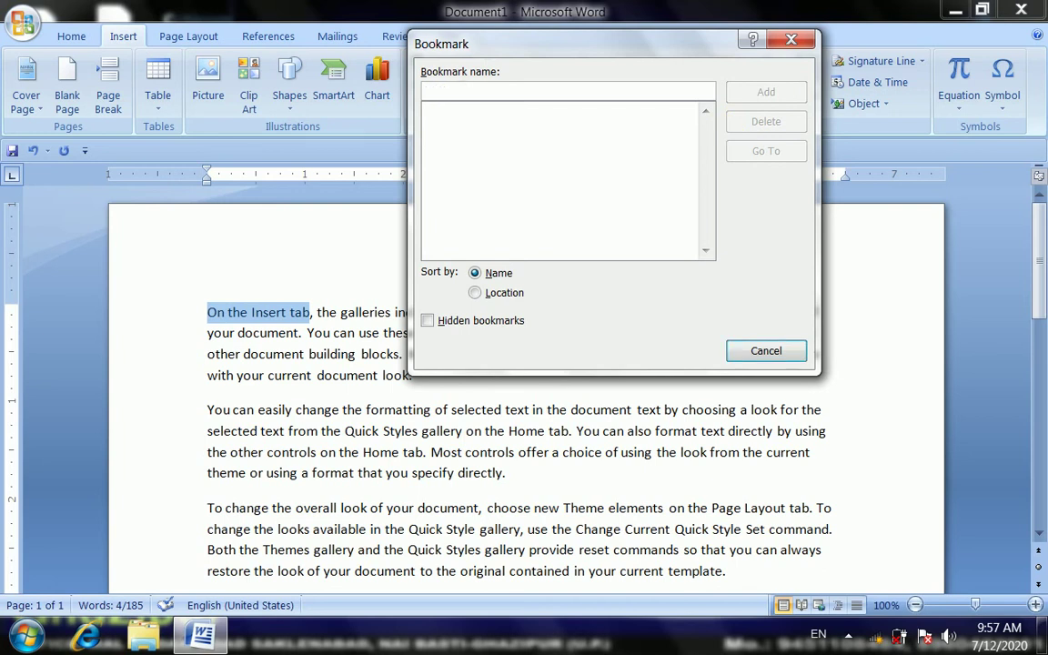
pyautogui.write('rei')
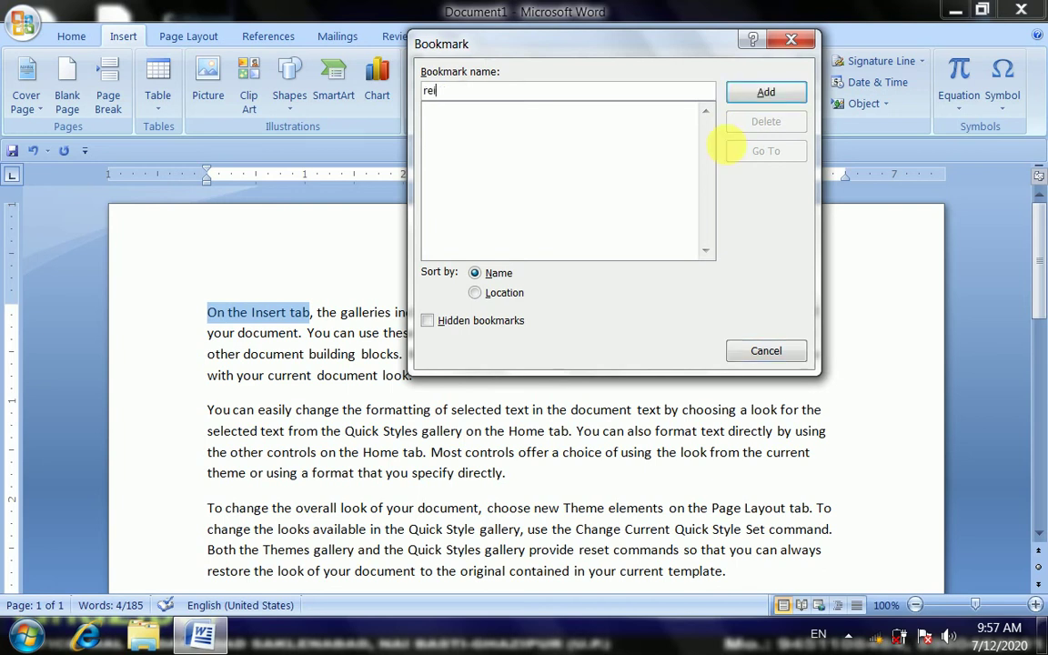
pyautogui.click(747, 100)
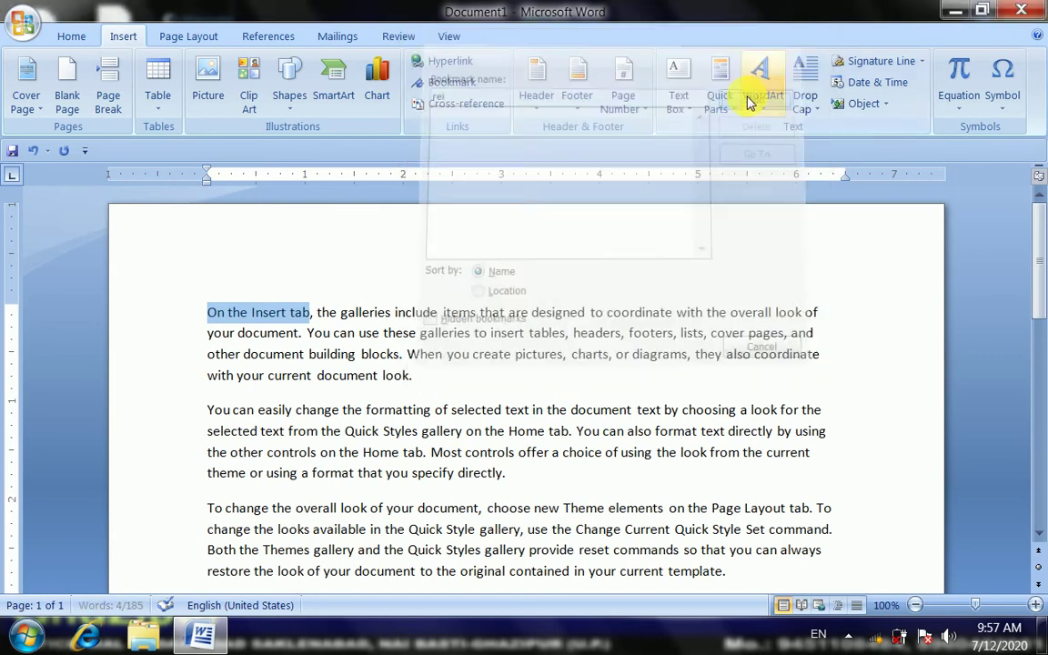
pyautogui.click(448, 83)
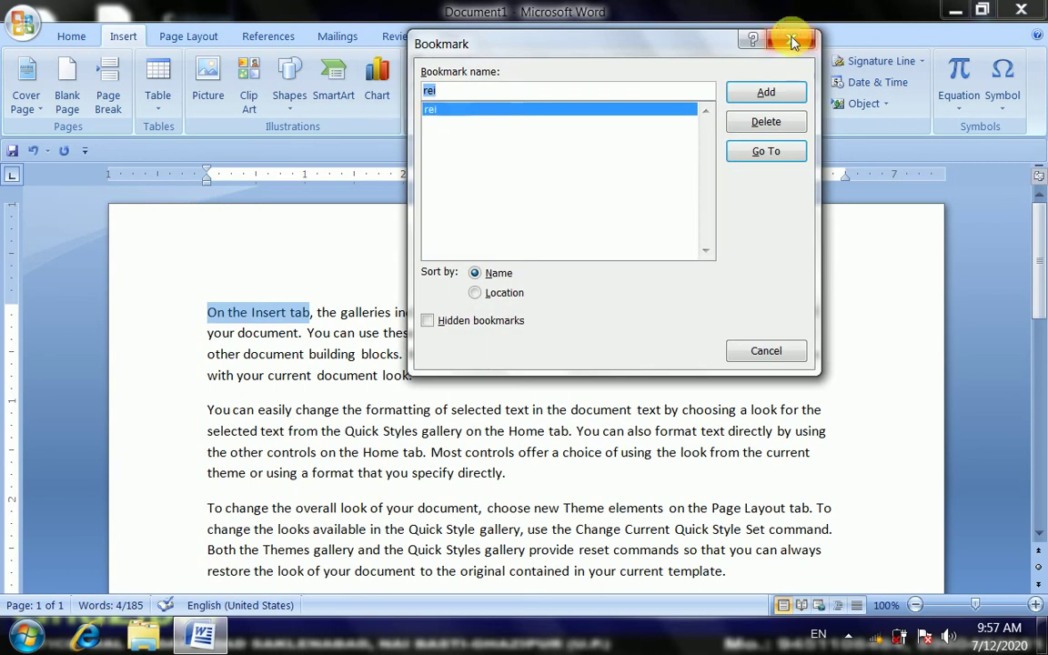
pyautogui.click(790, 39)
pyautogui.click(326, 410)
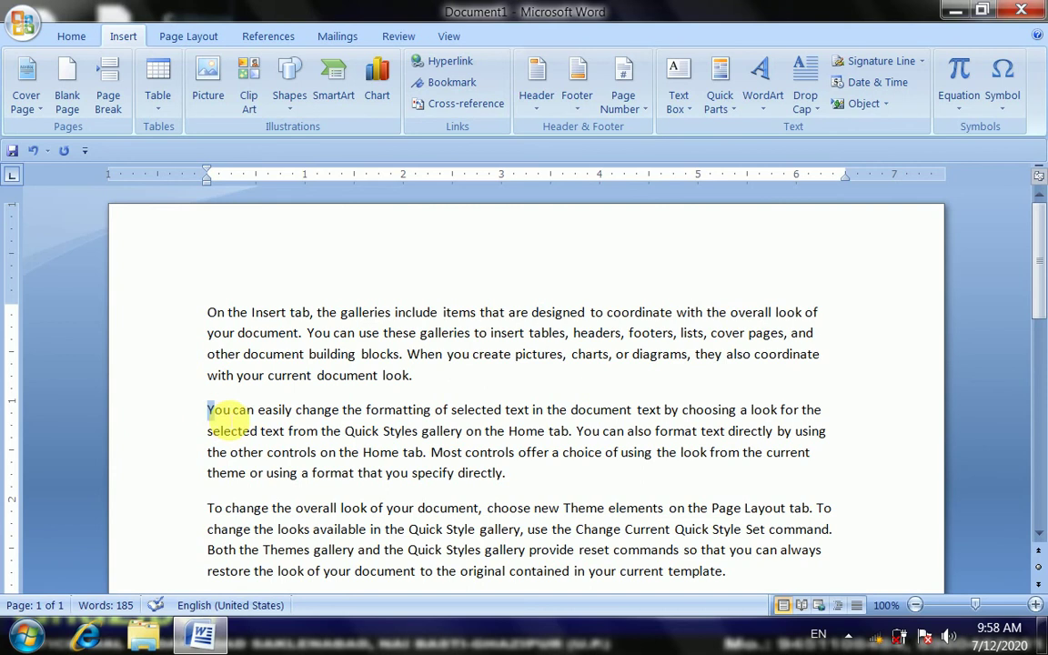
# Select 'You can easily' and add a bookmark named paniyara on it
pyautogui.moveTo(207, 411); pyautogui.dragTo(293, 411)
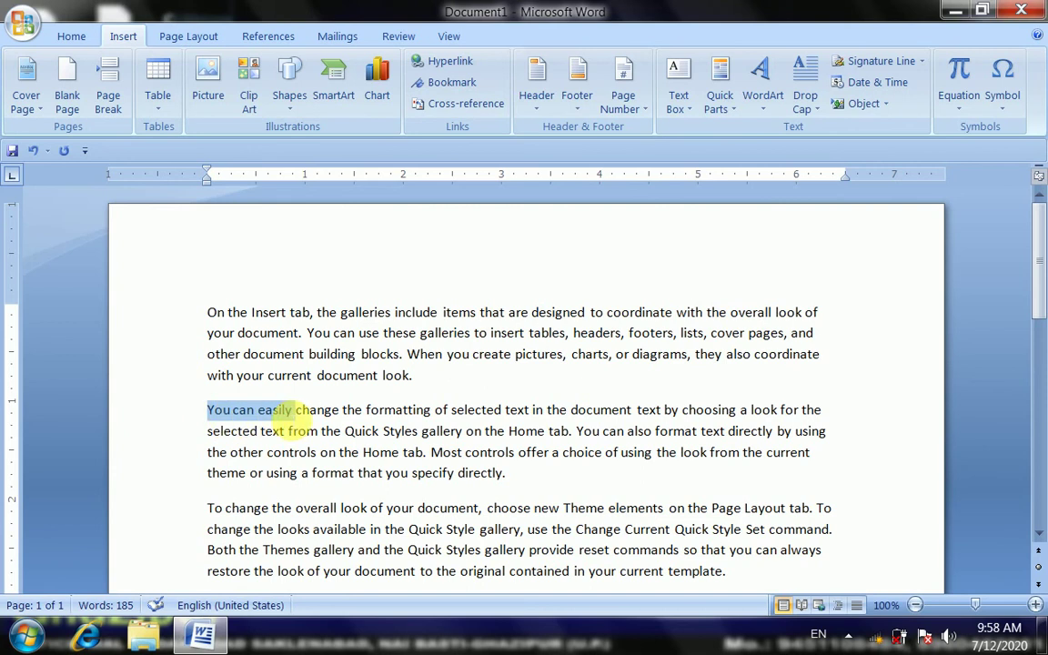
pyautogui.click(445, 82)
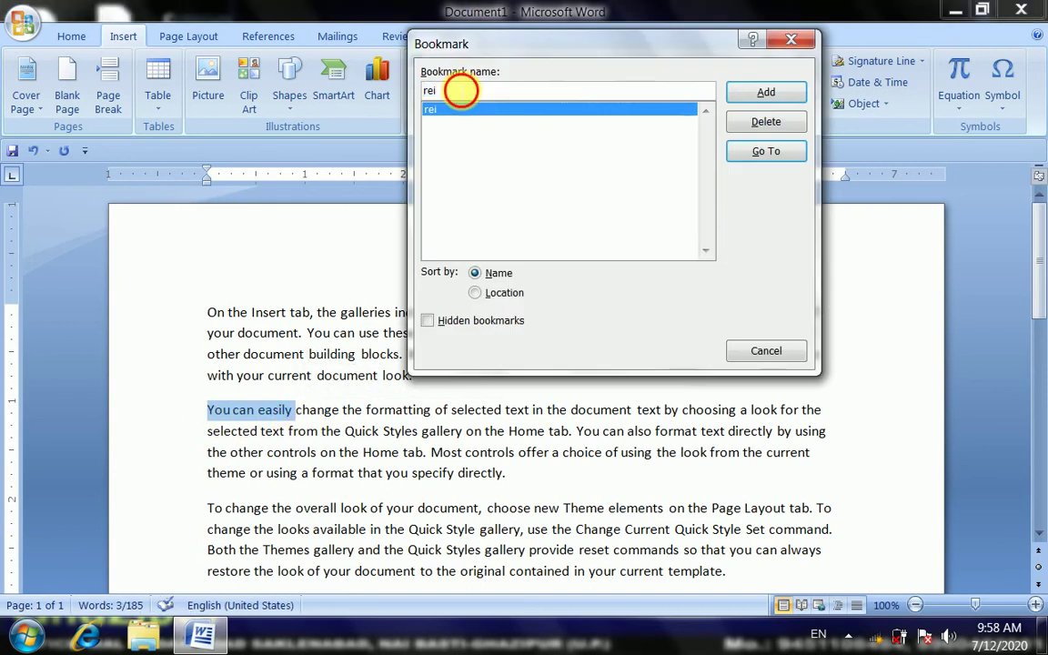
pyautogui.press('BackSpace')
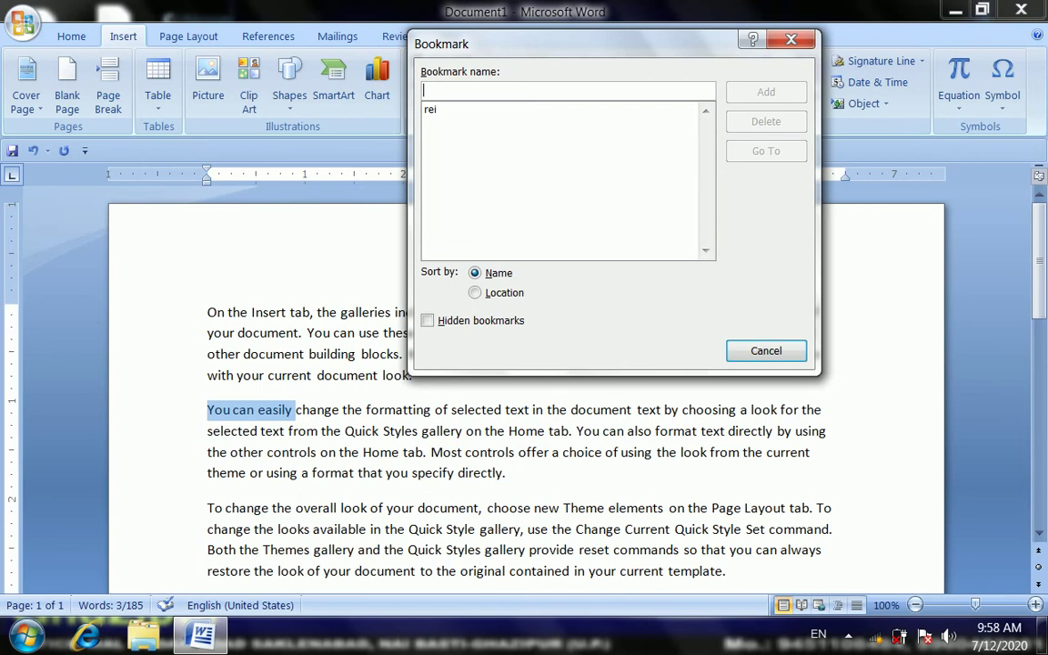
pyautogui.write('paniyara')
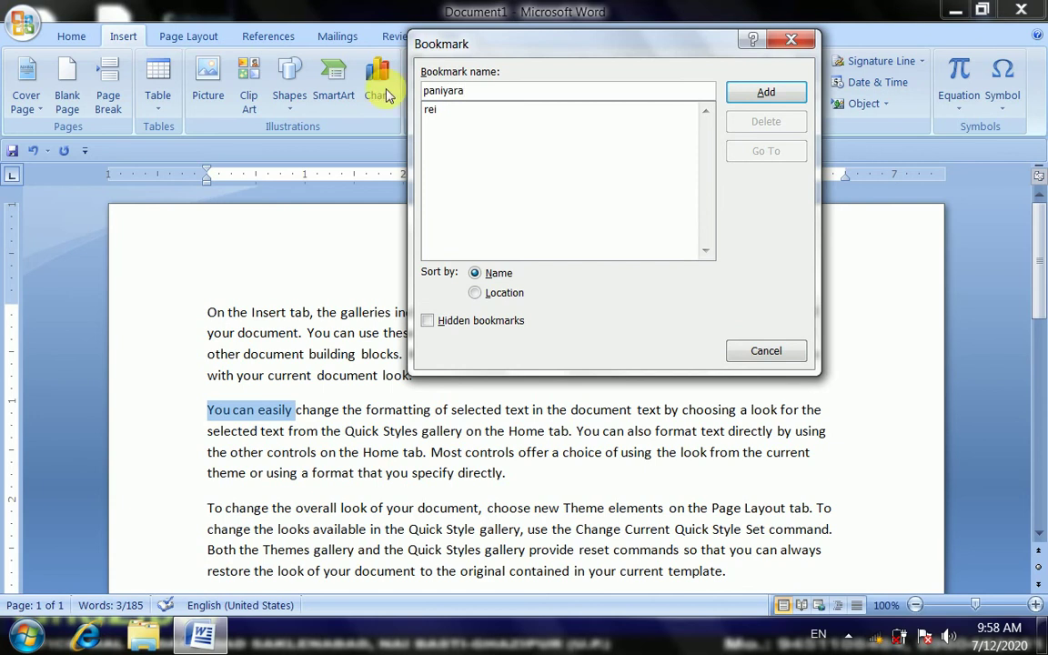
pyautogui.click(767, 93)
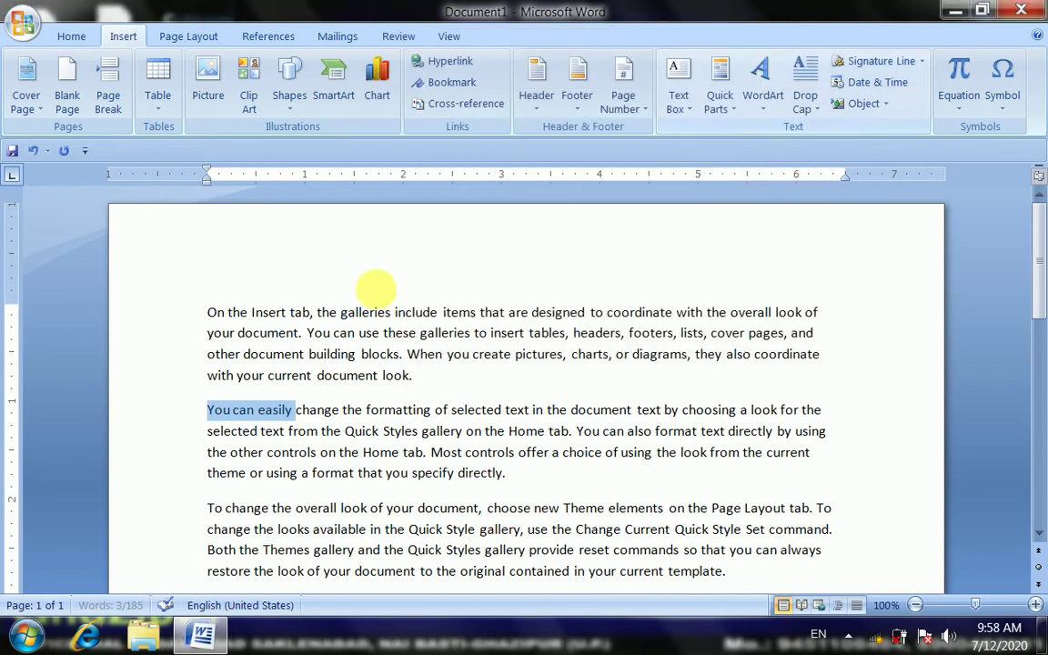
# Deselect the text and place the insertion point on the empty last line
pyautogui.click(244, 312)
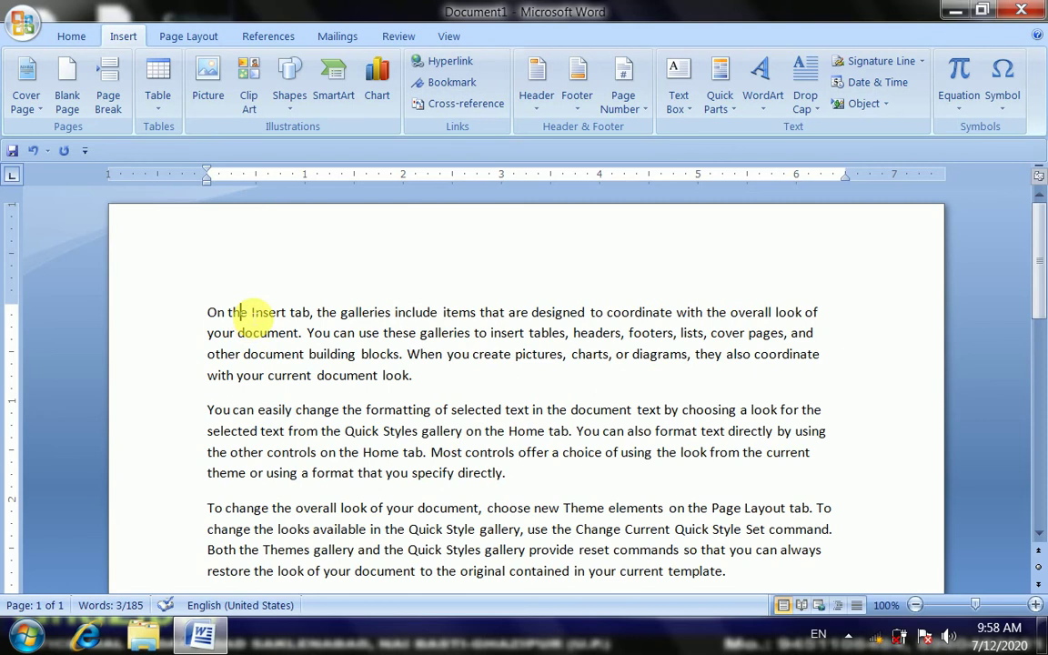
pyautogui.click(306, 376)
pyautogui.scroll(-1, 455, 391)
pyautogui.scroll(-5, 450, 387)
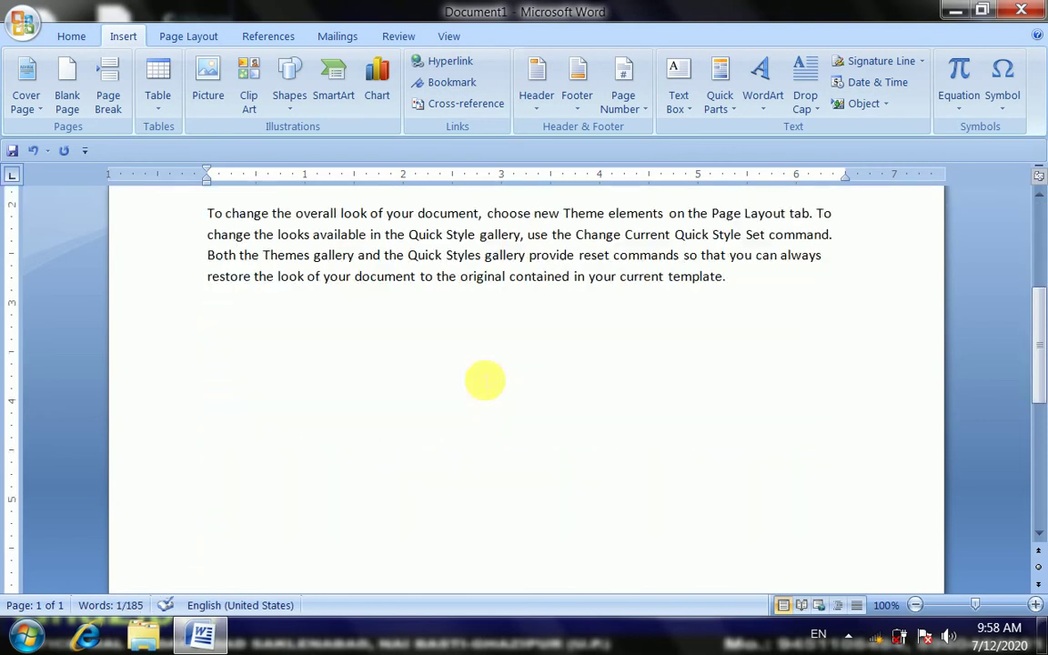
pyautogui.scroll(-2, 269, 381)
pyautogui.click(273, 379)
pyautogui.scroll(2, 304, 364)
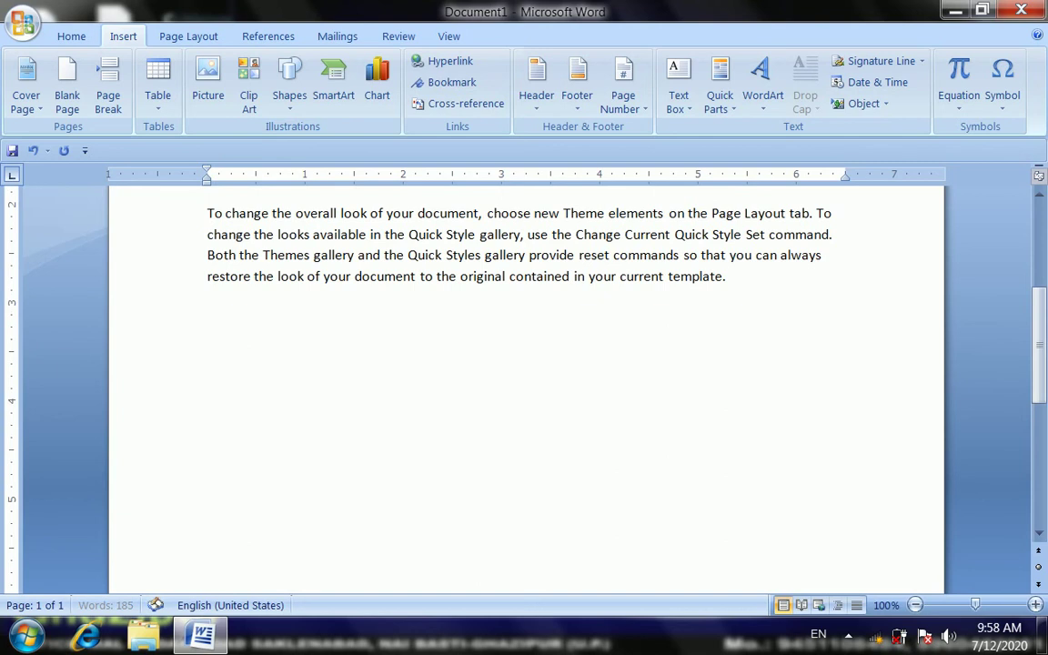
pyautogui.scroll(-2, 773, 474)
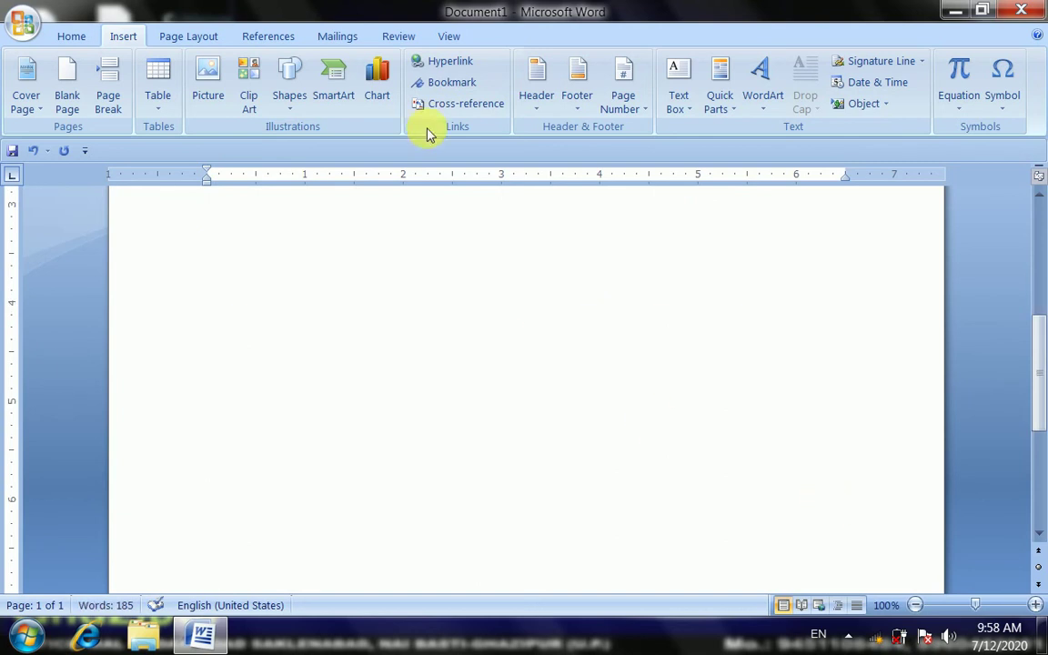
# Jump to the rei bookmark from the Bookmark list
pyautogui.click(439, 87)
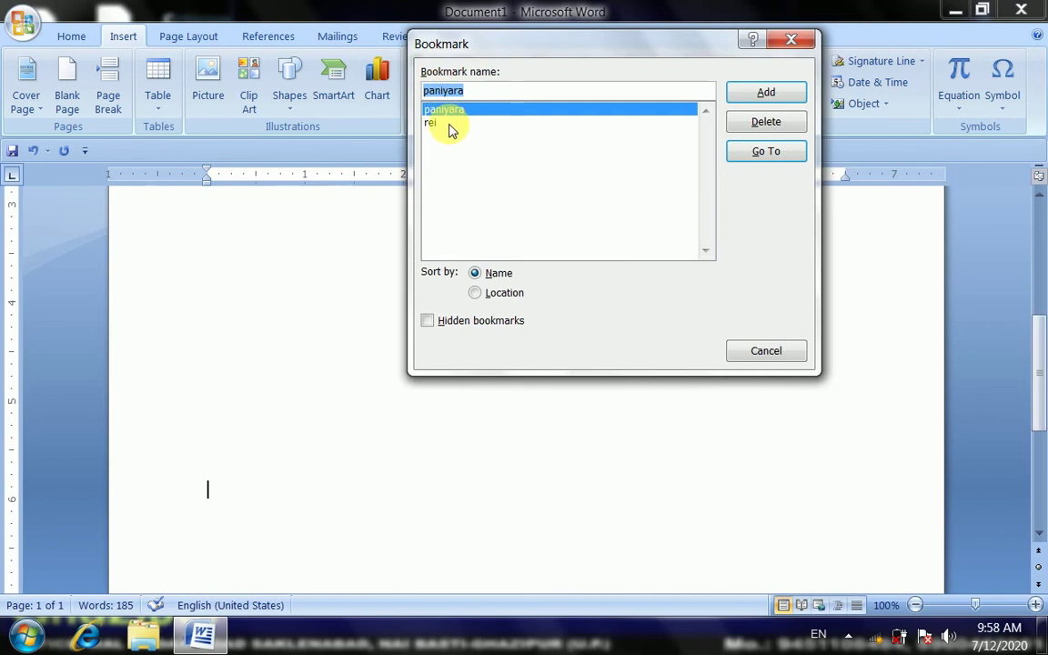
pyautogui.click(445, 126)
pyautogui.click(445, 114)
pyautogui.click(446, 122)
pyautogui.click(445, 110)
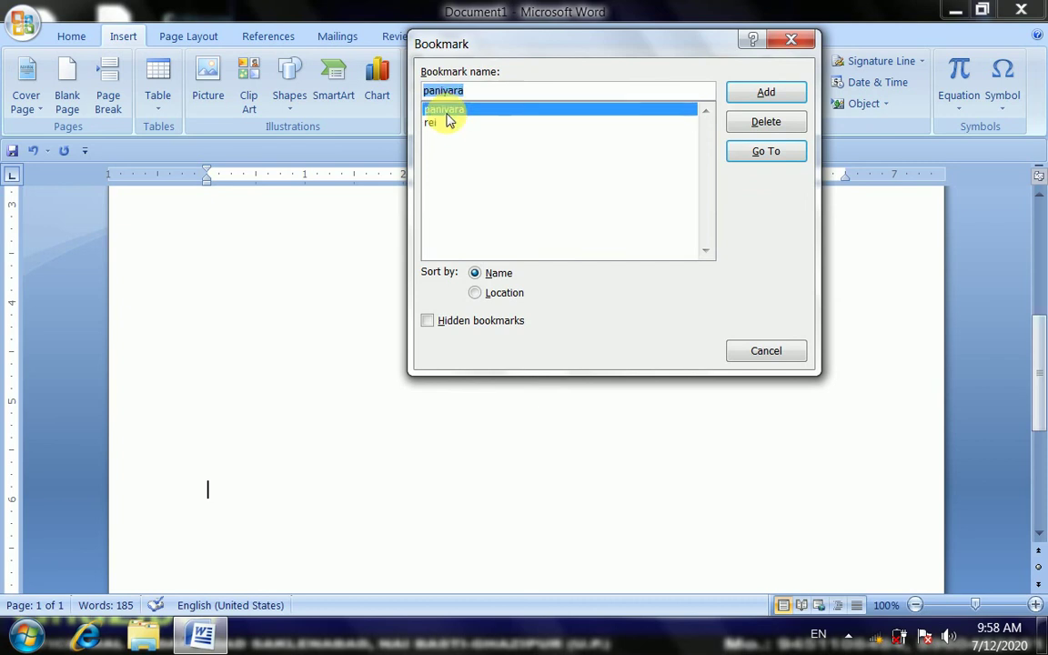
pyautogui.click(442, 124)
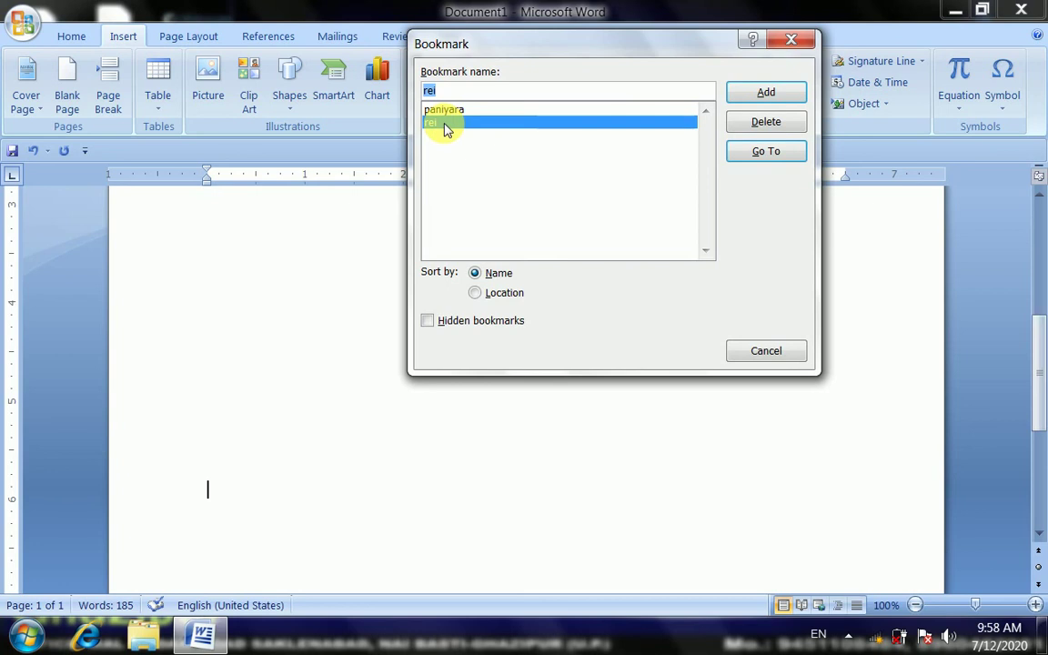
pyautogui.click(767, 152)
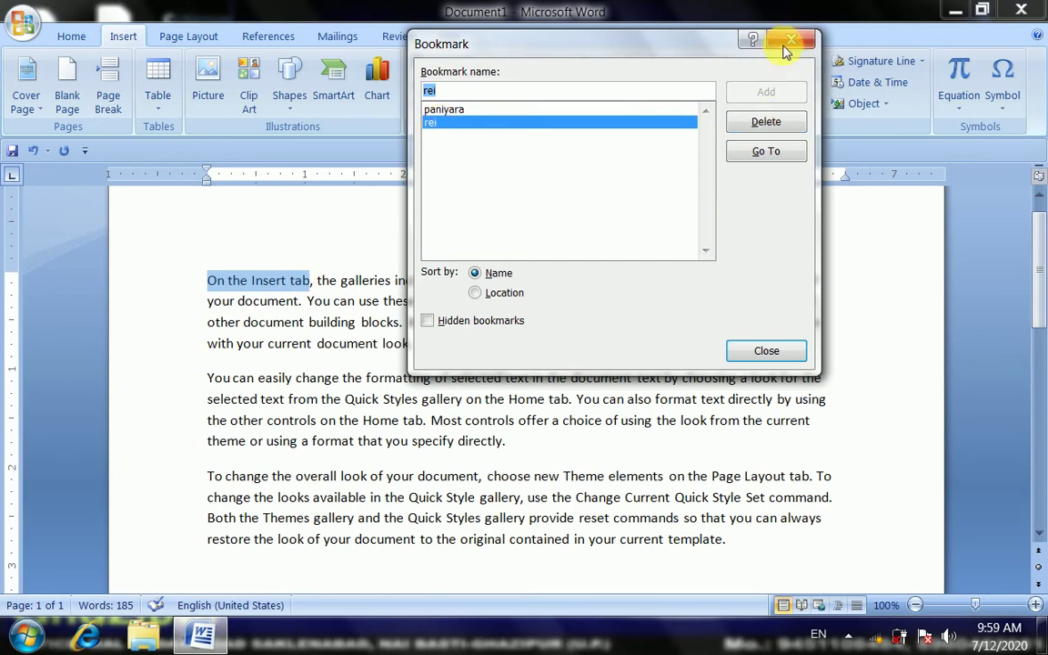
# Jump to the paniyara bookmark, close the list, and clear the selection
pyautogui.click(445, 109)
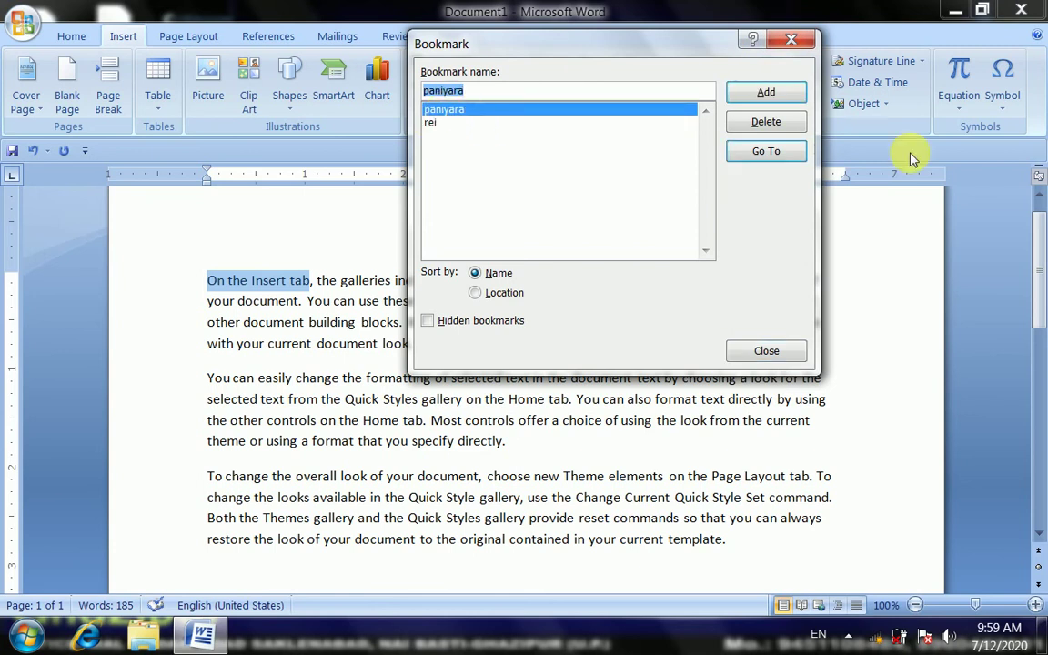
pyautogui.click(760, 154)
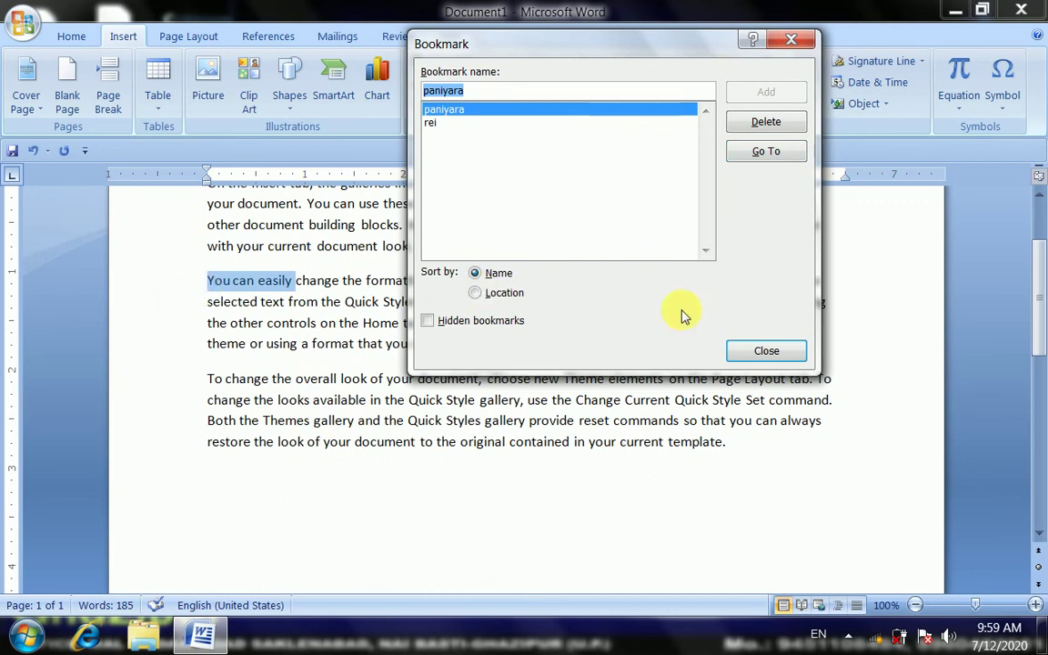
pyautogui.click(760, 357)
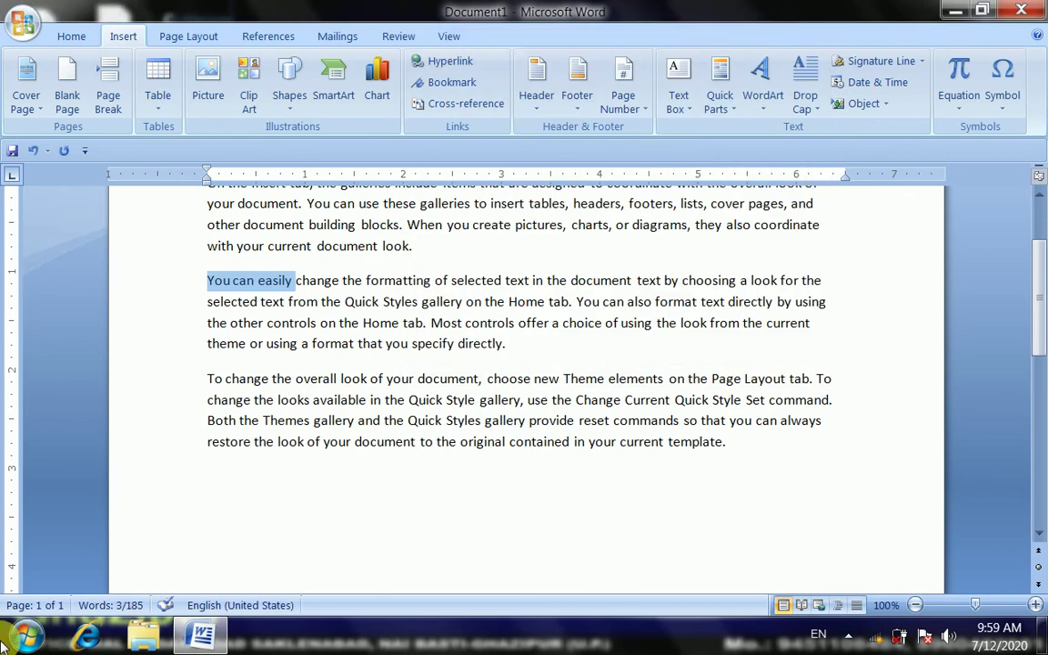
pyautogui.click(214, 548)
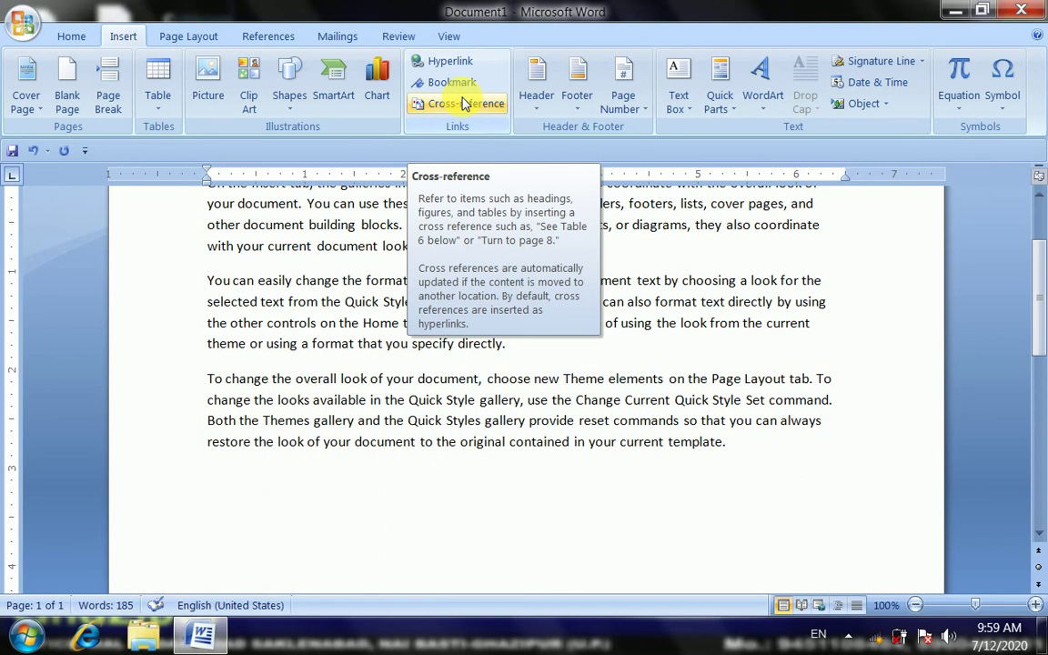
# Open Cross-reference and set the reference type to Bookmark
pyautogui.click(462, 106)
pyautogui.click(460, 106)
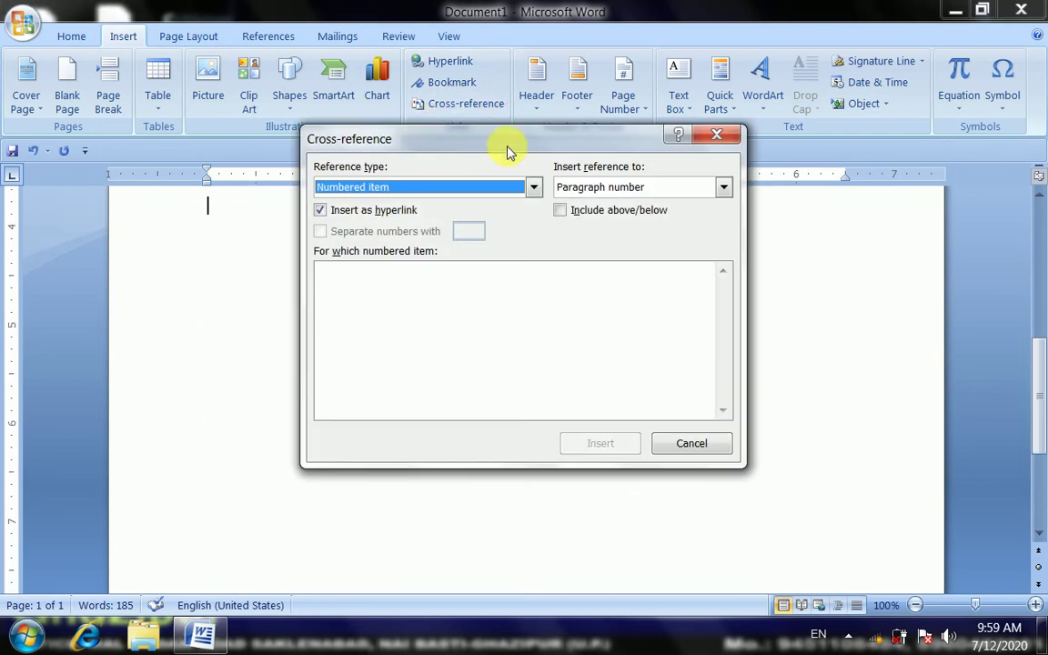
pyautogui.moveTo(510, 148); pyautogui.dragTo(624, 97)
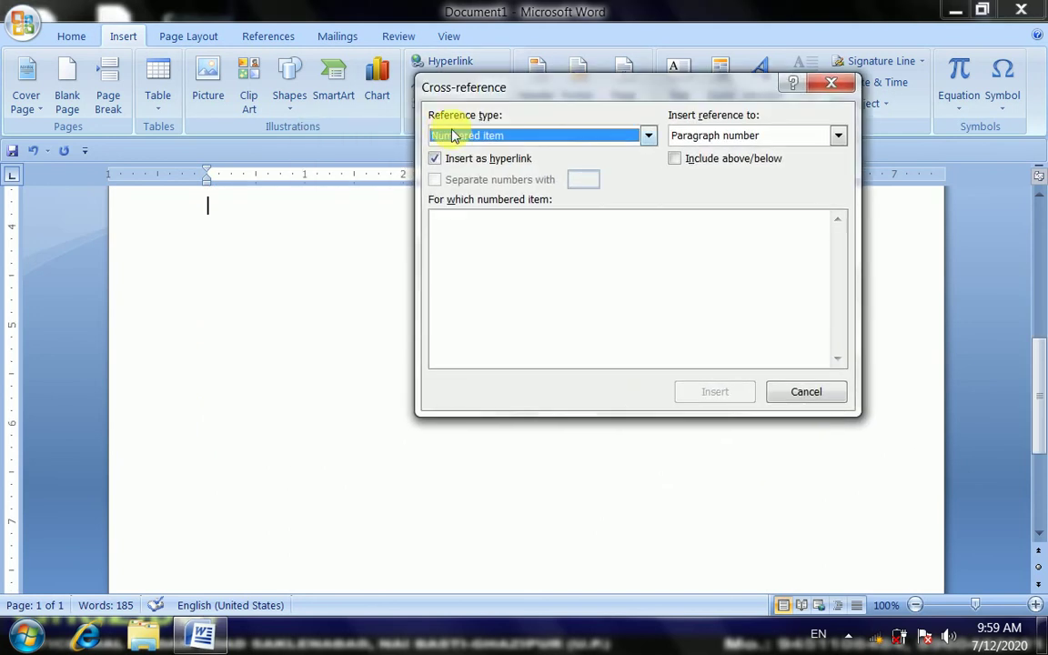
pyautogui.click(645, 135)
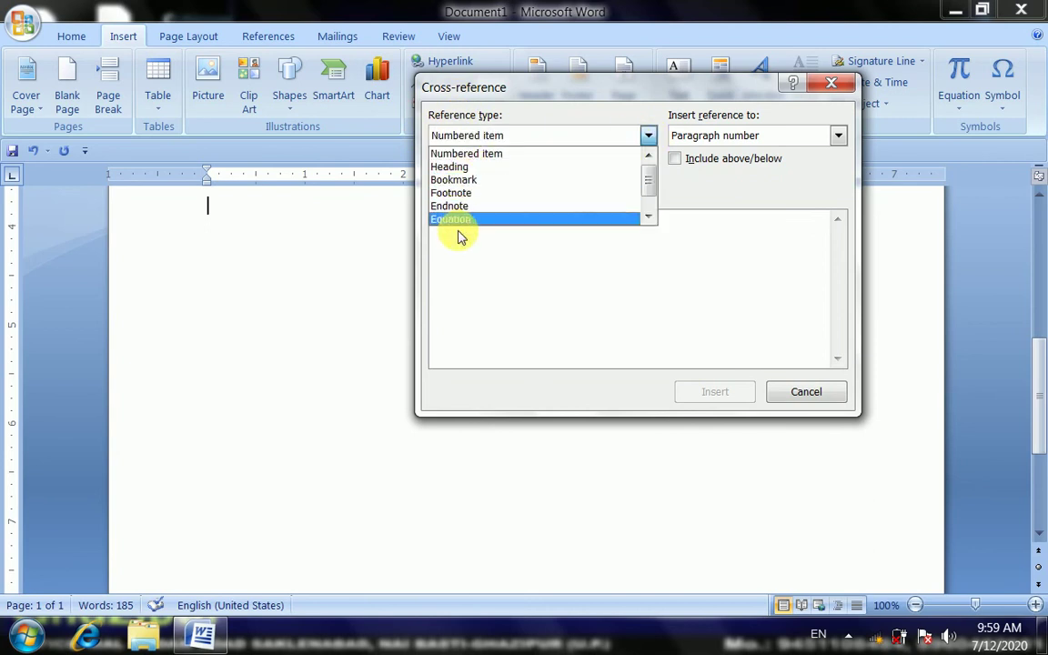
pyautogui.click(457, 180)
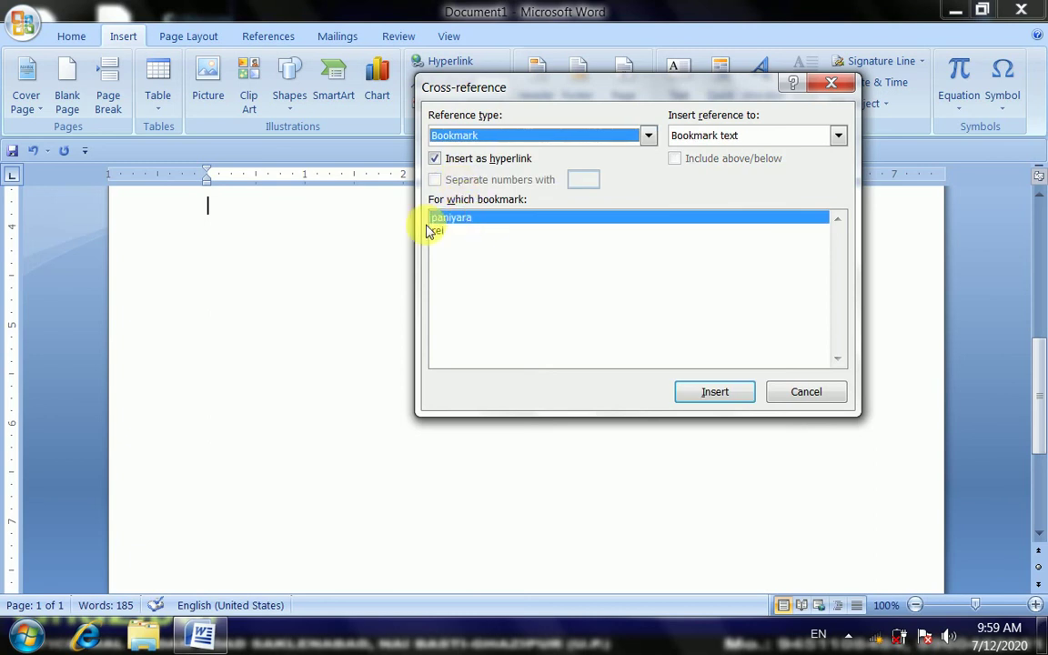
pyautogui.moveTo(527, 86); pyautogui.dragTo(561, 141)
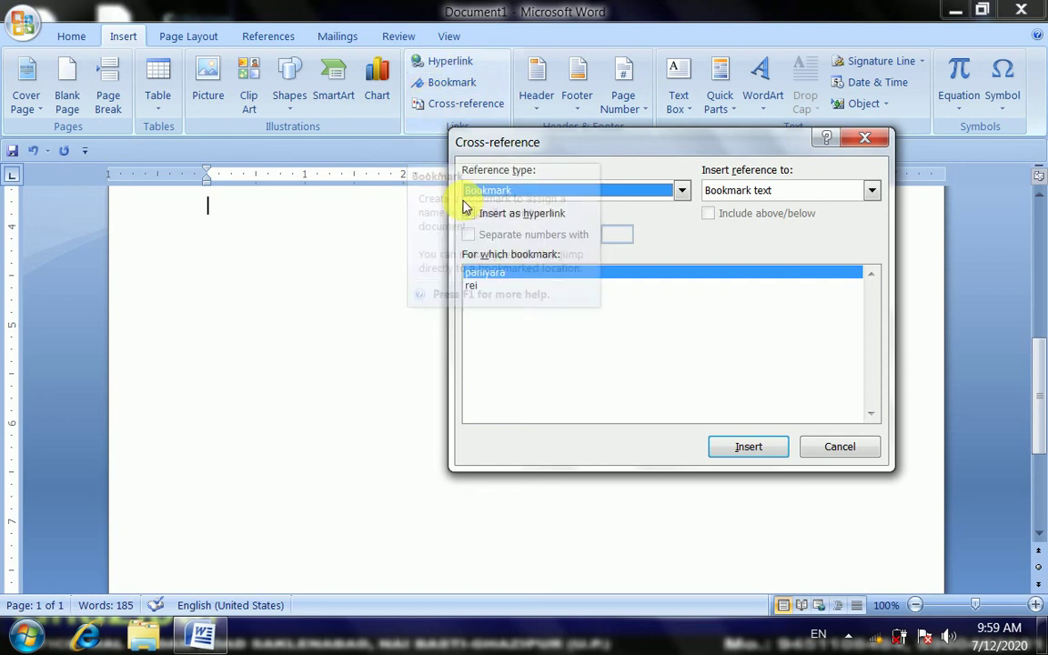
# Insert a cross-reference to the paniyara bookmark and start a new line below it
pyautogui.click(475, 287)
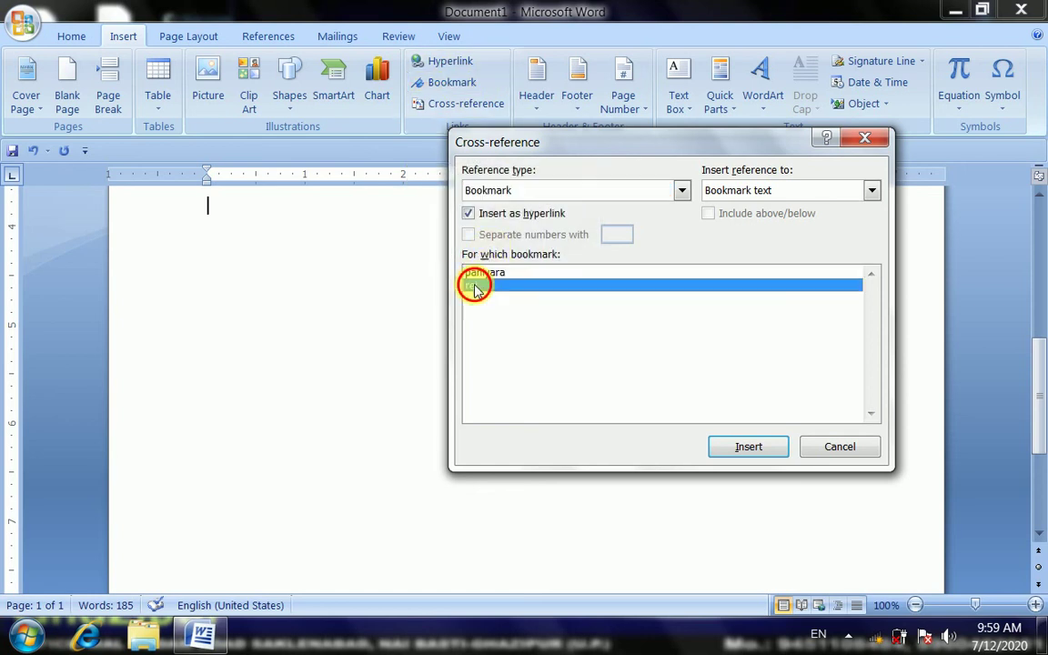
pyautogui.click(497, 274)
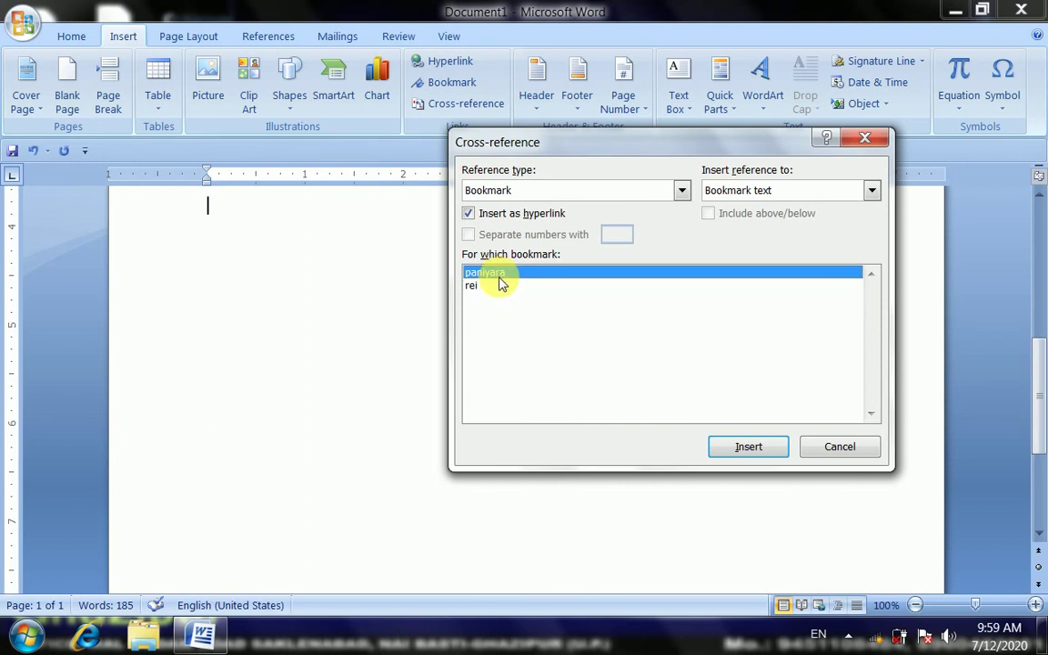
pyautogui.click(492, 286)
pyautogui.click(492, 272)
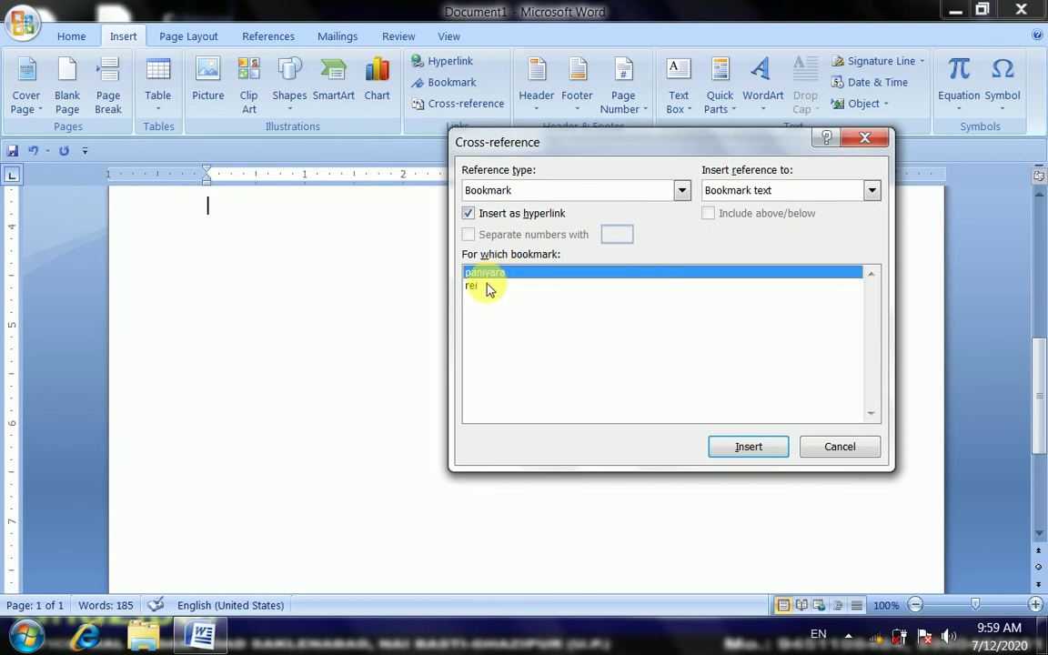
pyautogui.click(487, 285)
pyautogui.click(490, 272)
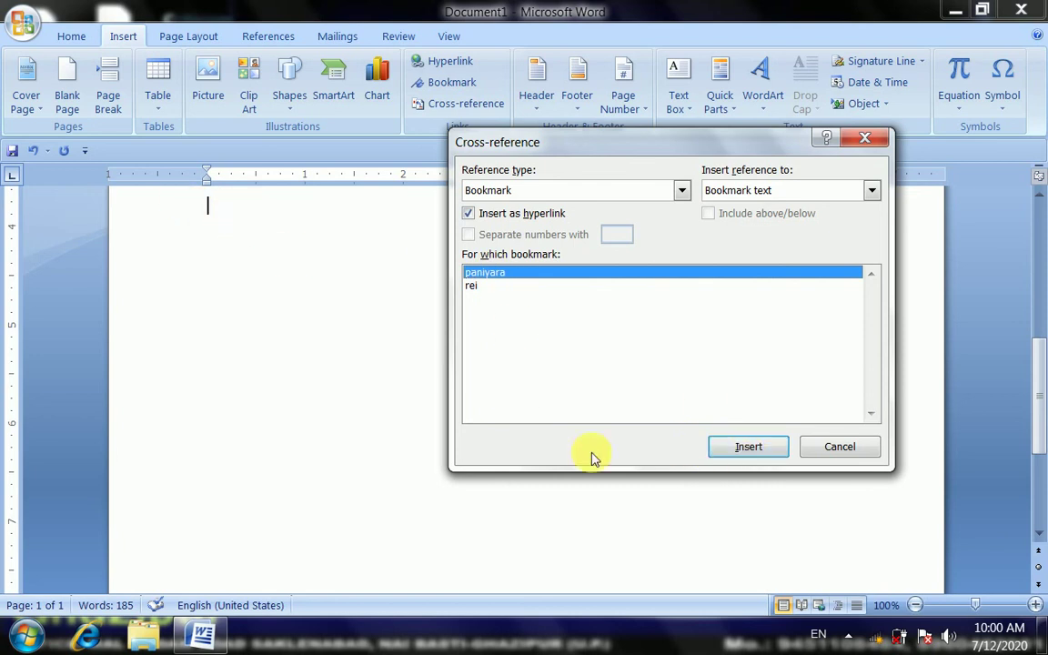
pyautogui.click(739, 448)
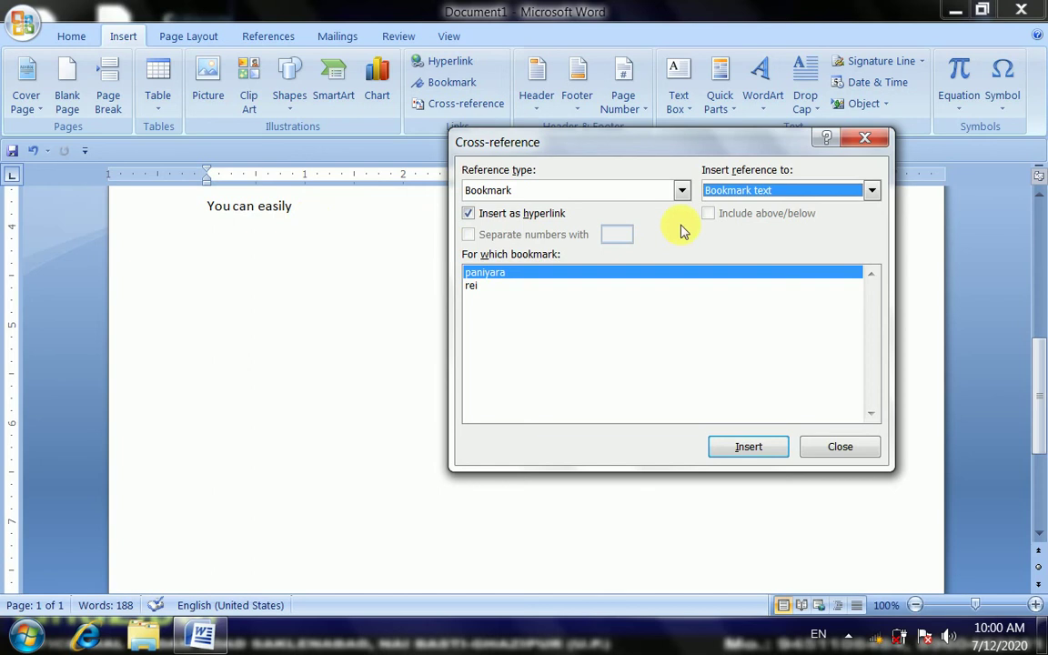
pyautogui.click(874, 140)
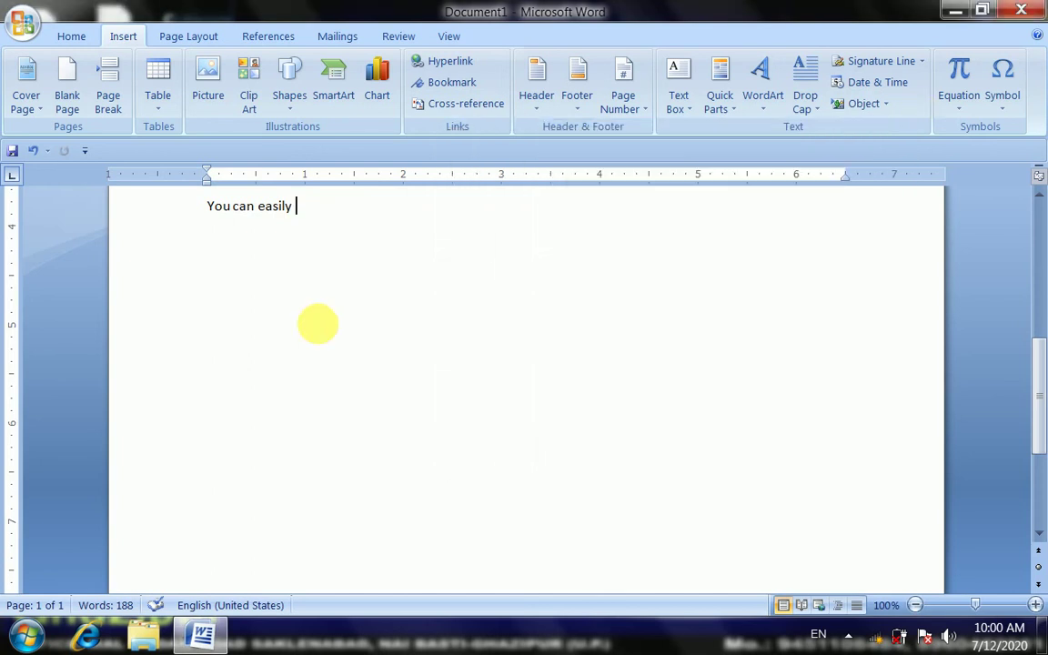
pyautogui.press('Return')
pyautogui.press('Return')
pyautogui.press('Return')
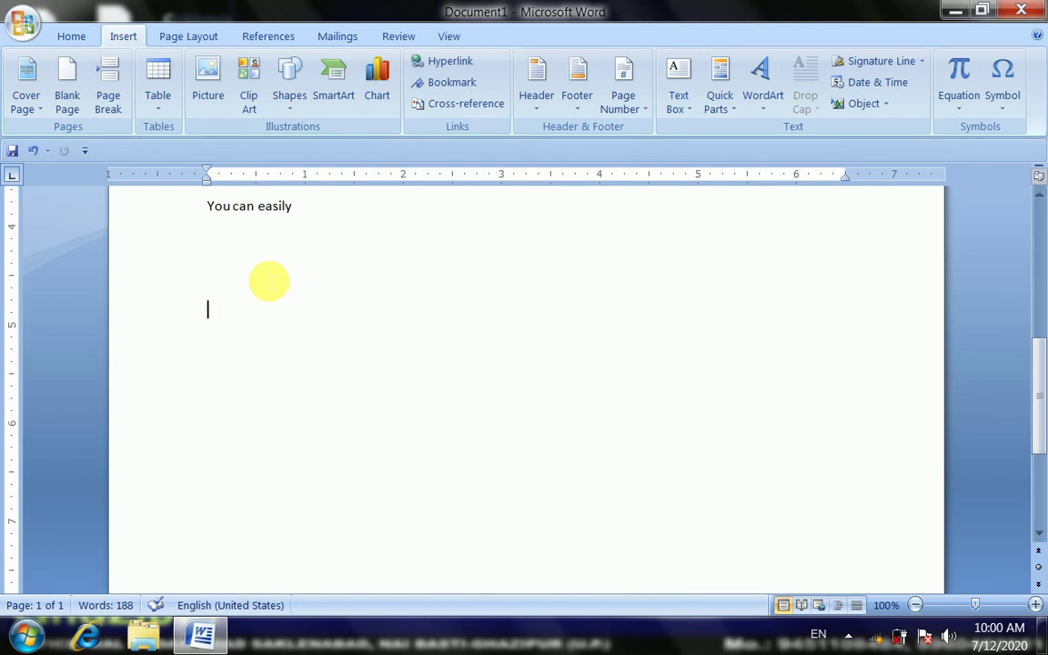
# Follow the 'You can easily' link to its target and delete the rei bookmark
pyautogui.scroll(2, 268, 281)
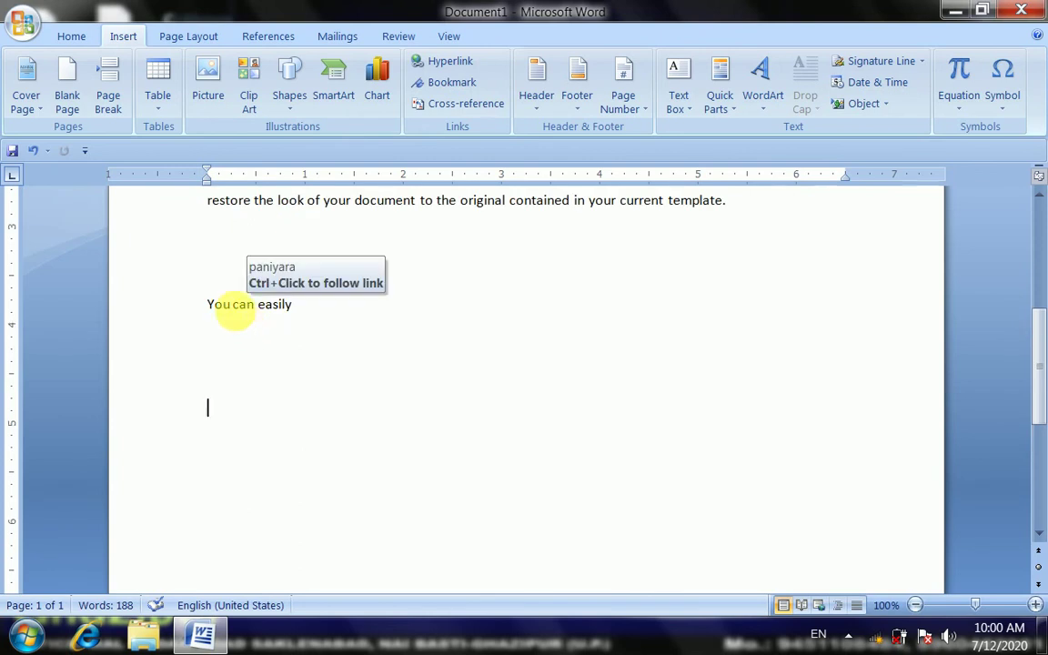
pyautogui.keyDown('ctrl'); pyautogui.click(241, 318); pyautogui.keyUp('ctrl')
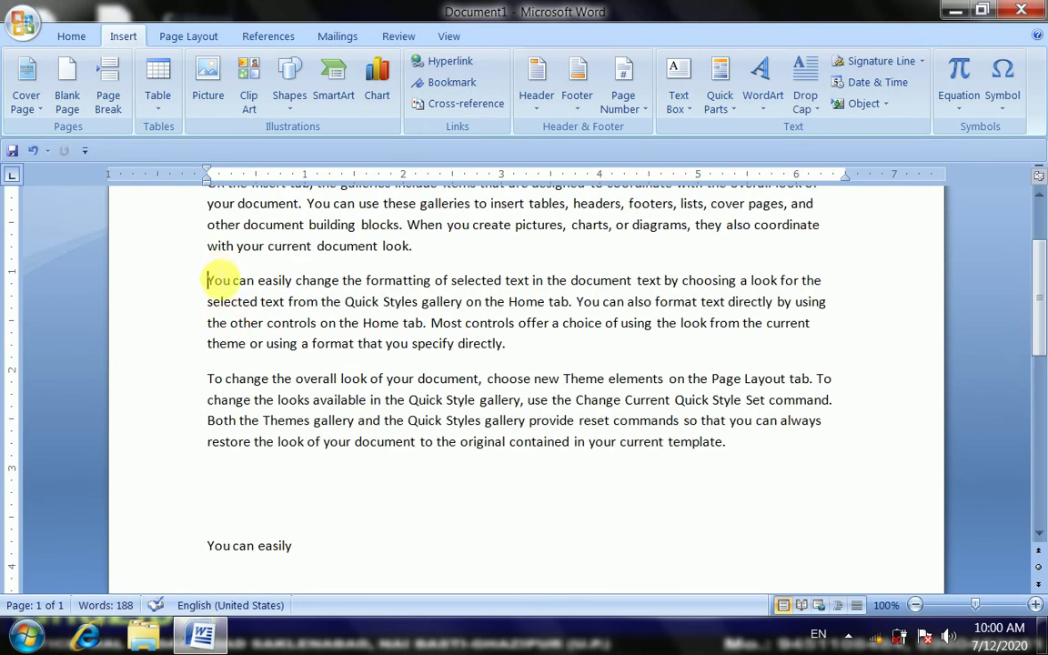
pyautogui.click(446, 82)
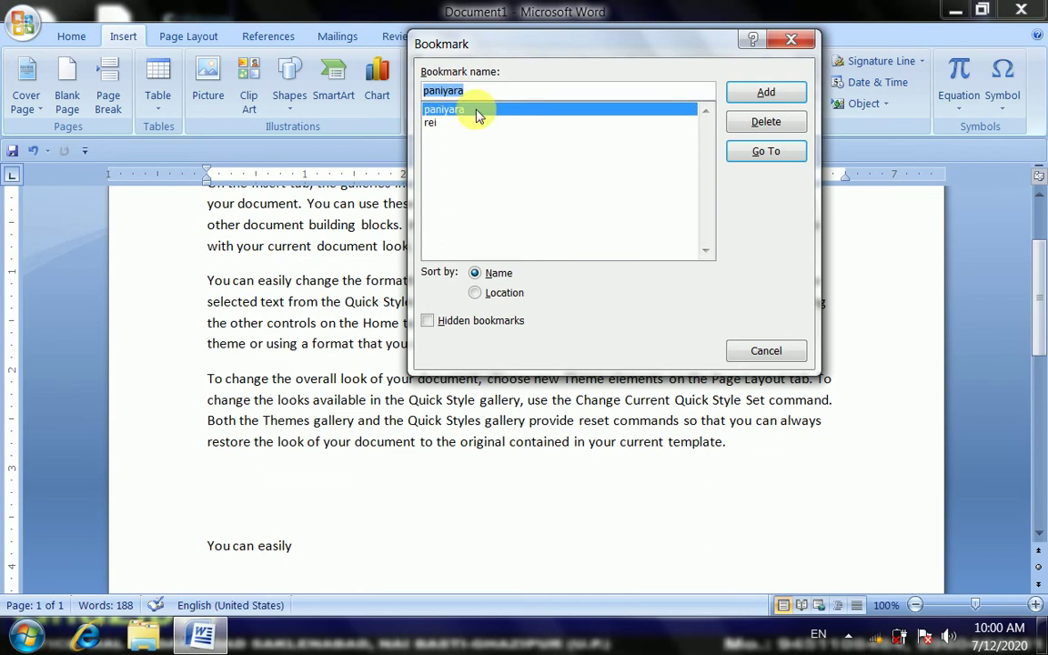
pyautogui.click(459, 122)
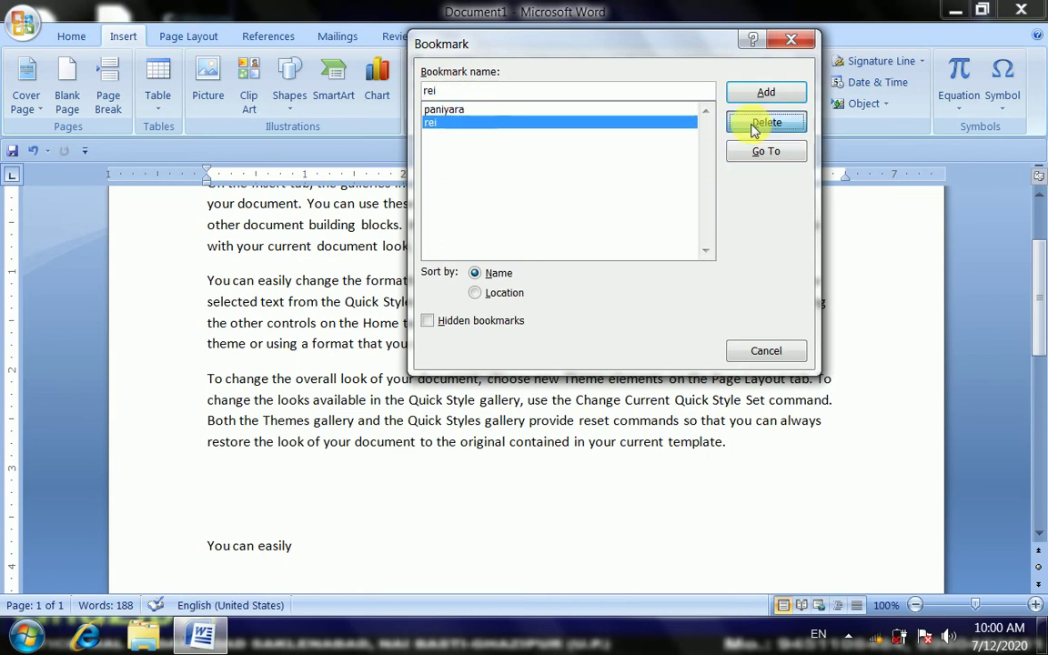
pyautogui.click(766, 122)
# Delete the paniyara bookmark as well, close the bookmark list and return to the document top
pyautogui.click(478, 110)
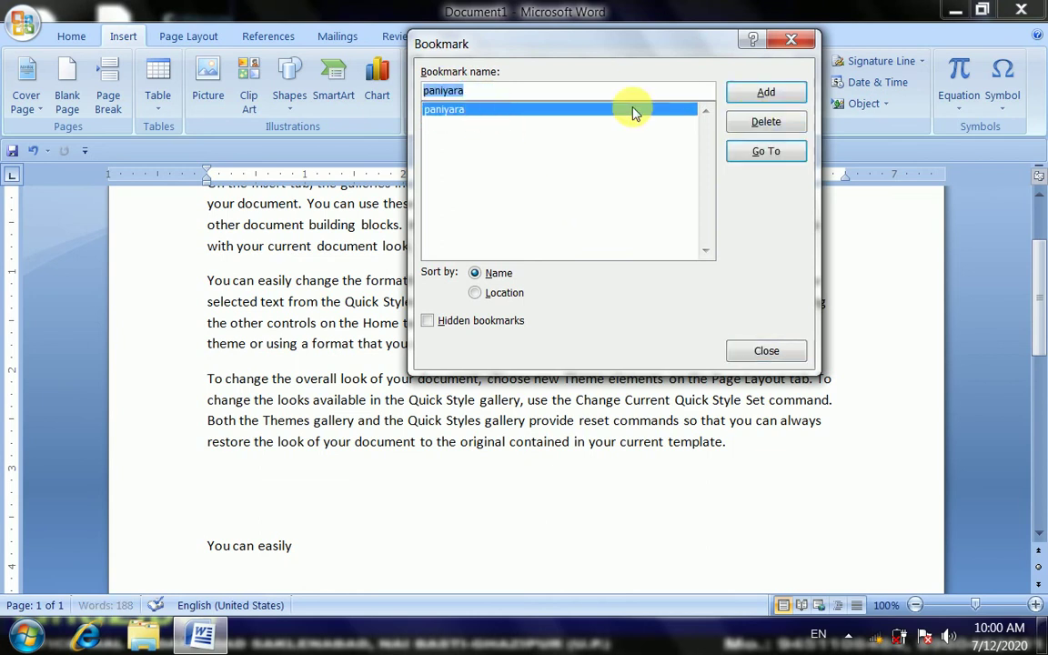
pyautogui.click(764, 122)
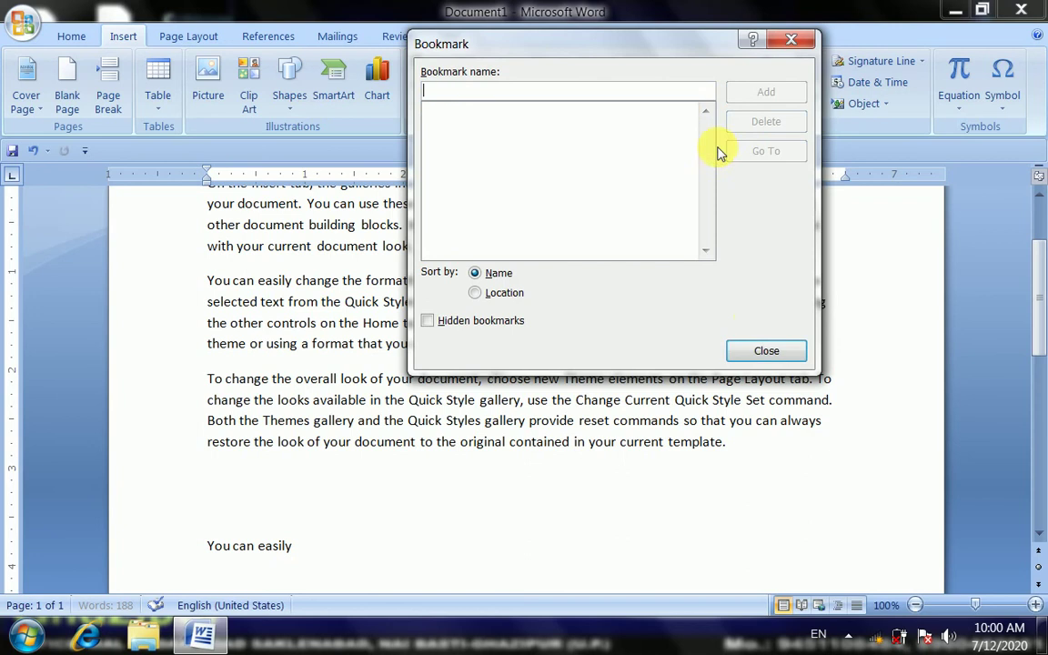
pyautogui.click(761, 351)
pyautogui.click(238, 546)
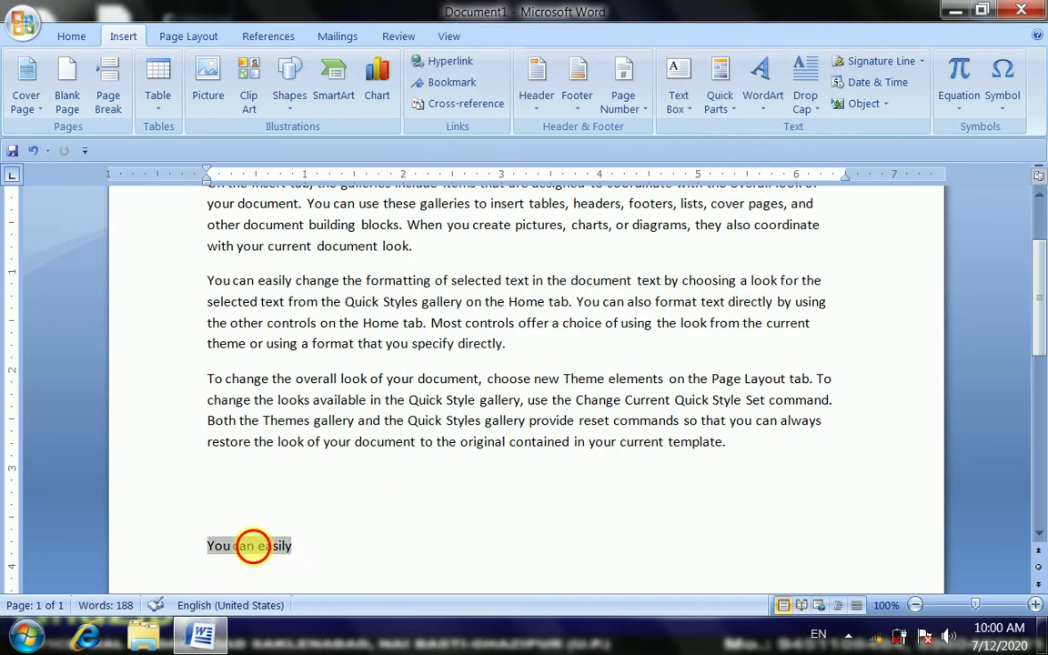
pyautogui.hotkey('ctrl', 'Home')
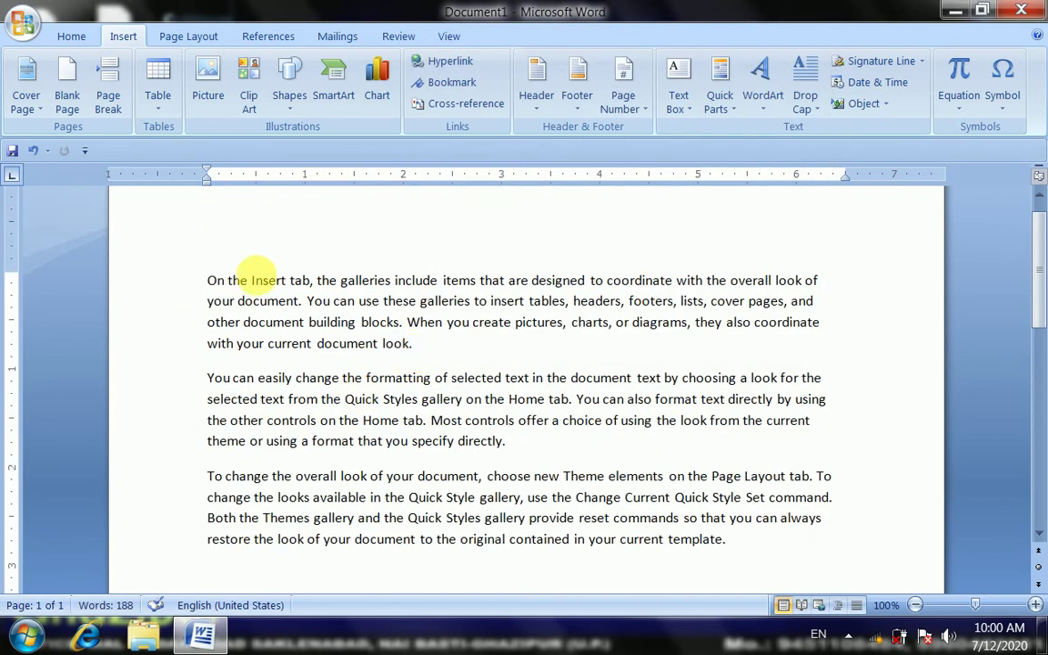
# Place the caret in the opening text and open the Header gallery of built-in designs
pyautogui.click(257, 282)
pyautogui.click(498, 330)
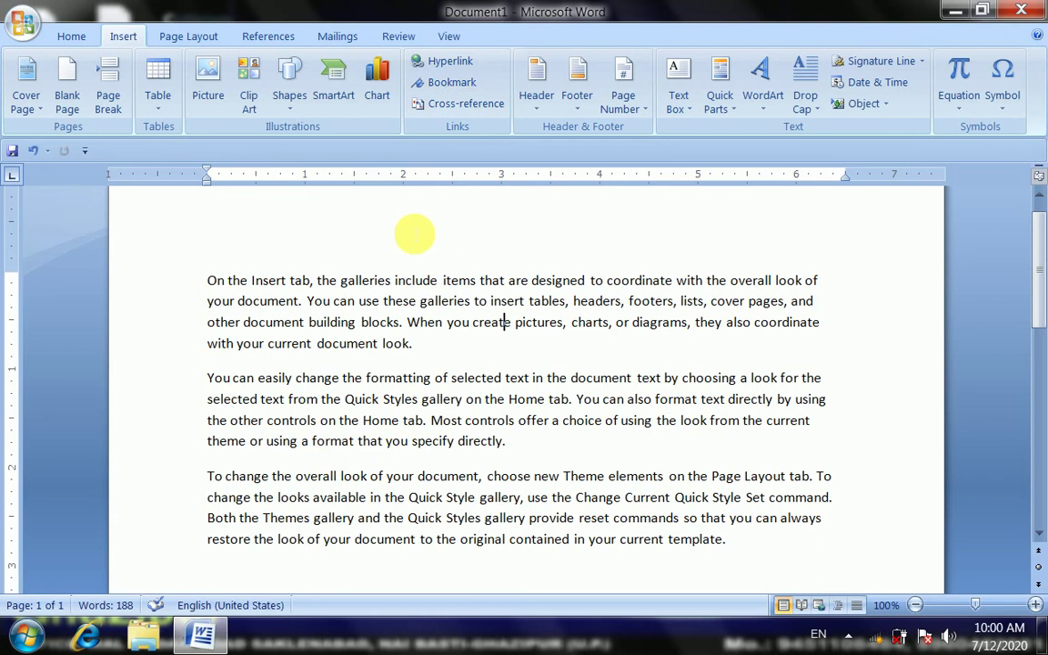
pyautogui.click(416, 248)
pyautogui.scroll(1, 448, 202)
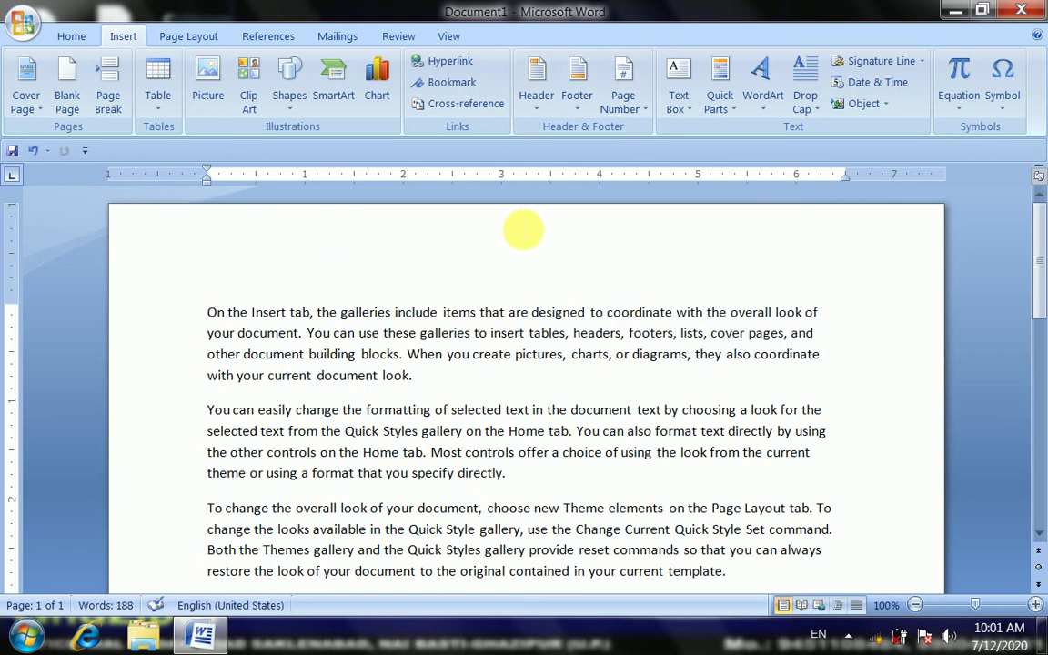
pyautogui.click(532, 100)
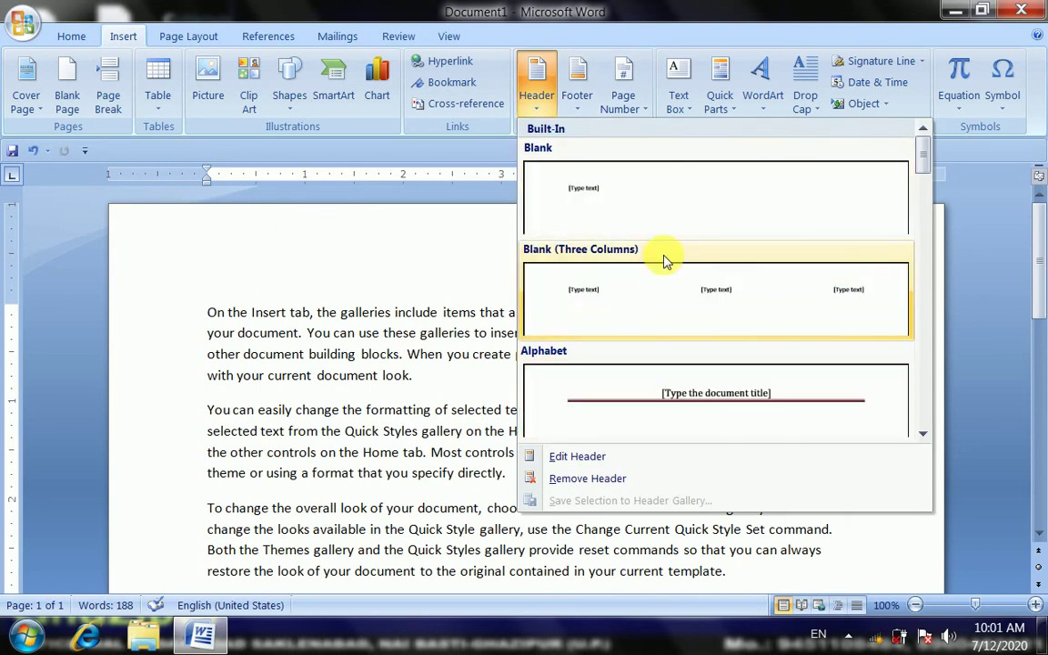
# Insert a Blank header, replace its placeholder with 'Rama electronic institute paniyara', and select that line
pyautogui.click(649, 192)
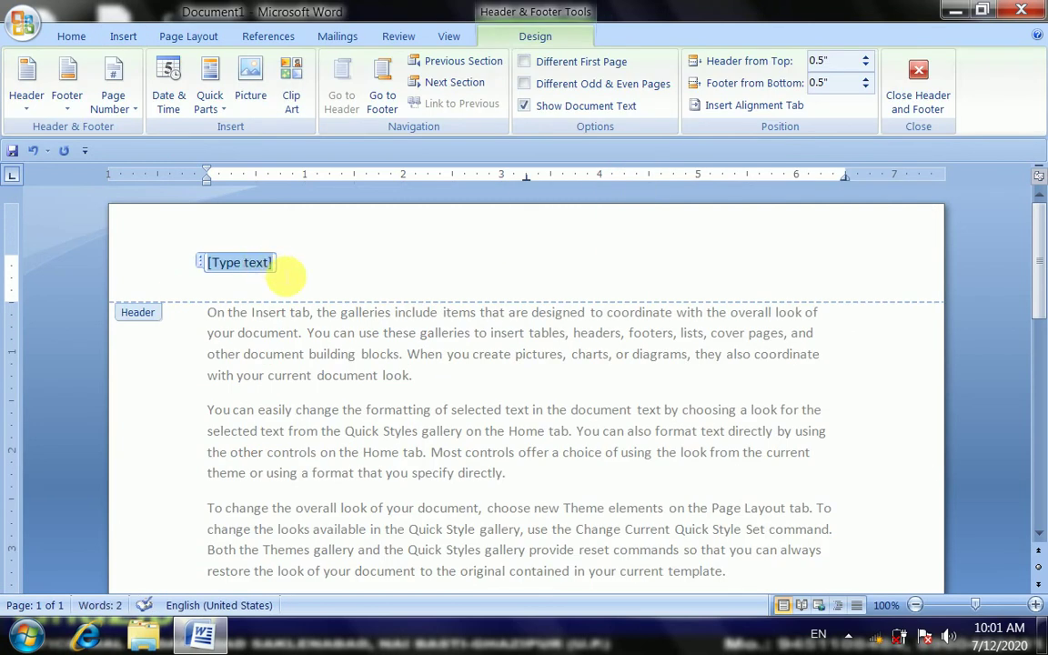
pyautogui.press('Delete')
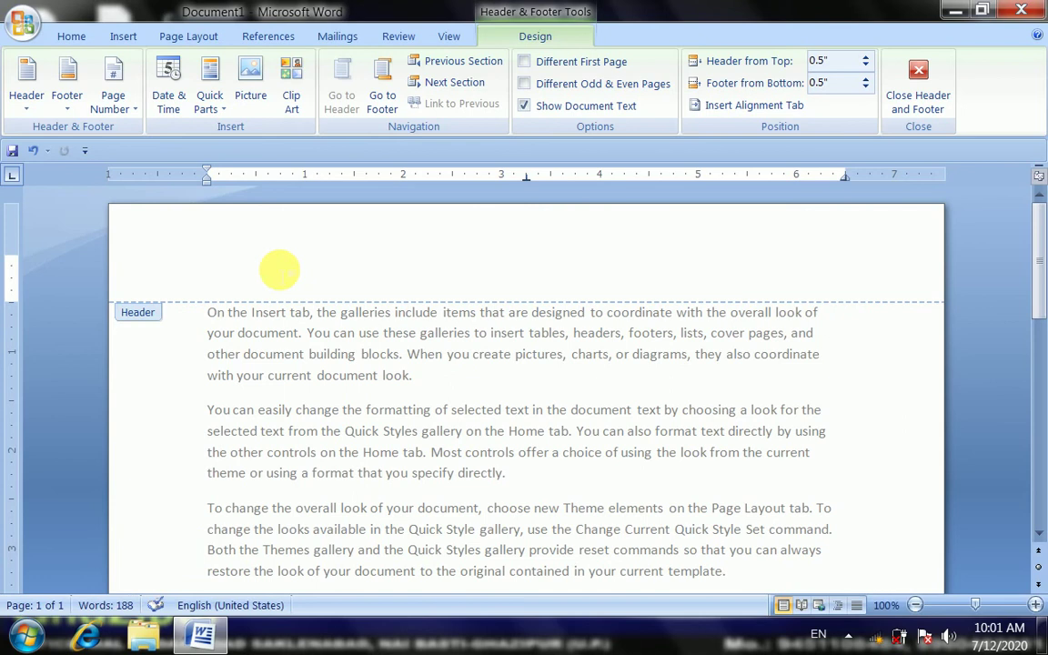
pyautogui.write('ra')
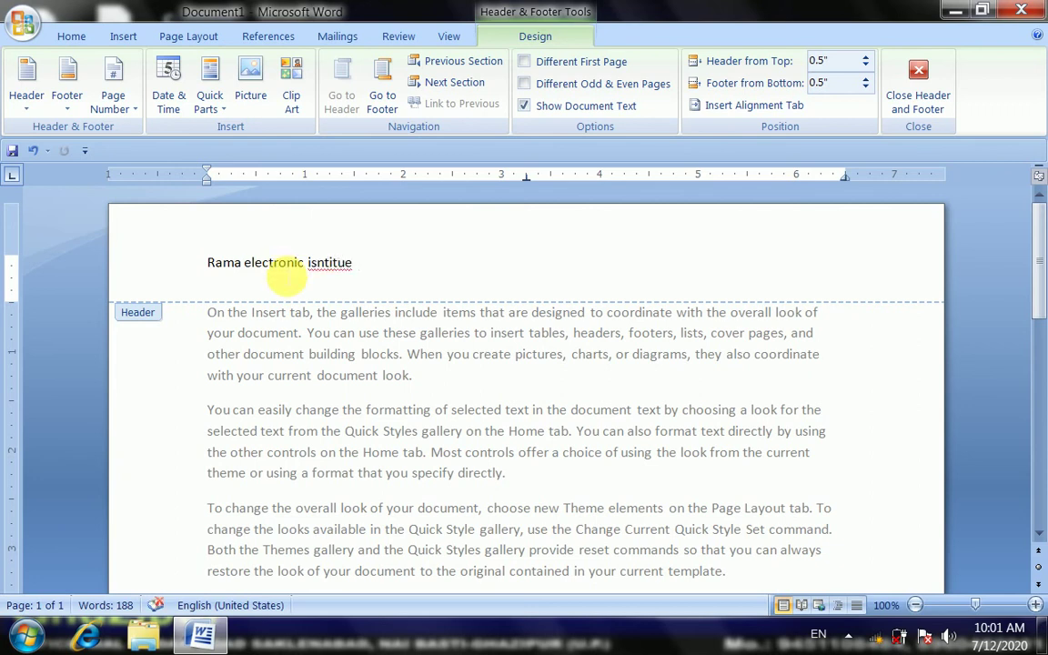
pyautogui.press('BackSpace')
pyautogui.press('BackSpace')
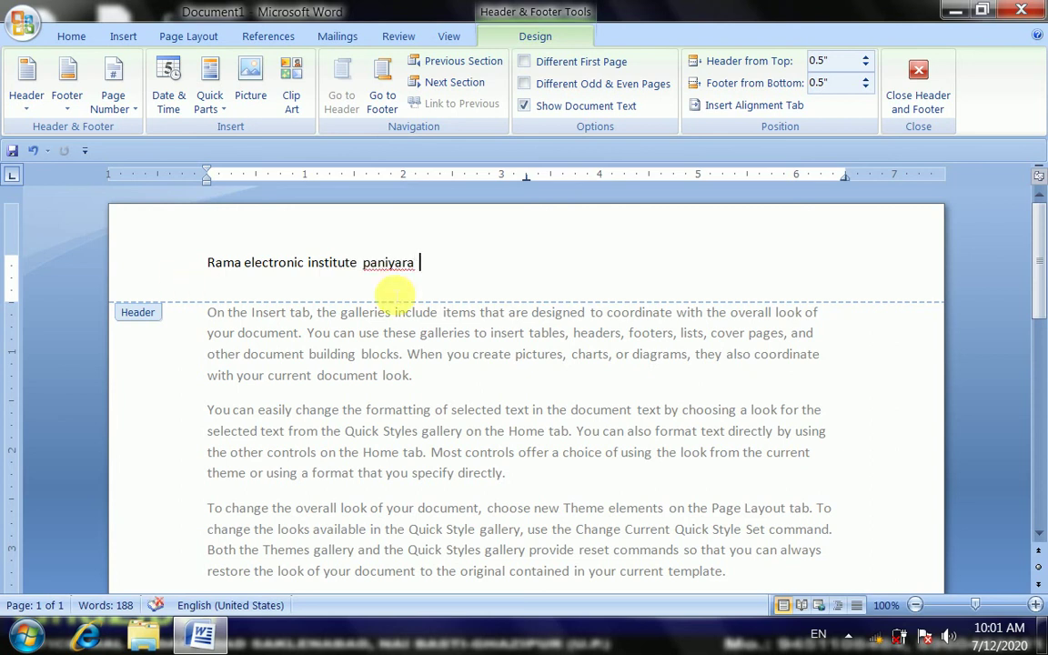
pyautogui.moveTo(424, 266)
pyautogui.mouseDown()
pyautogui.moveTo(214, 280)
pyautogui.moveTo(419, 262)
pyautogui.mouseUp()
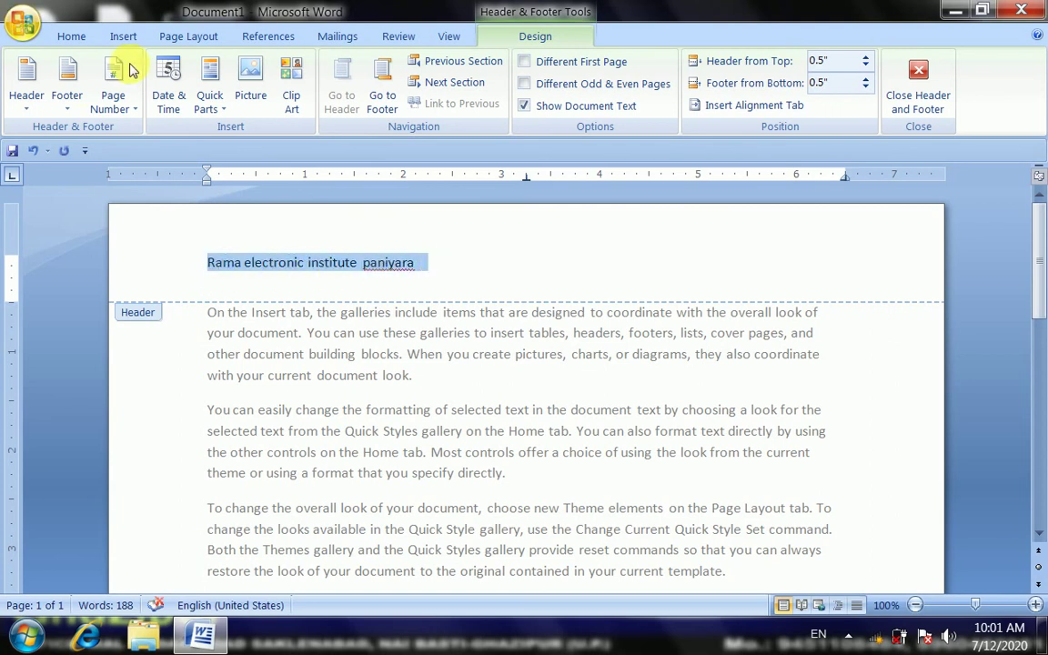
# Grow the header title 'Rama electronic institute paniyara' to 22 pt and centre it
pyautogui.click(77, 37)
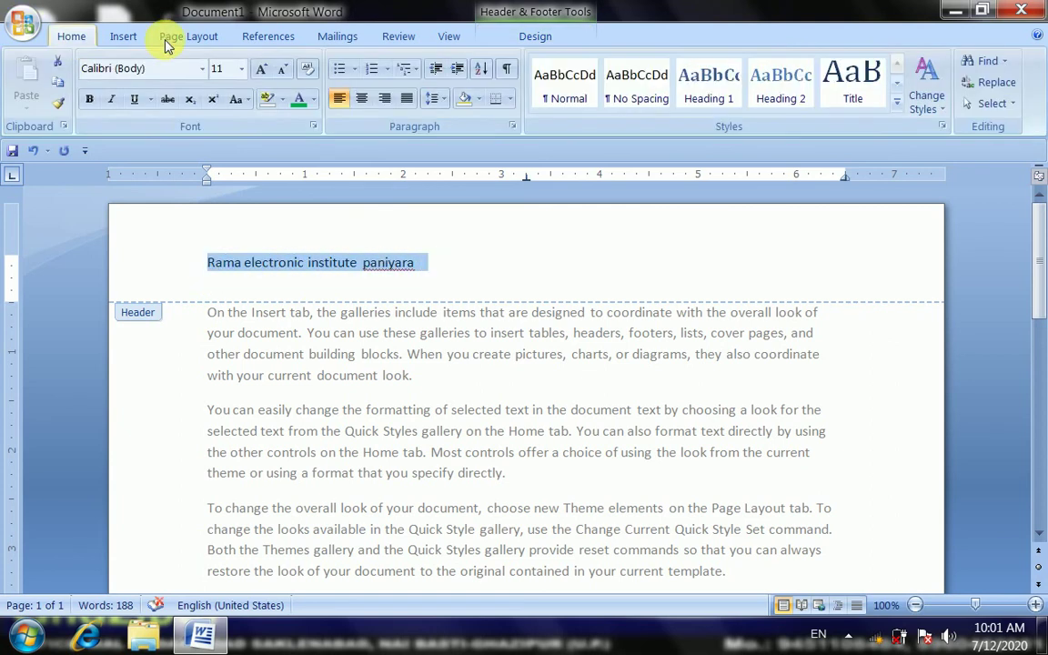
pyautogui.click(269, 70)
pyautogui.click(269, 69)
pyautogui.click(269, 70)
pyautogui.click(269, 69)
pyautogui.click(269, 69)
pyautogui.click(270, 69)
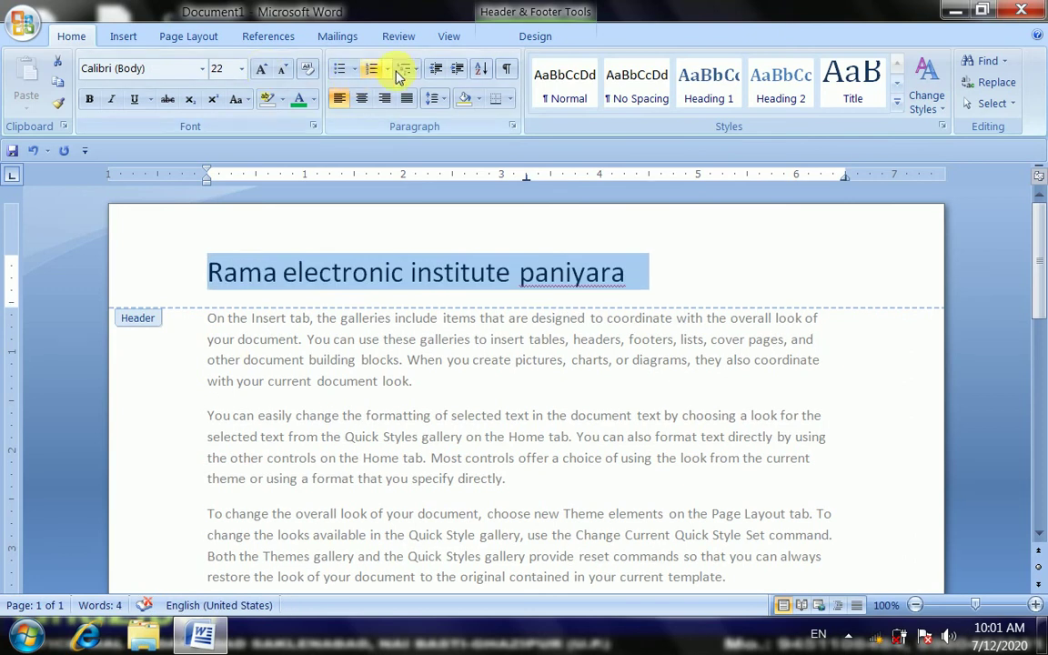
pyautogui.click(361, 98)
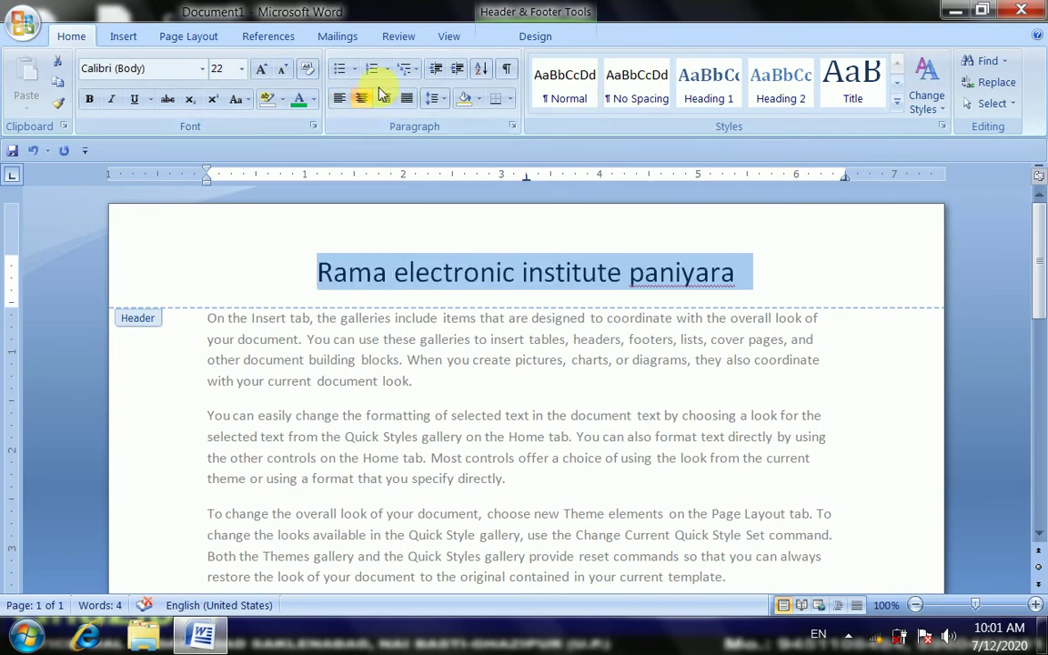
pyautogui.click(263, 269)
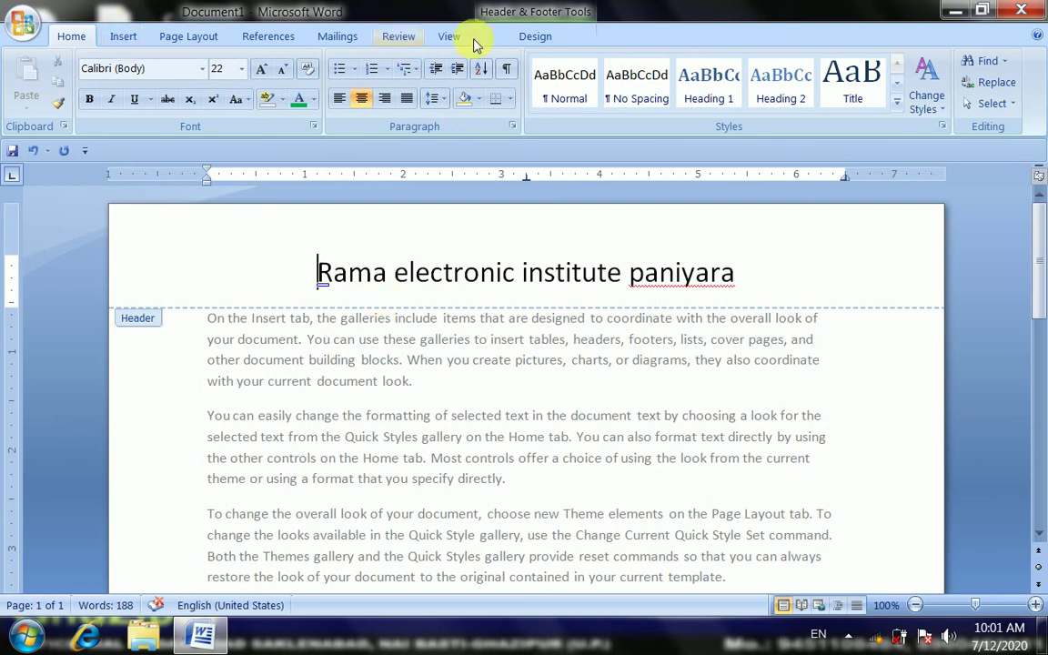
pyautogui.click(534, 38)
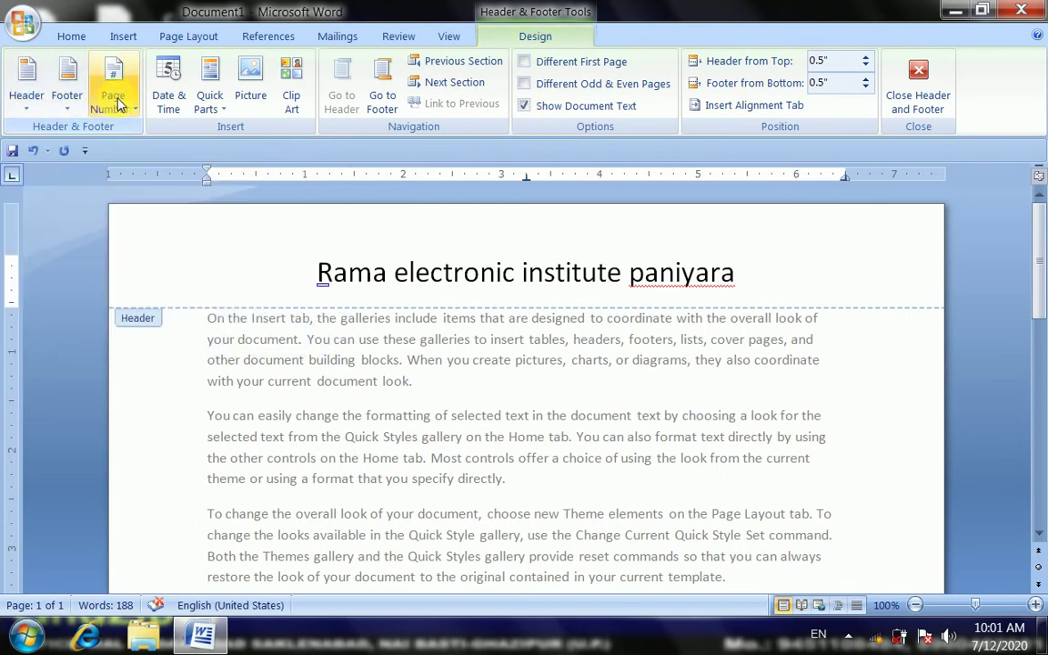
# Insert the Penguins sample picture into the header and shrink it to about 0.78" by 1.03"
pyautogui.click(253, 93)
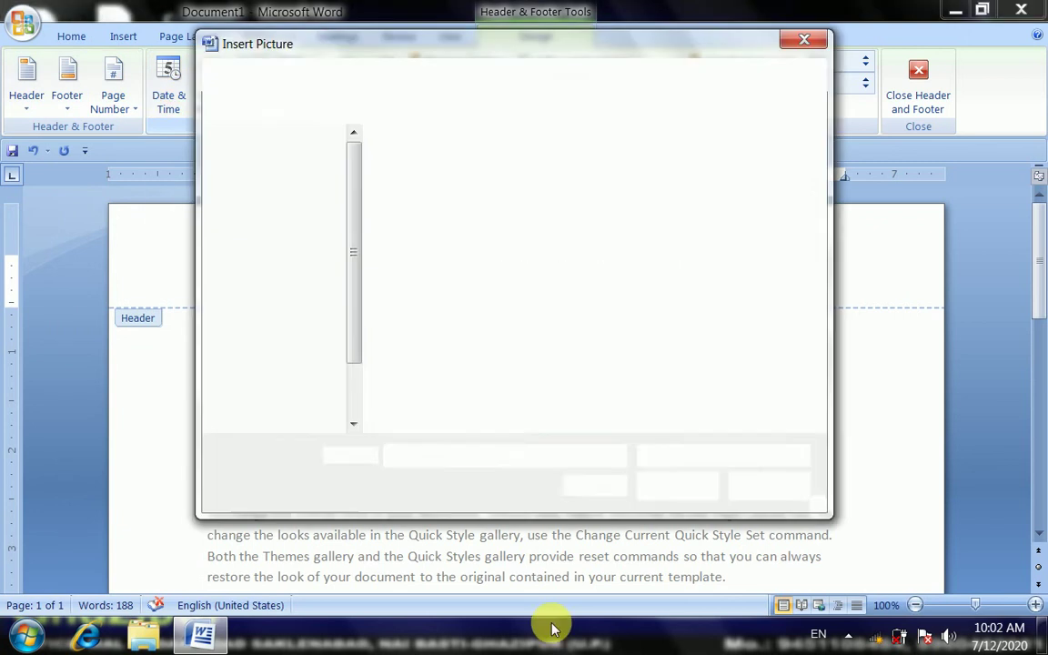
pyautogui.doubleClick(443, 278)
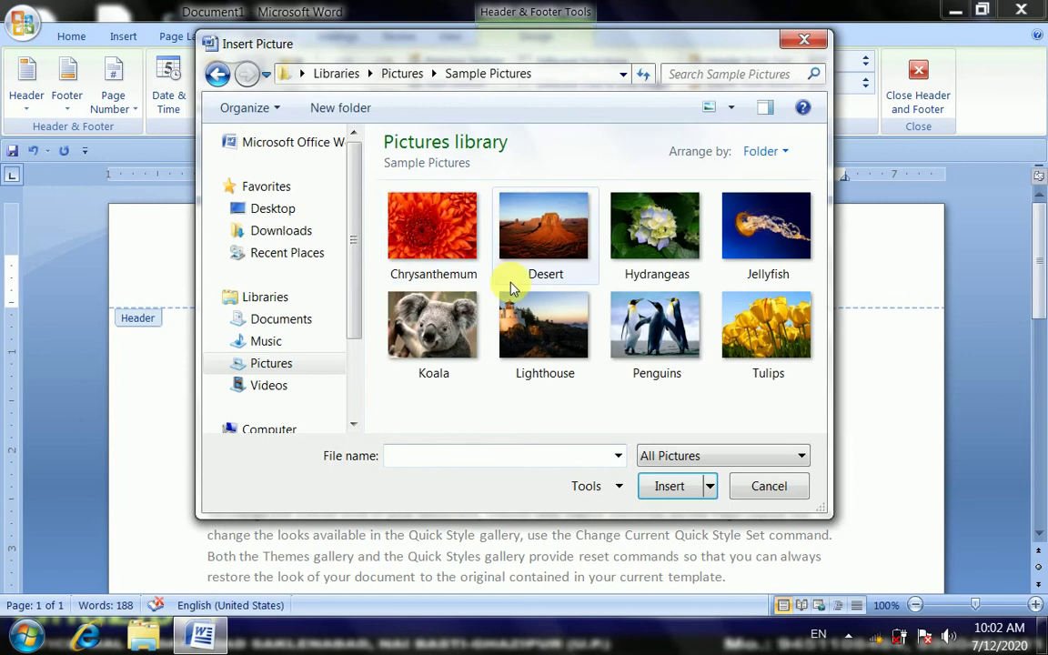
pyautogui.click(684, 350)
pyautogui.click(671, 496)
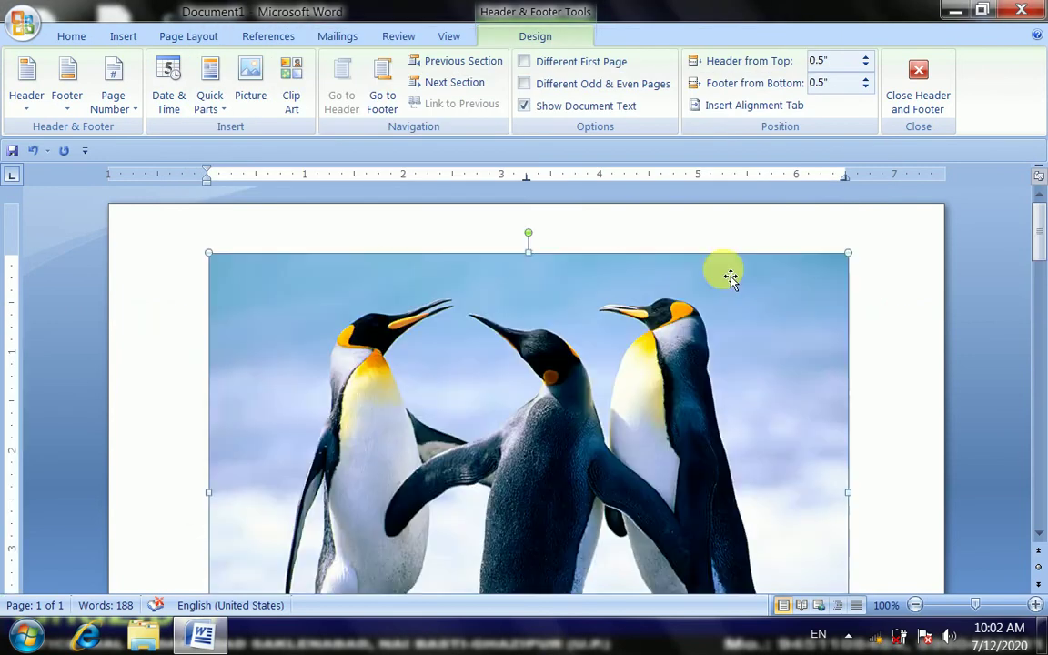
pyautogui.moveTo(856, 256)
pyautogui.mouseDown()
pyautogui.moveTo(323, 583)
pyautogui.moveTo(318, 574)
pyautogui.mouseUp()
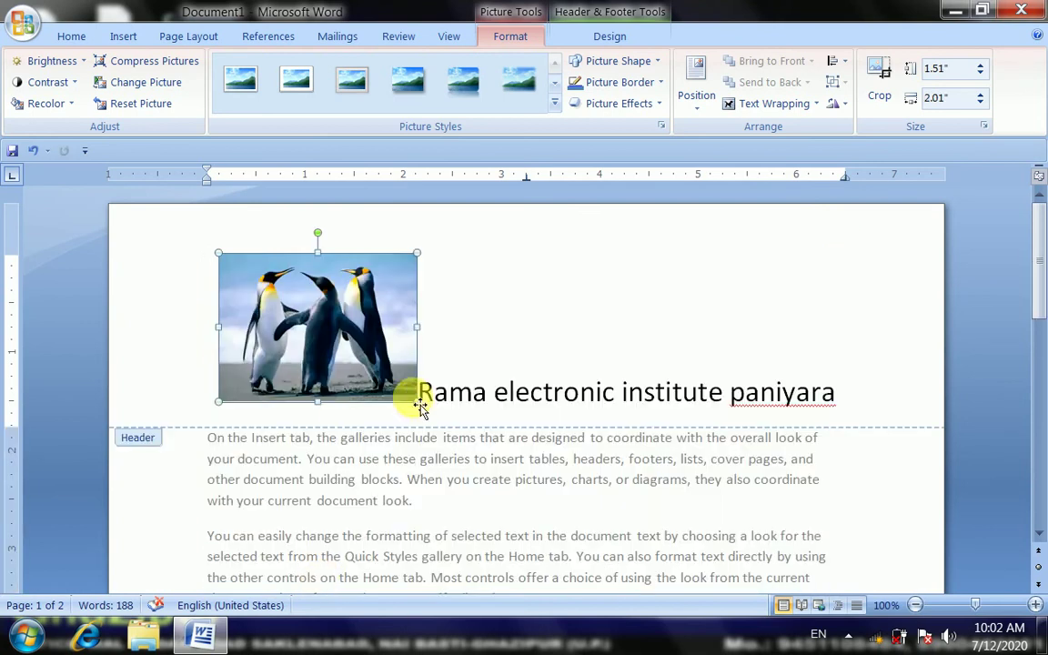
pyautogui.moveTo(424, 409)
pyautogui.mouseDown()
pyautogui.moveTo(287, 335)
pyautogui.moveTo(320, 329)
pyautogui.mouseUp()
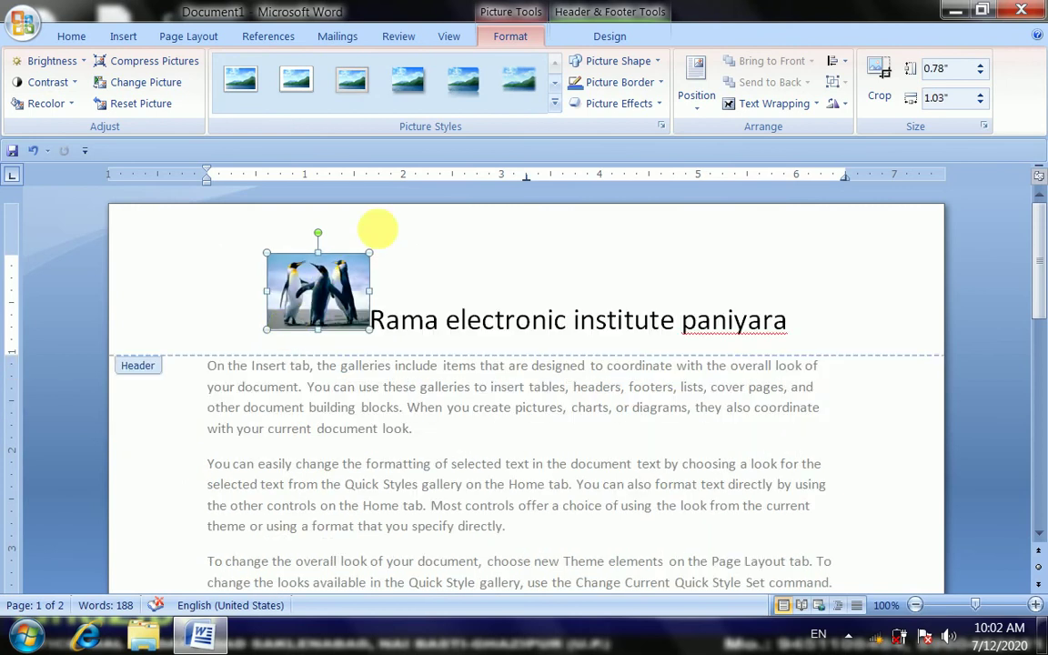
pyautogui.click(610, 36)
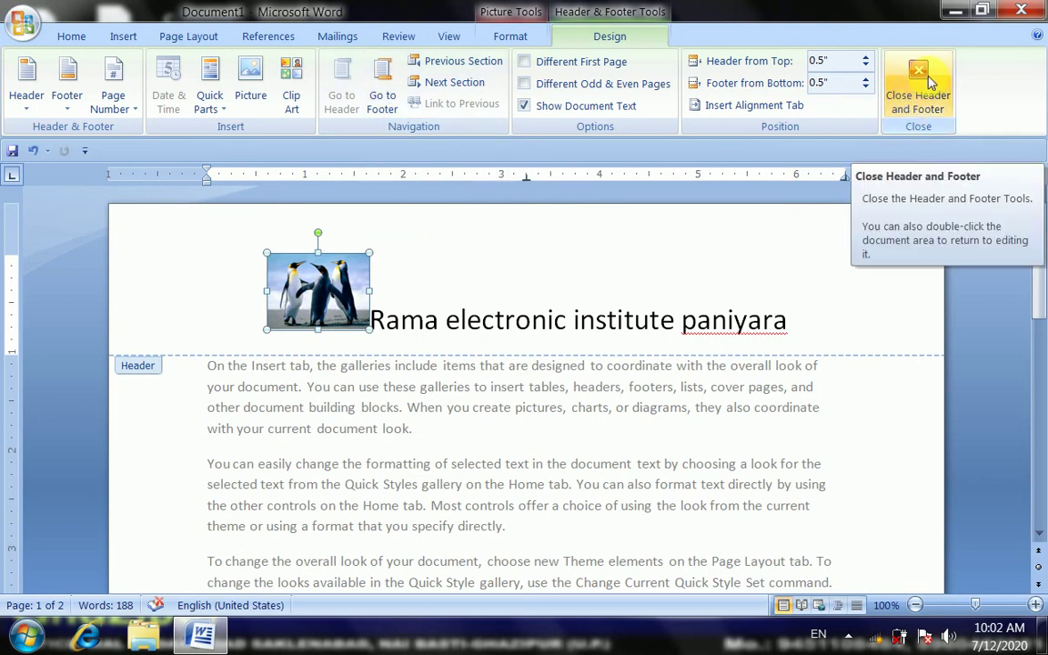
# Reopen the header, delete the penguin picture, and close header editing
pyautogui.doubleClick(385, 463)
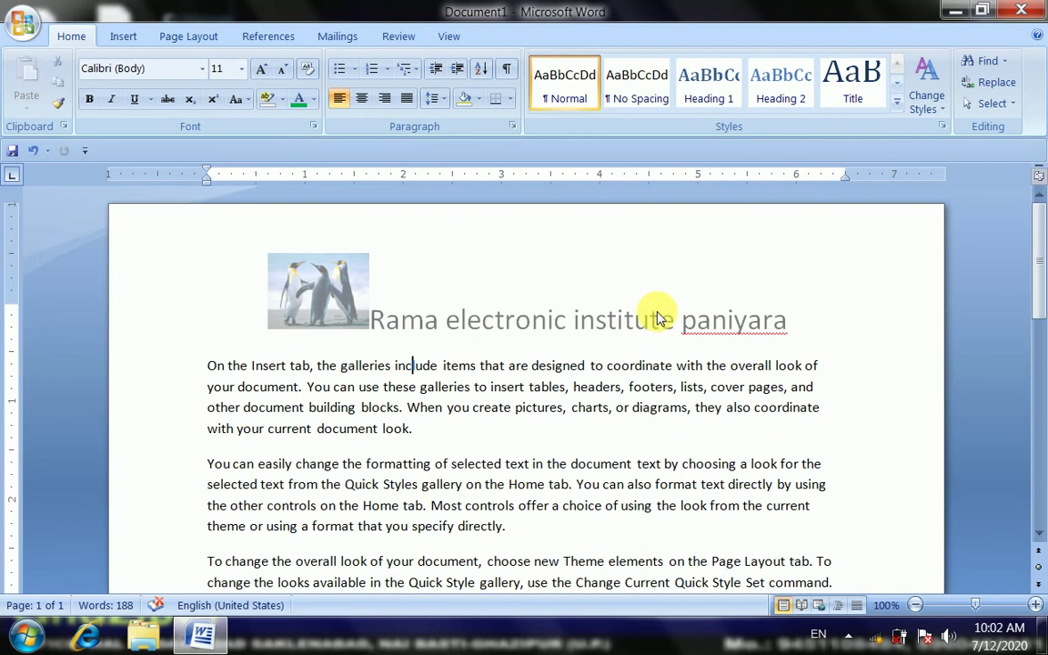
pyautogui.click(404, 309)
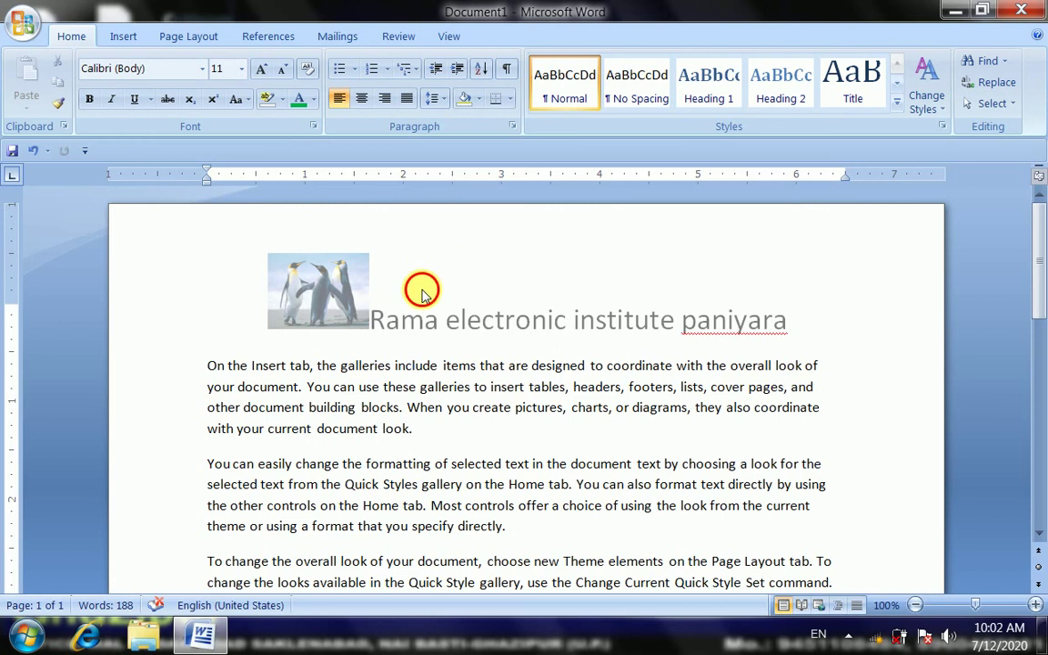
pyautogui.doubleClick(421, 292)
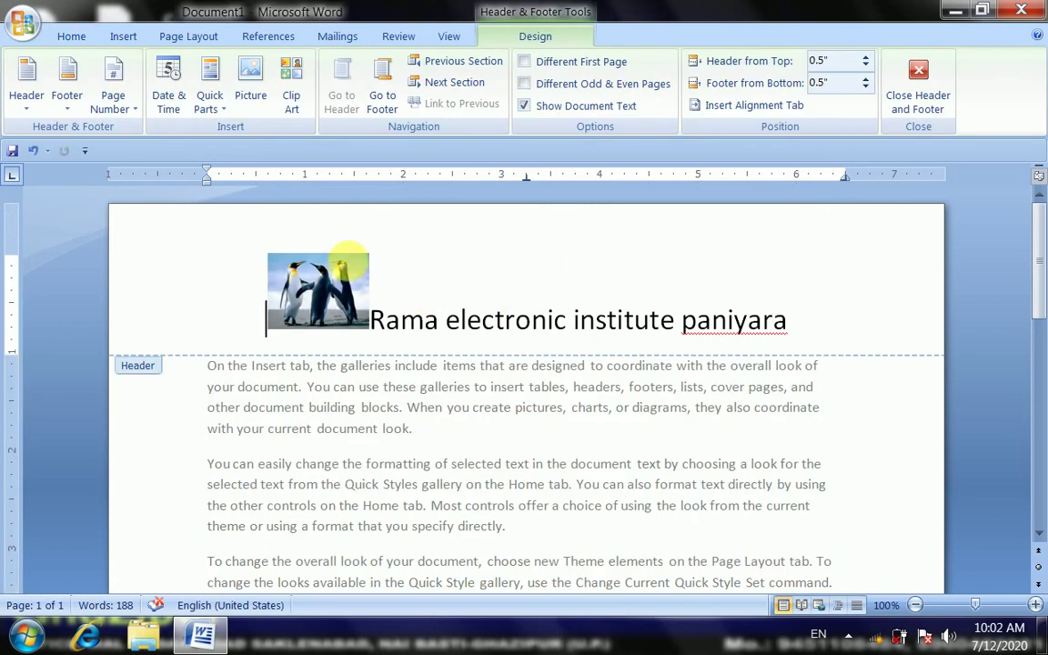
pyautogui.click(345, 276)
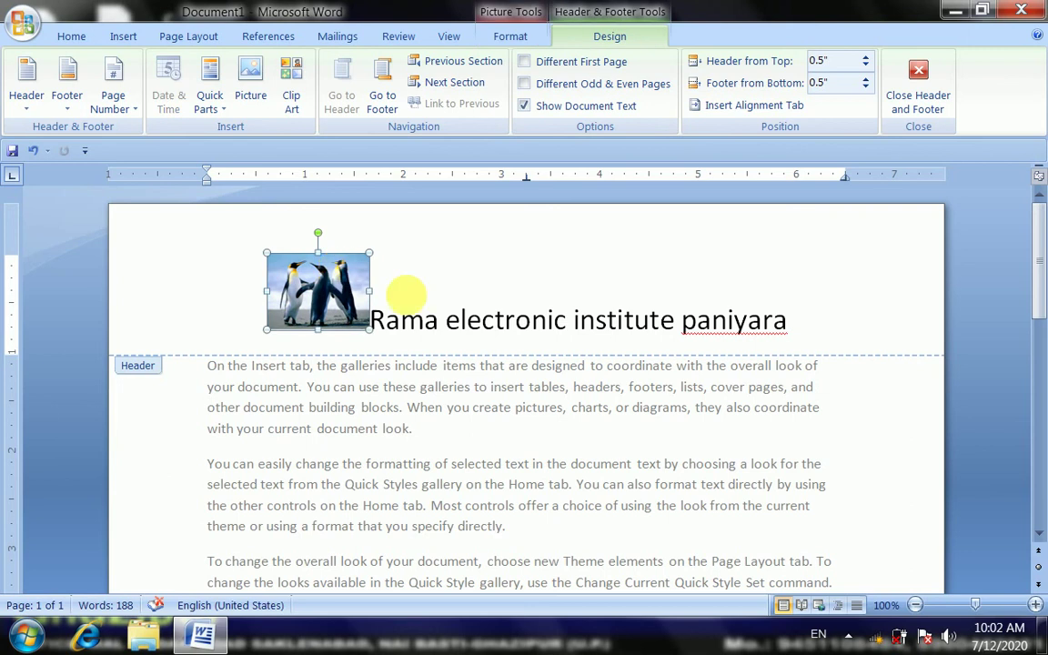
pyautogui.press('Delete')
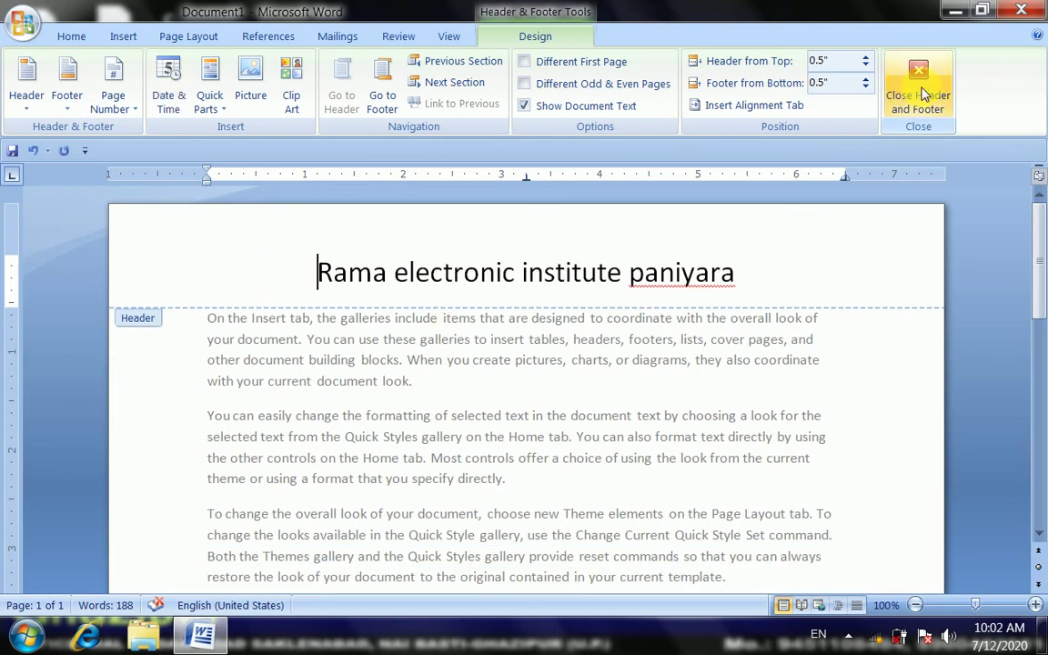
pyautogui.click(922, 91)
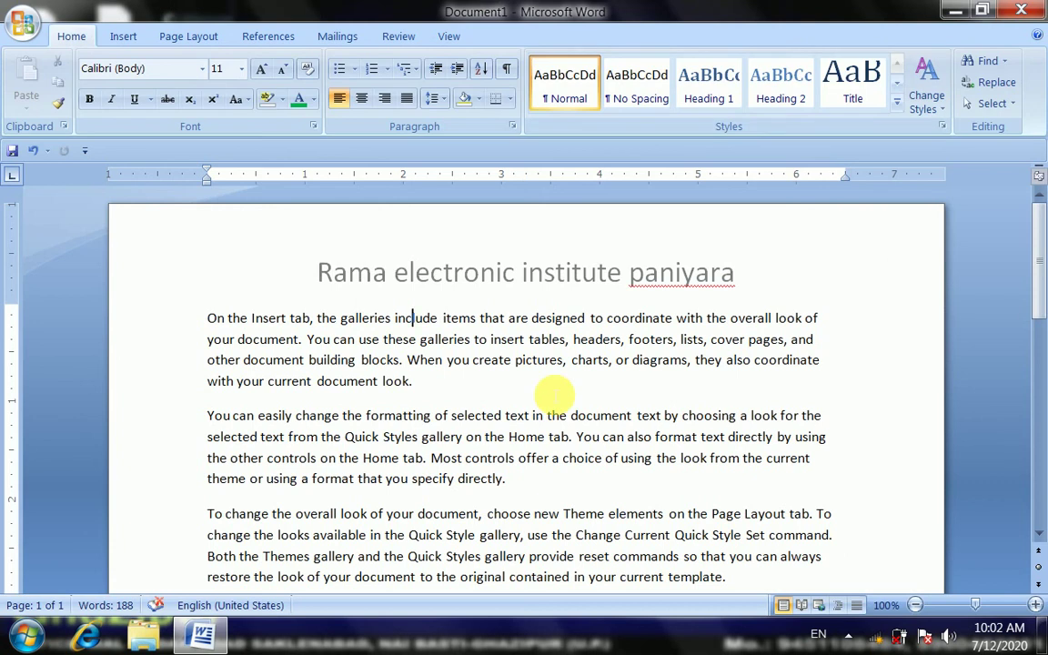
# Insert the Blank footer design and start typing 'paniay' over its placeholder
pyautogui.click(132, 38)
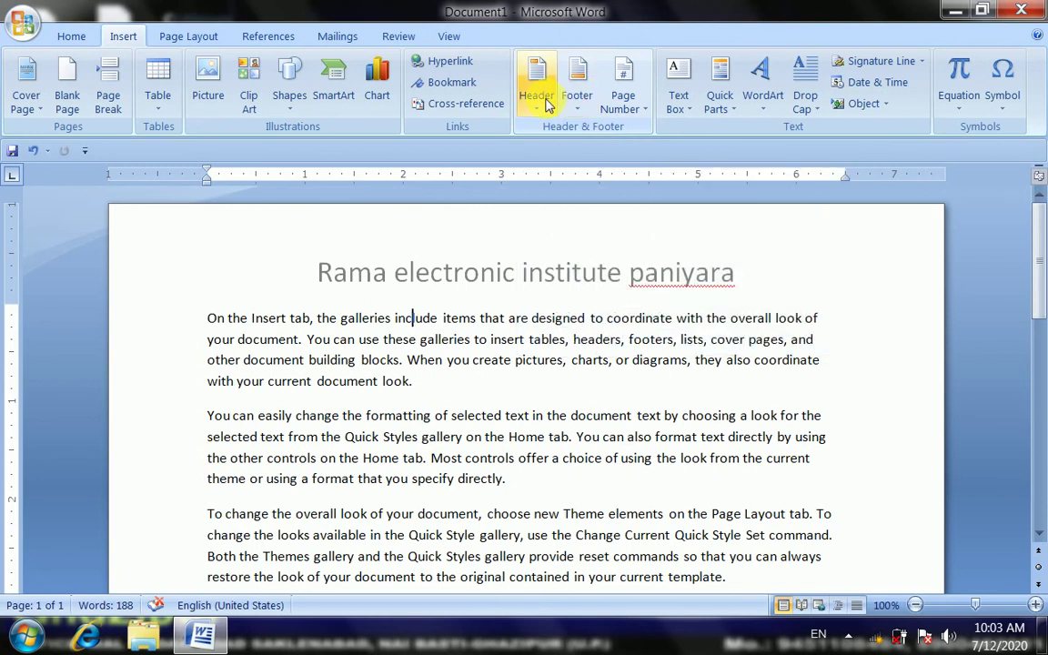
pyautogui.scroll(-3, 505, 350)
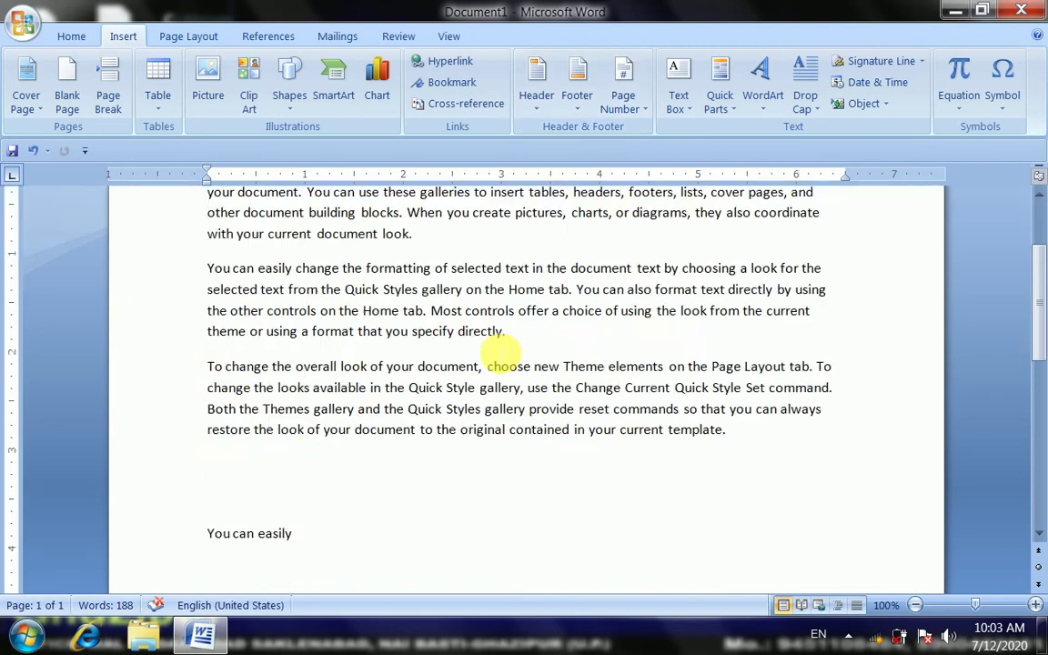
pyautogui.scroll(-4, 503, 351)
pyautogui.scroll(-3, 498, 353)
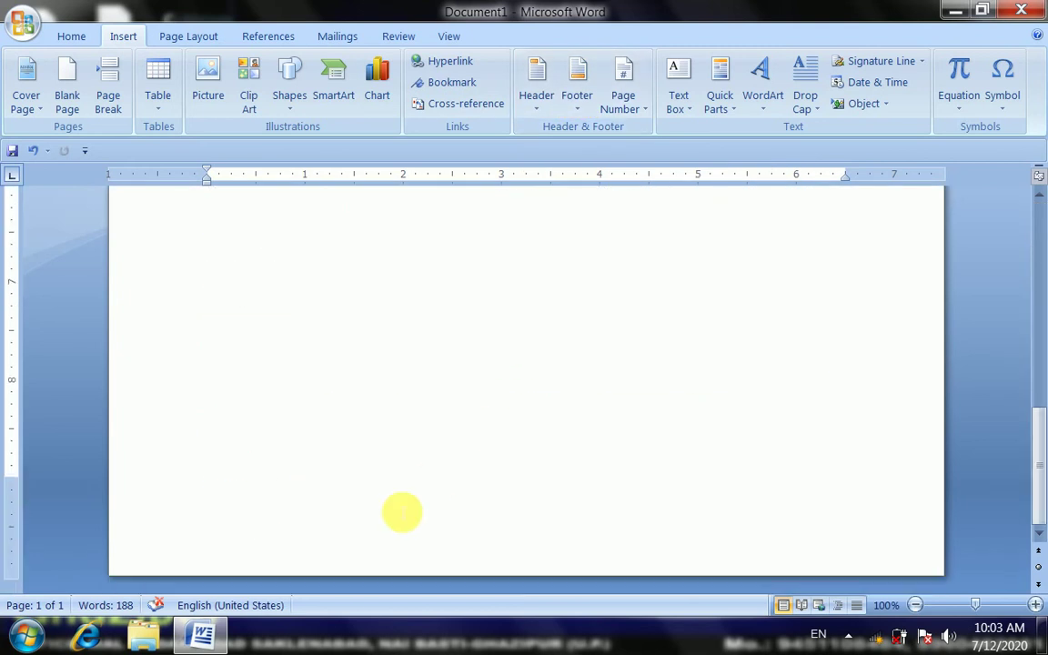
pyautogui.click(587, 98)
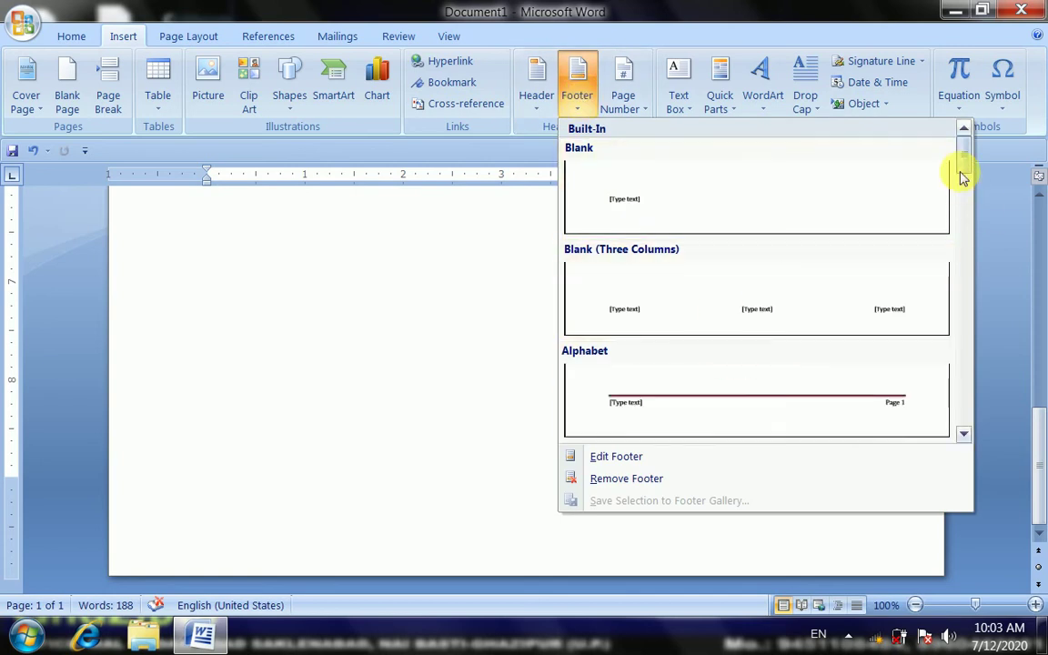
pyautogui.moveTo(964, 175); pyautogui.dragTo(963, 202)
pyautogui.scroll(-2, 959, 163)
pyautogui.scroll(3, 947, 140)
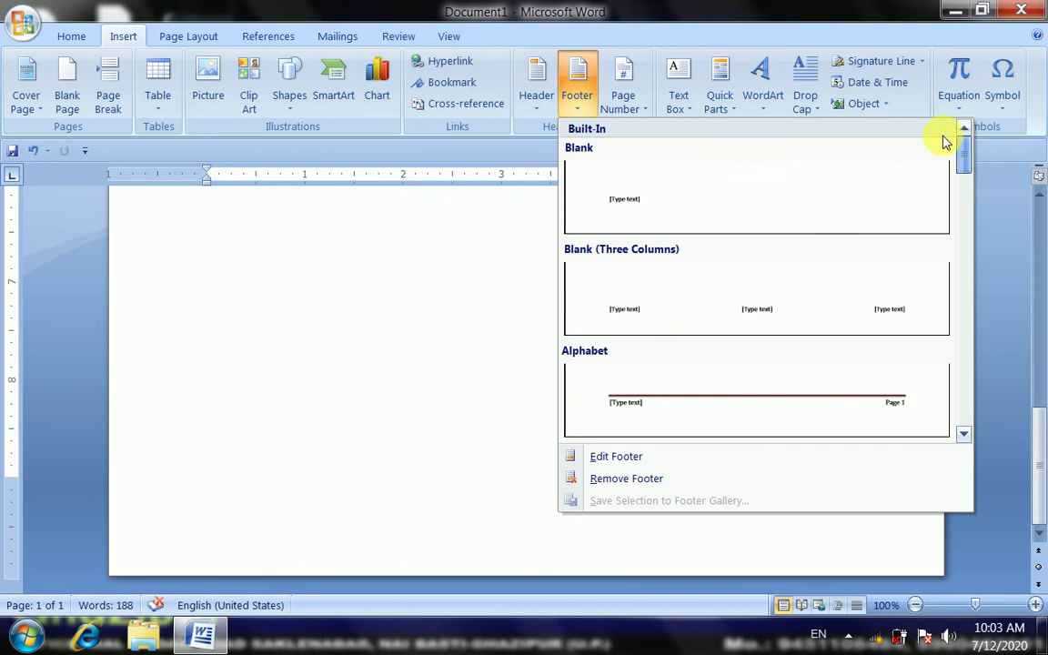
pyautogui.click(692, 202)
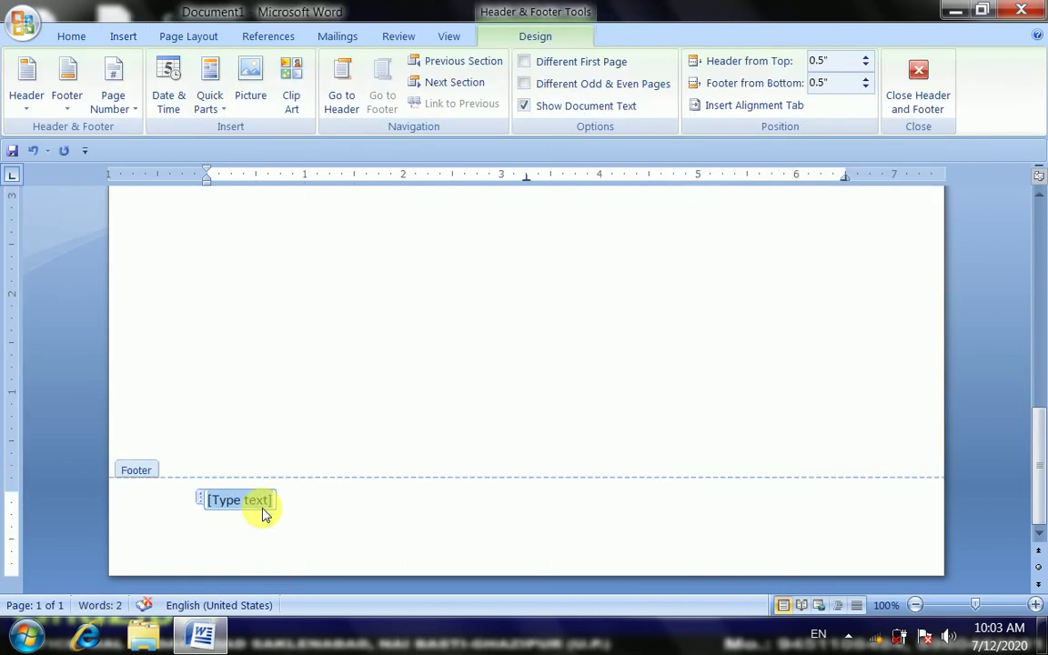
pyautogui.press('Delete')
pyautogui.write('pan')
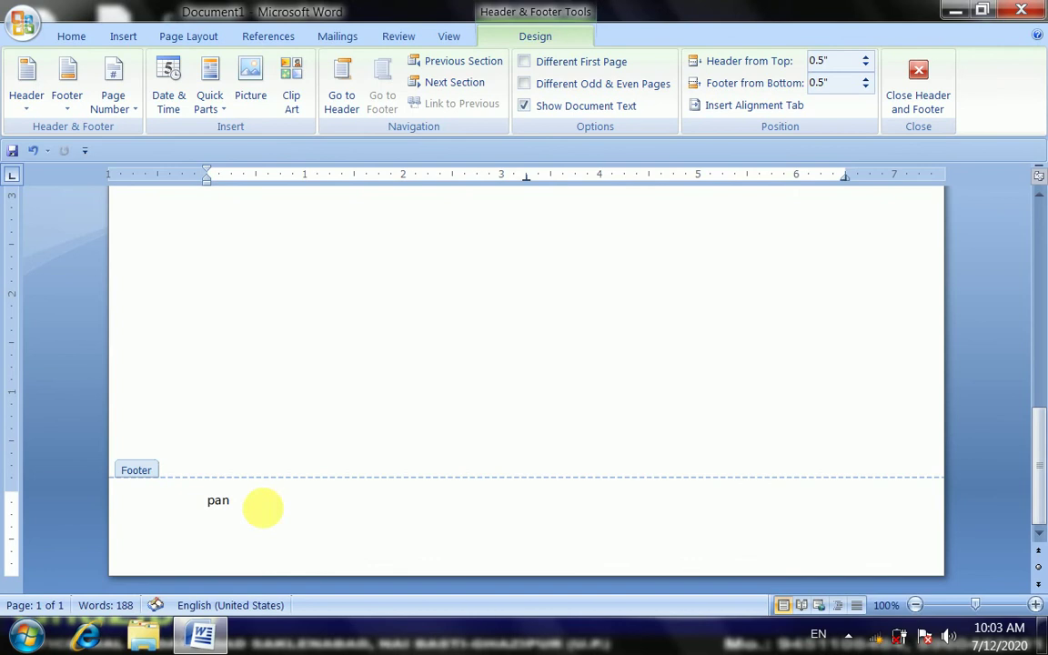
pyautogui.write('iayara bazaar  maharajganj')
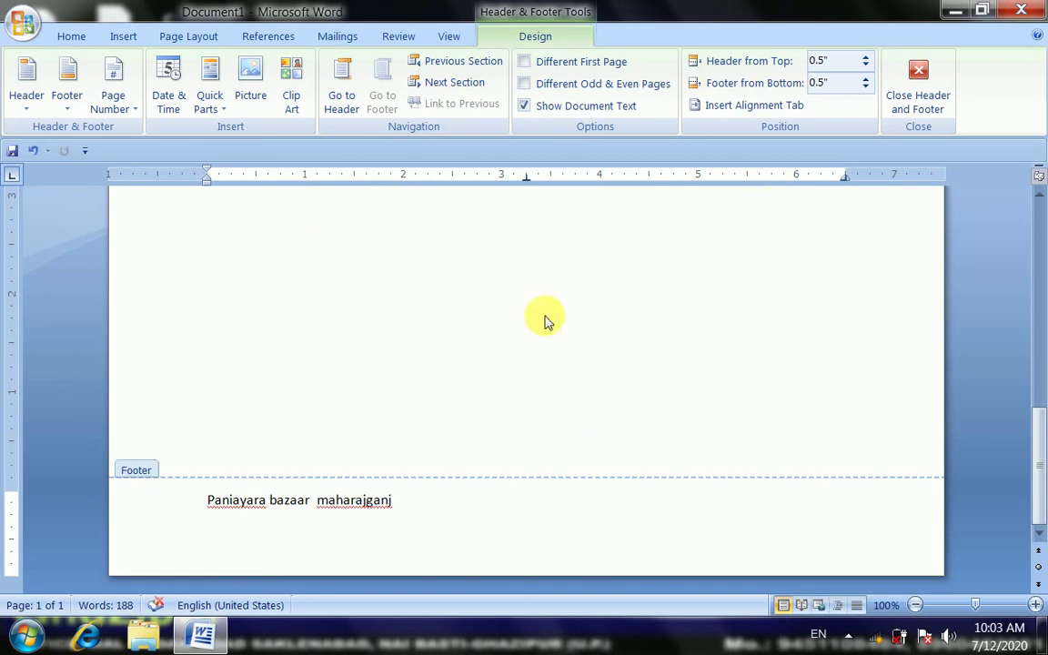
# Make the footer 'Paniayara bazaar maharajganj' 18 pt and centred
pyautogui.tripleClick(216, 499)
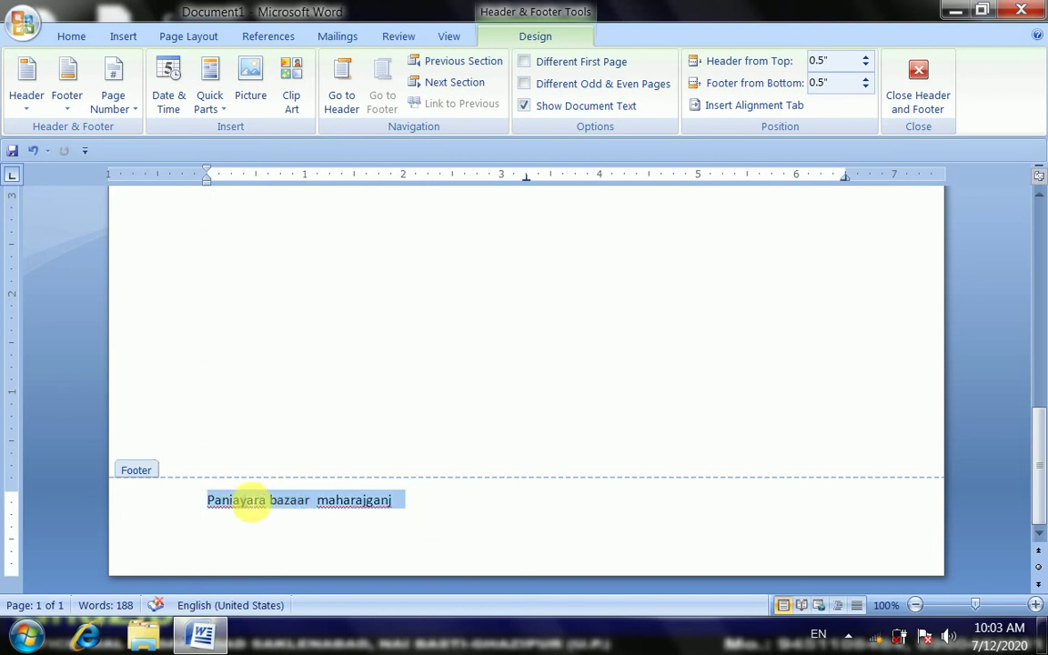
pyautogui.click(71, 36)
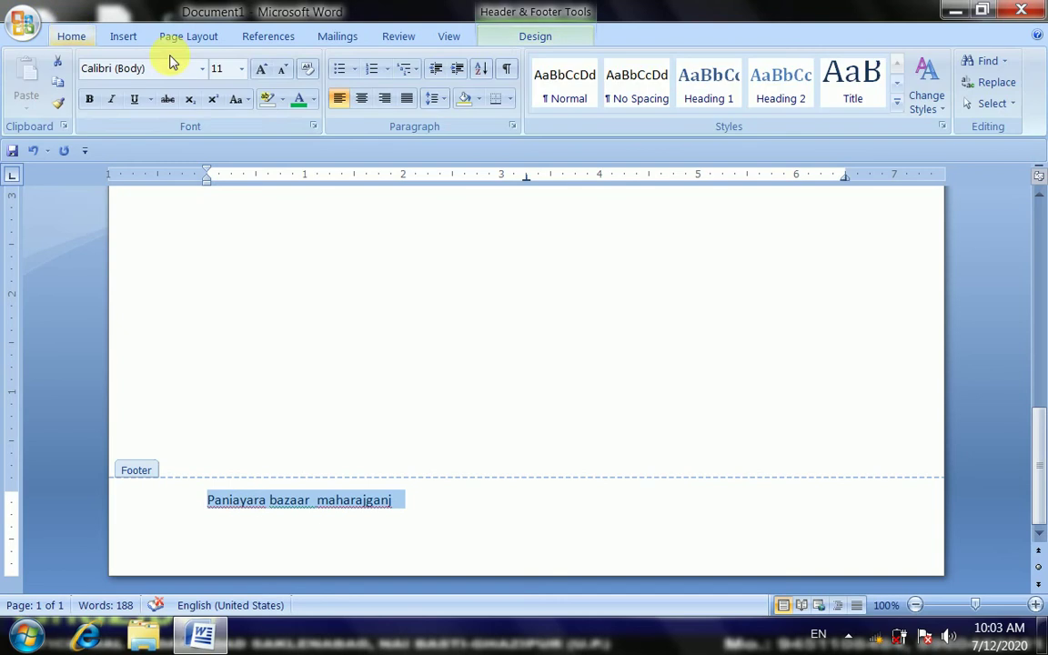
pyautogui.hotkey('ctrl', 'shift', '.')
pyautogui.hotkey('ctrl', 'shift', '.')
pyautogui.click(260, 68)
pyautogui.click(259, 67)
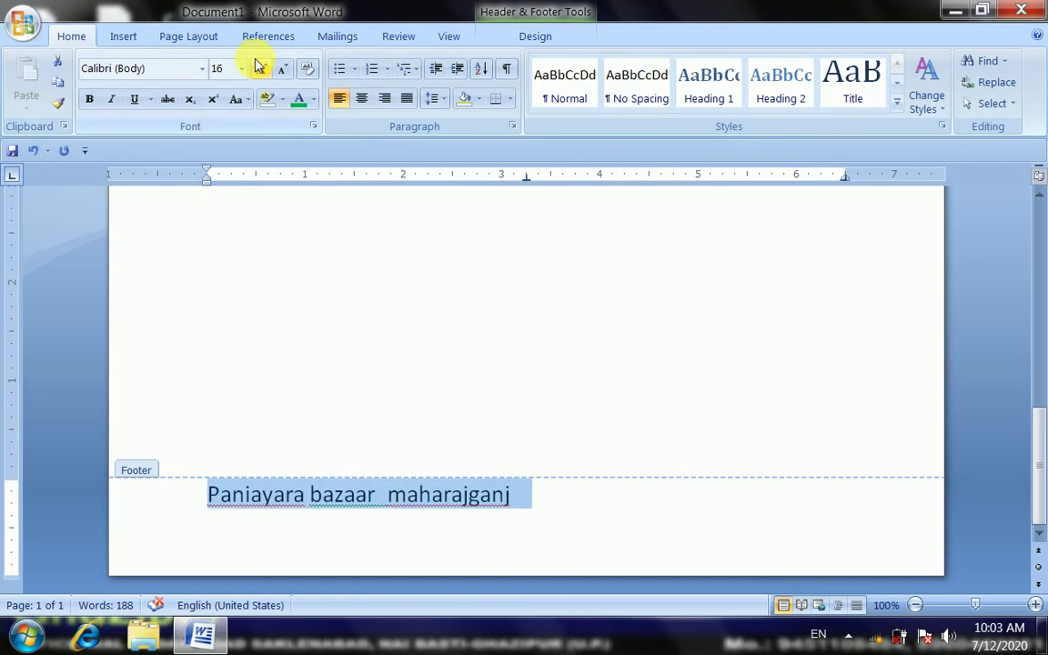
pyautogui.click(363, 98)
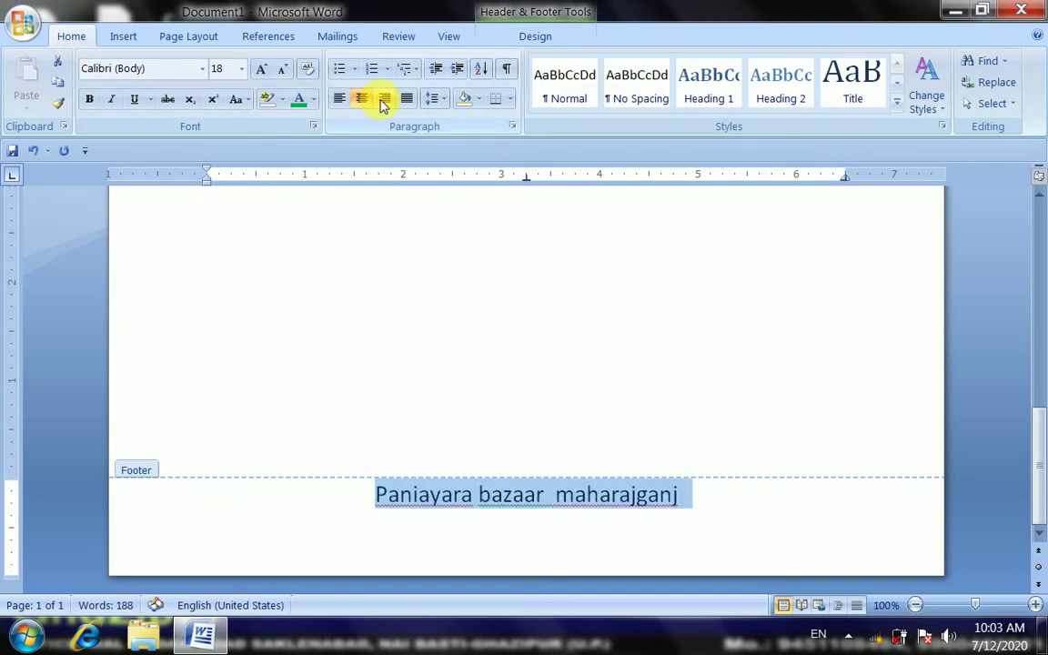
# Close footer editing, scroll back to the top of the body, and show the Insert commands
pyautogui.click(578, 342)
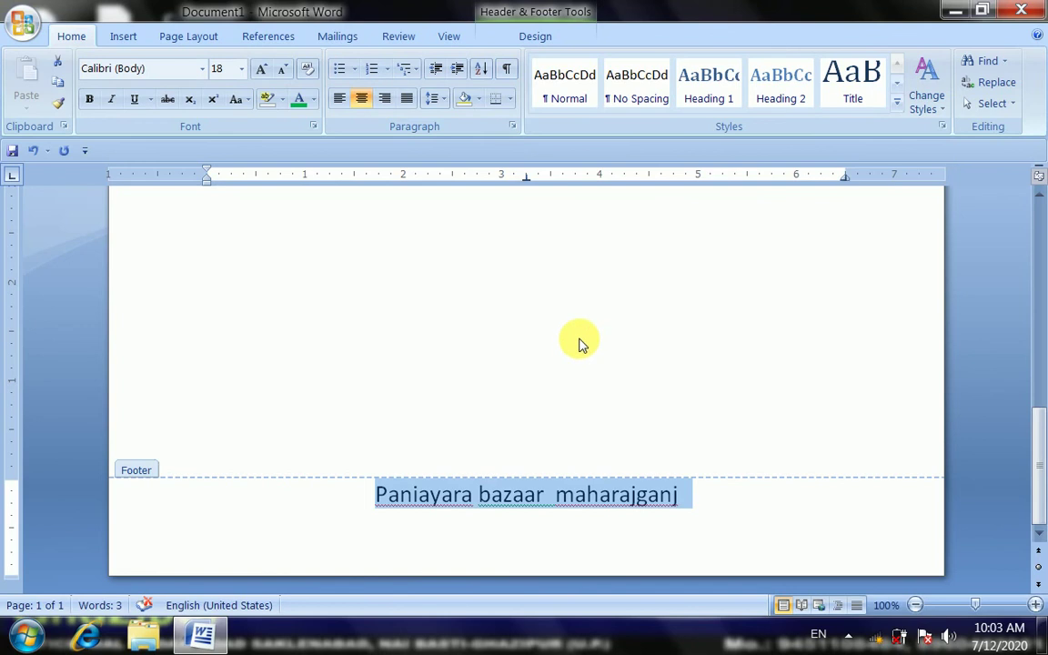
pyautogui.doubleClick(578, 342)
pyautogui.click(521, 537)
pyautogui.scroll(-5, 496, 514)
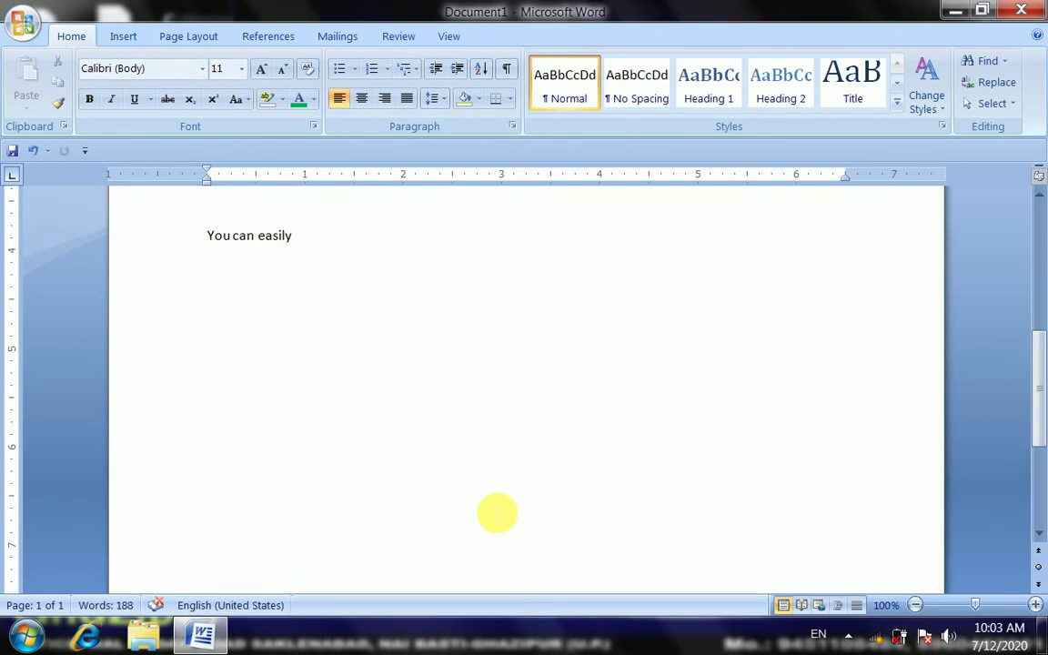
pyautogui.scroll(-3, 495, 503)
pyautogui.scroll(2, 505, 463)
pyautogui.scroll(3, 504, 444)
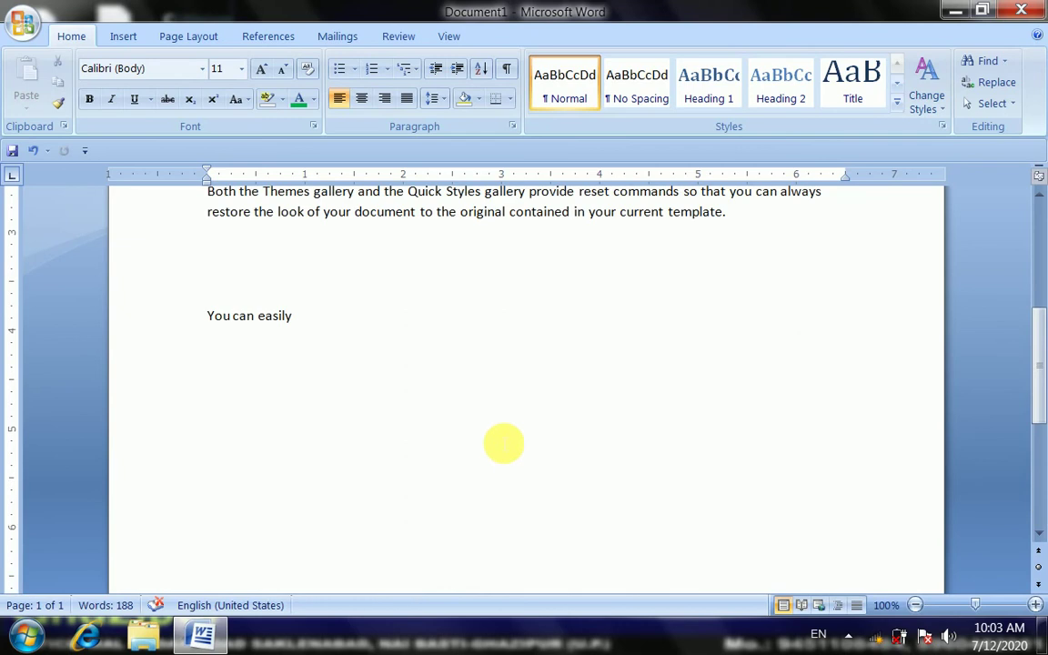
pyautogui.scroll(6, 504, 444)
pyautogui.scroll(1, 498, 422)
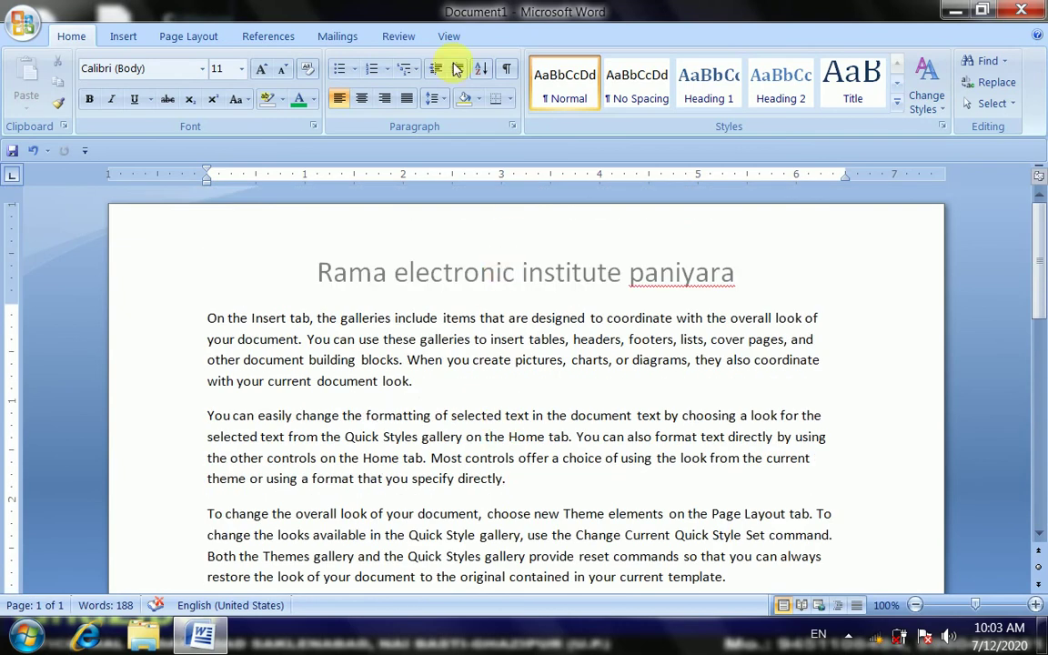
pyautogui.click(124, 36)
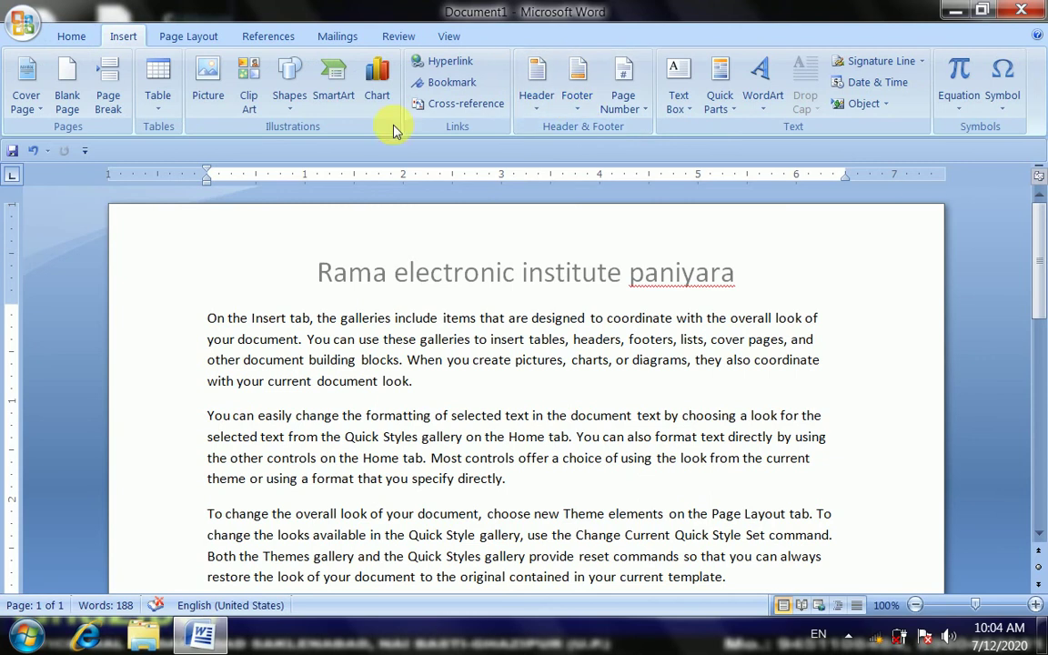
pyautogui.scroll(-4, 311, 343)
pyautogui.scroll(4, 314, 343)
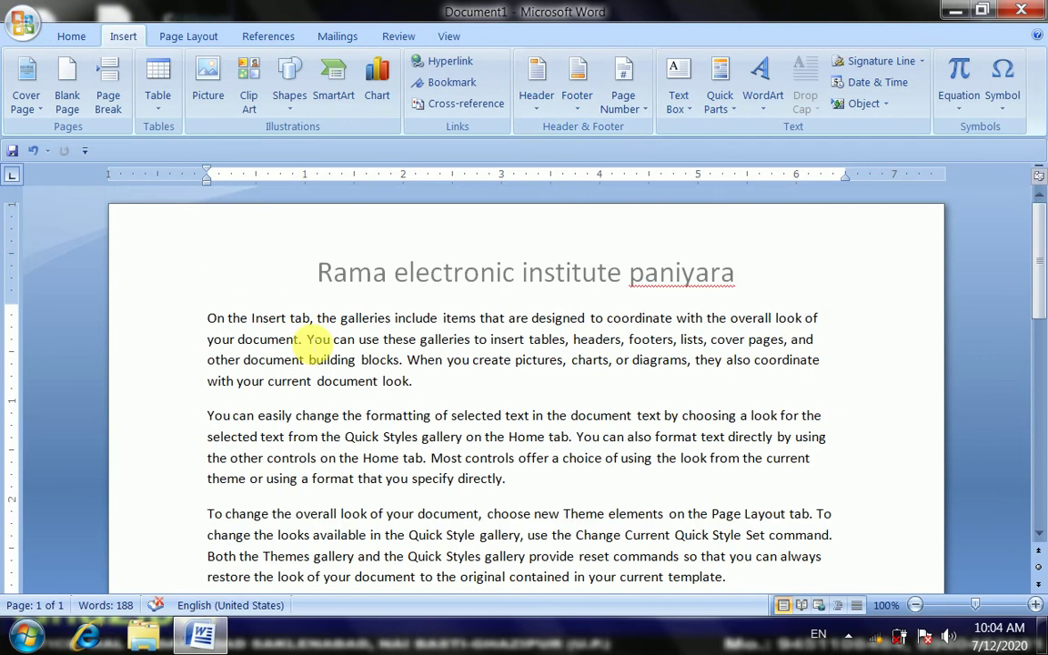
# View the document in Print Preview zoomed to actual size, then close the preview
pyautogui.scroll(1, 23, 23)
pyautogui.click(23, 23)
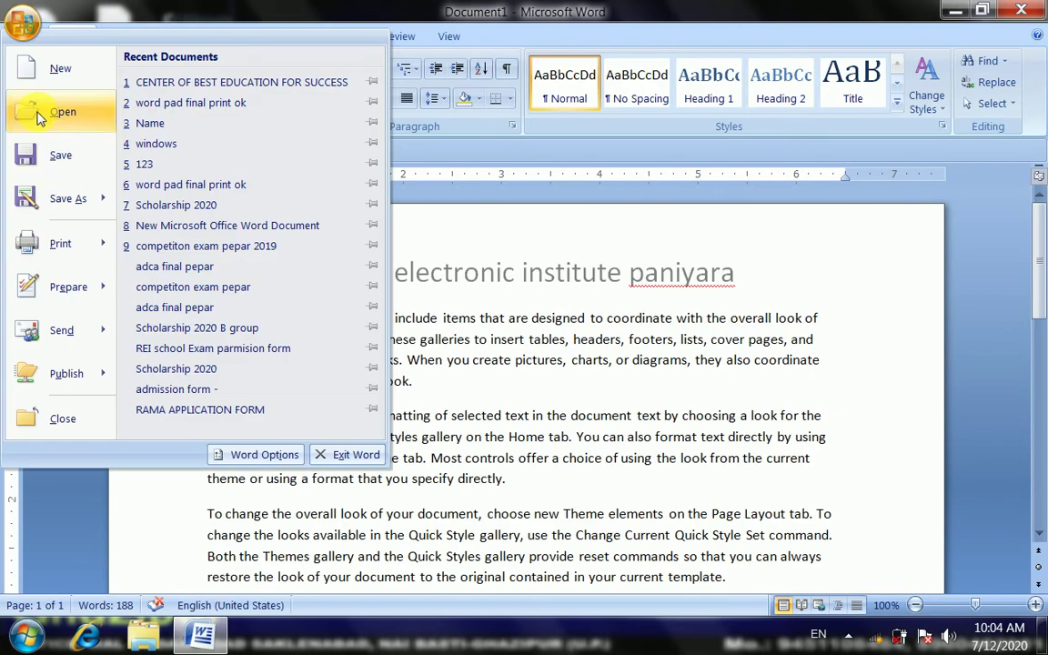
pyautogui.moveTo(102, 243)
pyautogui.click(244, 202)
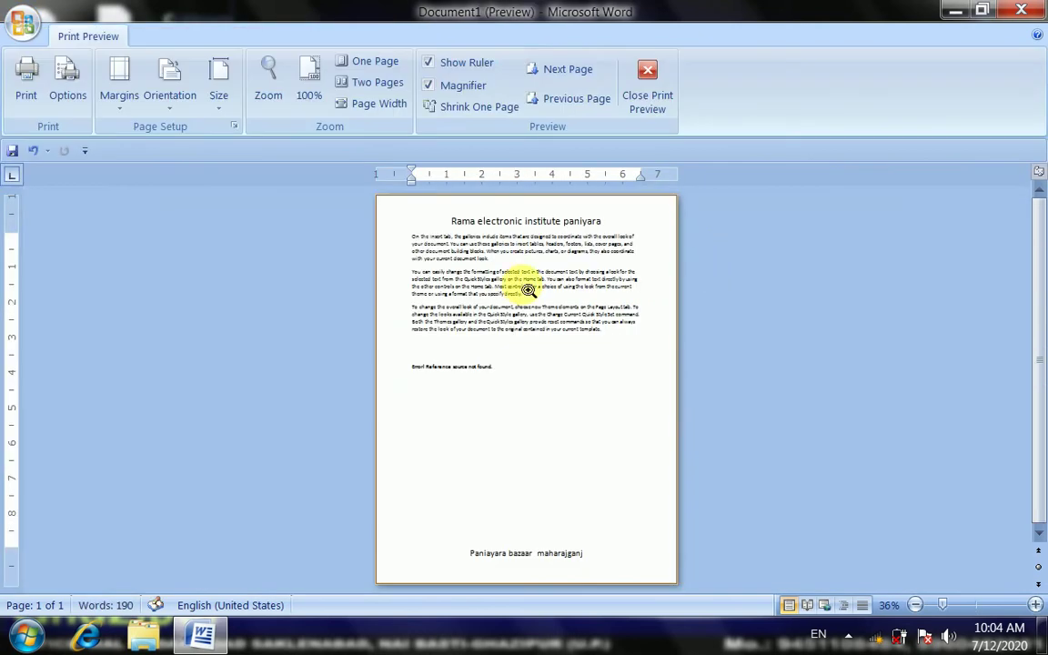
pyautogui.click(470, 256)
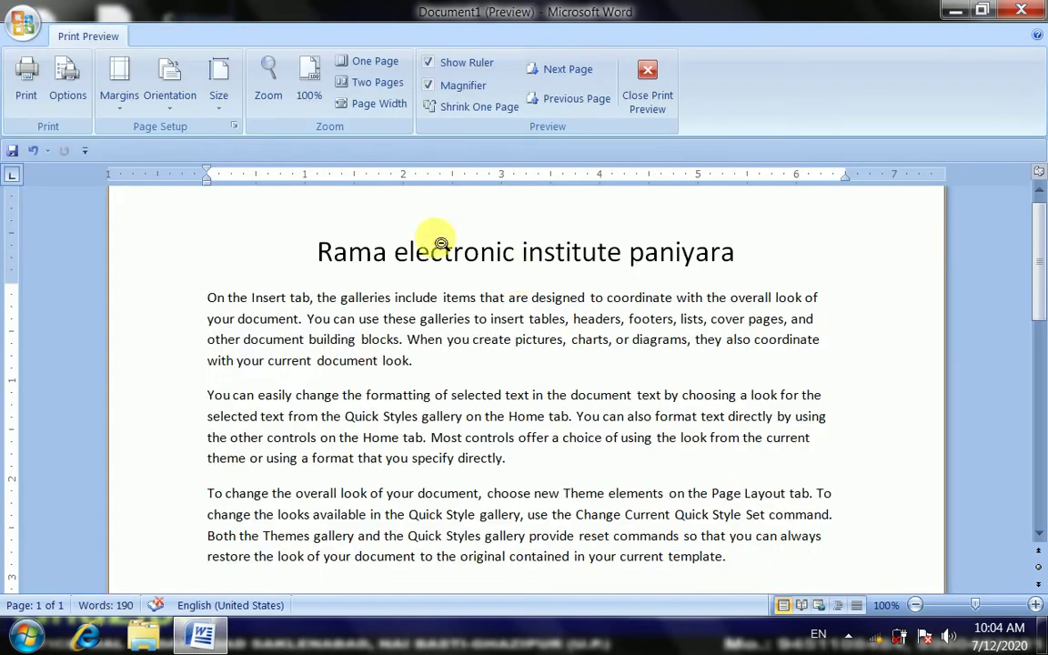
pyautogui.scroll(-4, 549, 262)
pyautogui.scroll(3, 558, 267)
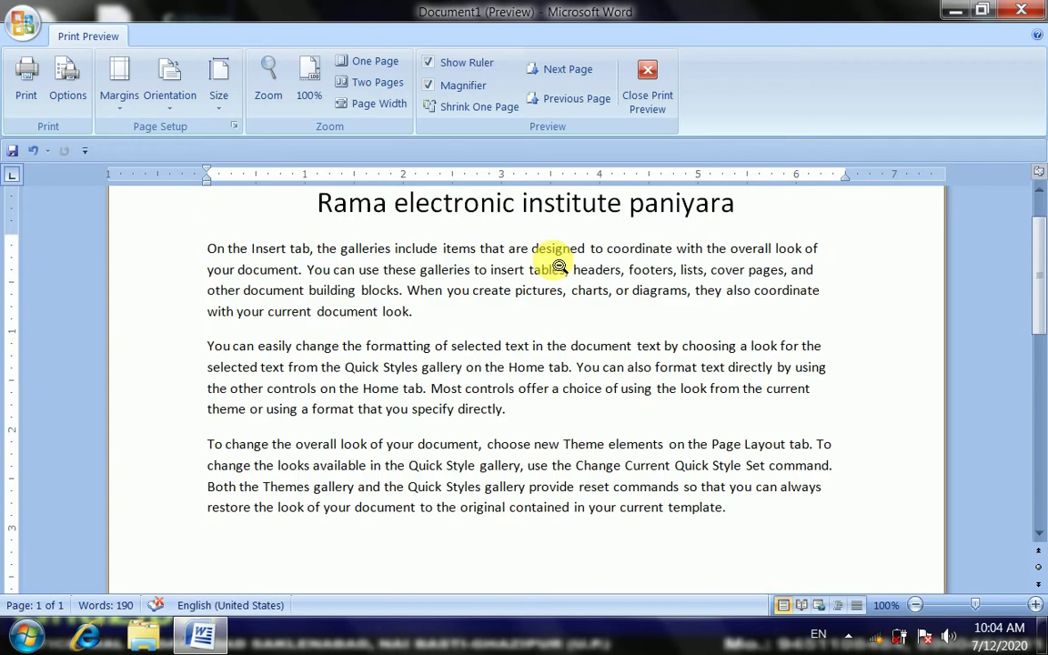
pyautogui.click(639, 84)
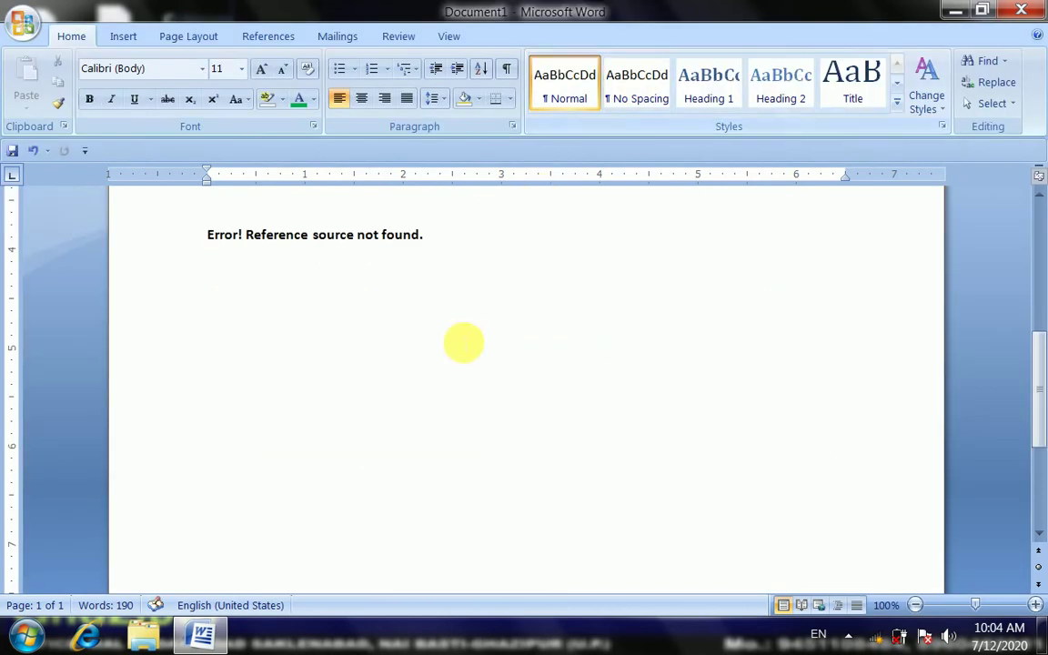
pyautogui.scroll(5, 464, 342)
pyautogui.scroll(4, 462, 320)
pyautogui.scroll(-5, 461, 312)
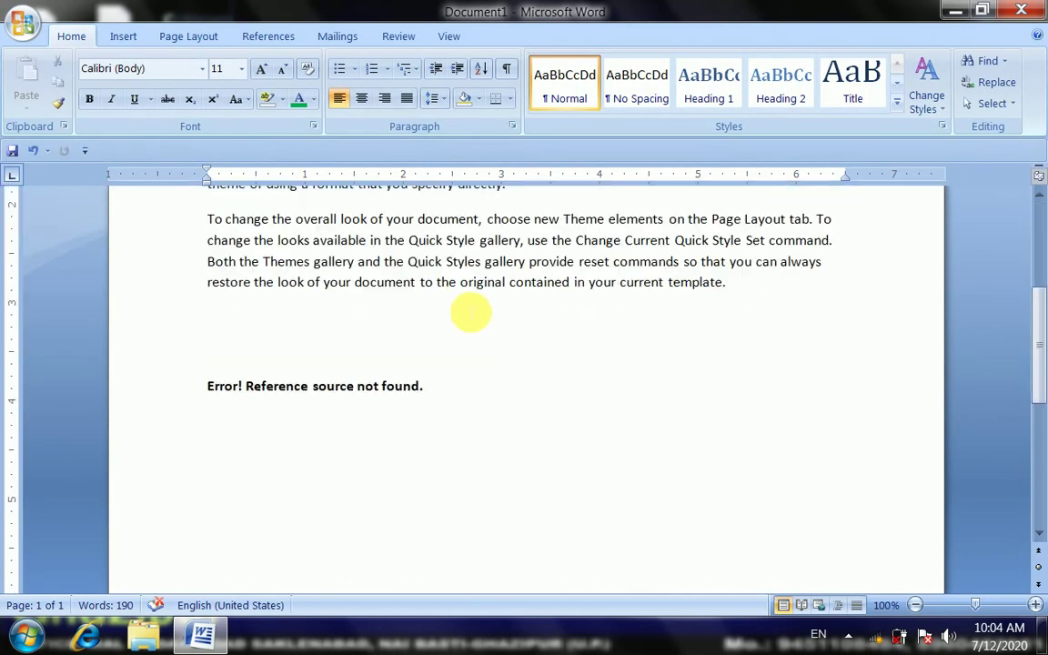
pyautogui.scroll(-5, 470, 311)
pyautogui.scroll(-3, 471, 312)
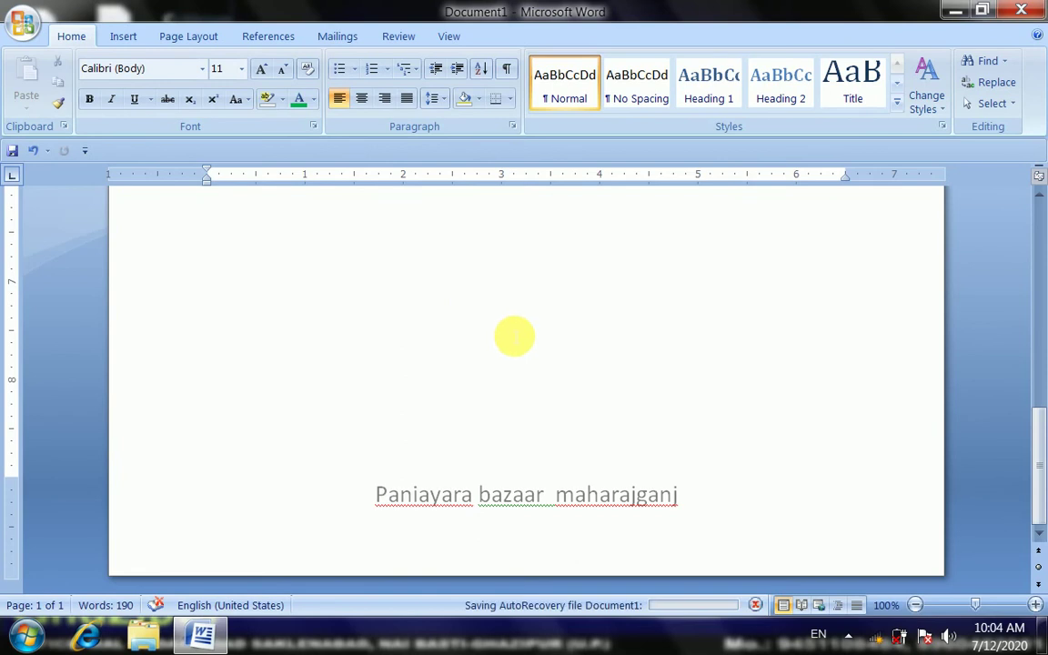
# Select all the body text with Ctrl+A and delete it, leaving 0 words
pyautogui.scroll(5, 554, 377)
pyautogui.scroll(5, 598, 416)
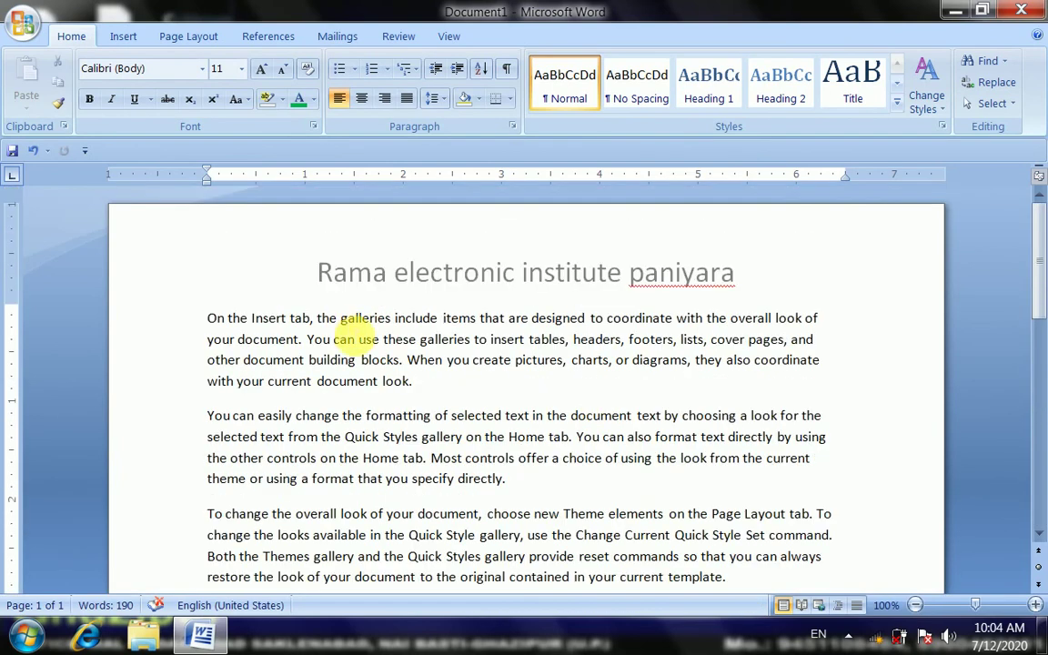
pyautogui.hotkey('ctrl', 'a')
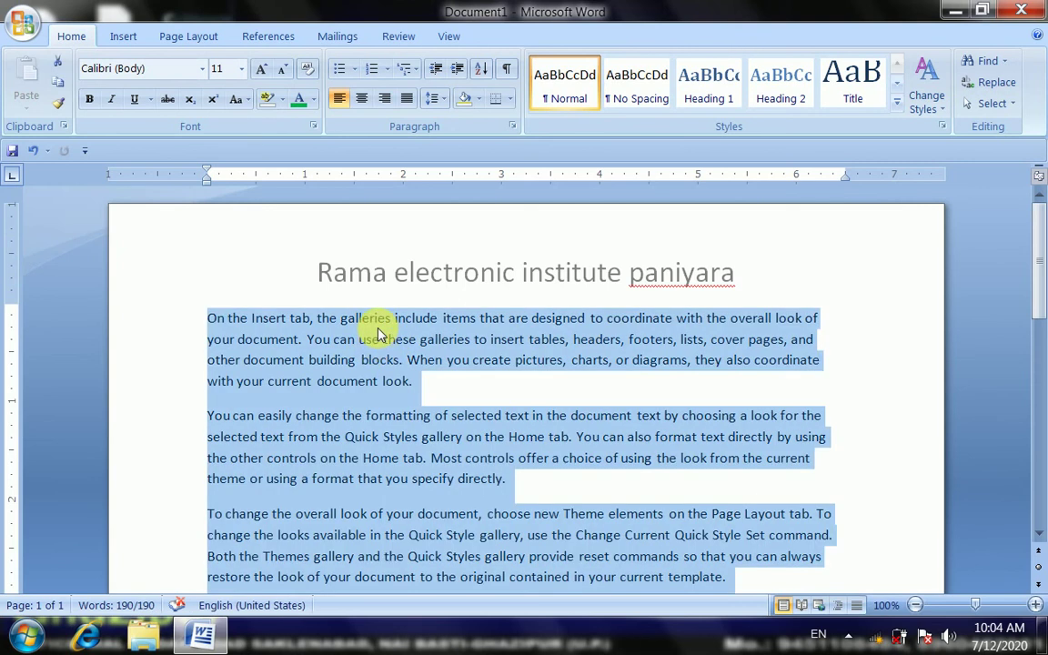
pyautogui.press('Delete')
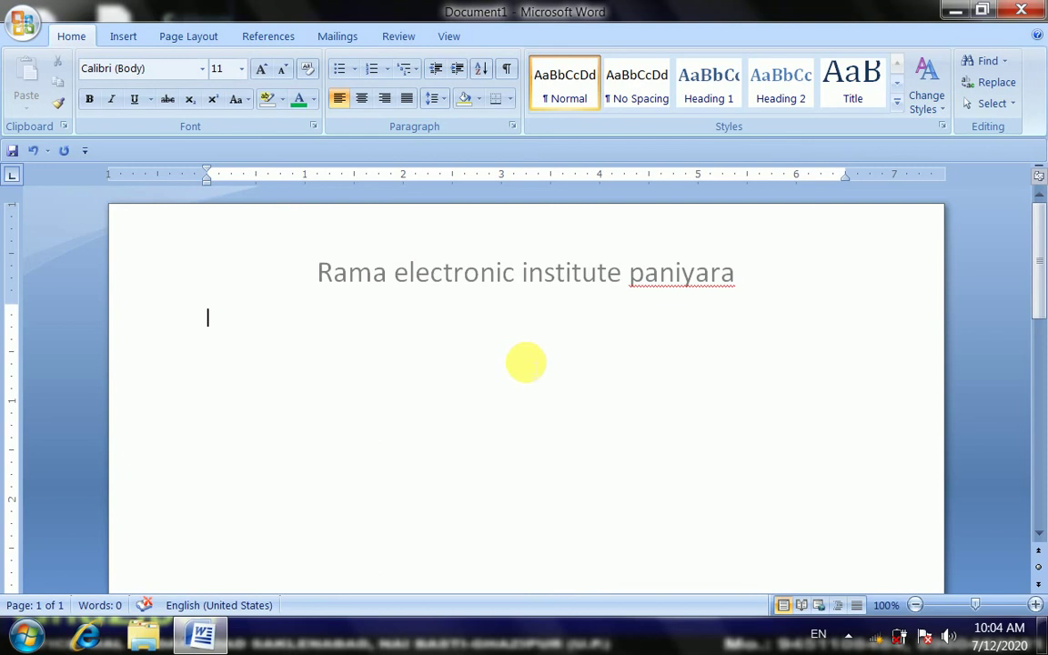
pyautogui.scroll(-3, 523, 362)
pyautogui.scroll(-4, 519, 350)
pyautogui.scroll(-3, 517, 337)
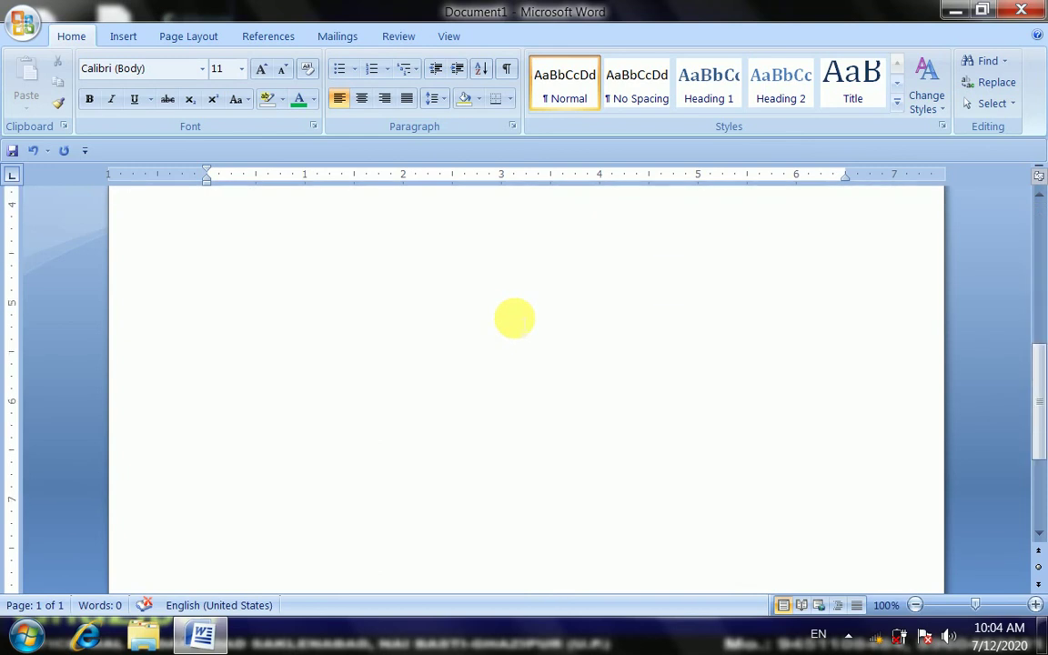
pyautogui.scroll(-3, 512, 322)
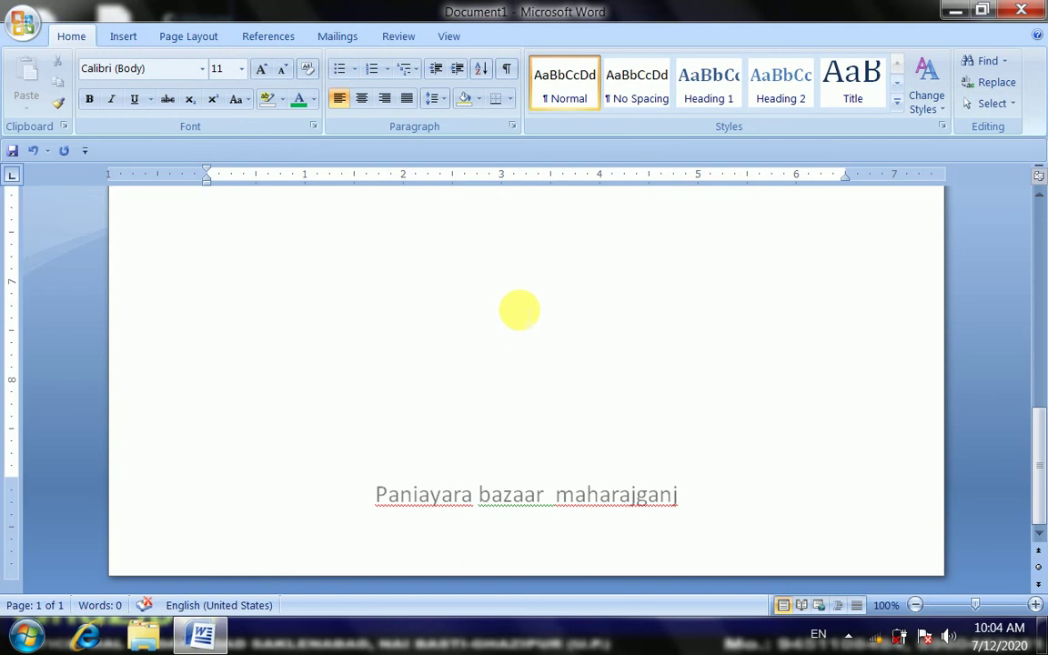
pyautogui.scroll(6, 518, 309)
pyautogui.scroll(7, 526, 323)
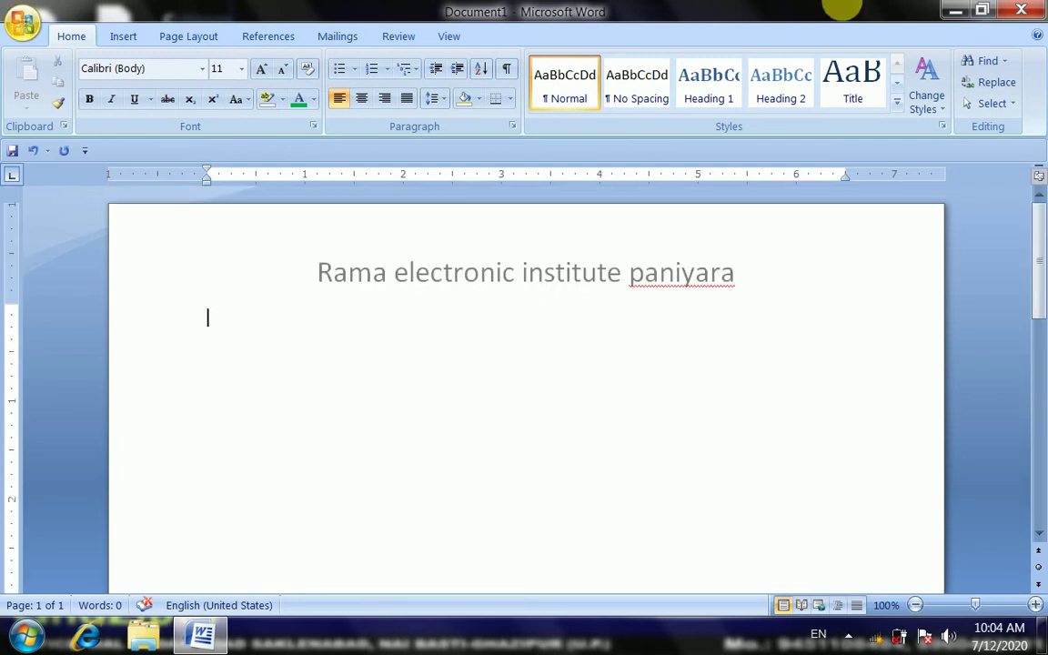
# Insert a Plain Number 1 page number at the top of the page and close the header
pyautogui.click(125, 37)
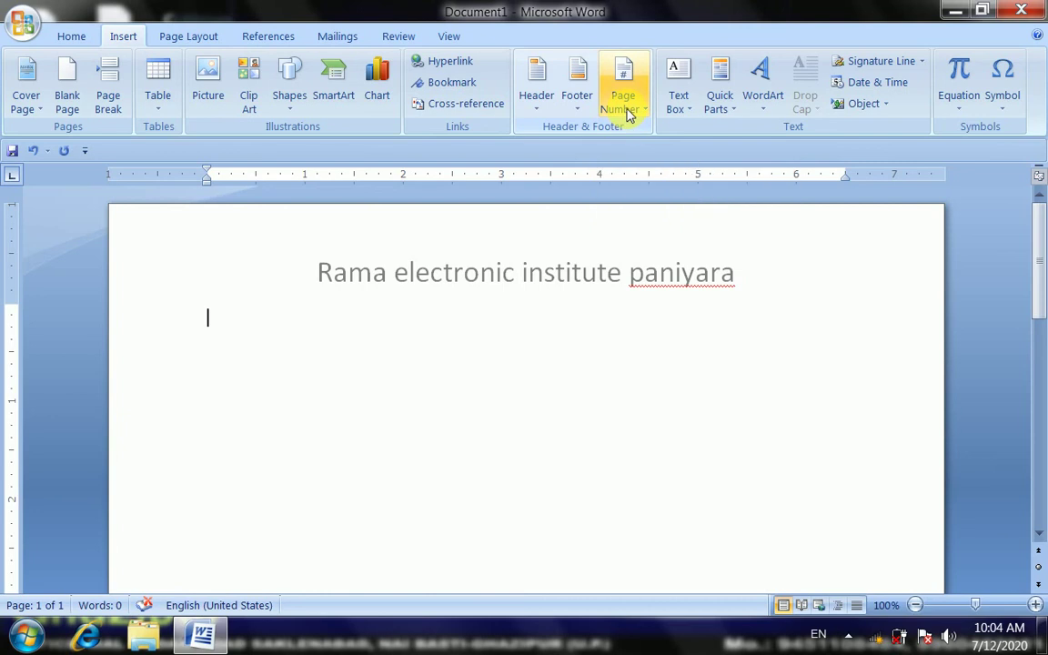
pyautogui.click(627, 111)
pyautogui.moveTo(651, 137)
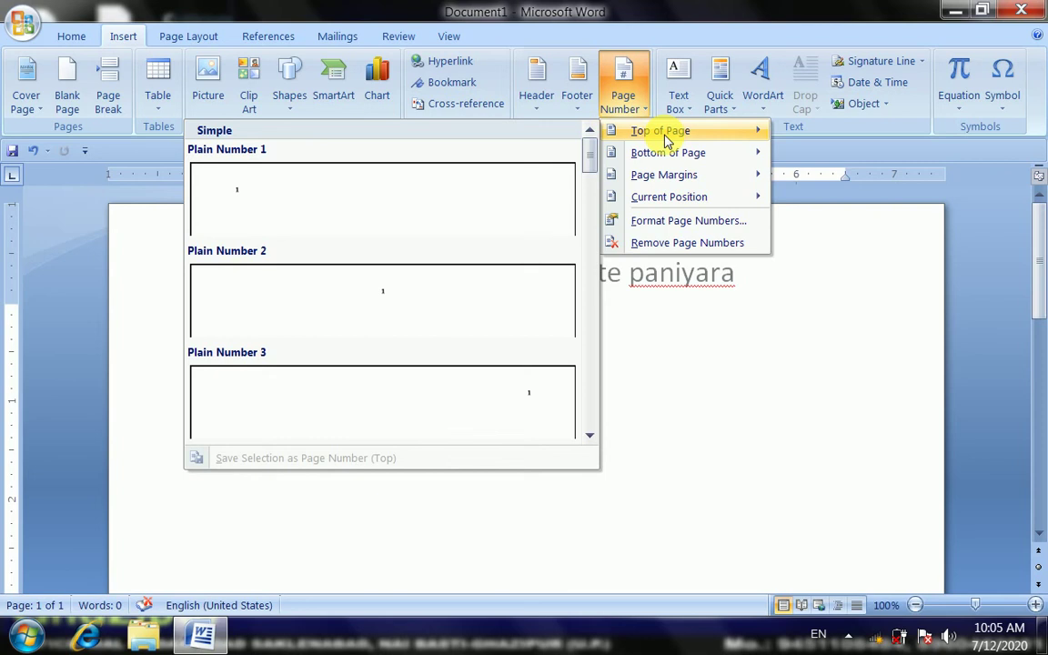
pyautogui.moveTo(644, 160)
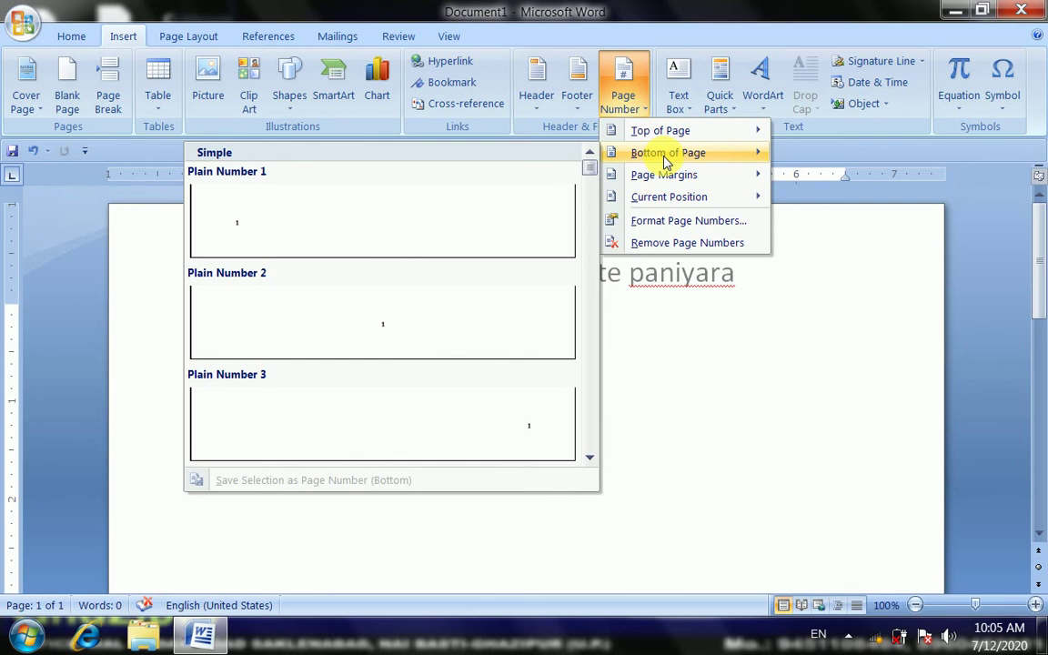
pyautogui.moveTo(665, 178)
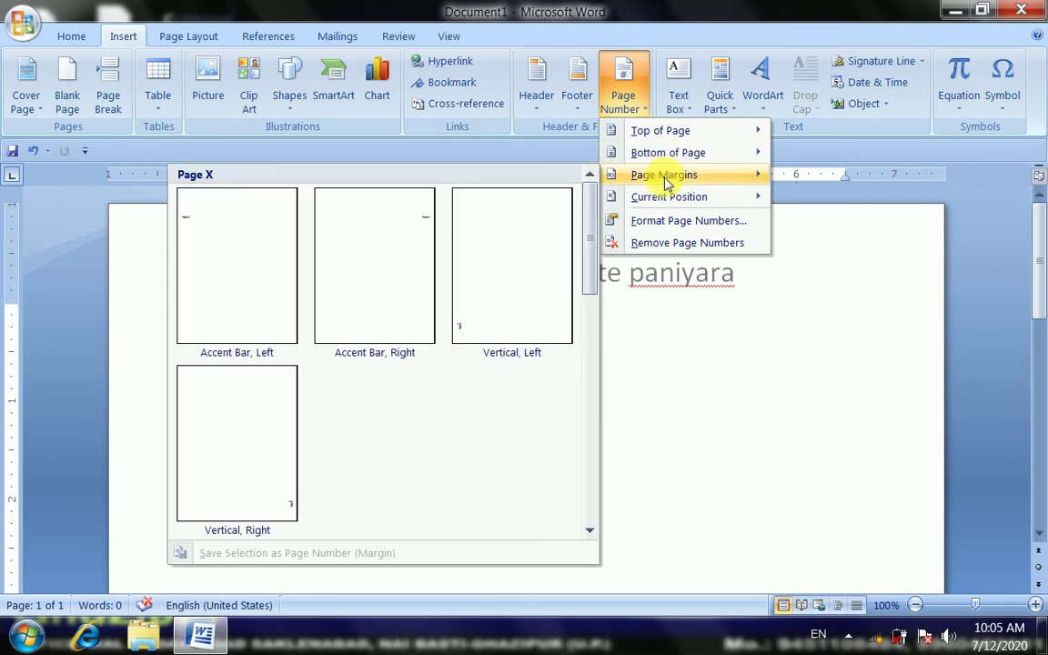
pyautogui.moveTo(663, 200)
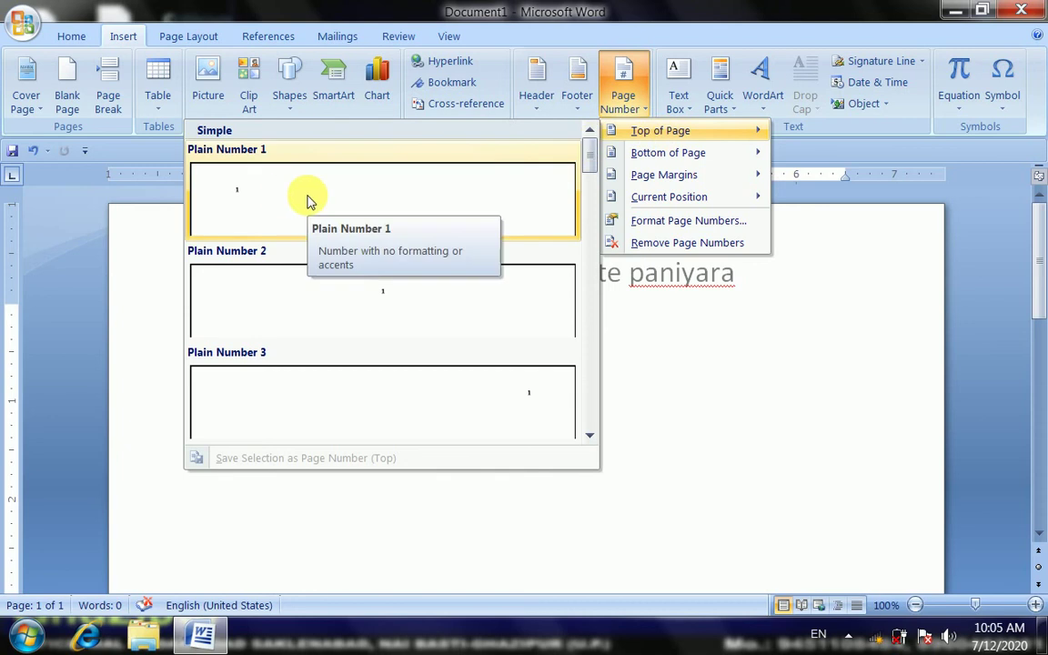
pyautogui.click(253, 200)
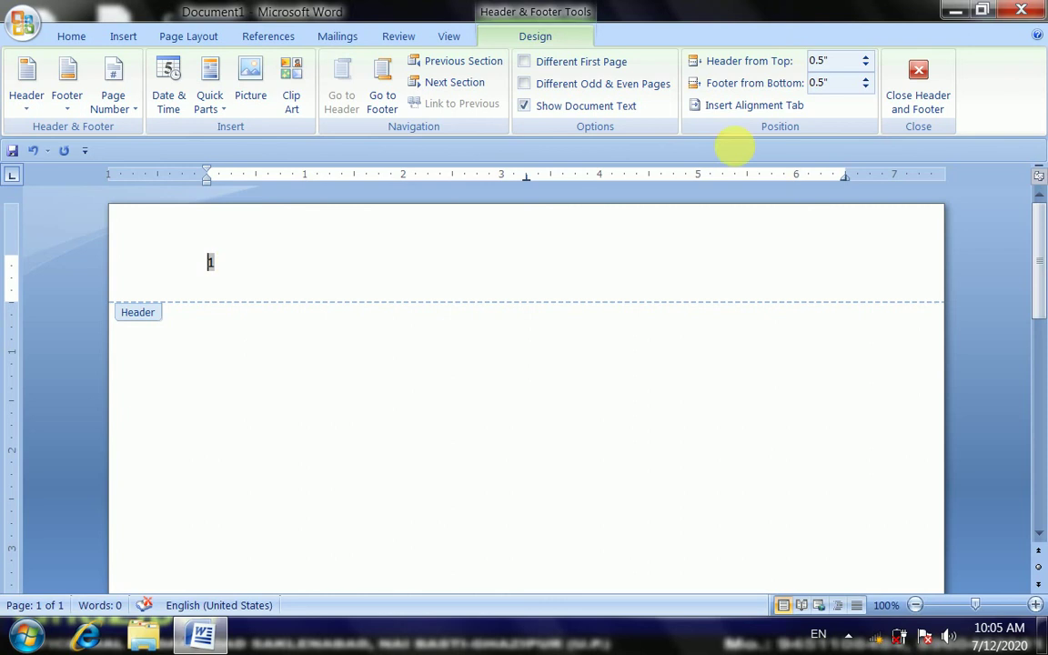
pyautogui.click(914, 100)
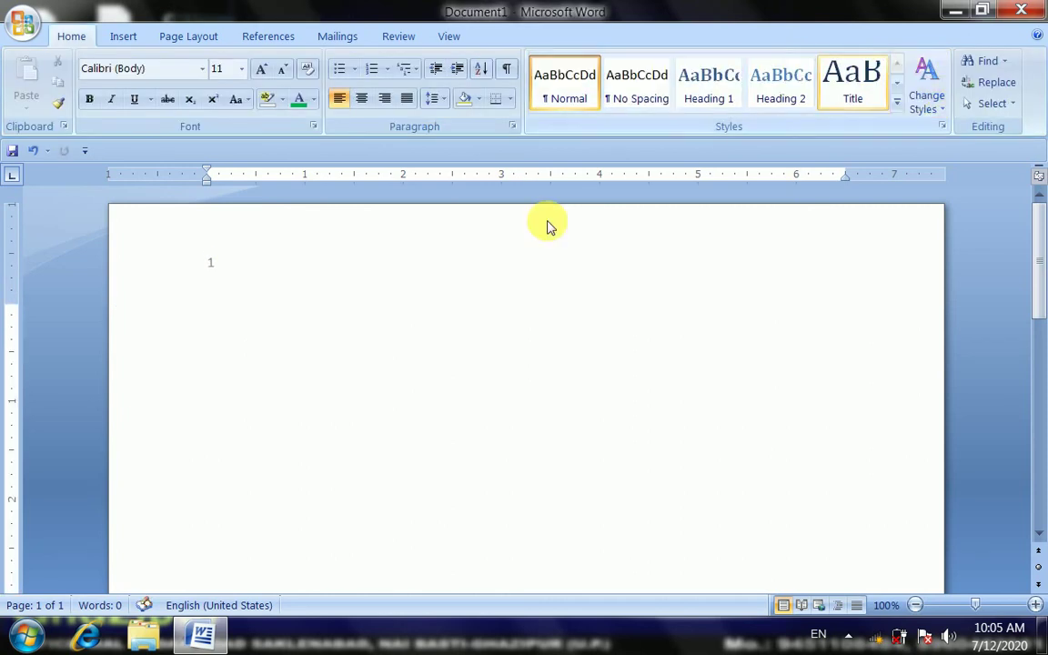
# Insert extra blank pages into the document
pyautogui.scroll(-5, 291, 293)
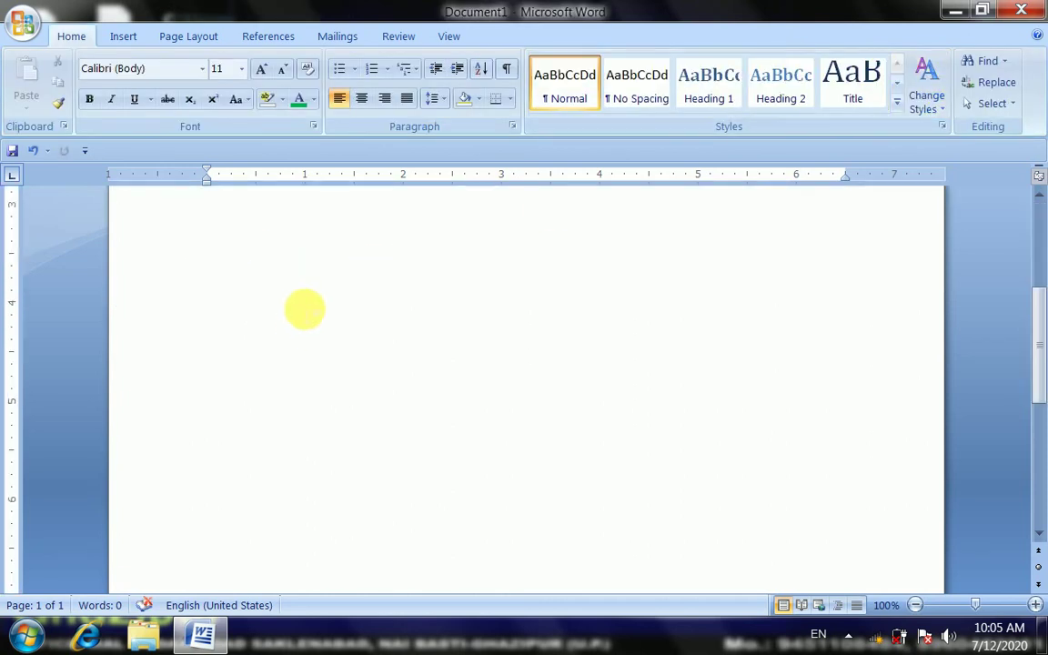
pyautogui.scroll(-5, 304, 308)
pyautogui.scroll(5, 311, 315)
pyautogui.scroll(5, 311, 309)
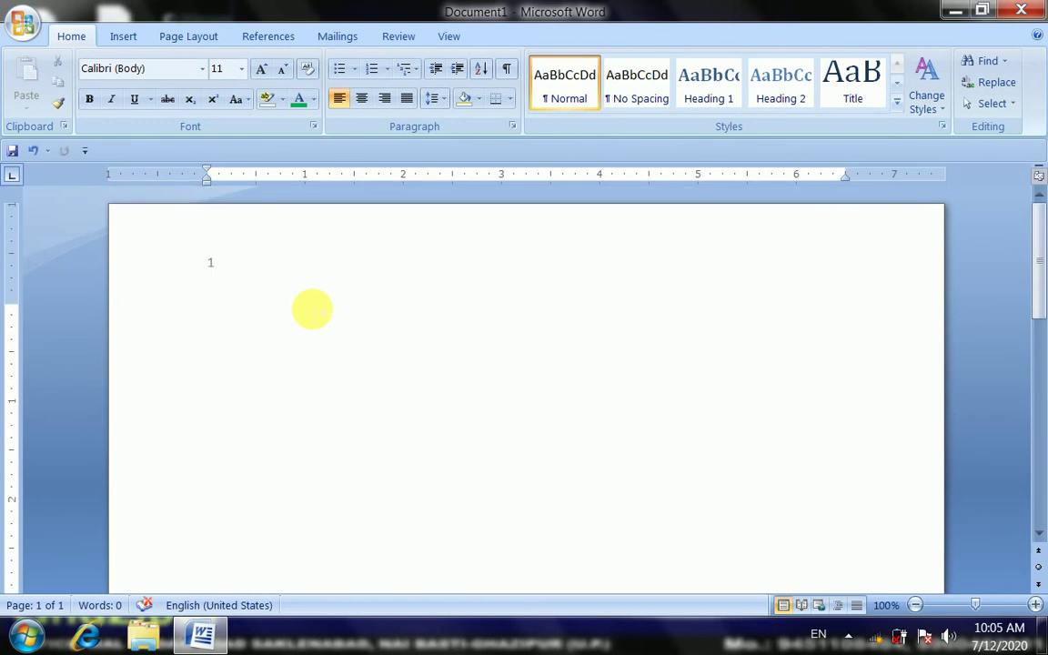
pyautogui.click(121, 36)
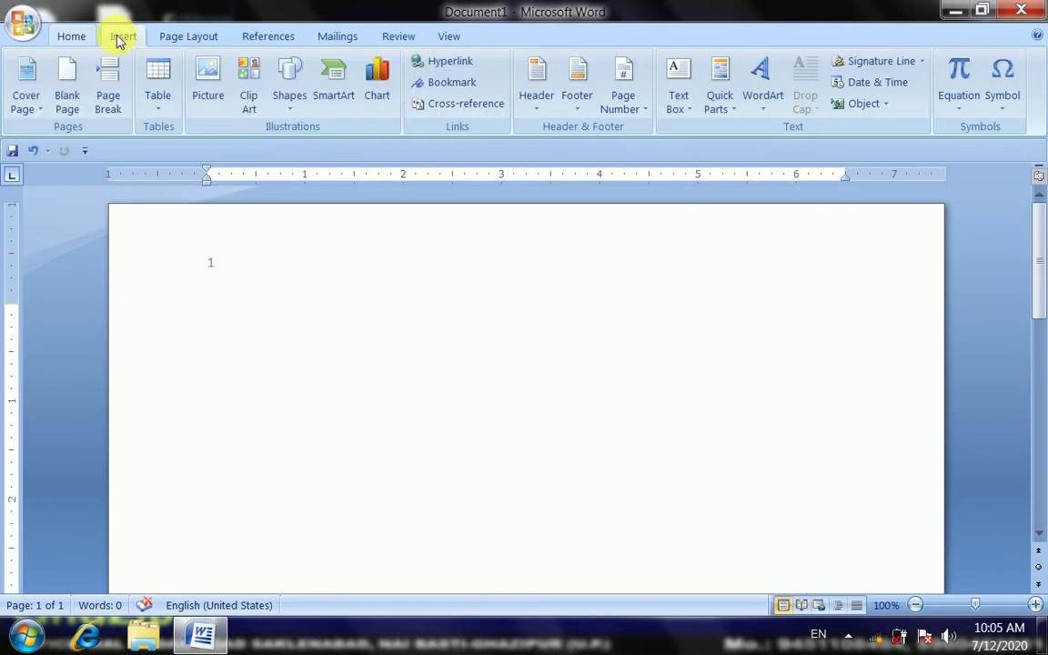
pyautogui.click(68, 107)
pyautogui.scroll(-2, 264, 541)
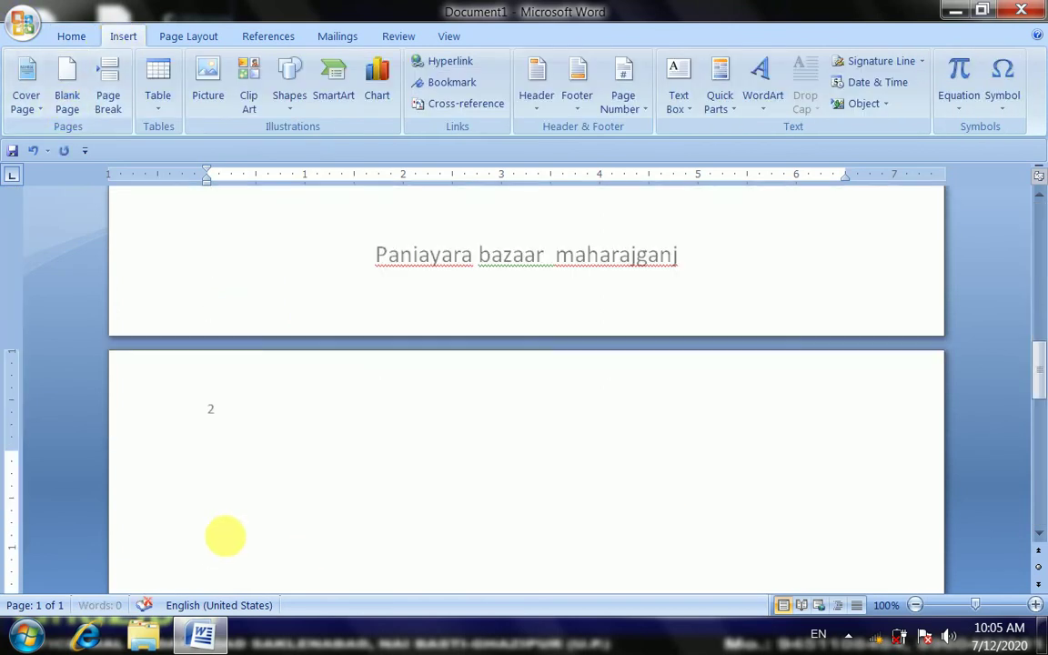
pyautogui.scroll(-1, 219, 455)
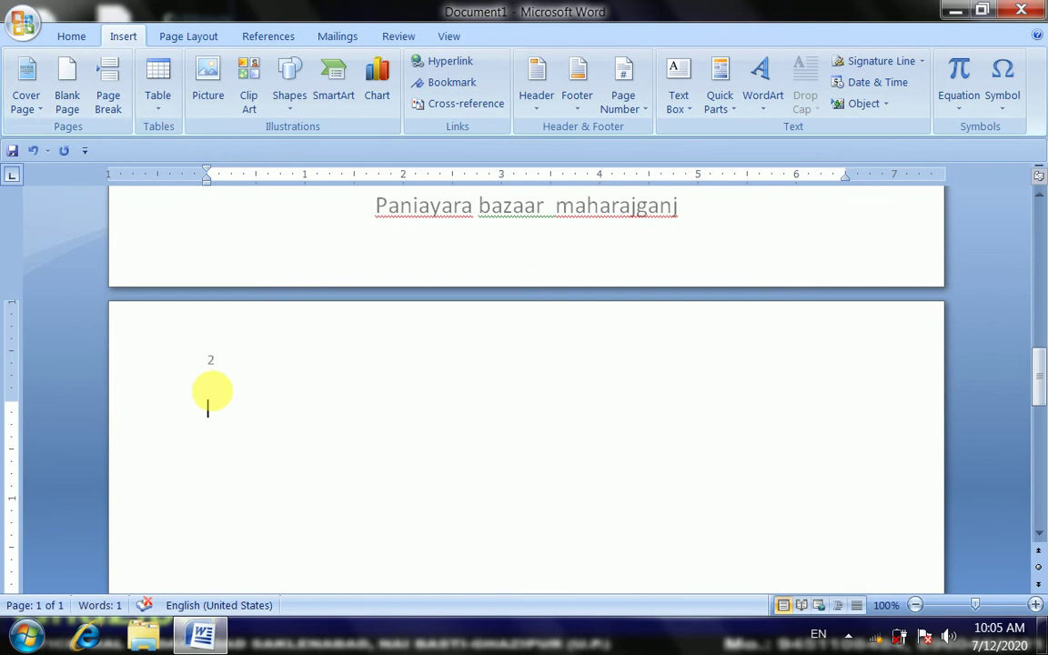
pyautogui.click(80, 94)
pyautogui.write('3')
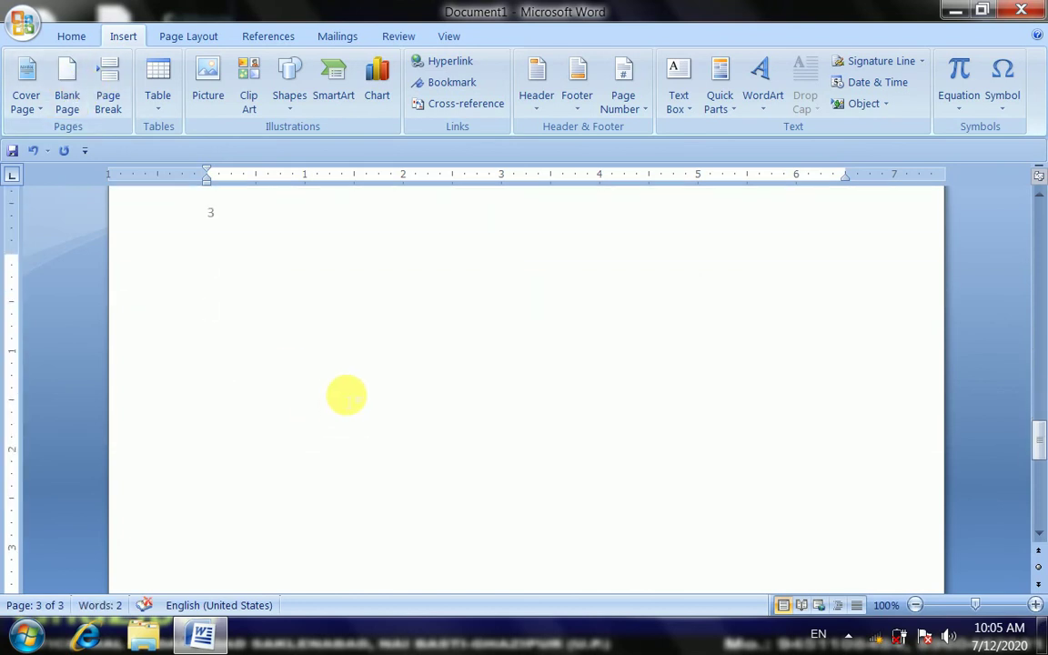
# Delete all the document's content and extra pages, leaving one empty page
pyautogui.scroll(3, 346, 392)
pyautogui.scroll(4, 345, 387)
pyautogui.scroll(1, 348, 380)
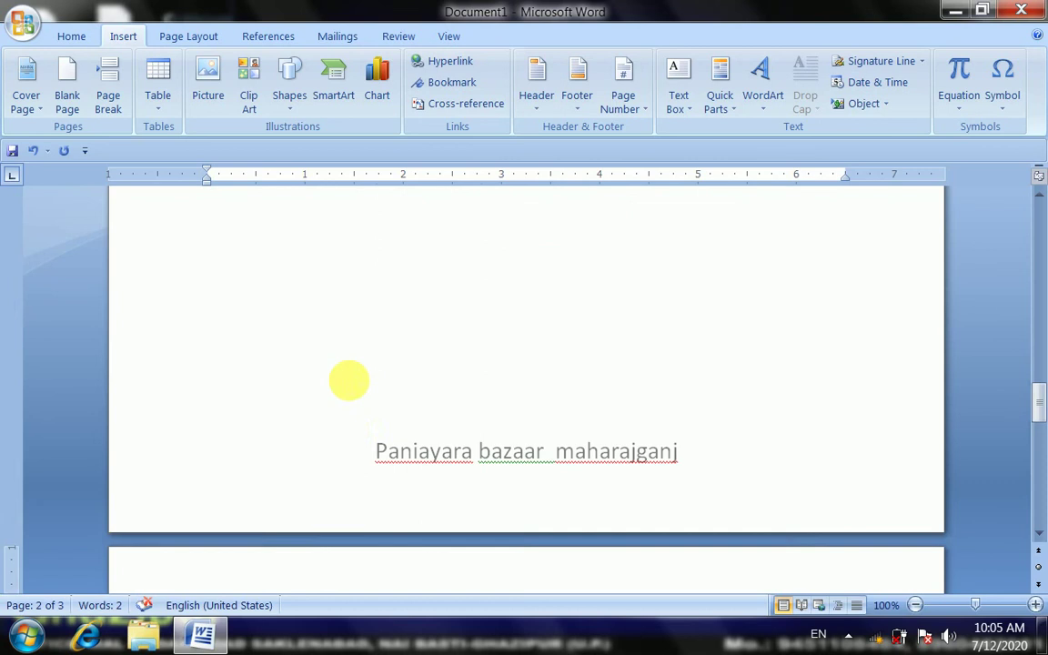
pyautogui.scroll(-5, 349, 382)
pyautogui.scroll(1, 349, 383)
pyautogui.scroll(2, 352, 378)
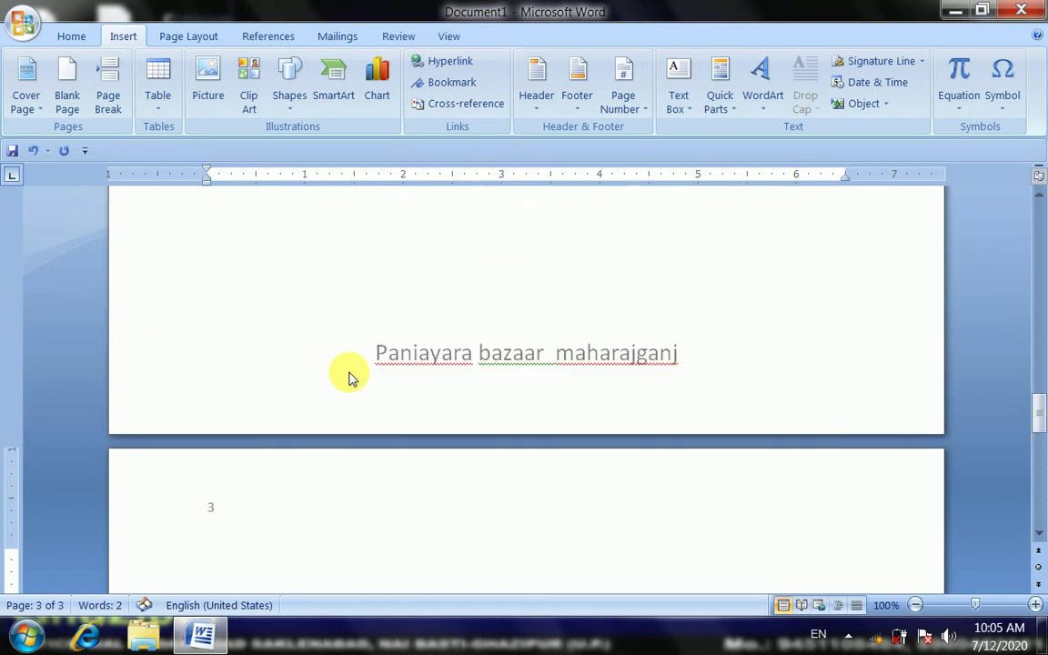
pyautogui.scroll(1, 350, 373)
pyautogui.scroll(3, 350, 372)
pyautogui.scroll(6, 350, 369)
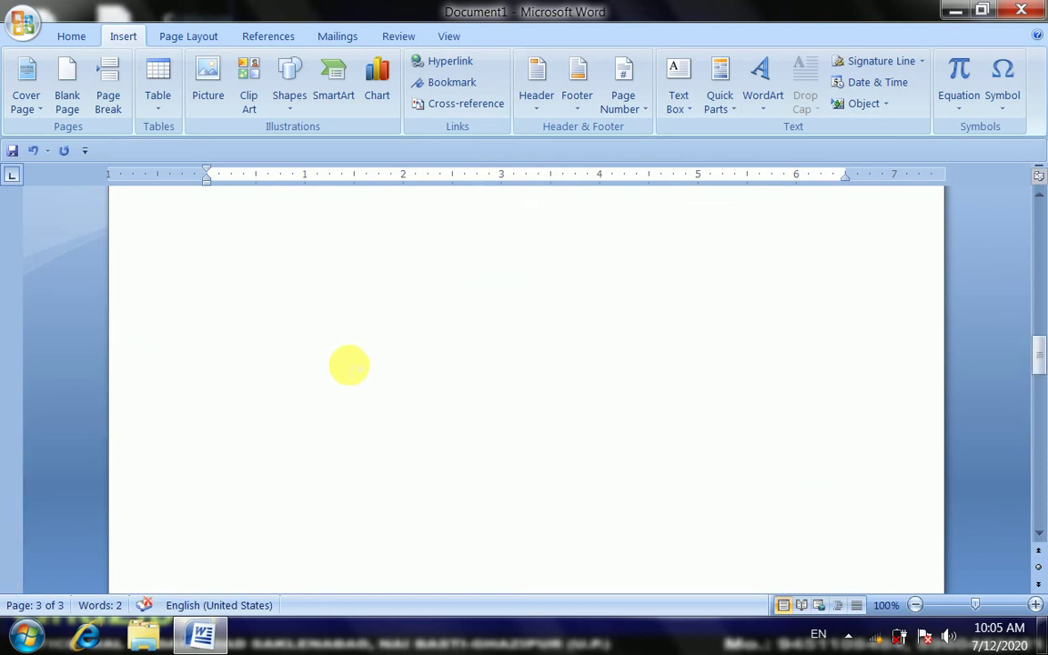
pyautogui.scroll(7, 350, 364)
pyautogui.scroll(7, 349, 362)
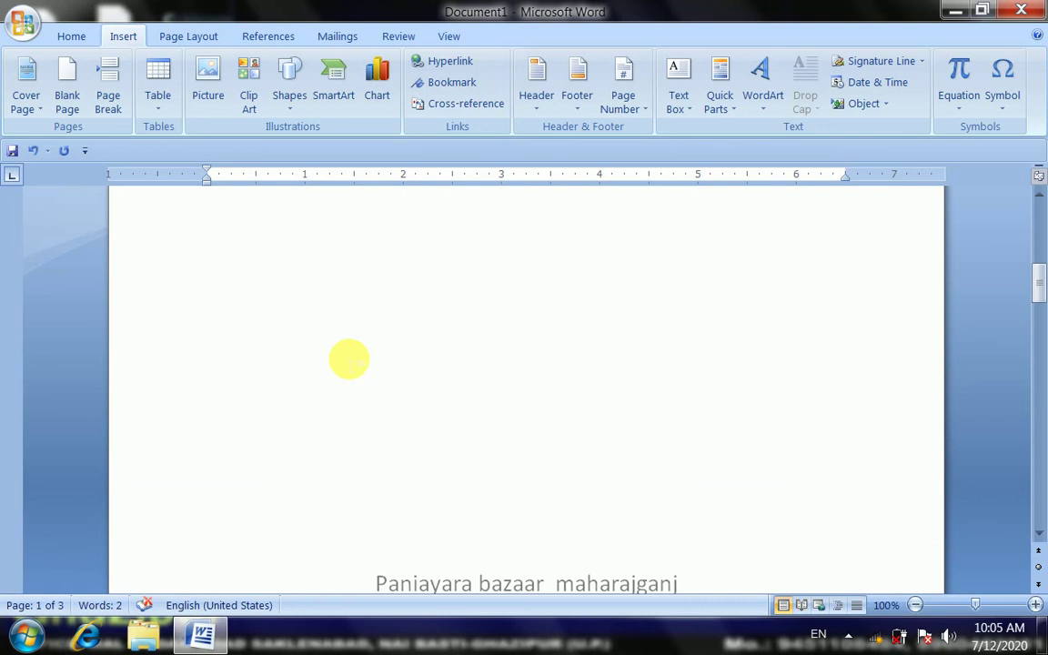
pyautogui.press('BackSpace')
pyautogui.press('BackSpace')
pyautogui.press('BackSpace')
pyautogui.press('BackSpace')
pyautogui.press('BackSpace')
pyautogui.press('BackSpace')
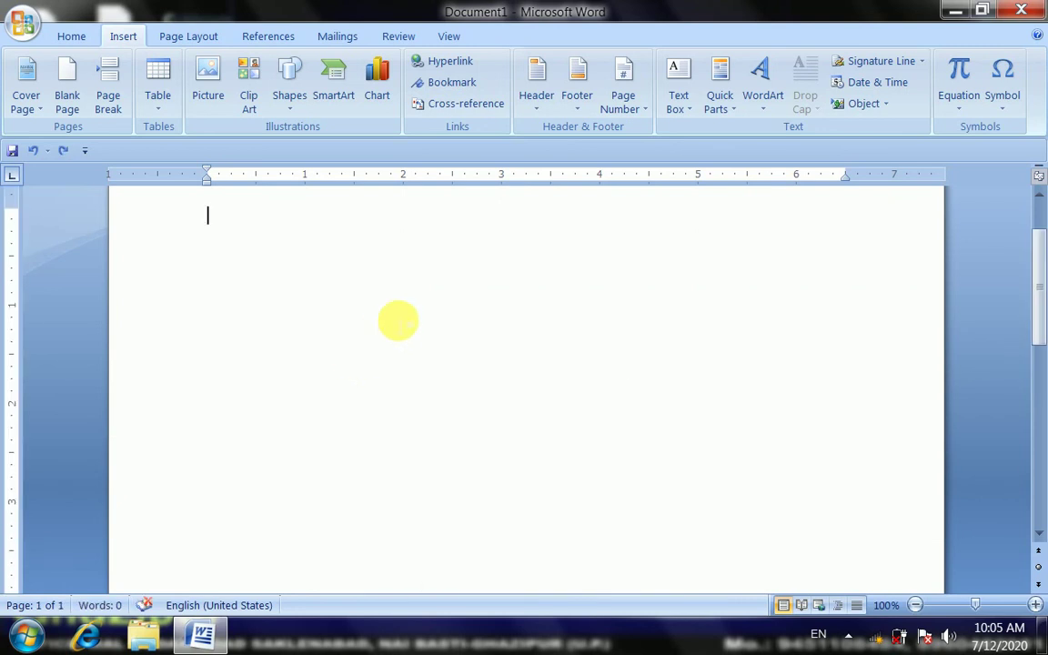
pyautogui.click(640, 104)
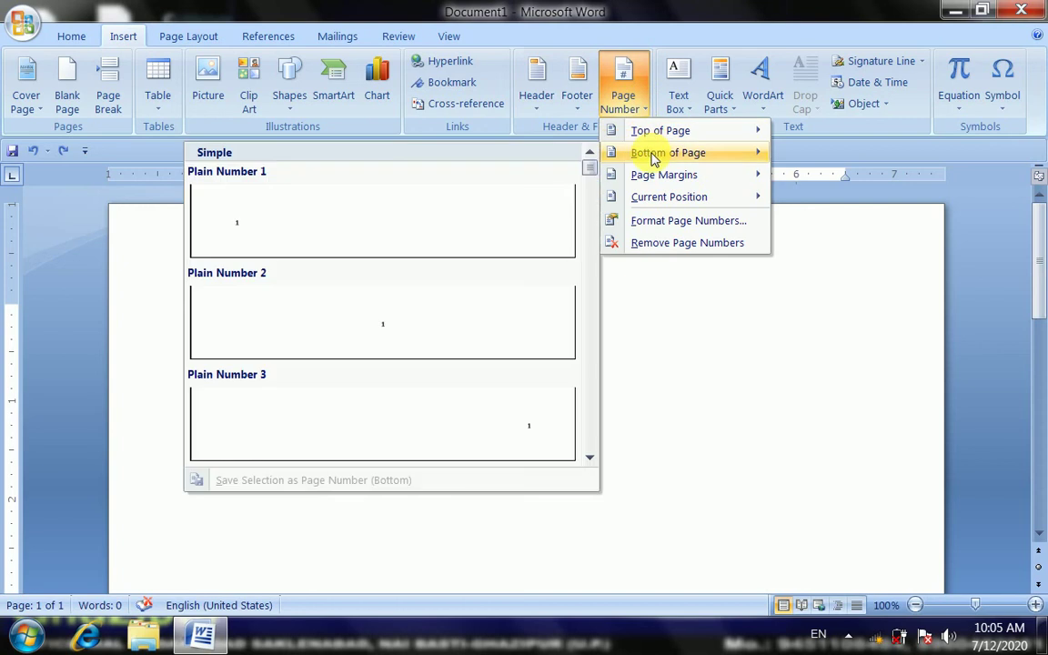
# Add a Plain Number 1 footer page number, then a centred Plain Number 2 one
pyautogui.click(351, 236)
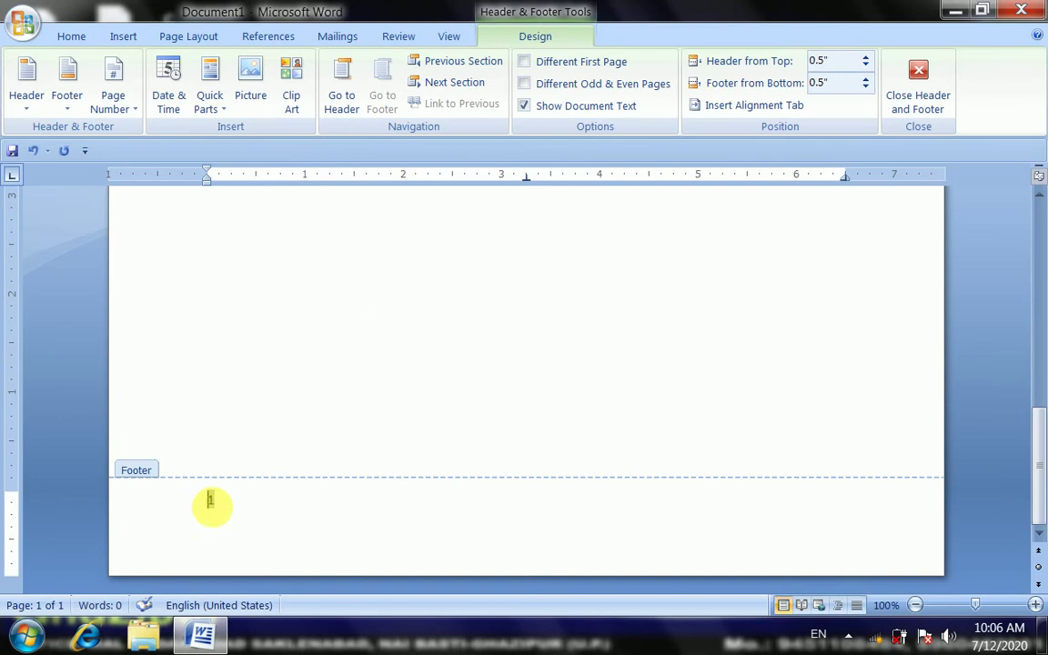
pyautogui.click(937, 98)
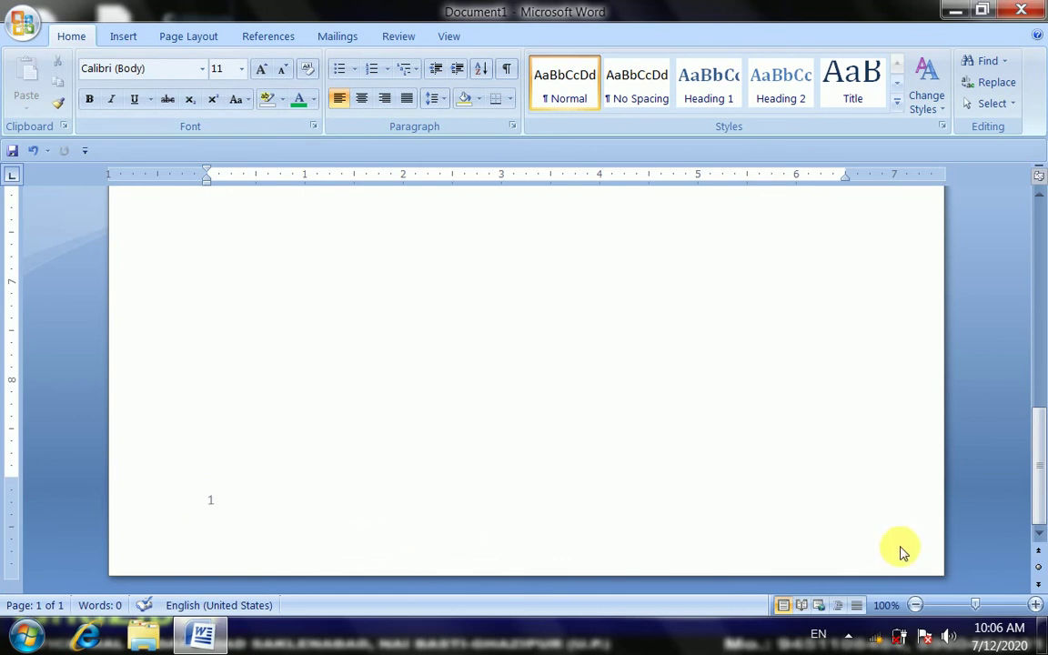
pyautogui.click(126, 35)
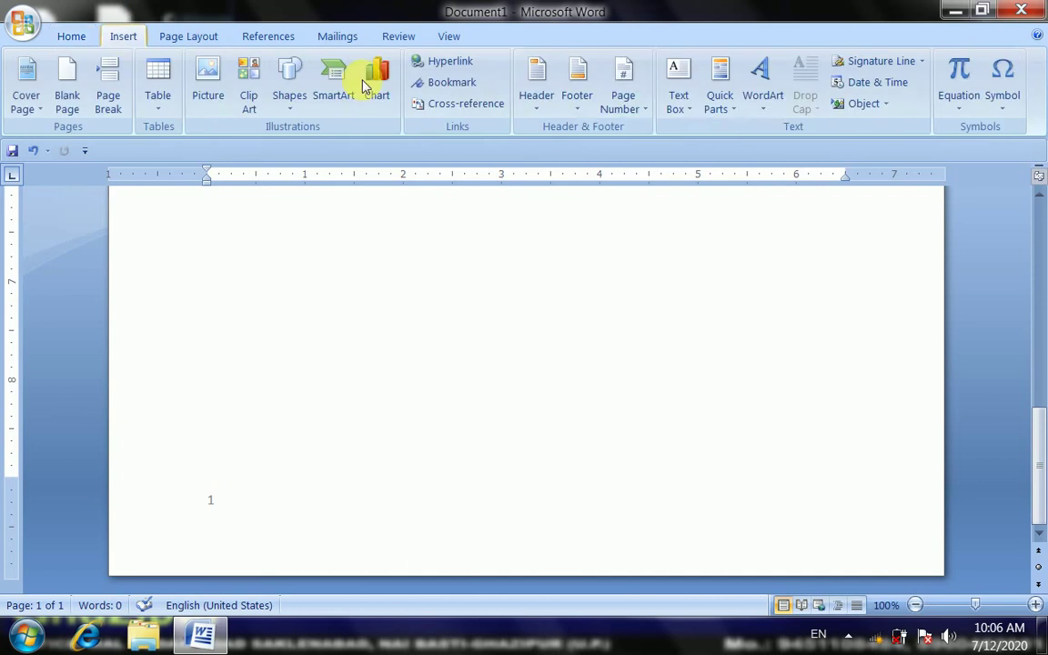
pyautogui.click(634, 115)
pyautogui.moveTo(662, 153)
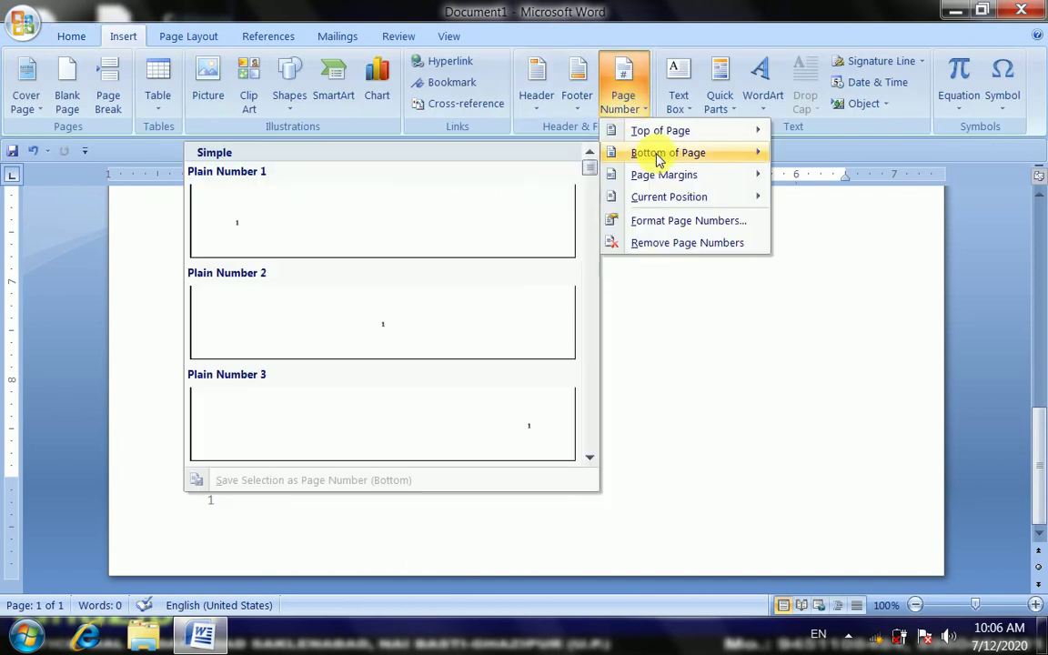
pyautogui.click(294, 324)
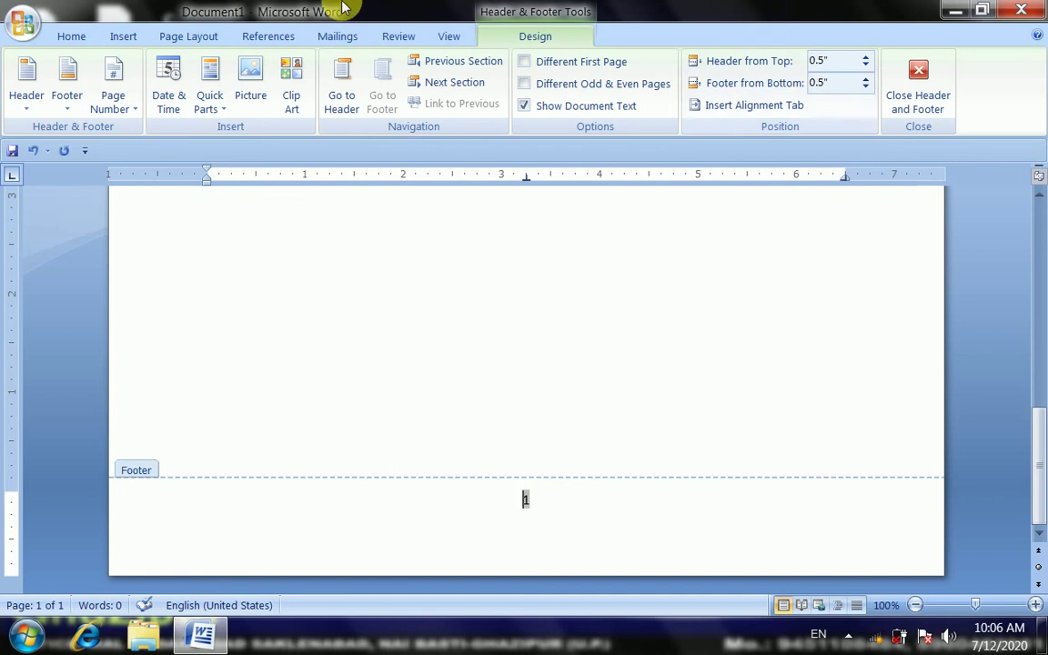
pyautogui.click(910, 84)
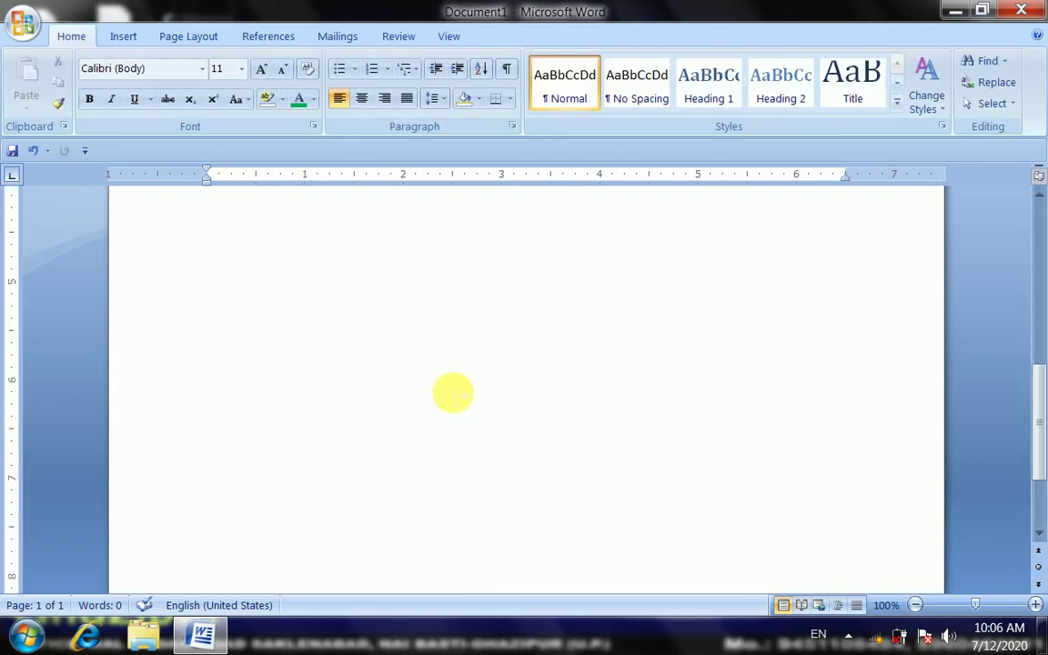
pyautogui.scroll(5, 436, 393)
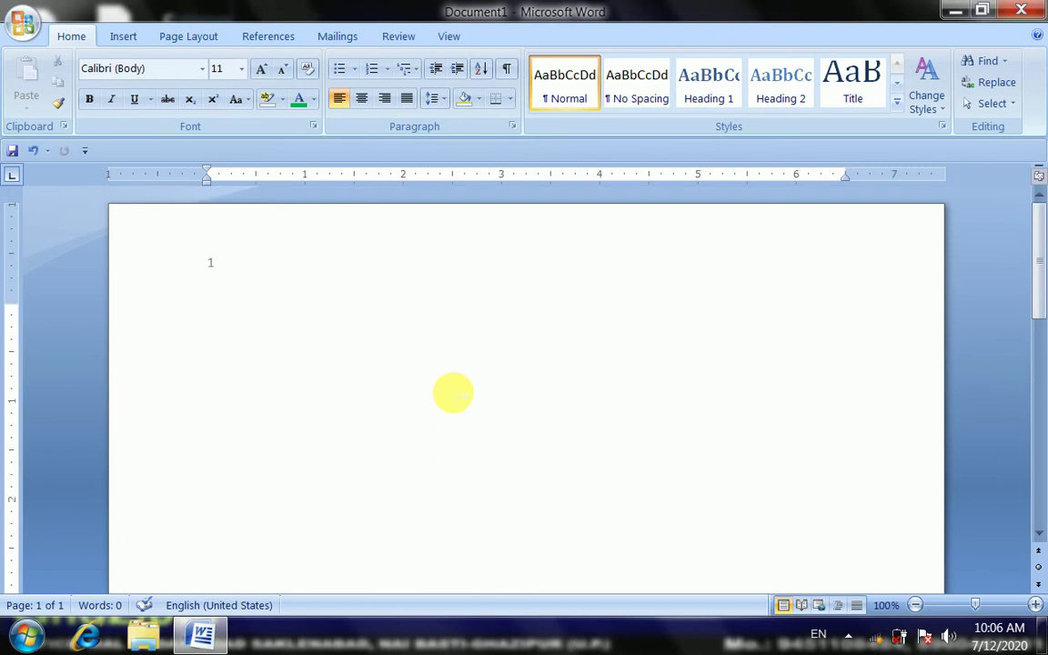
# Open the built-in Text Box gallery and scroll through designs like Alphabet Quote
pyautogui.click(123, 37)
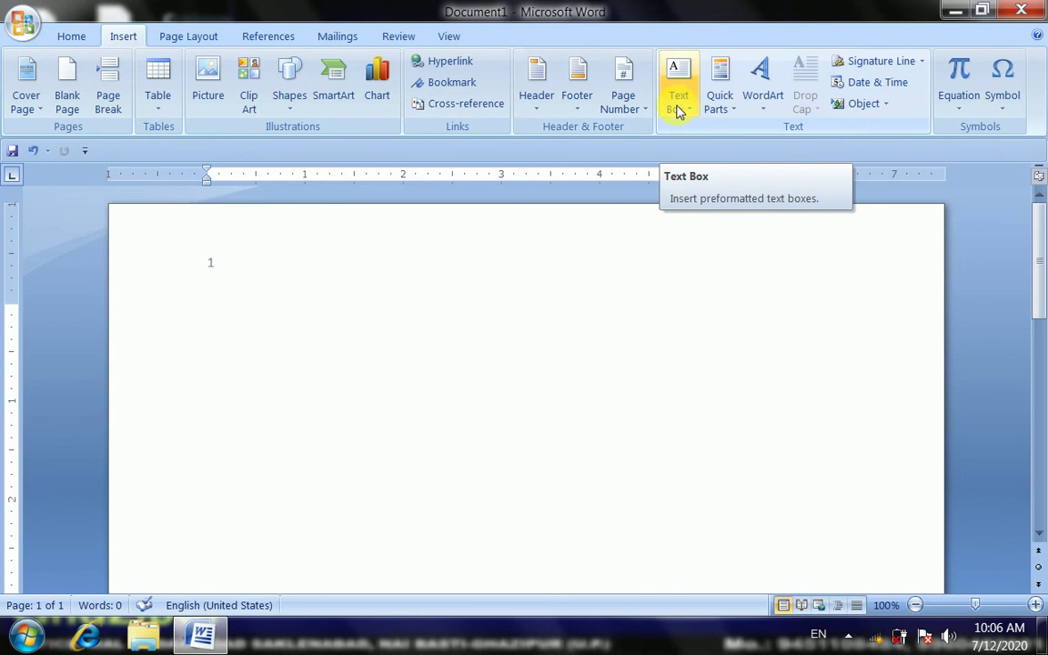
pyautogui.click(677, 105)
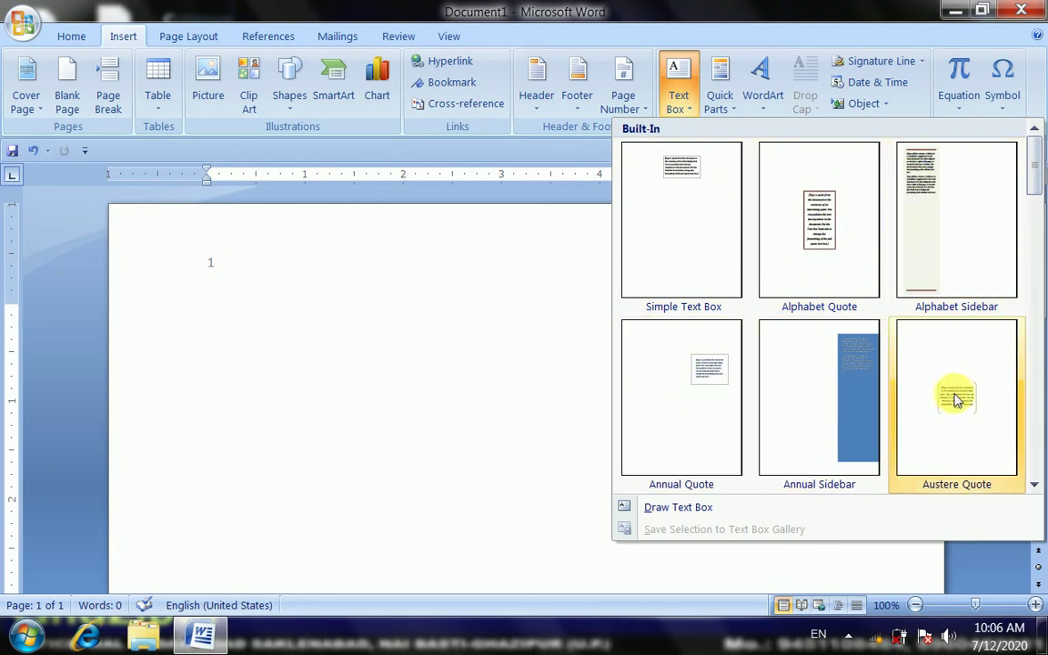
pyautogui.moveTo(1037, 177)
pyautogui.mouseDown()
pyautogui.moveTo(1042, 414)
pyautogui.moveTo(1032, 171)
pyautogui.mouseUp()
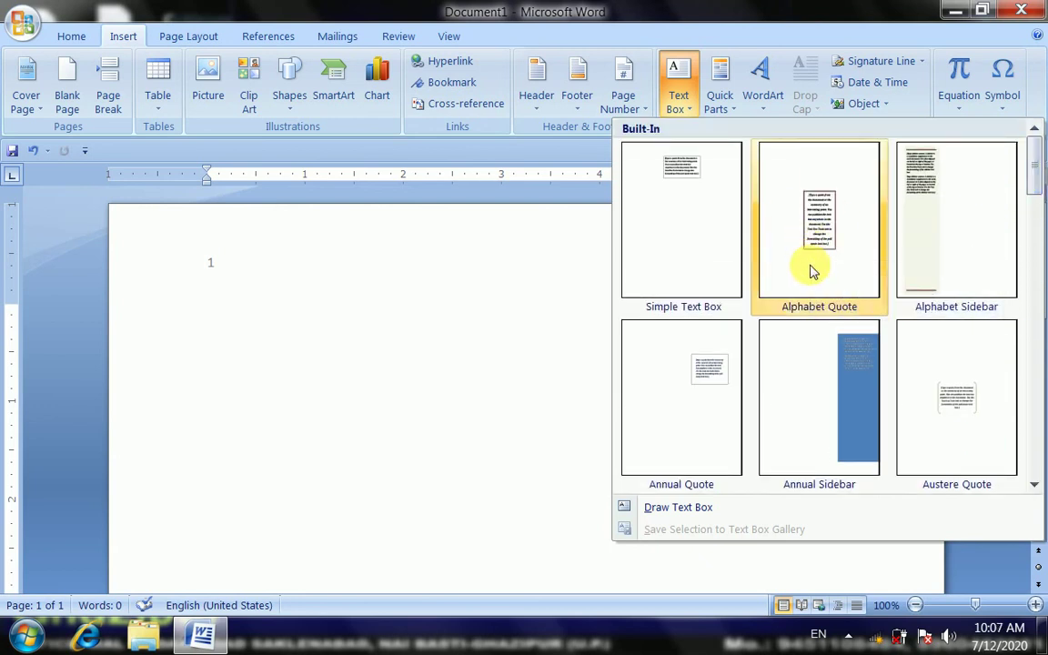
# Insert an Alphabet Quote text box from the gallery
pyautogui.click(812, 268)
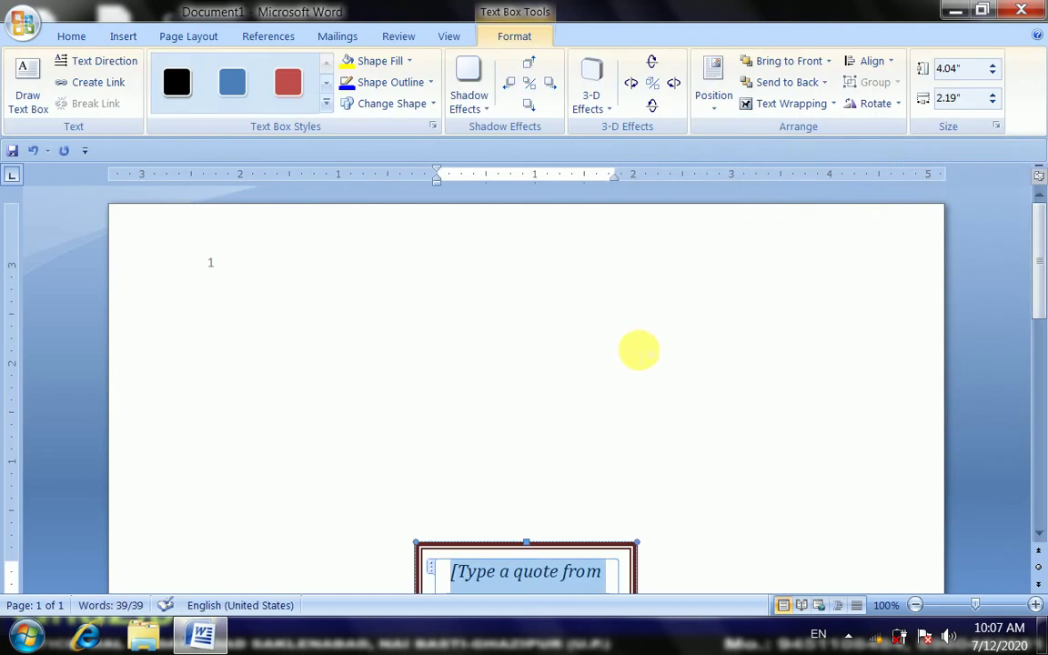
pyautogui.scroll(-4, 640, 363)
pyautogui.scroll(-1, 642, 367)
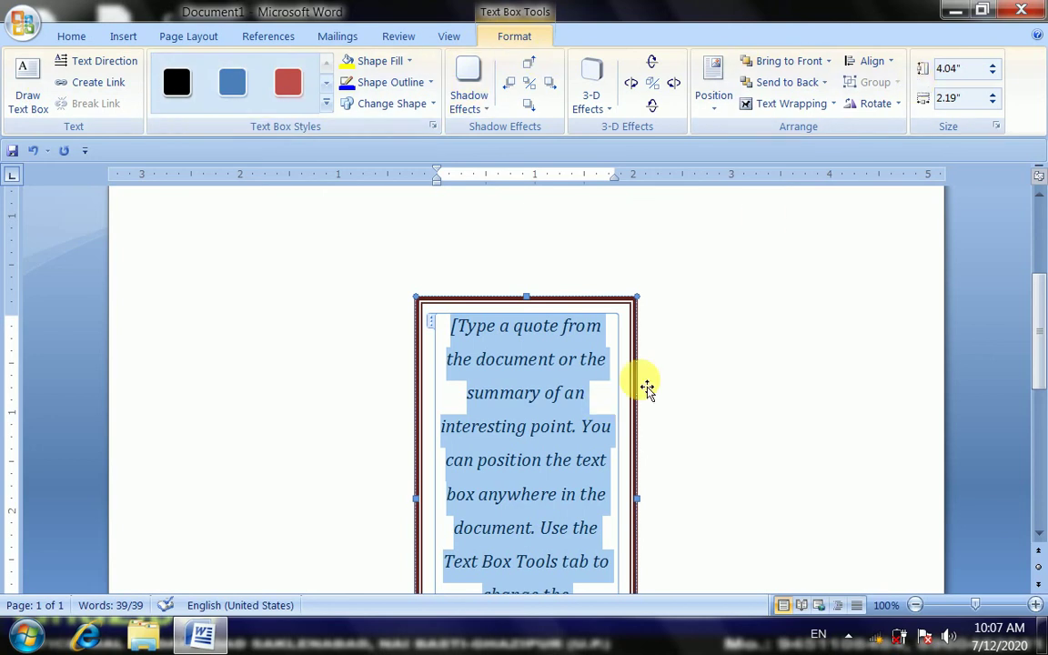
pyautogui.scroll(-1, 646, 387)
pyautogui.scroll(-1, 646, 386)
pyautogui.scroll(-1, 646, 386)
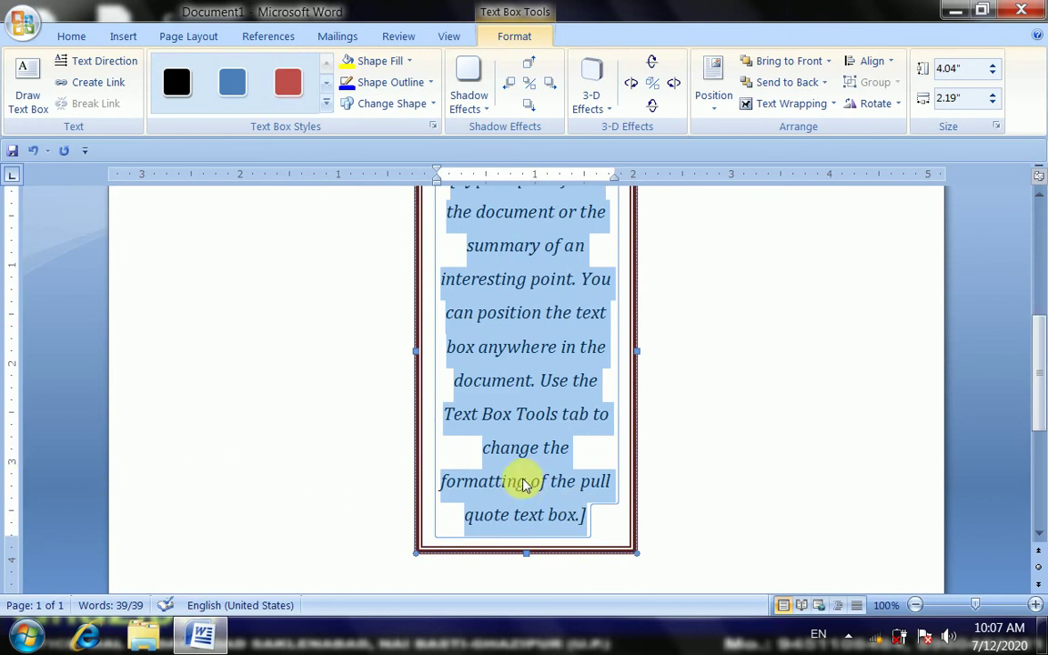
pyautogui.scroll(3, 526, 479)
pyautogui.scroll(-3, 499, 368)
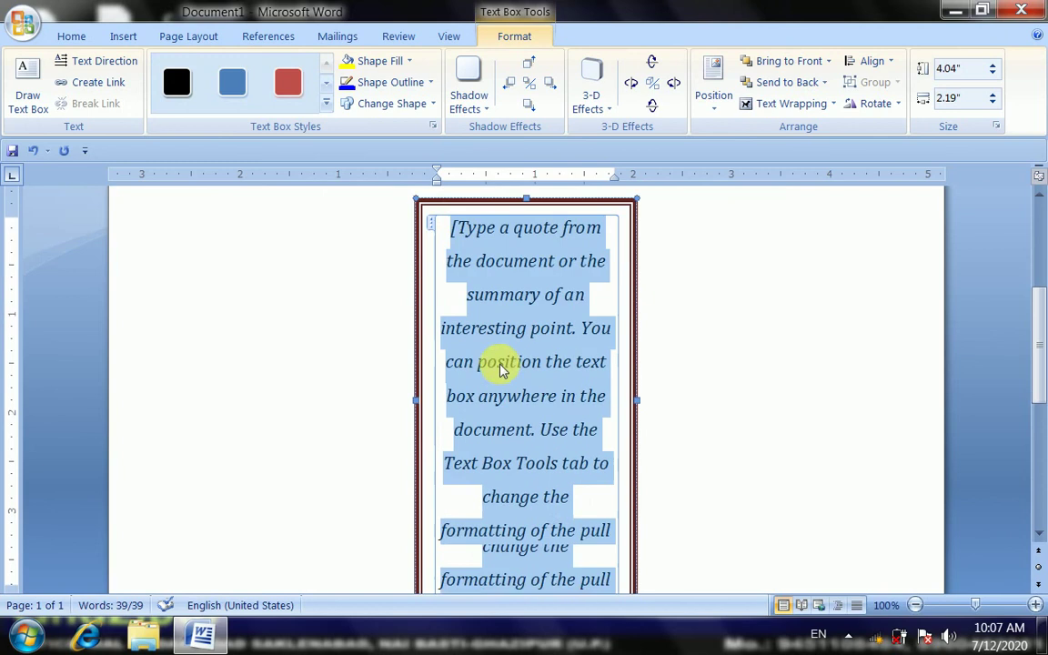
# Replace the placeholder text with 'Rama electronic institute' and deselect the box
pyautogui.press('Delete')
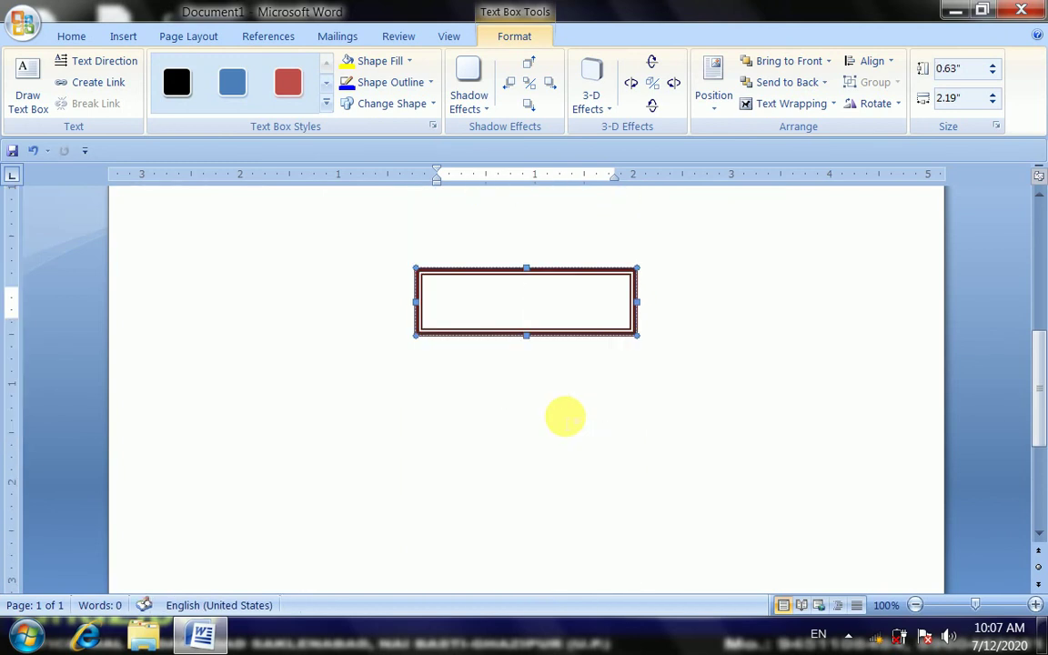
pyautogui.write('rama')
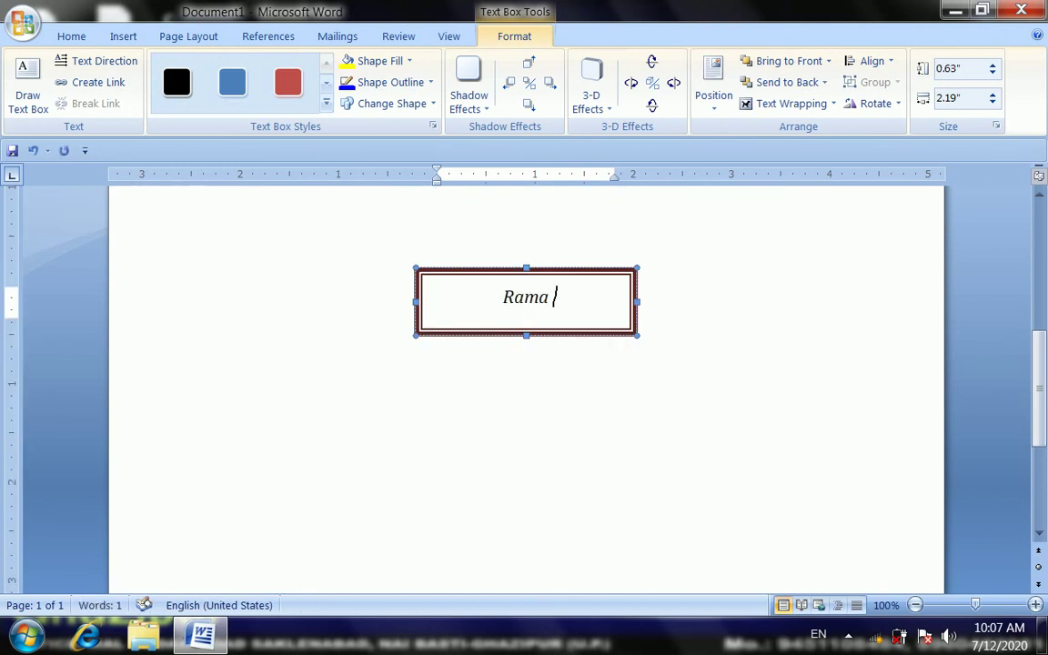
pyautogui.write('tro')
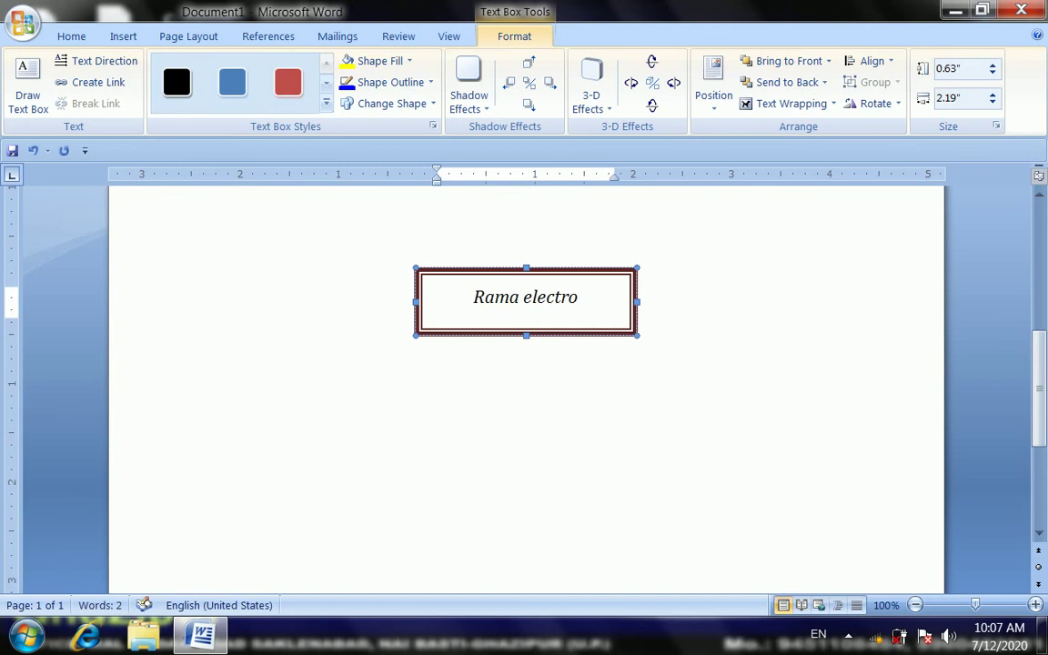
pyautogui.write('nic ')
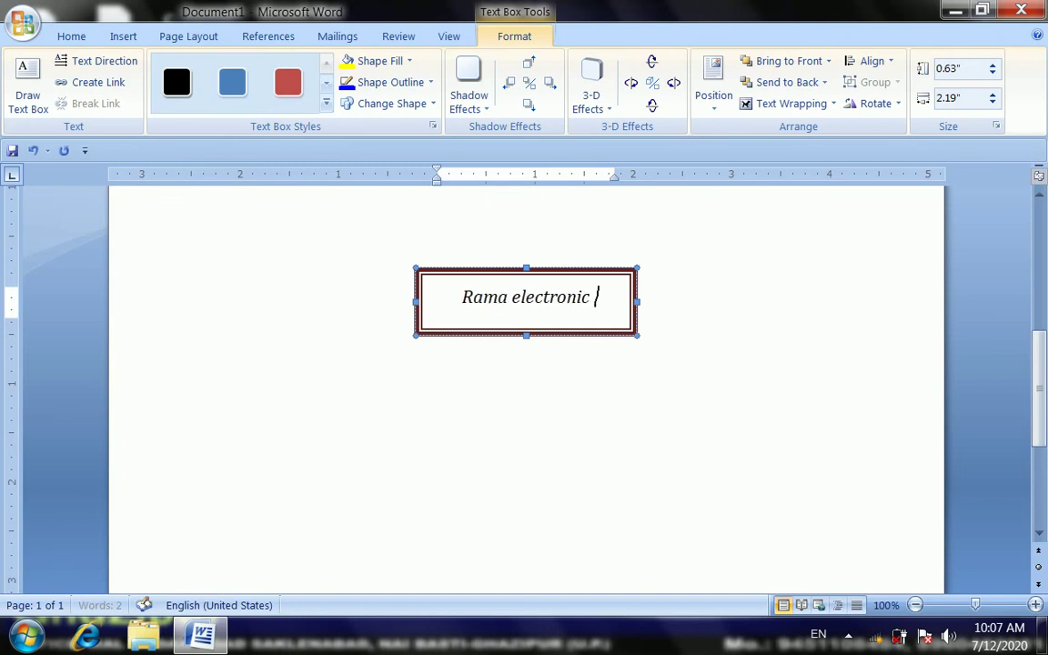
pyautogui.write('institue')
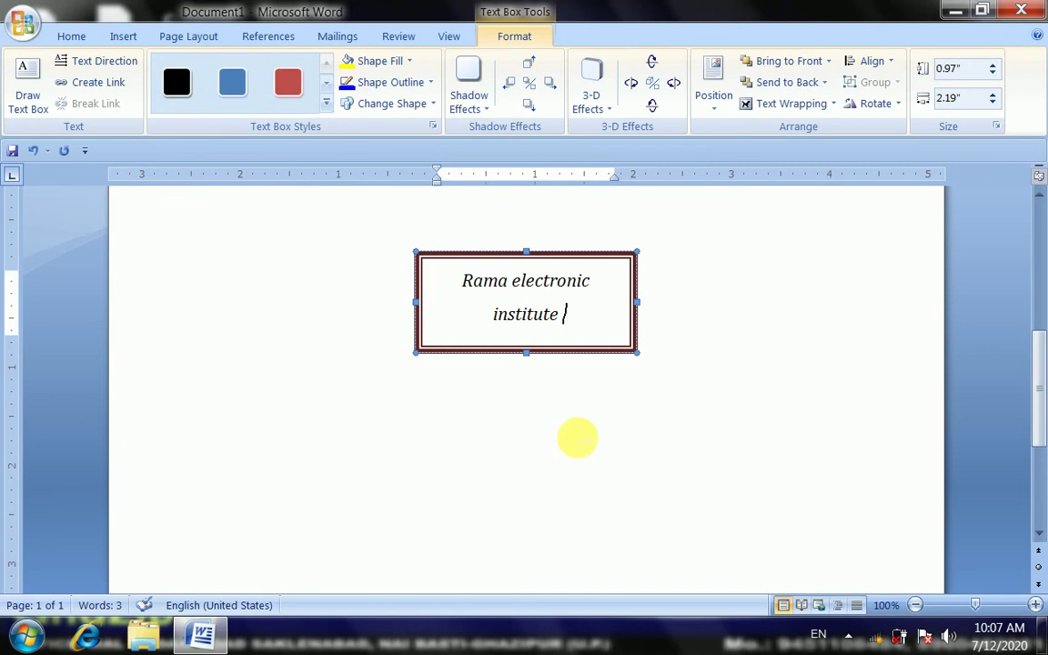
pyautogui.click(552, 445)
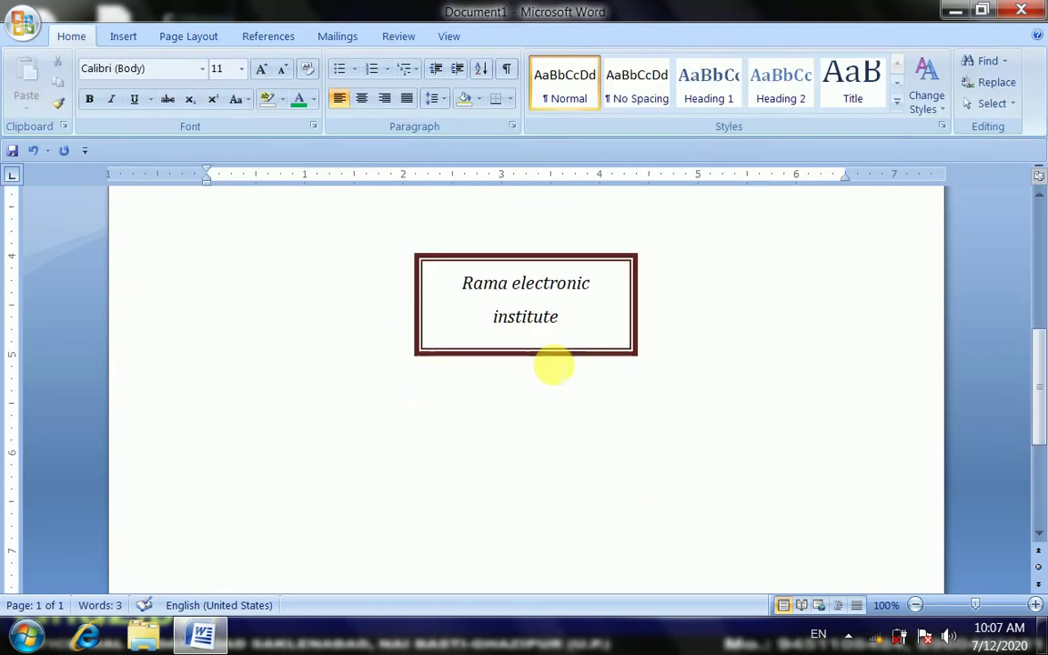
pyautogui.scroll(-5, 556, 354)
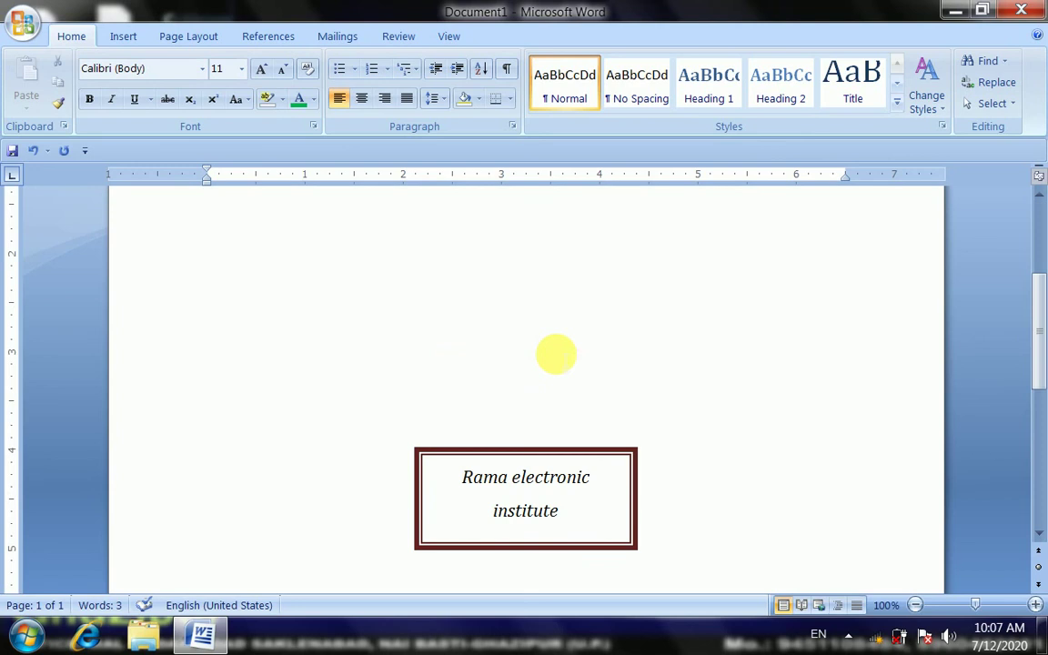
pyautogui.scroll(-1, 546, 355)
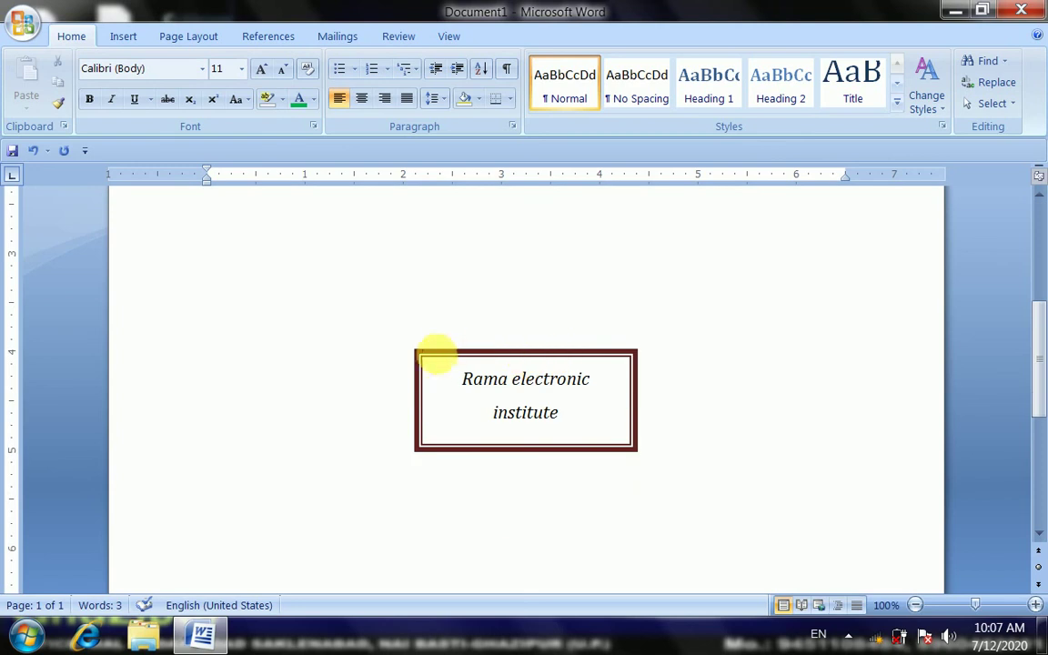
# Move the Rama electronic institute text box higher up the page
pyautogui.click(441, 352)
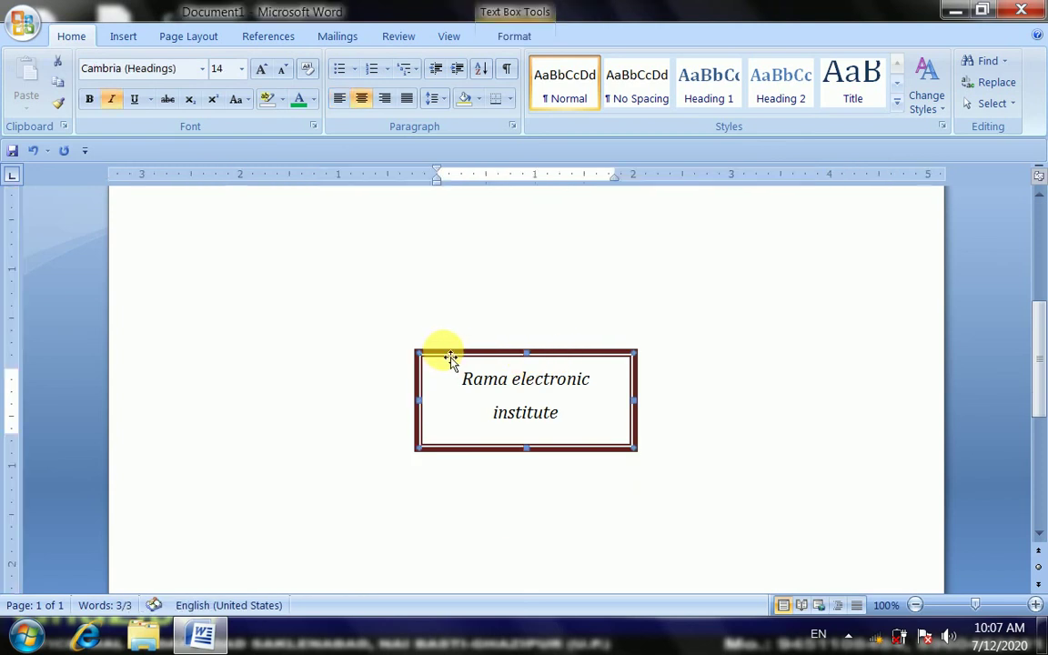
pyautogui.moveTo(451, 357)
pyautogui.mouseDown()
pyautogui.moveTo(456, 270)
pyautogui.moveTo(440, 248)
pyautogui.mouseUp()
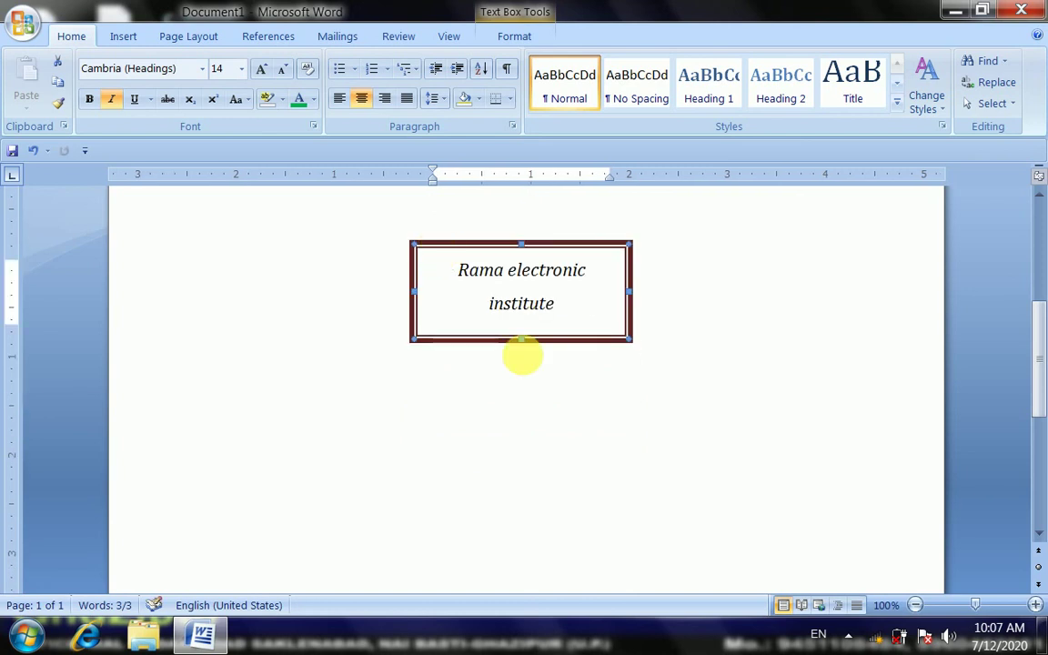
pyautogui.scroll(3, 519, 353)
pyautogui.scroll(2, 506, 450)
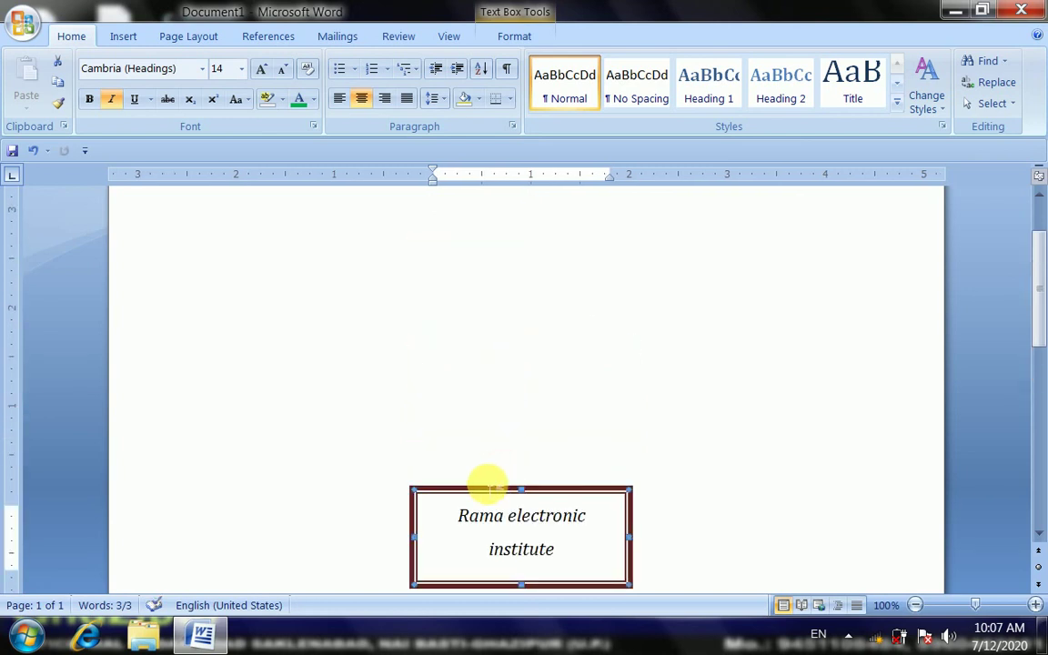
pyautogui.moveTo(490, 496); pyautogui.dragTo(479, 300)
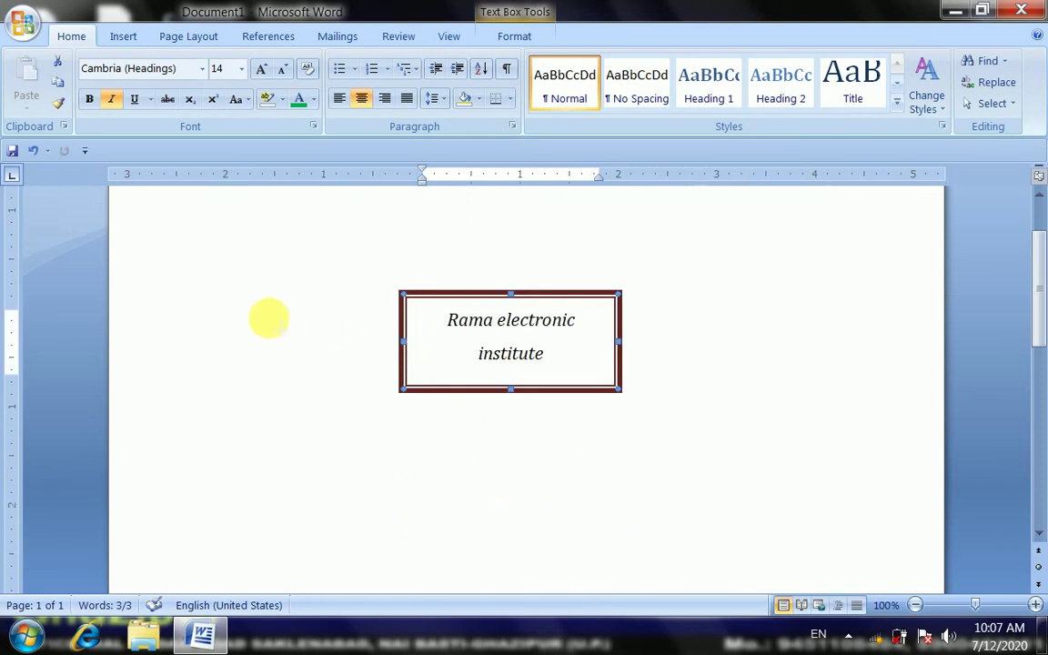
# Widen the box so the text fits one line and make it taller, to 3.62" by 1.08"
pyautogui.moveTo(411, 347); pyautogui.dragTo(261, 319)
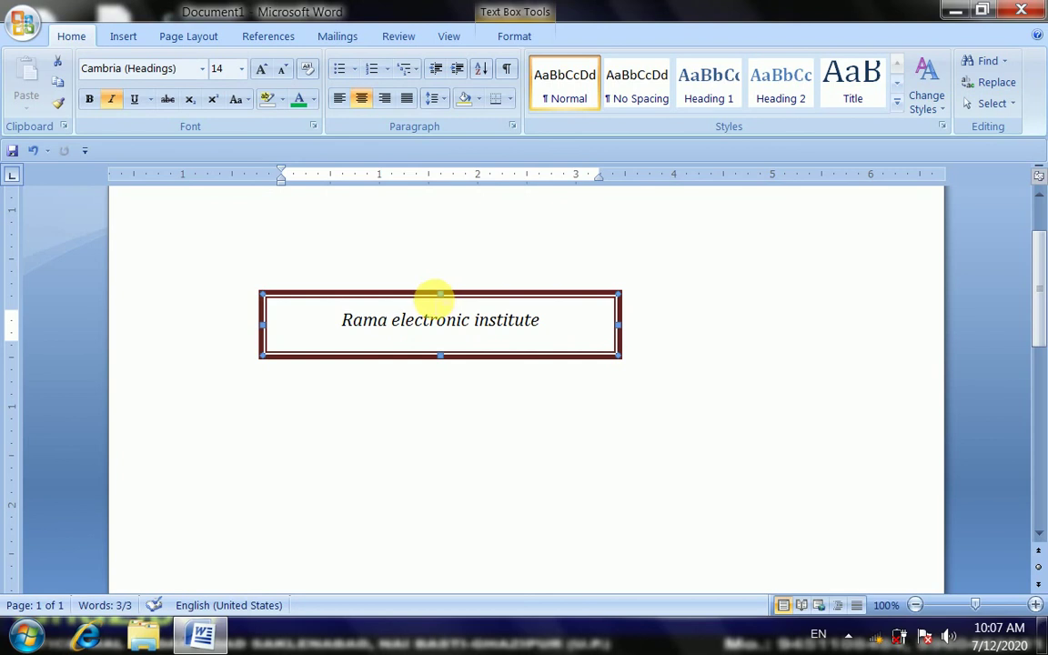
pyautogui.click(442, 293)
pyautogui.click(443, 294)
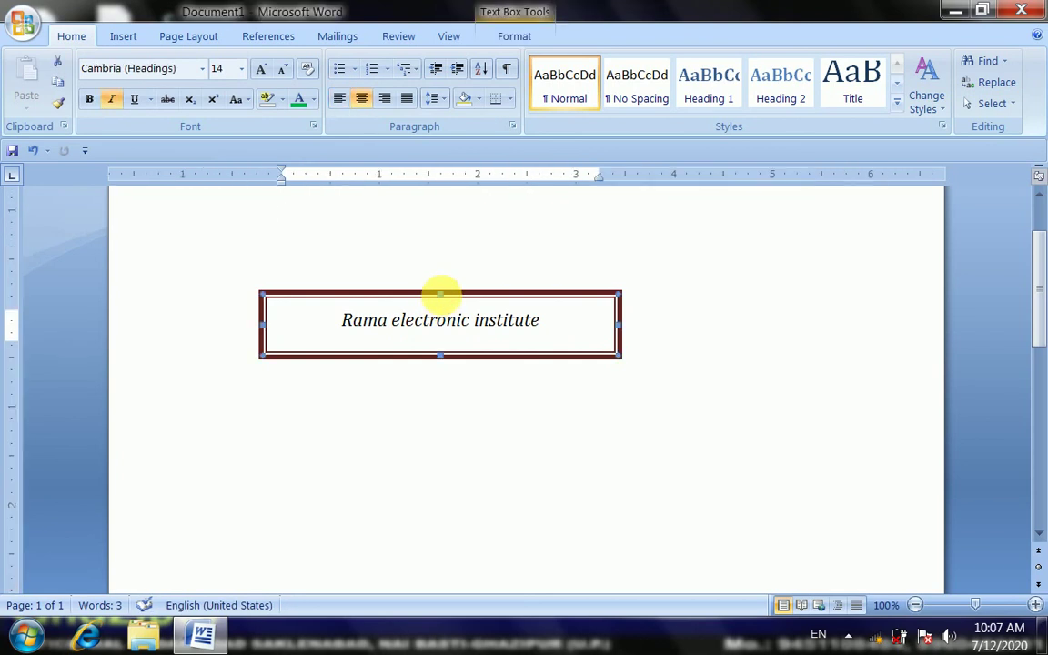
pyautogui.click(443, 292)
pyautogui.moveTo(440, 293); pyautogui.dragTo(440, 249)
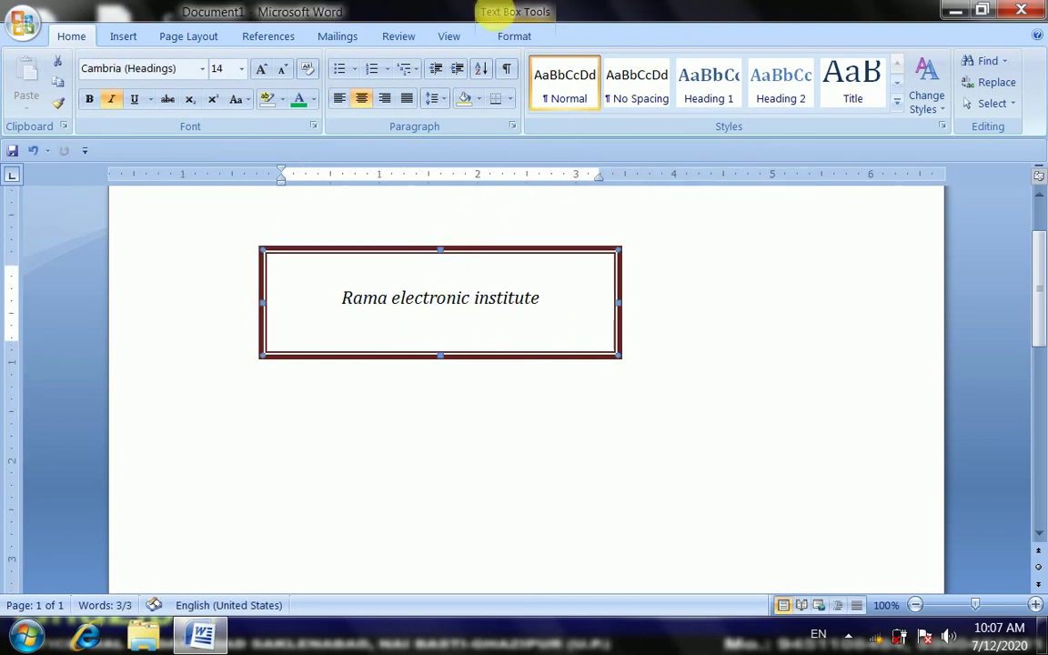
pyautogui.click(514, 36)
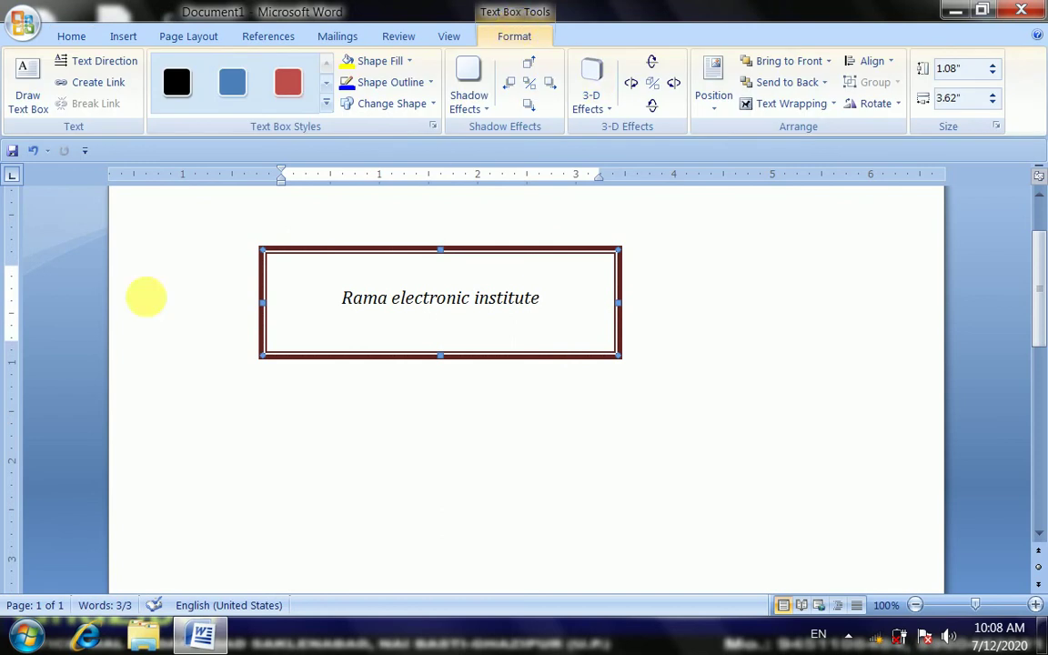
pyautogui.click(31, 106)
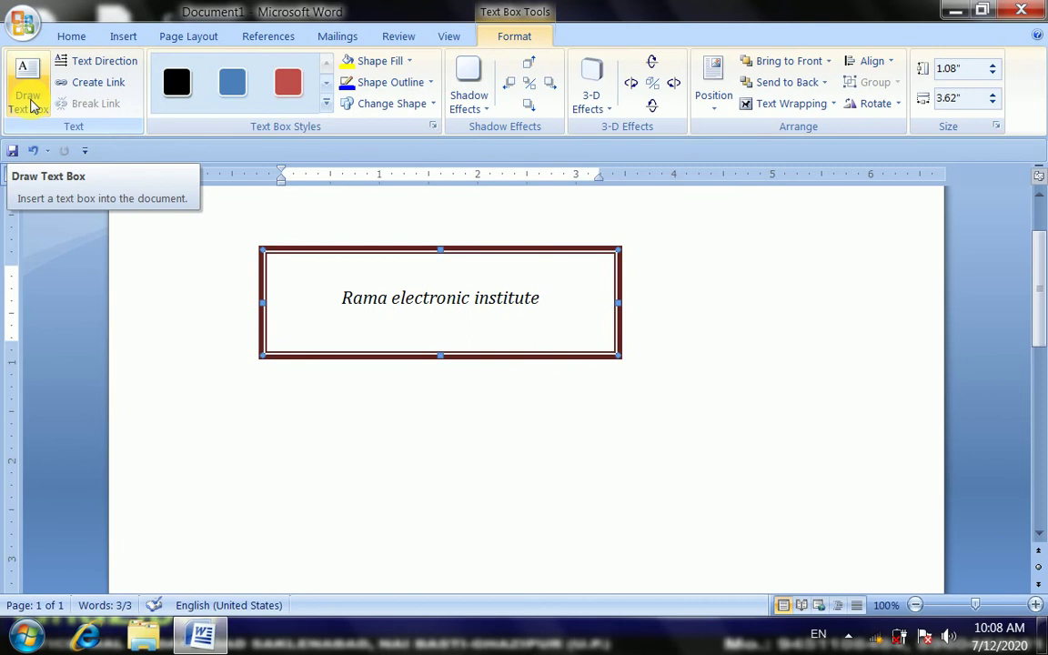
pyautogui.click(119, 37)
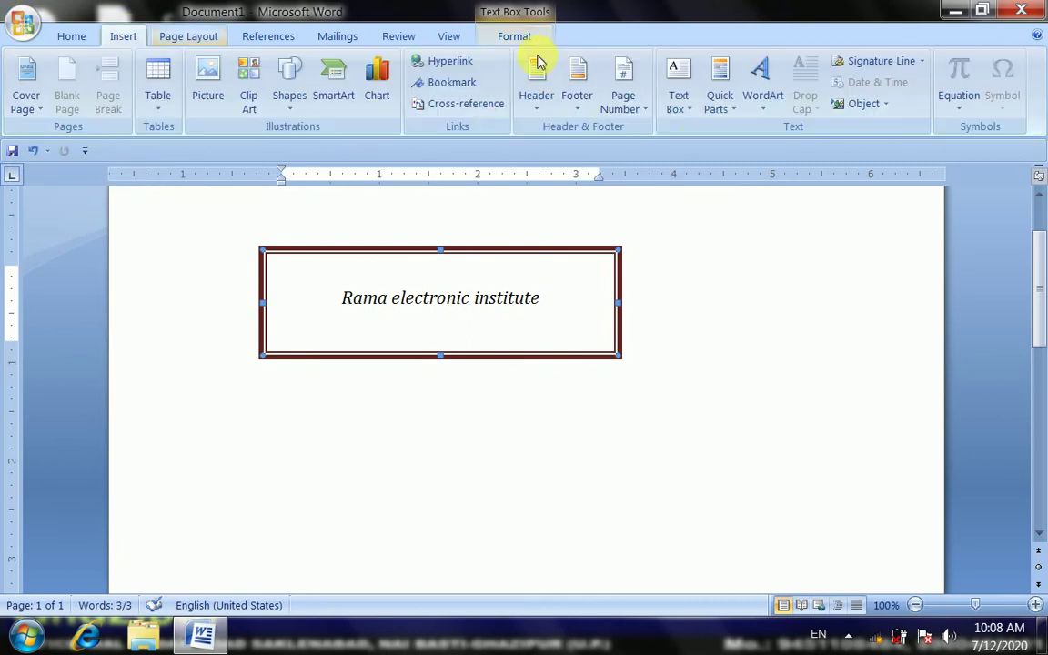
pyautogui.click(687, 95)
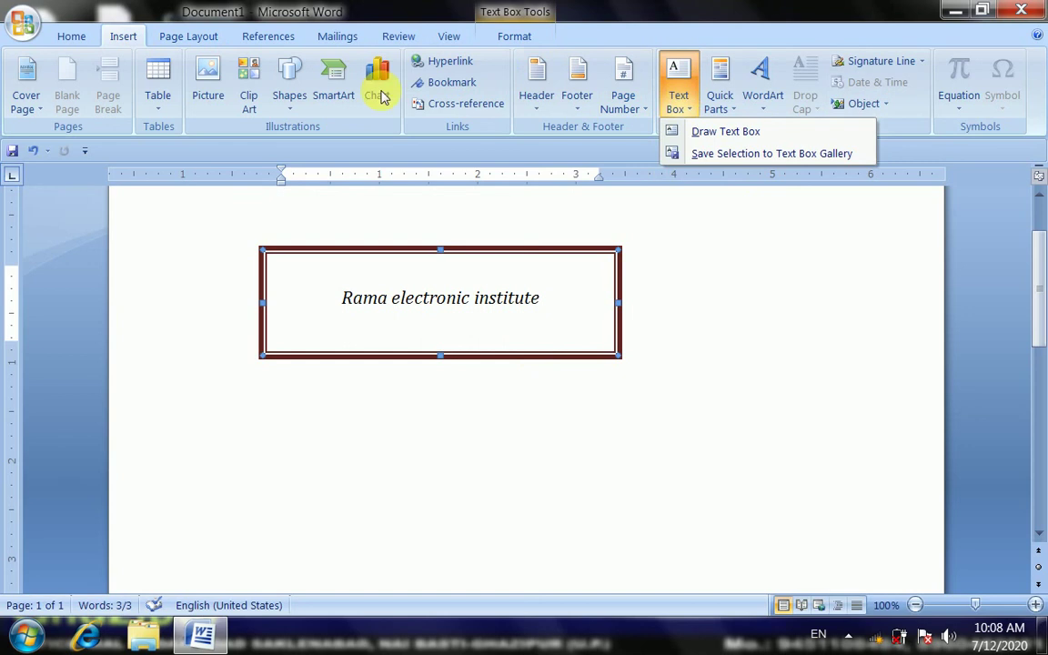
pyautogui.click(728, 347)
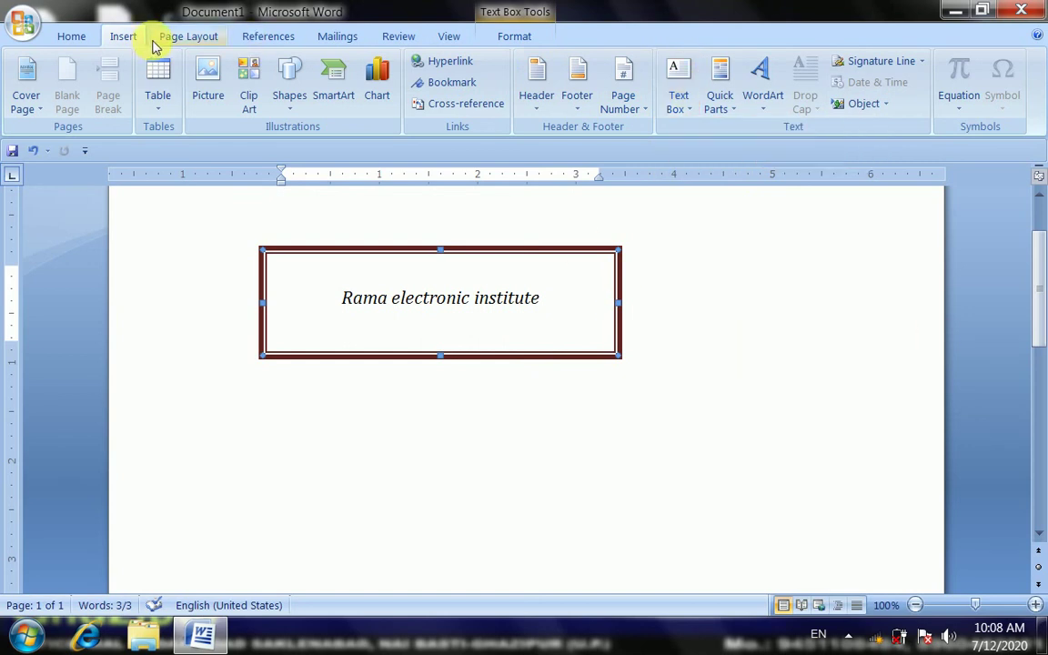
pyautogui.click(518, 36)
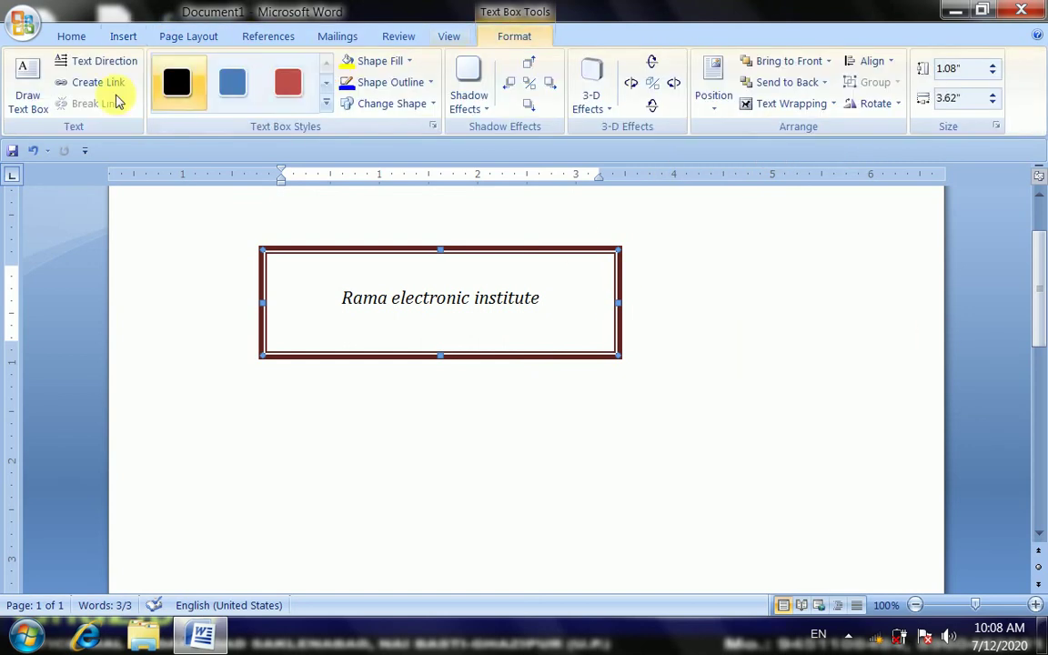
pyautogui.click(22, 94)
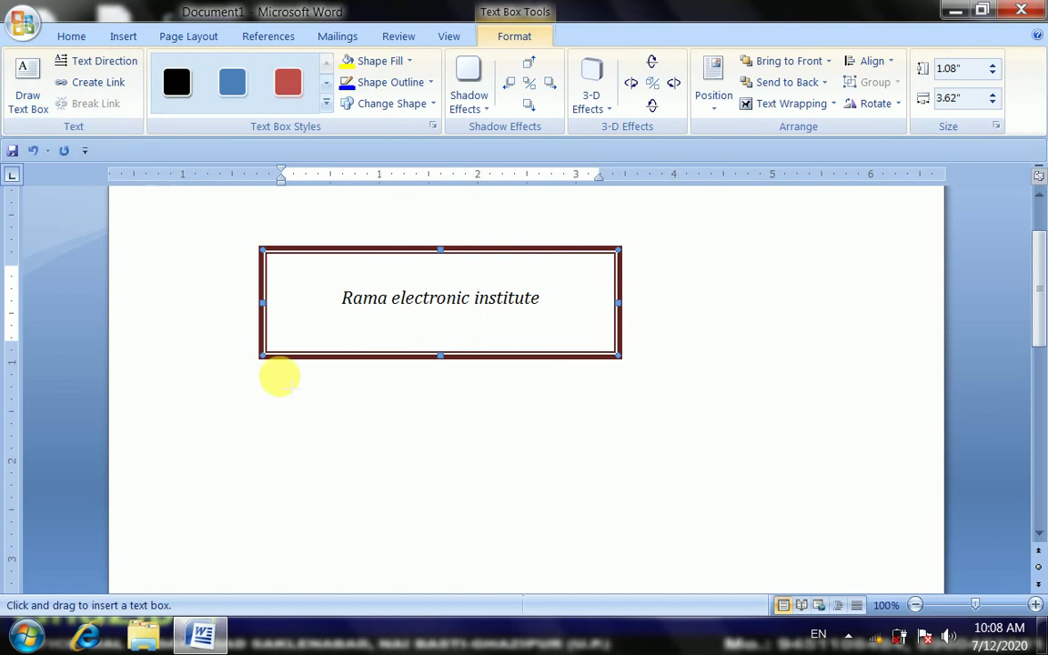
pyautogui.click(37, 102)
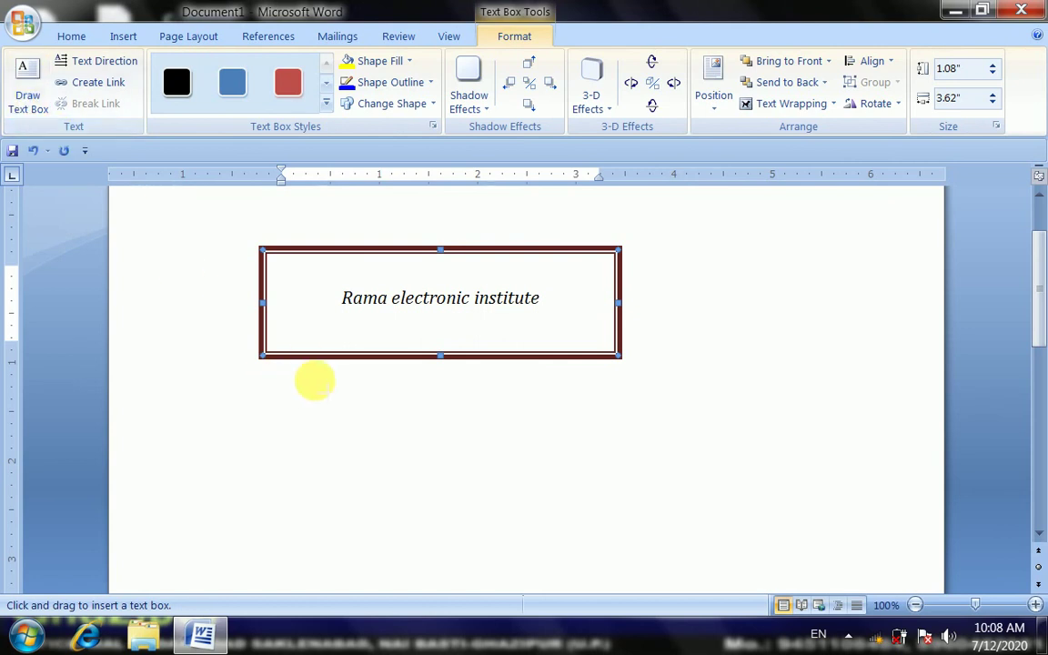
pyautogui.moveTo(311, 377); pyautogui.dragTo(629, 479)
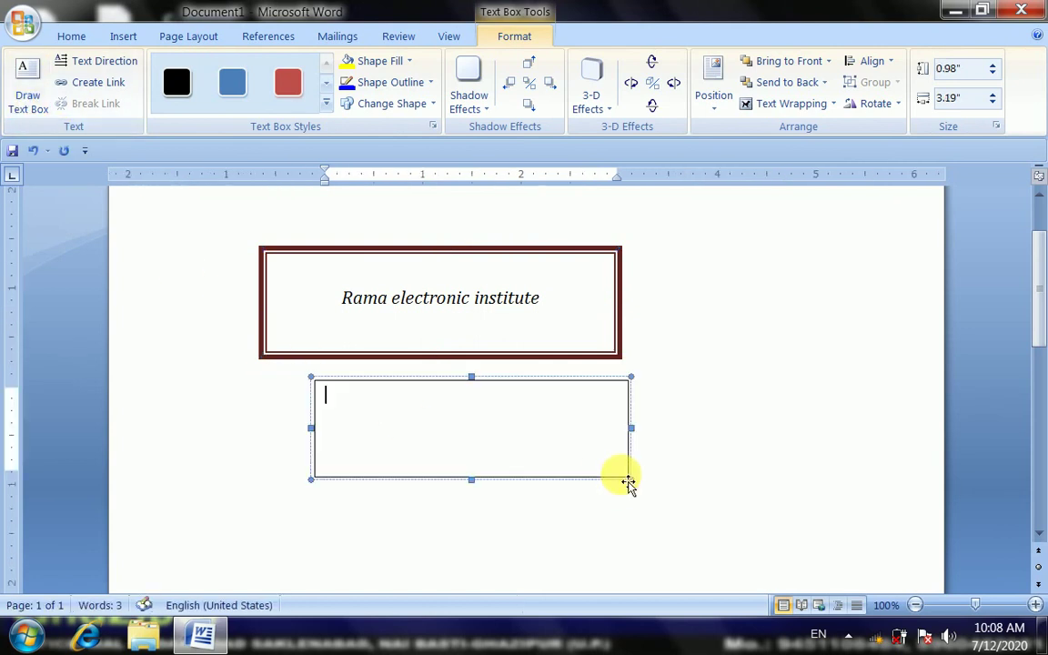
pyautogui.write('dfhd')
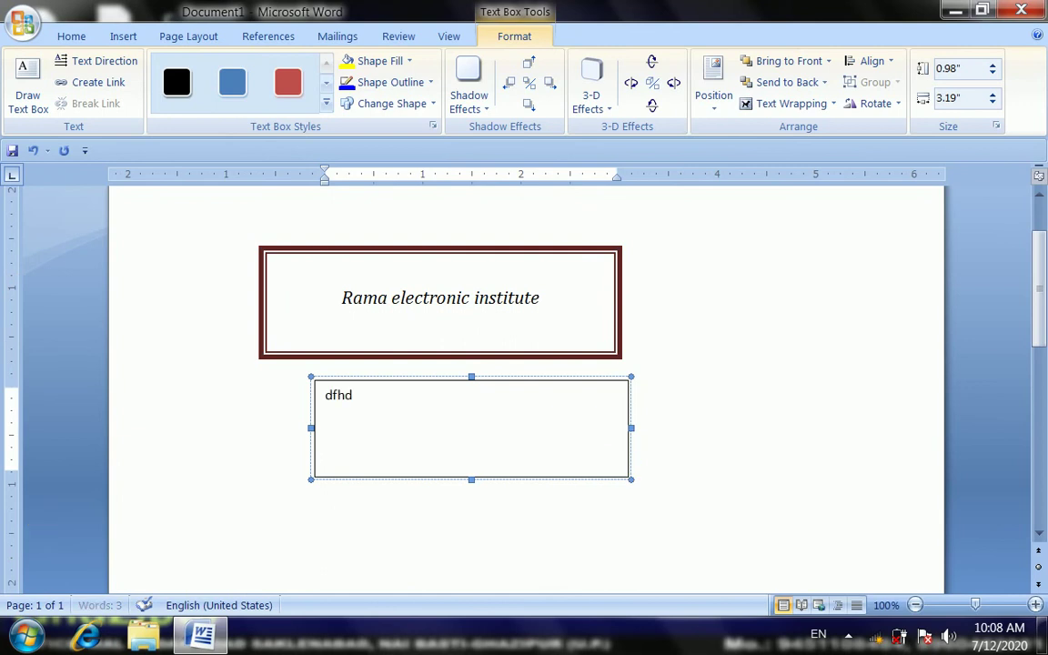
pyautogui.write('fbhfdhfdshbdhd')
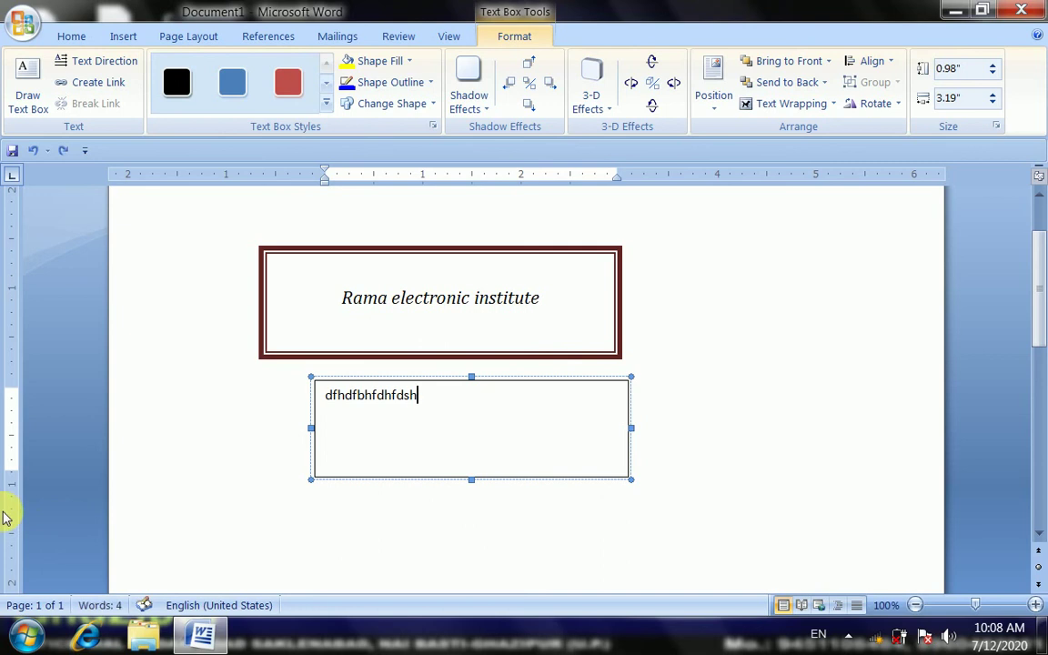
pyautogui.press('BackSpace')
pyautogui.press('BackSpace')
pyautogui.press('BackSpace')
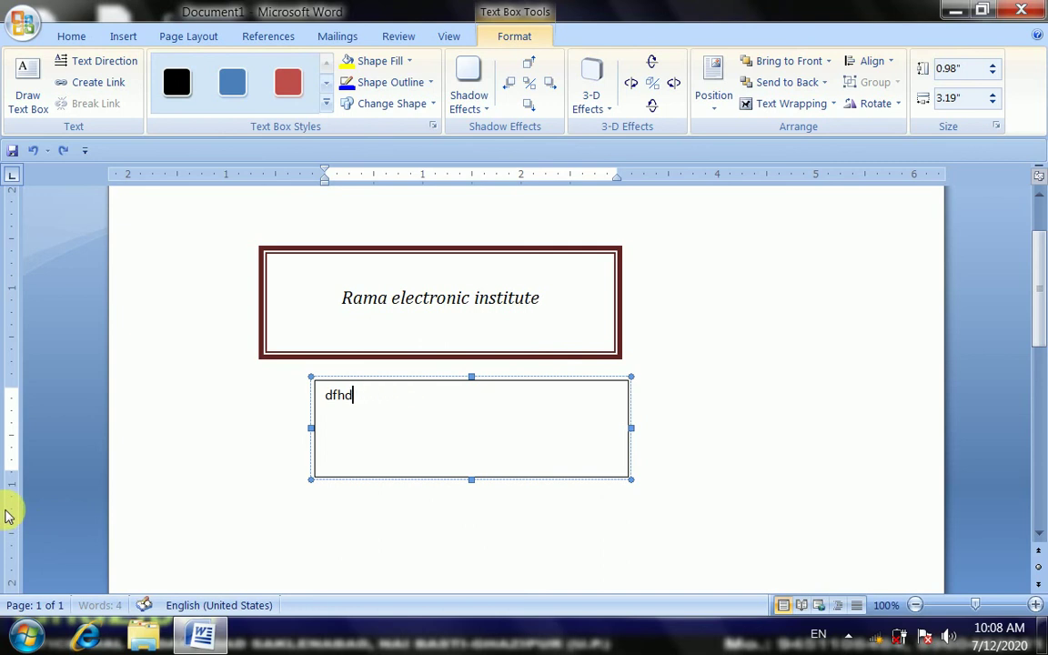
pyautogui.hotkey('ctrl', 'z')
pyautogui.hotkey('ctrl', 'z')
pyautogui.hotkey('ctrl', 'z')
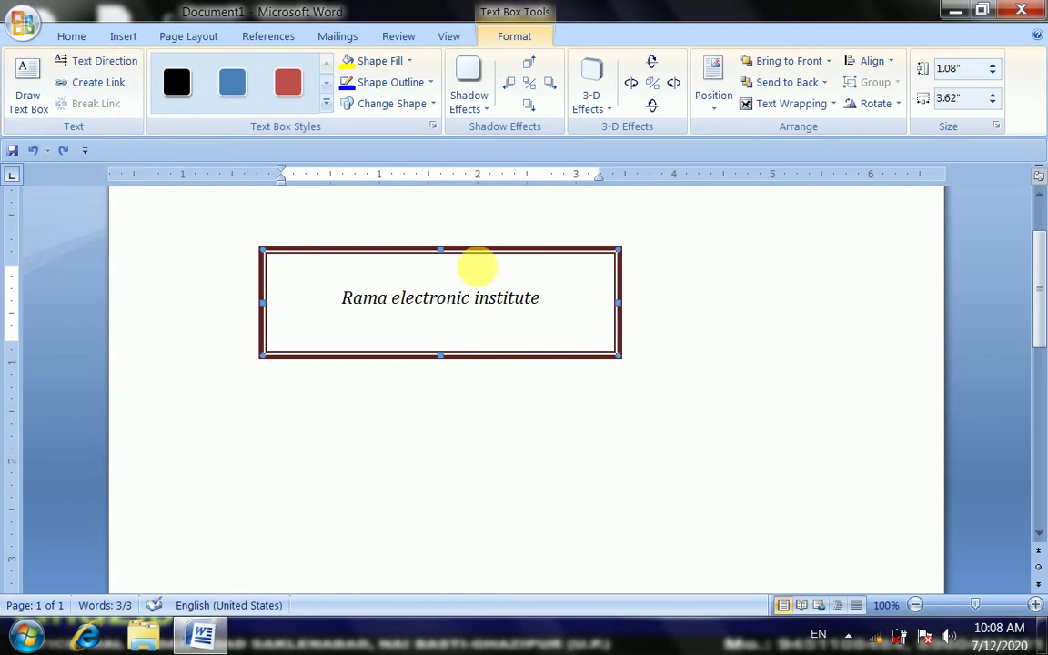
pyautogui.click(502, 299)
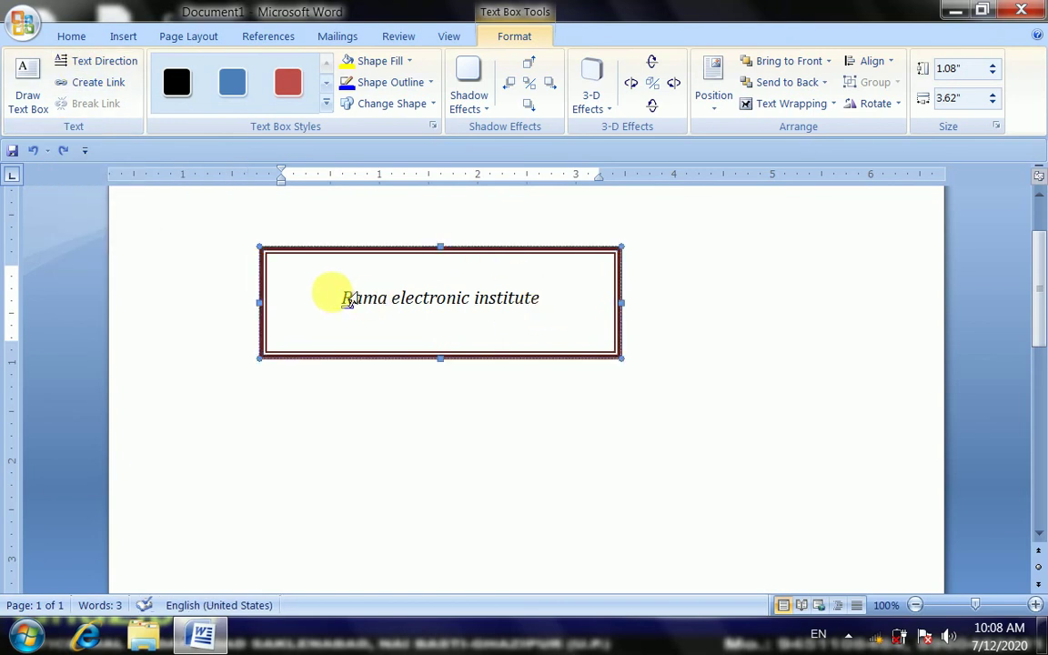
pyautogui.click(561, 304)
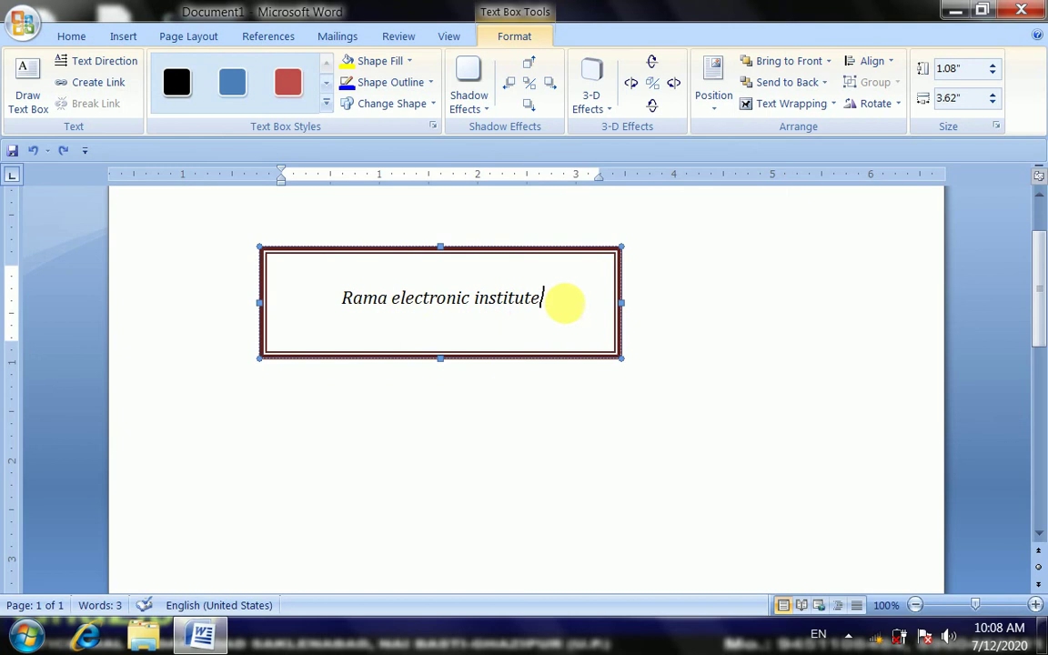
pyautogui.click(87, 69)
pyautogui.click(87, 68)
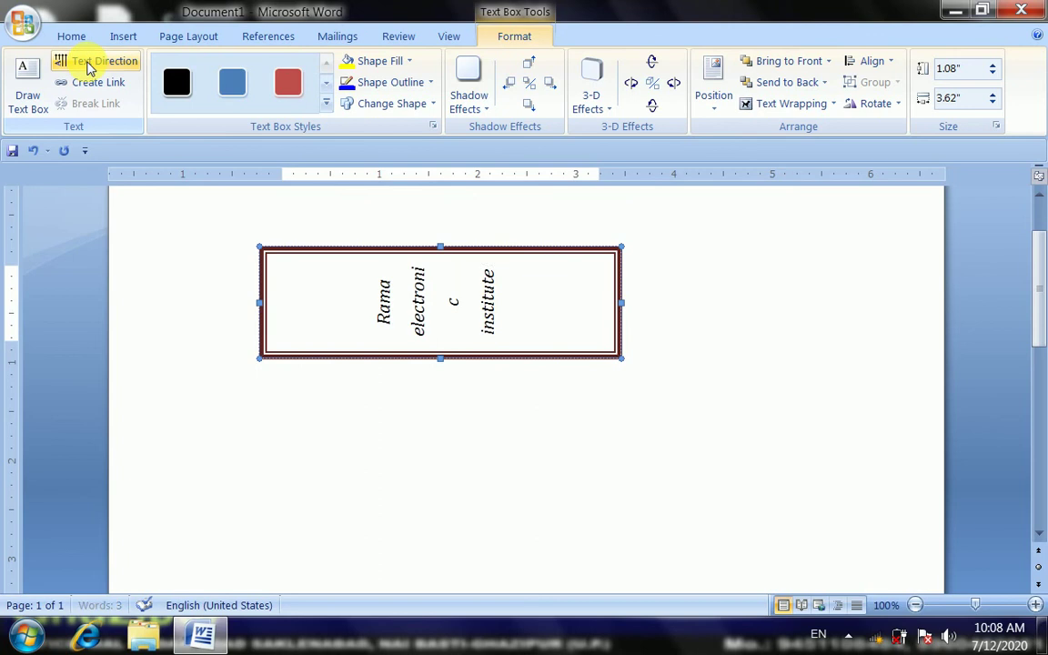
pyautogui.click(88, 70)
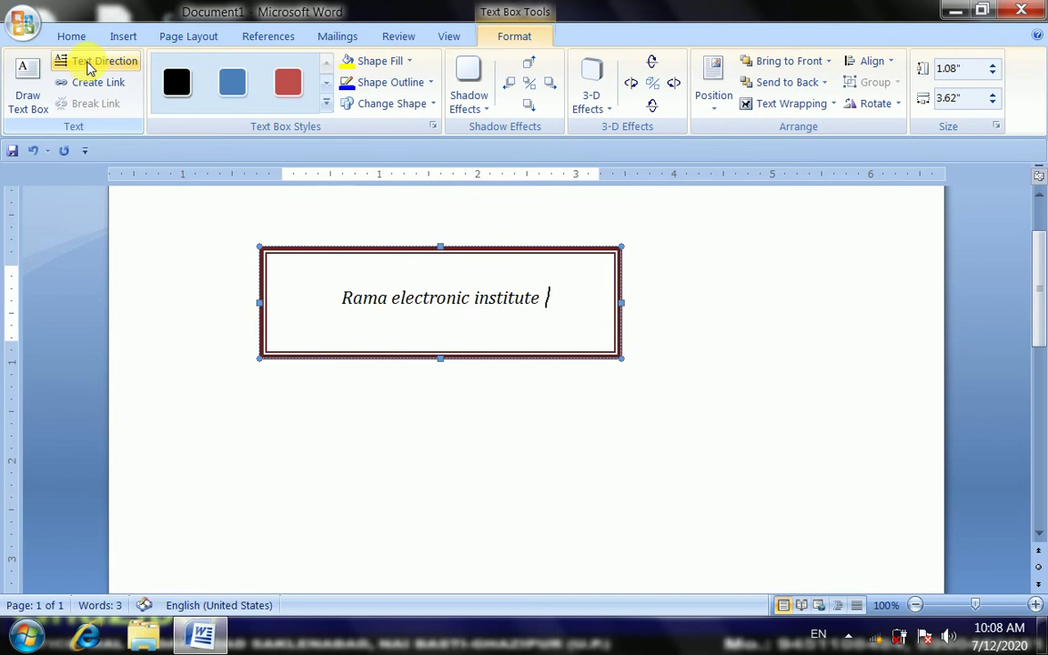
pyautogui.click(88, 69)
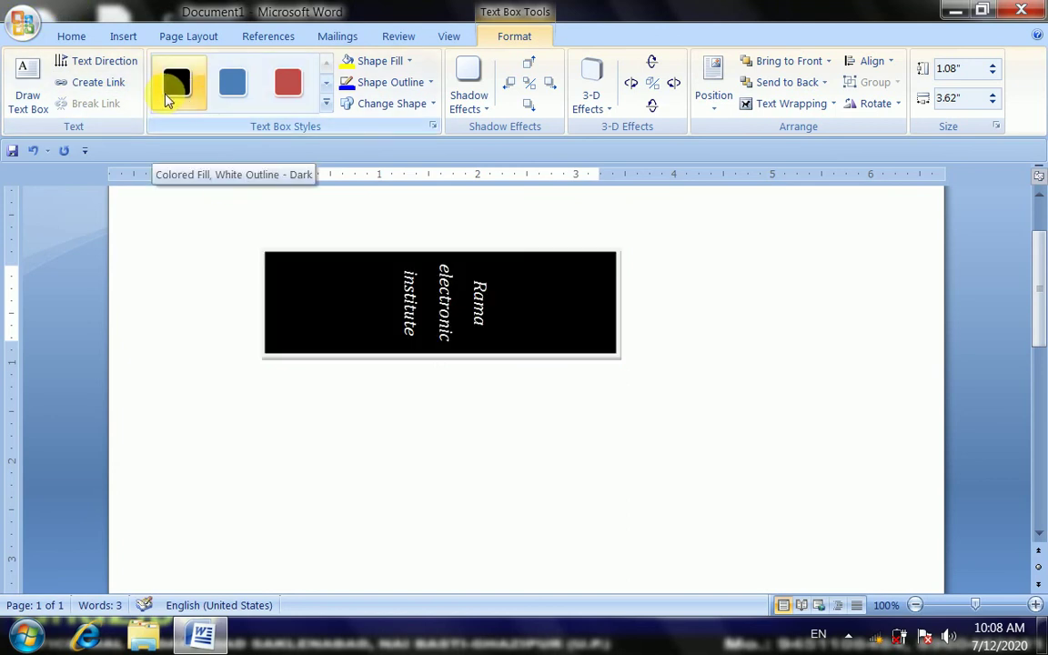
pyautogui.click(80, 65)
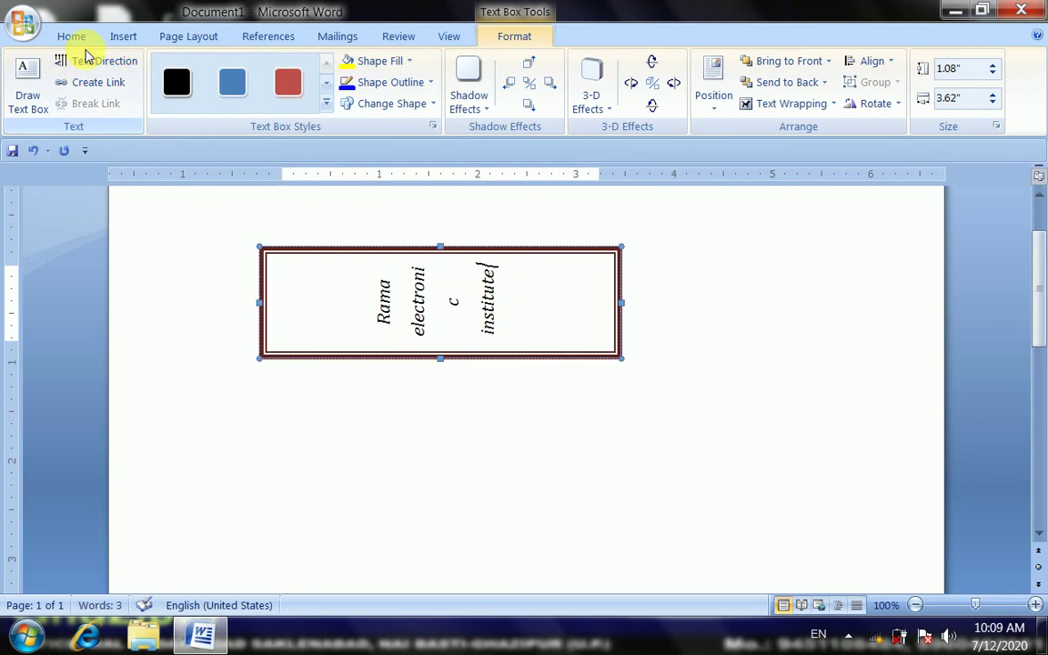
pyautogui.click(87, 60)
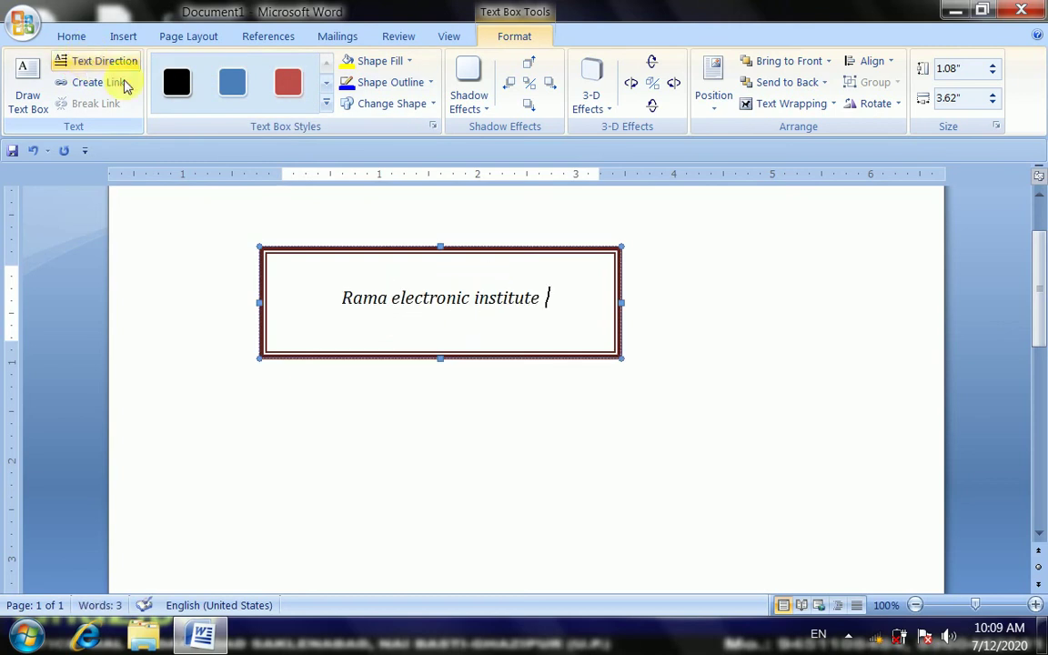
# Try the orange outline style, then apply the gray gradient text box style
pyautogui.click(327, 105)
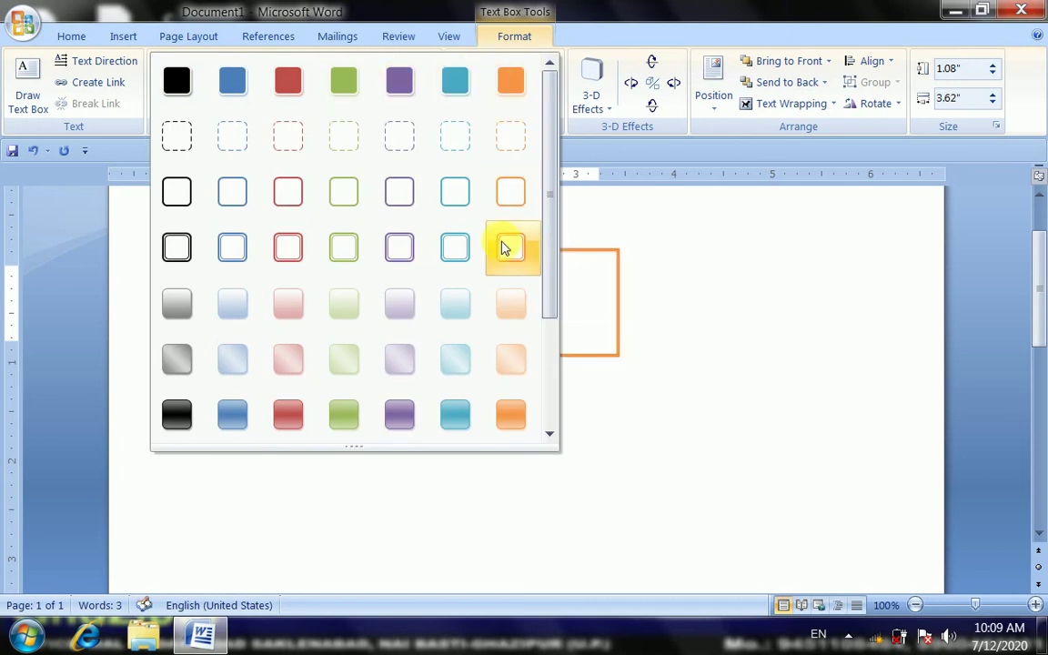
pyautogui.click(496, 250)
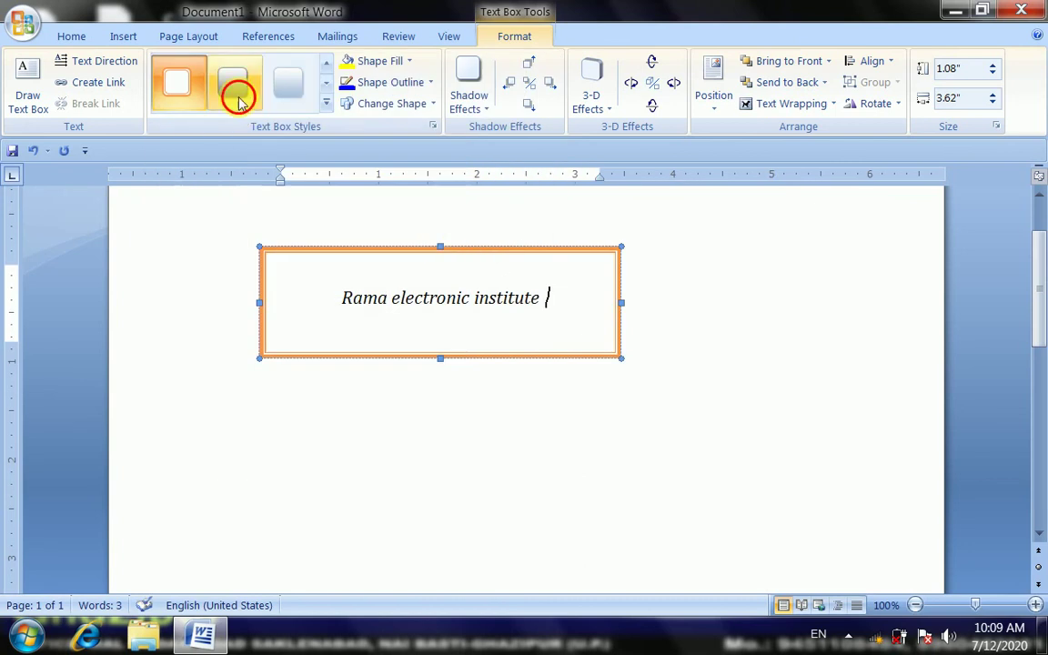
pyautogui.click(291, 84)
pyautogui.click(252, 91)
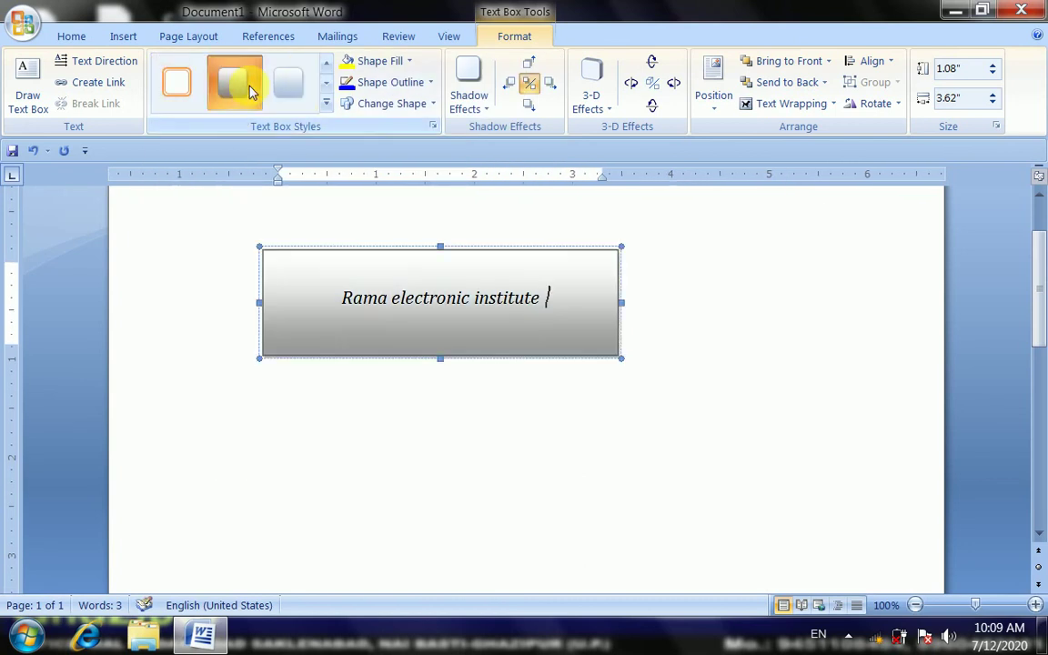
pyautogui.click(355, 487)
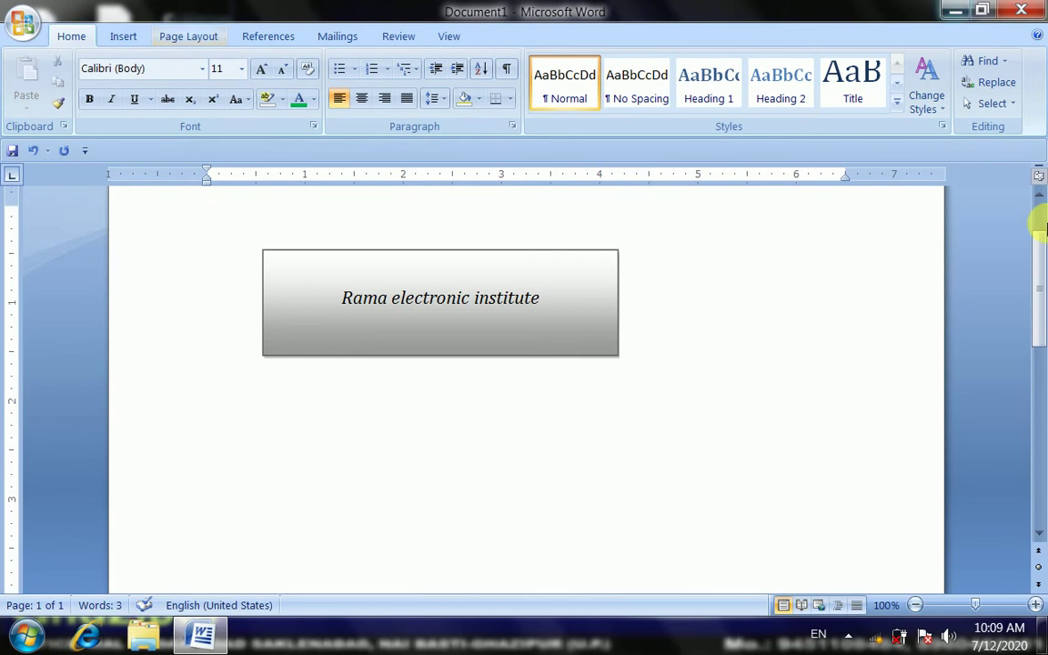
pyautogui.click(388, 272)
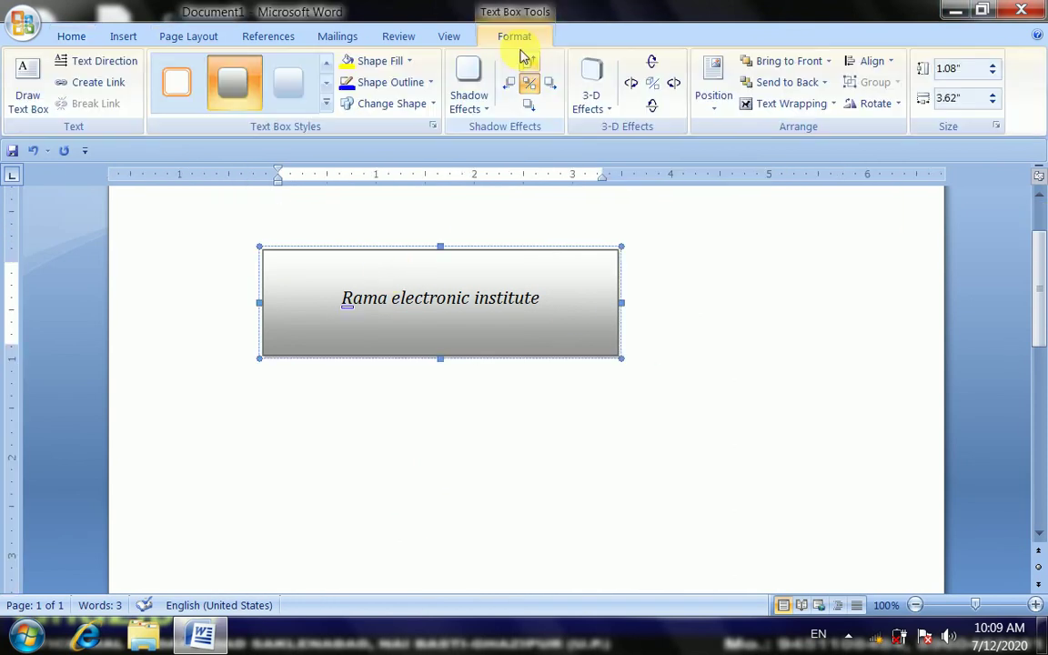
# Fill the text box with blue from the colour picker
pyautogui.click(372, 61)
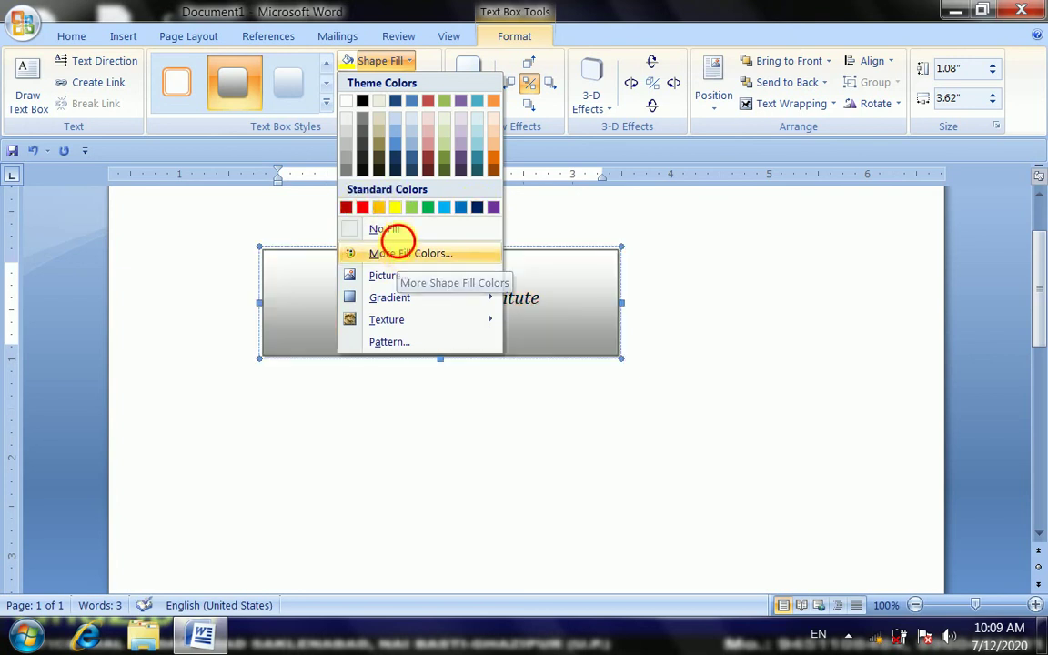
pyautogui.click(397, 254)
pyautogui.click(489, 241)
pyautogui.click(496, 216)
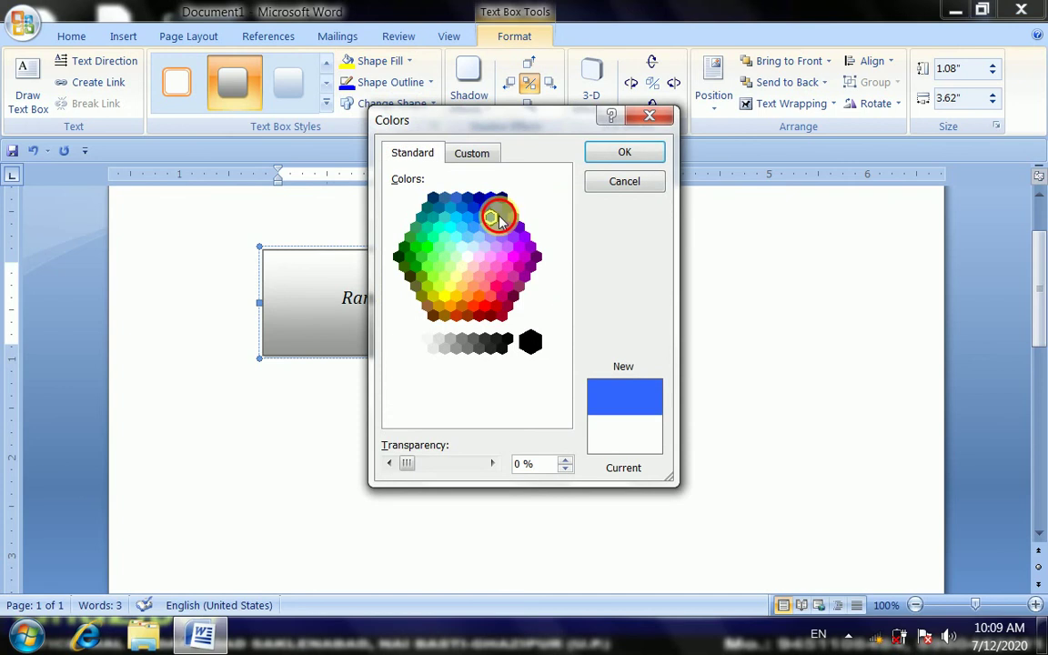
pyautogui.click(626, 152)
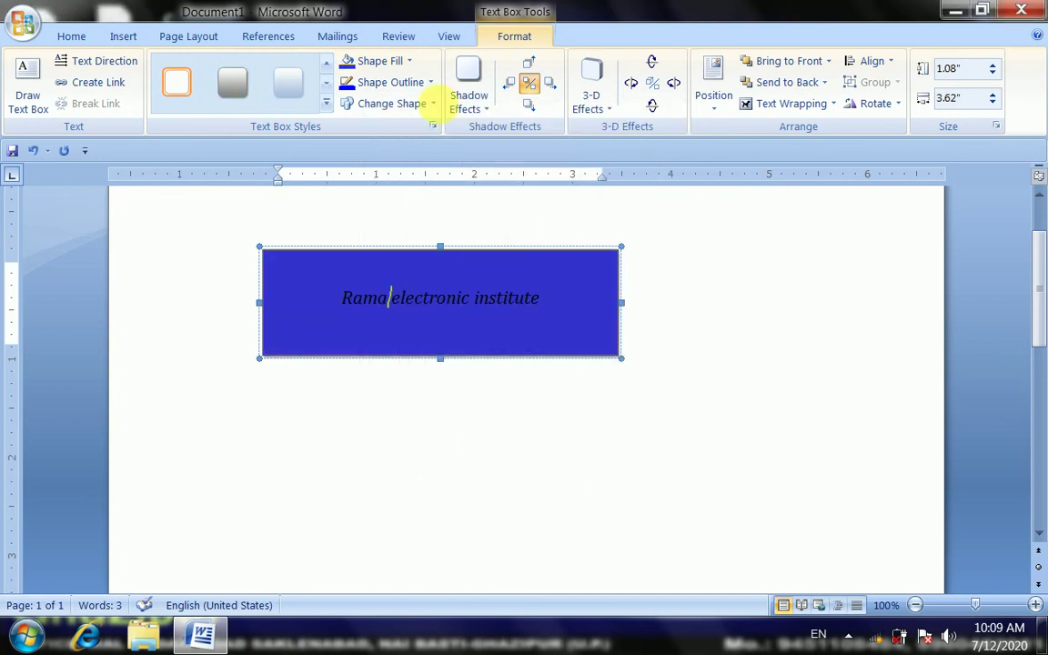
# Replace the fill with the Penguins sample picture
pyautogui.click(406, 61)
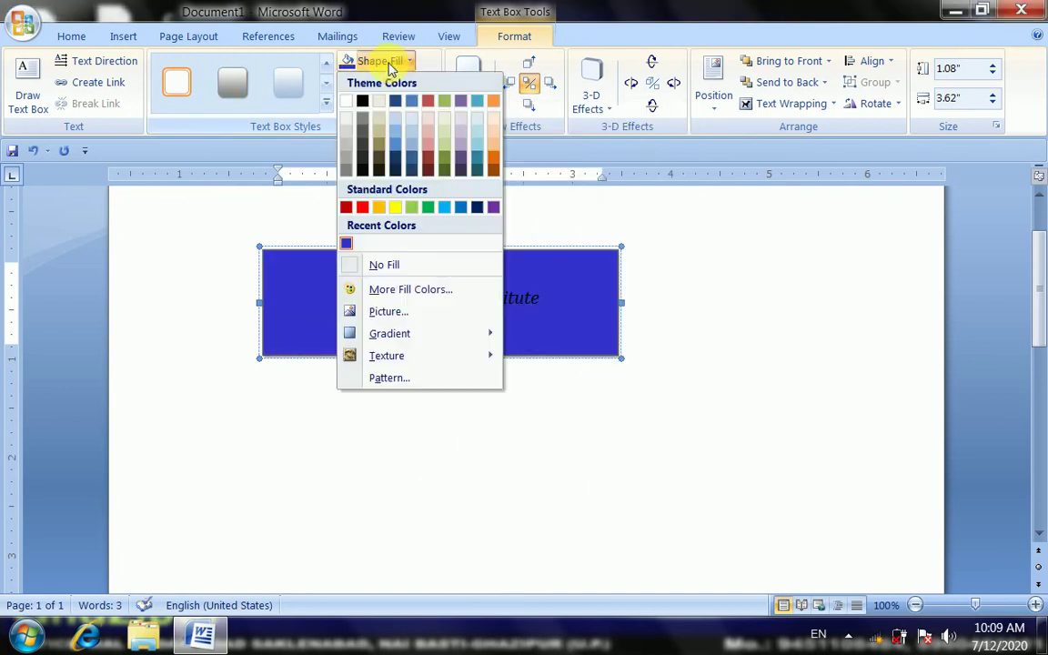
pyautogui.click(403, 315)
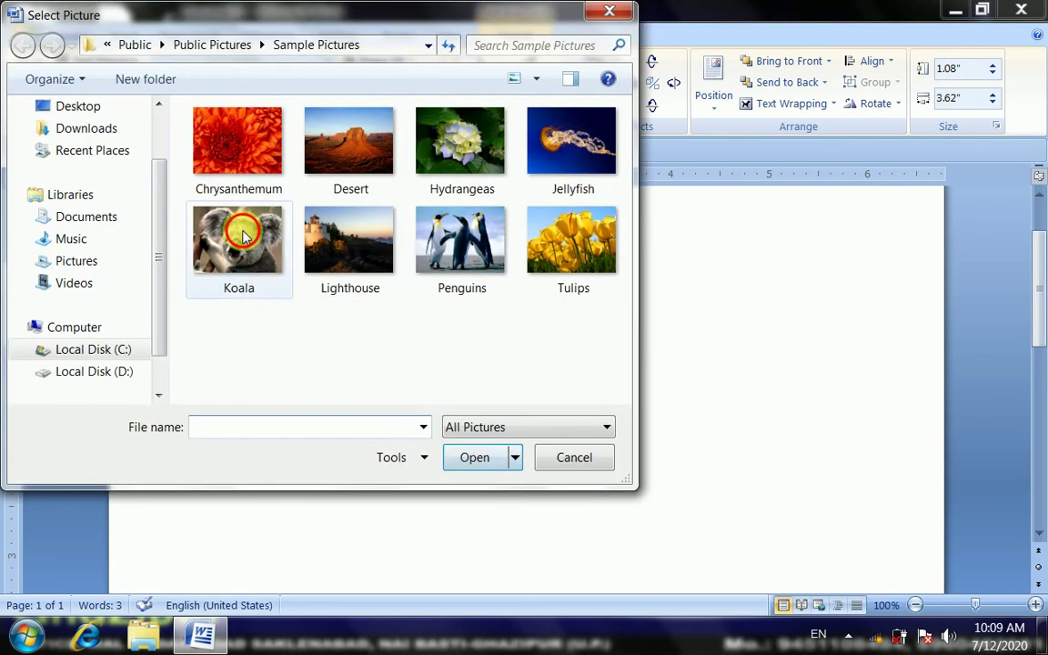
pyautogui.click(236, 141)
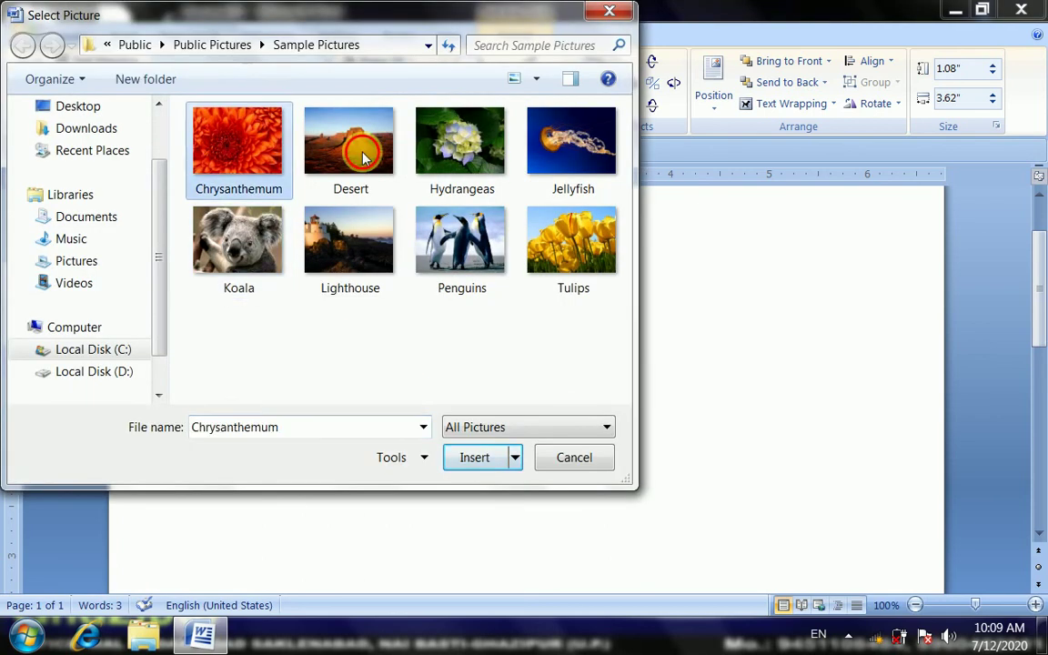
pyautogui.click(353, 127)
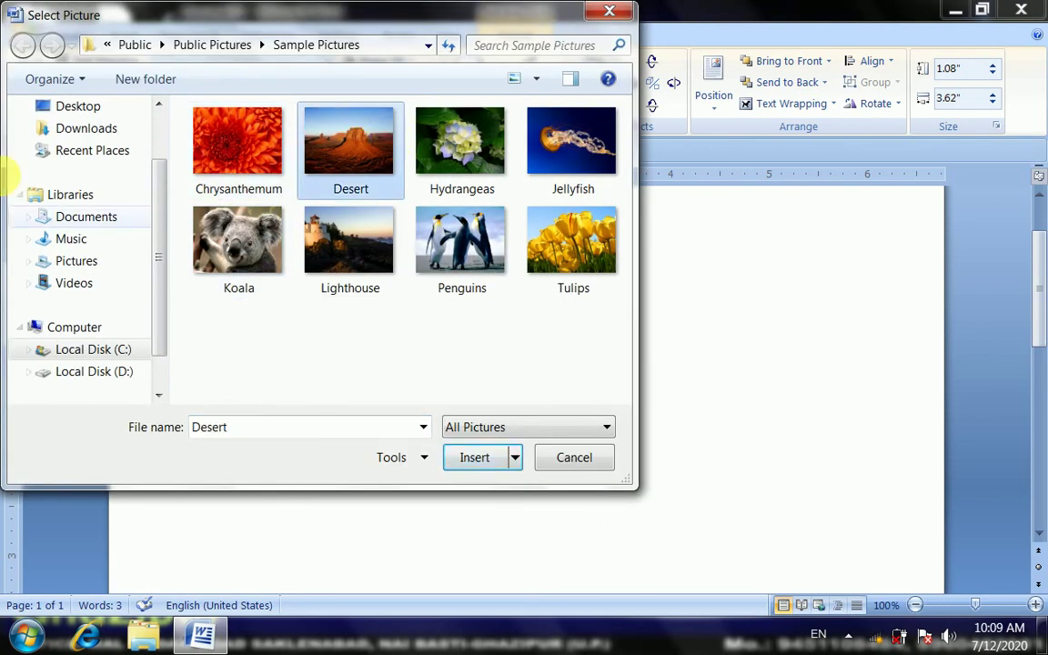
pyautogui.click(458, 244)
pyautogui.click(471, 455)
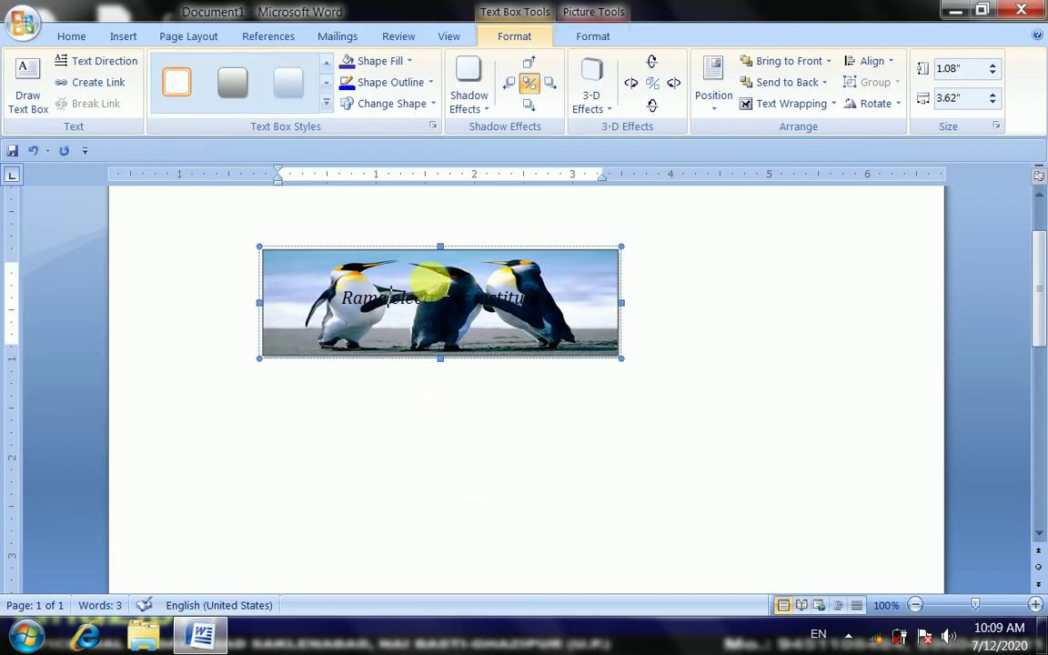
# Try a from-centre gradient, then apply the water-droplets texture and widen the box to 5.11"
pyautogui.click(375, 61)
pyautogui.moveTo(391, 335)
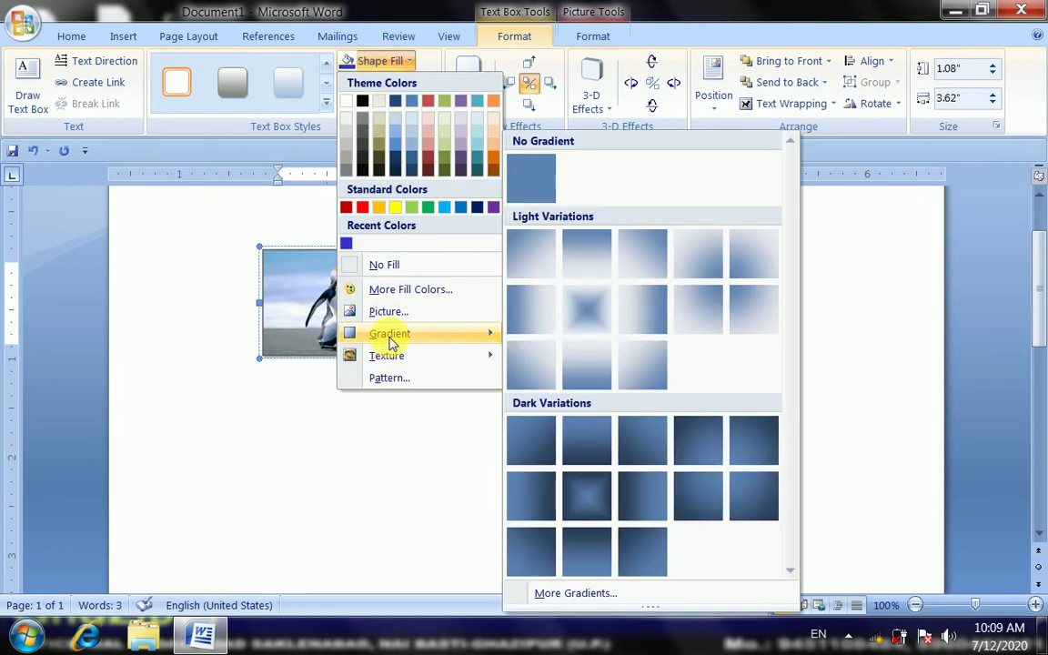
pyautogui.click(586, 309)
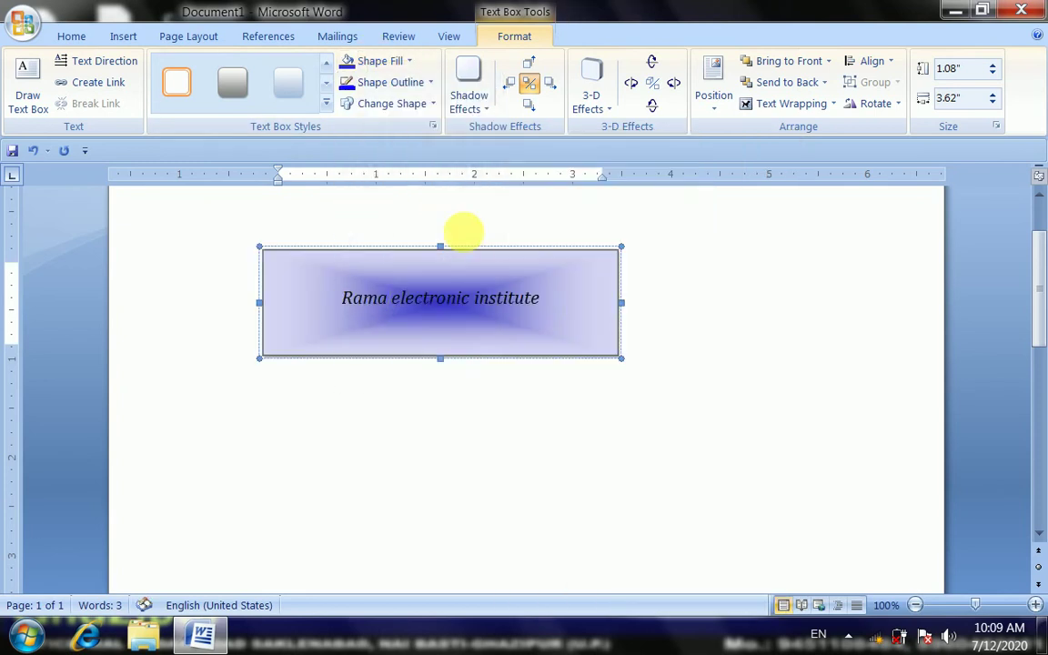
pyautogui.click(378, 57)
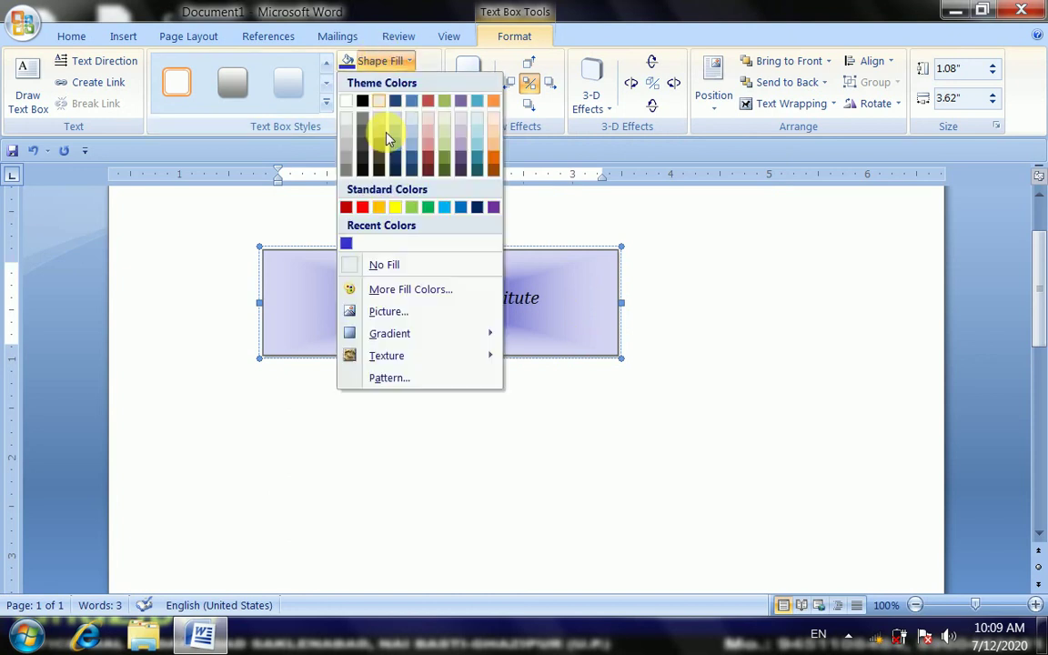
pyautogui.moveTo(421, 335)
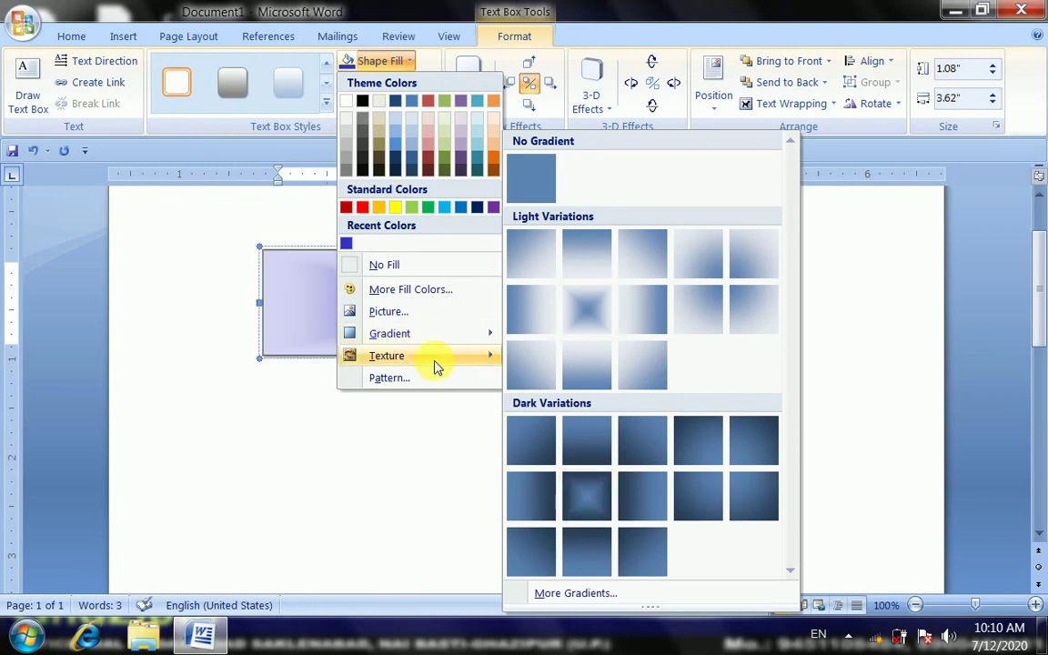
pyautogui.moveTo(354, 365)
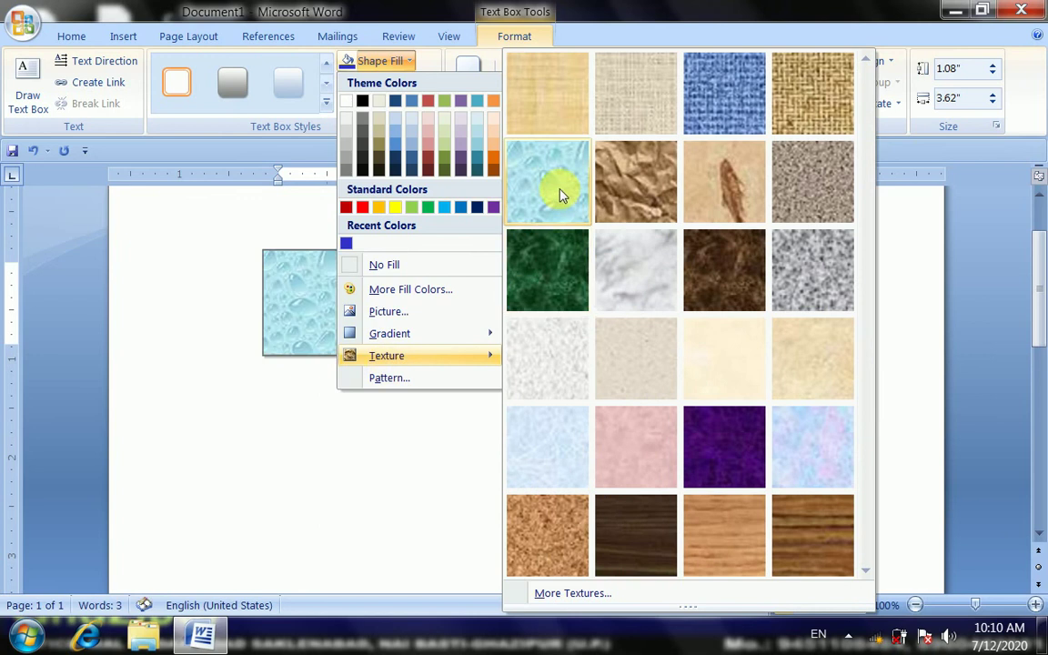
pyautogui.press('Escape')
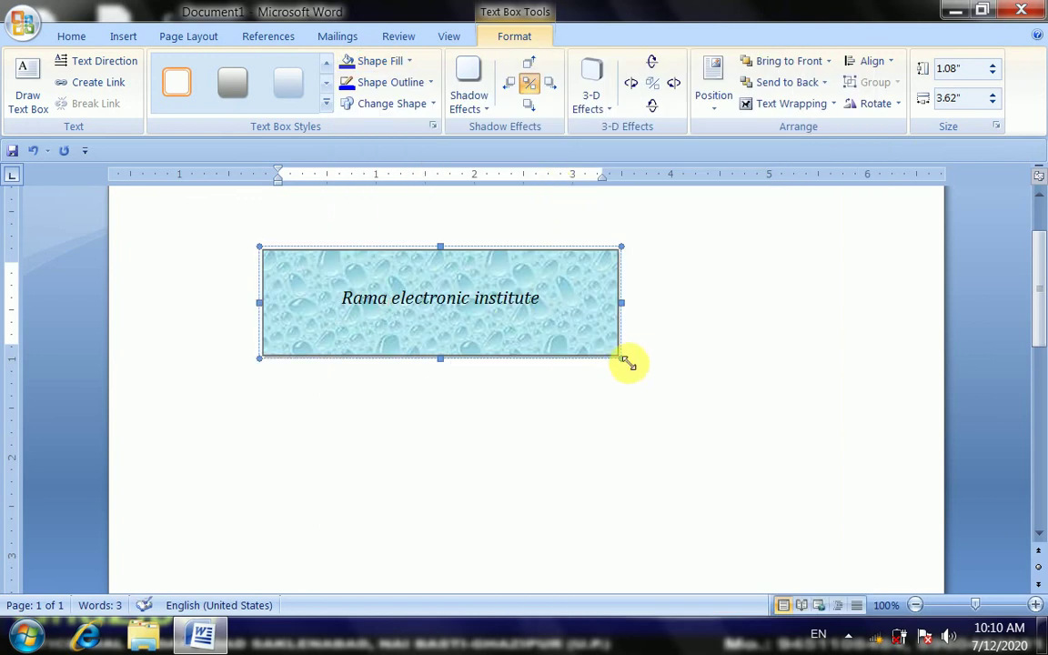
pyautogui.moveTo(622, 358); pyautogui.dragTo(766, 345)
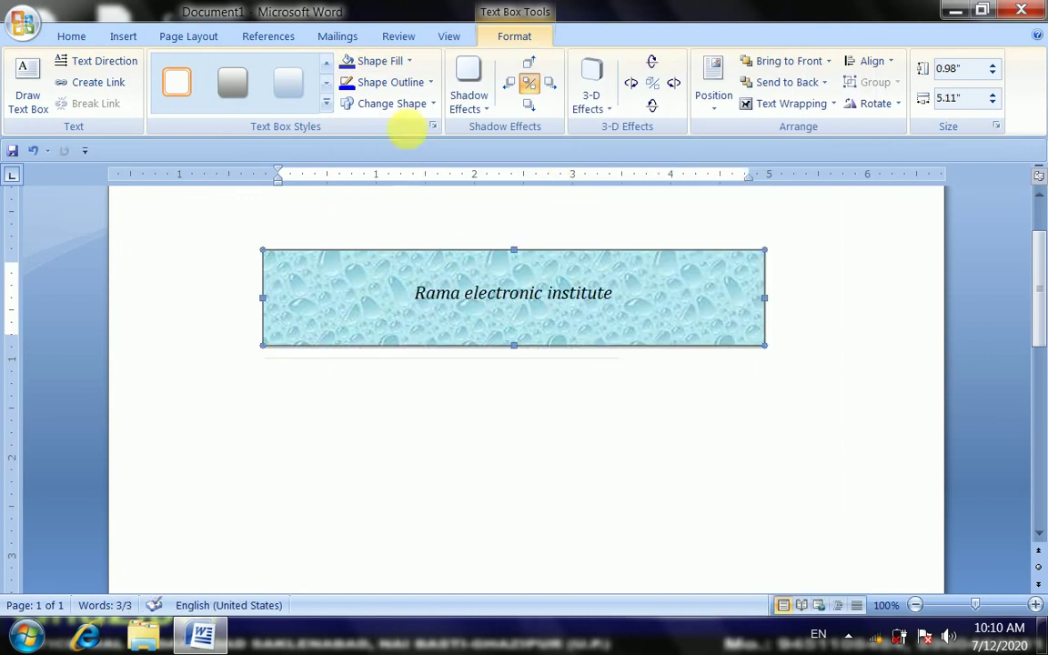
# Select 'Rama electronic institute' and grow its font size to 26 pt
pyautogui.click(630, 292)
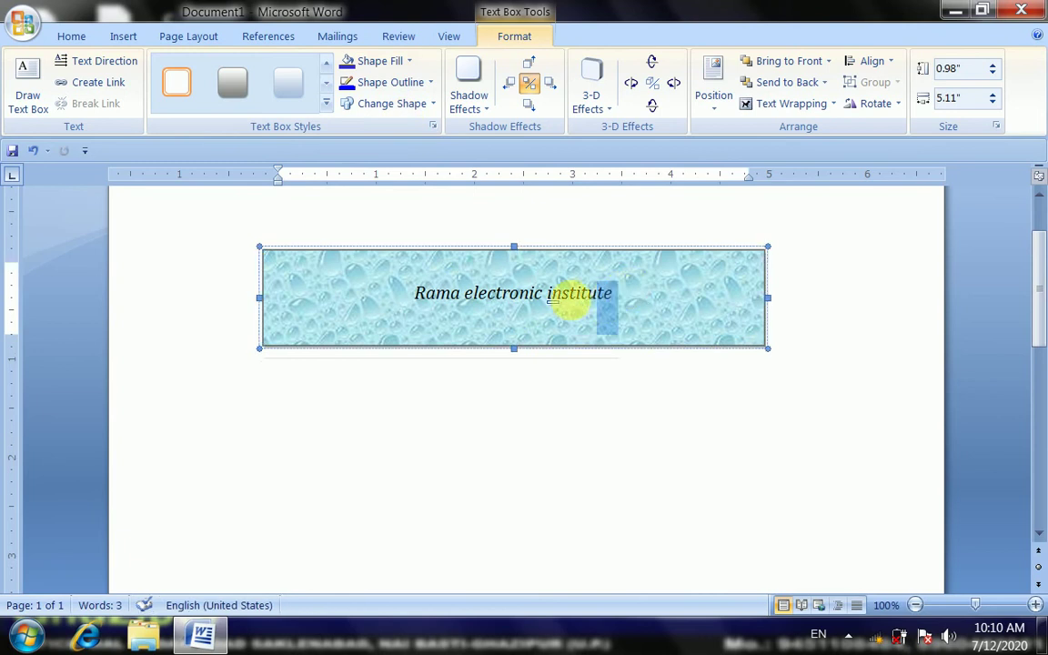
pyautogui.moveTo(630, 292); pyautogui.dragTo(414, 293)
pyautogui.click(71, 36)
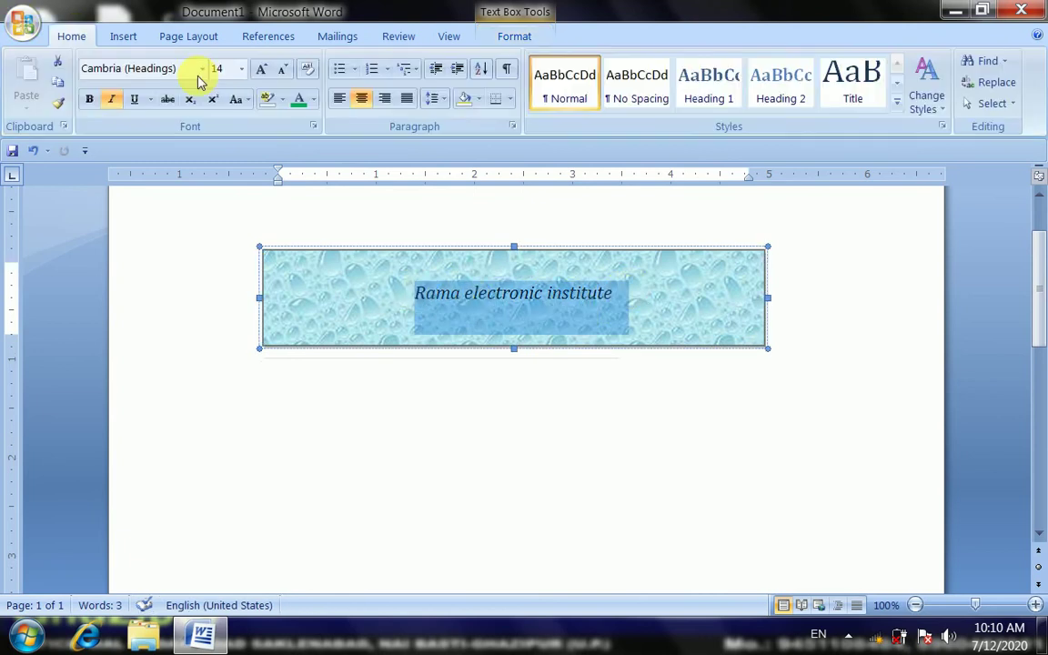
pyautogui.click(262, 69)
pyautogui.click(262, 69)
pyautogui.click(262, 69)
pyautogui.click(262, 69)
pyautogui.click(262, 69)
pyautogui.click(262, 69)
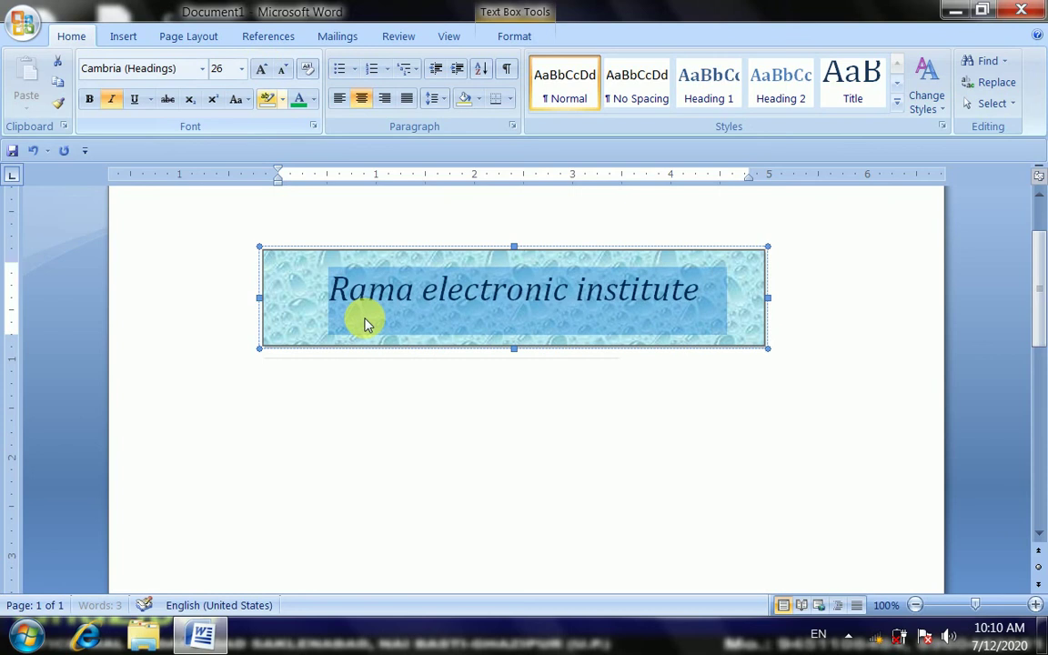
pyautogui.click(362, 355)
pyautogui.click(706, 304)
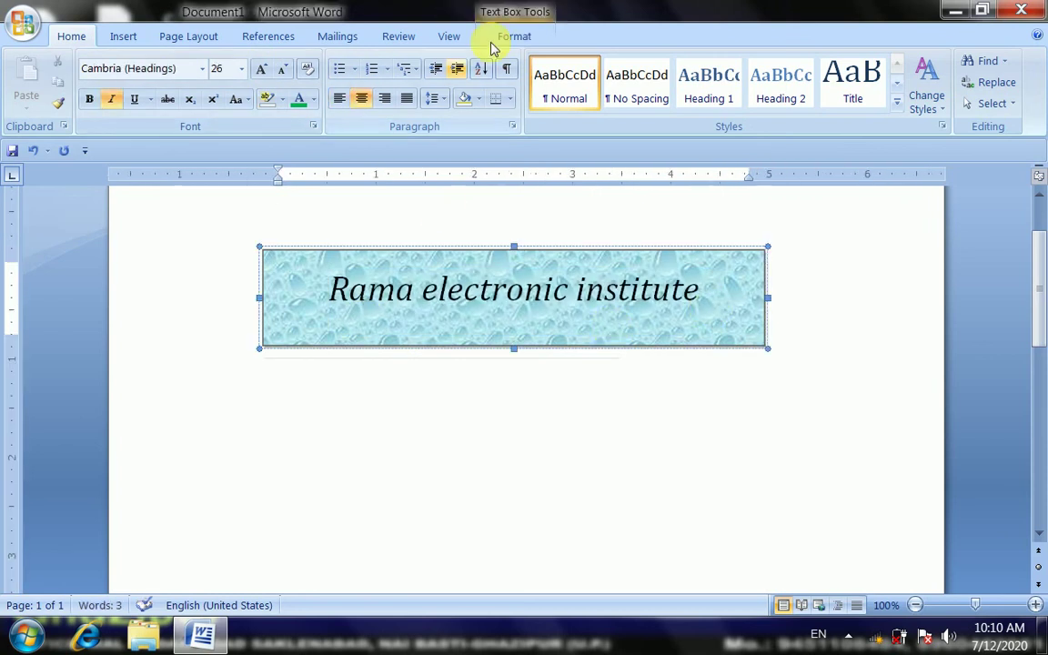
pyautogui.click(510, 36)
# Fill the box with a Solid diamond pattern, red background and light-blue foreground
pyautogui.click(373, 64)
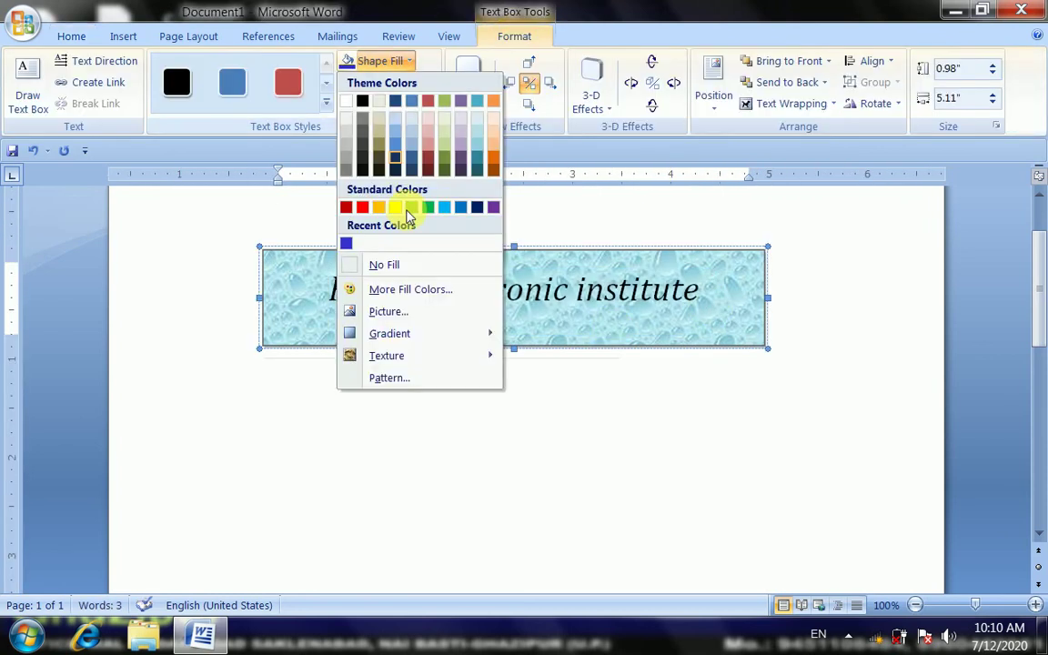
pyautogui.click(390, 377)
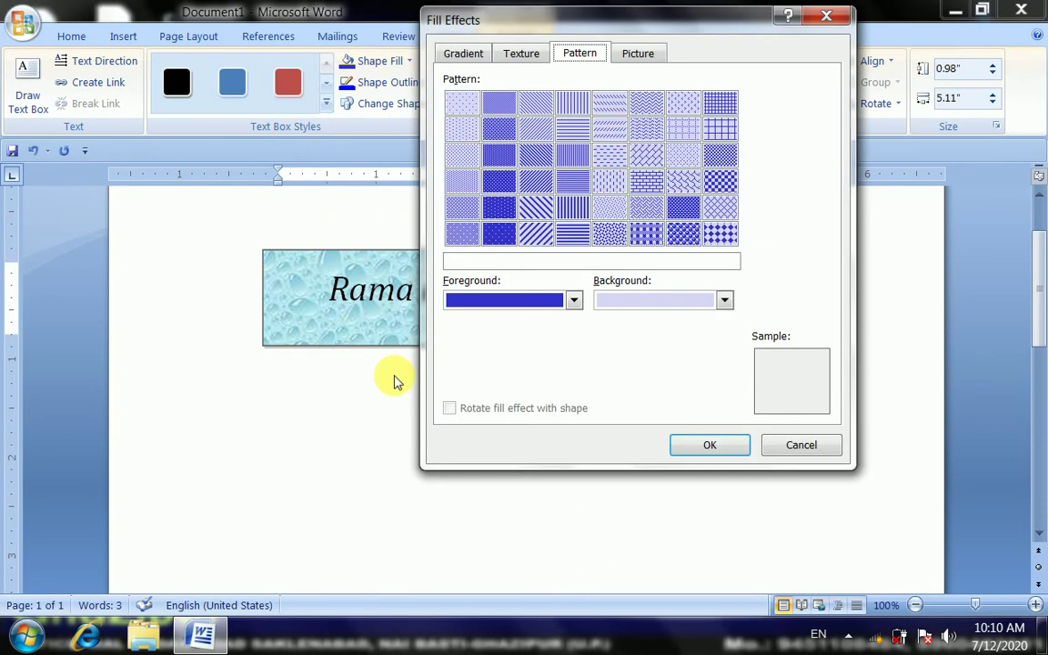
pyautogui.click(648, 179)
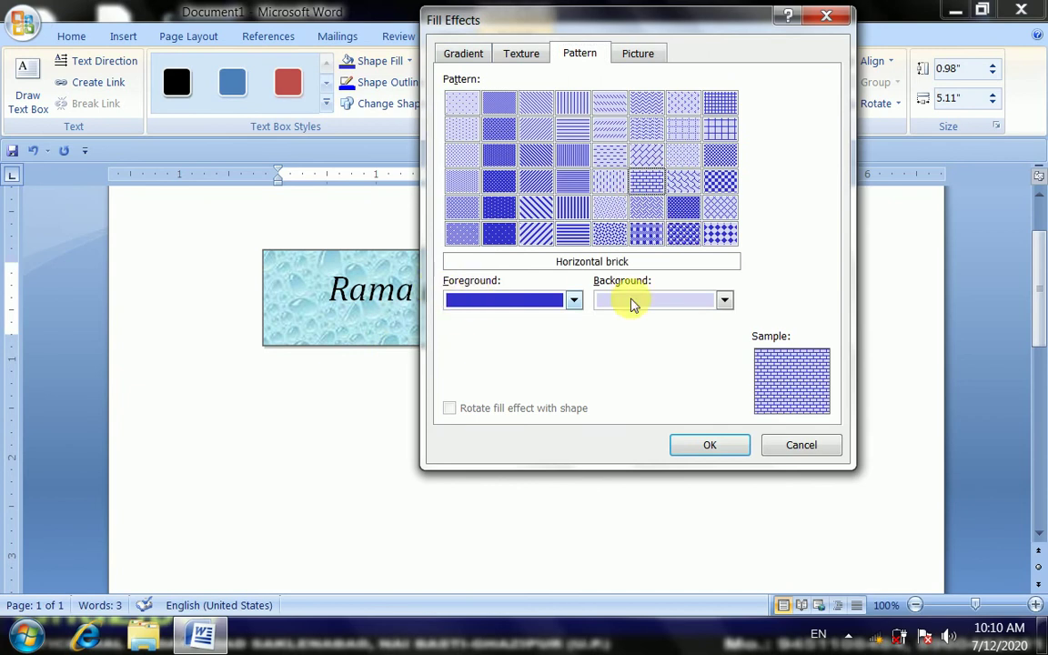
pyautogui.click(725, 303)
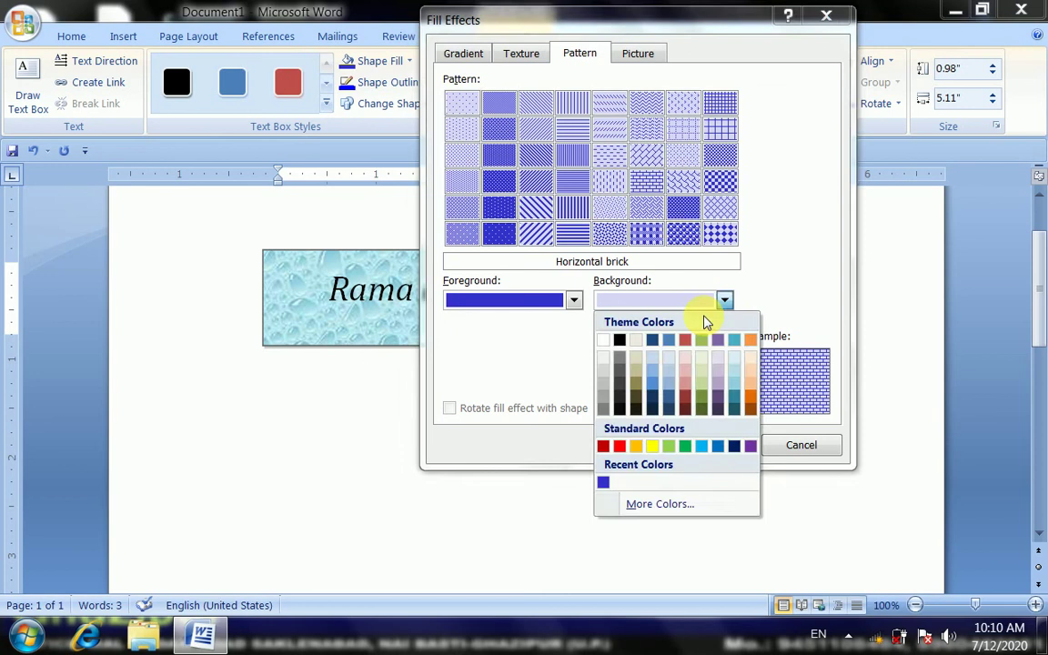
pyautogui.click(619, 445)
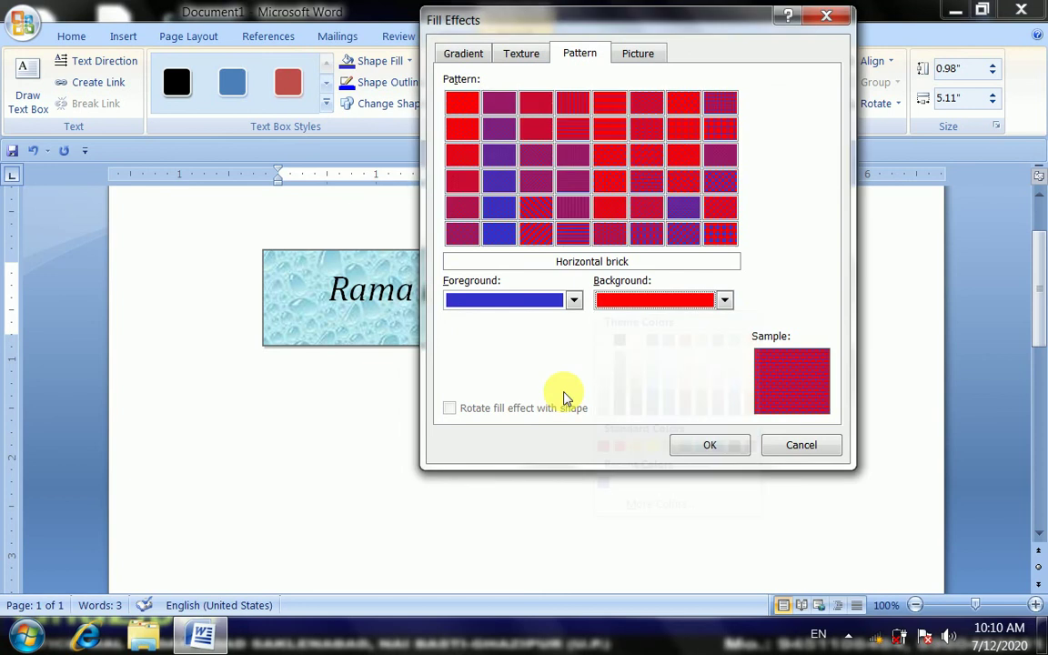
pyautogui.click(572, 304)
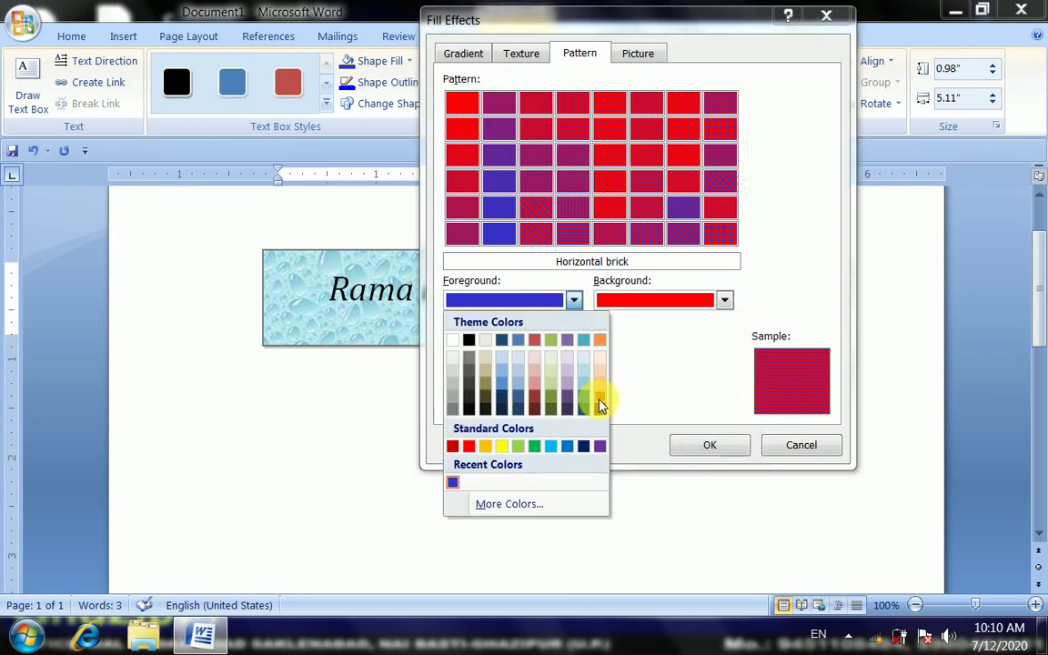
pyautogui.click(599, 401)
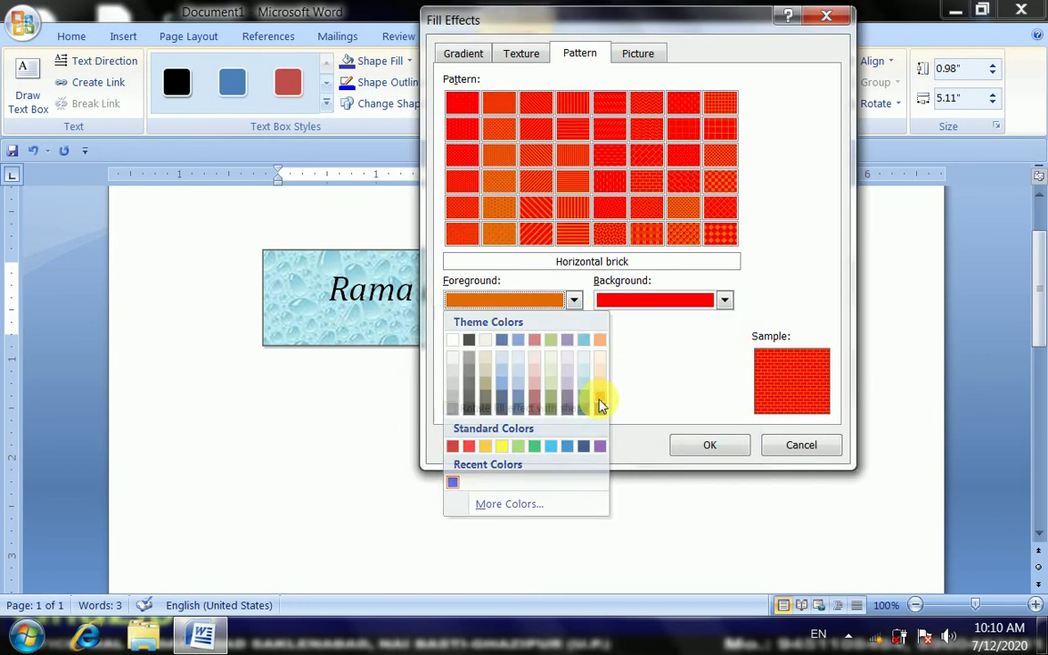
pyautogui.click(574, 303)
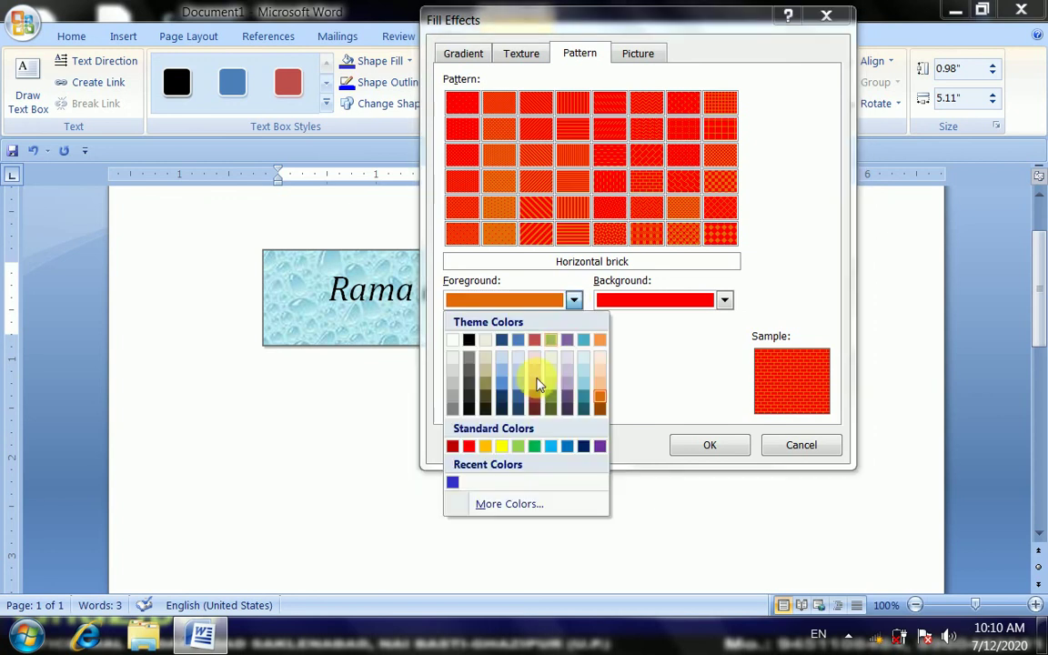
pyautogui.click(551, 446)
pyautogui.click(647, 235)
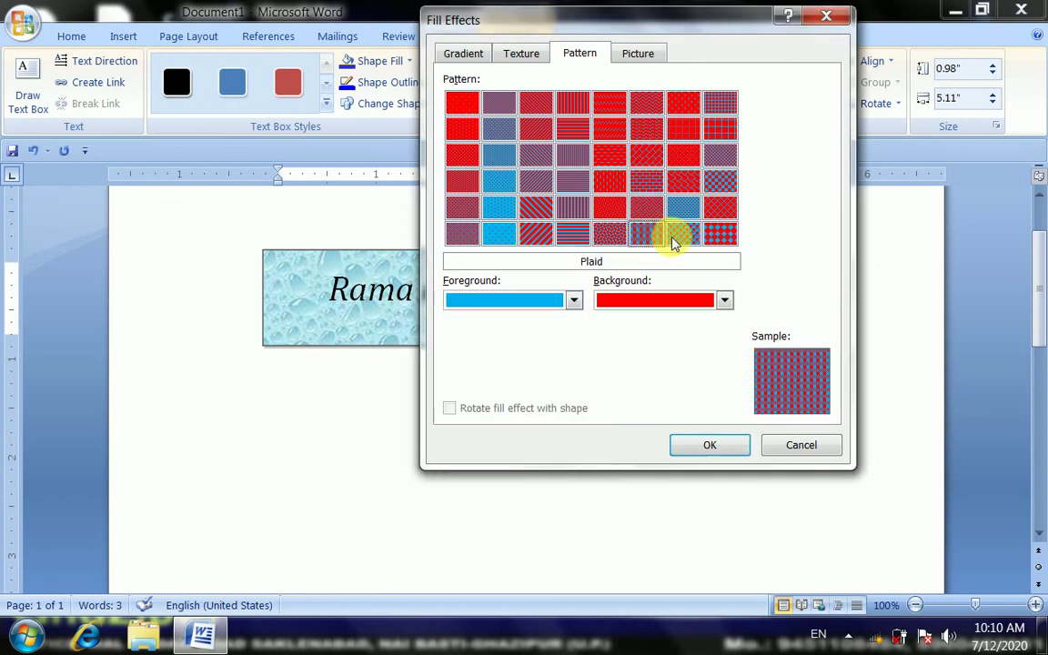
pyautogui.click(684, 235)
pyautogui.click(720, 235)
pyautogui.click(699, 445)
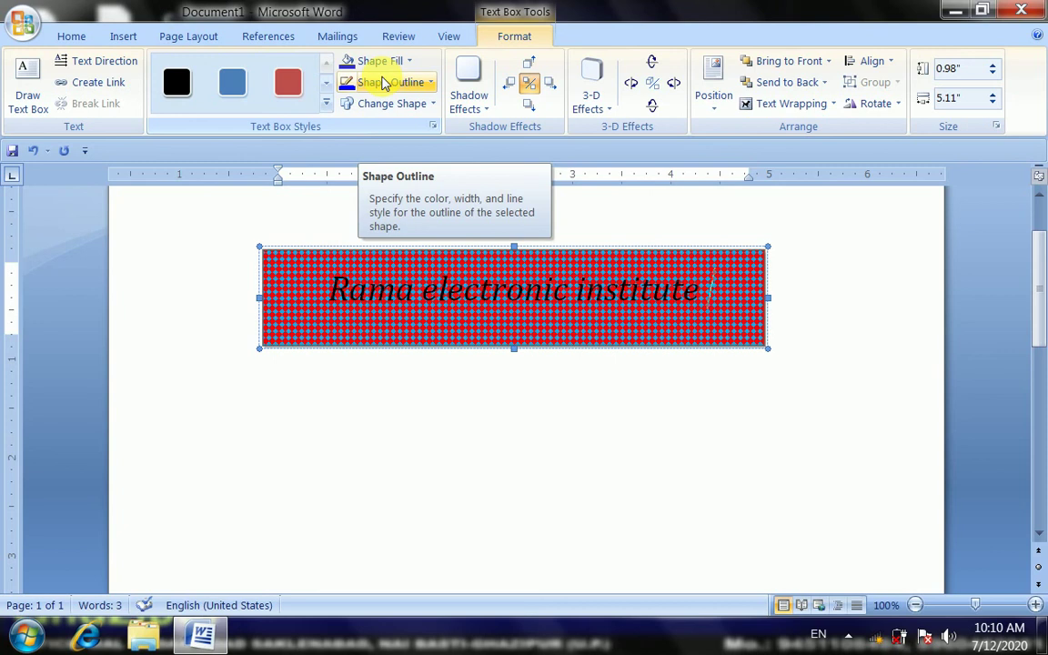
# Give the text box a purple outline 6 pt thick
pyautogui.click(384, 83)
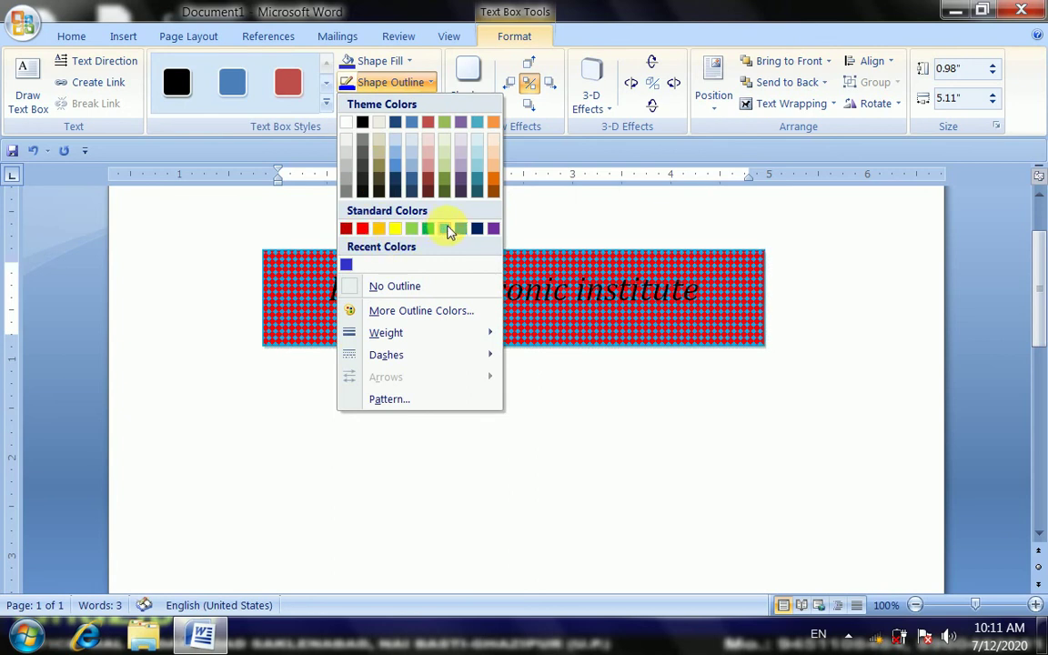
pyautogui.click(479, 227)
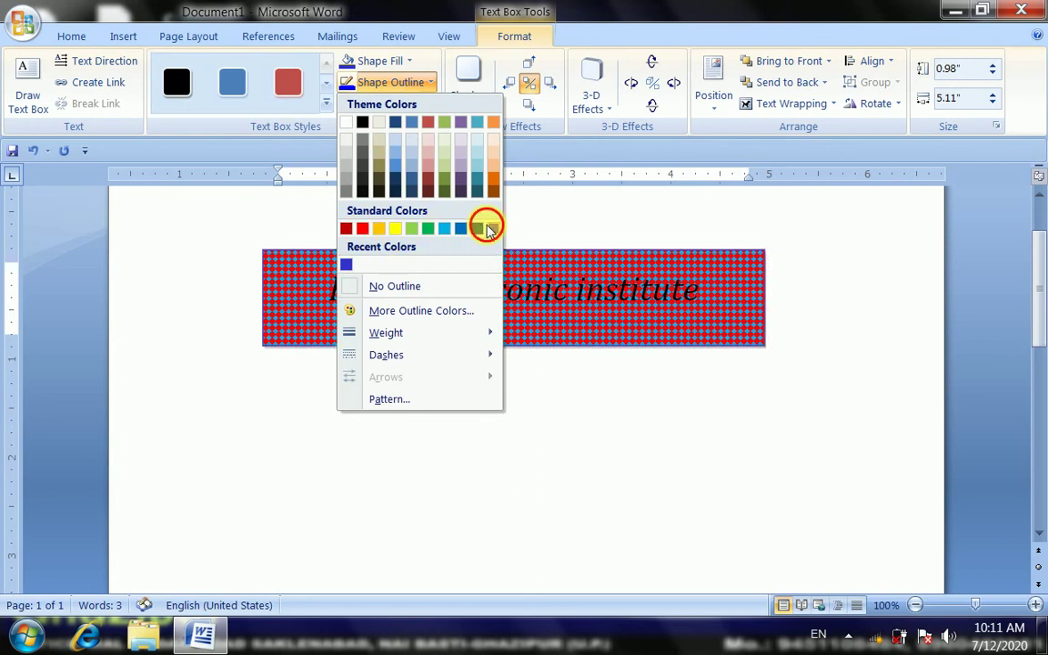
pyautogui.click(380, 84)
pyautogui.moveTo(381, 343)
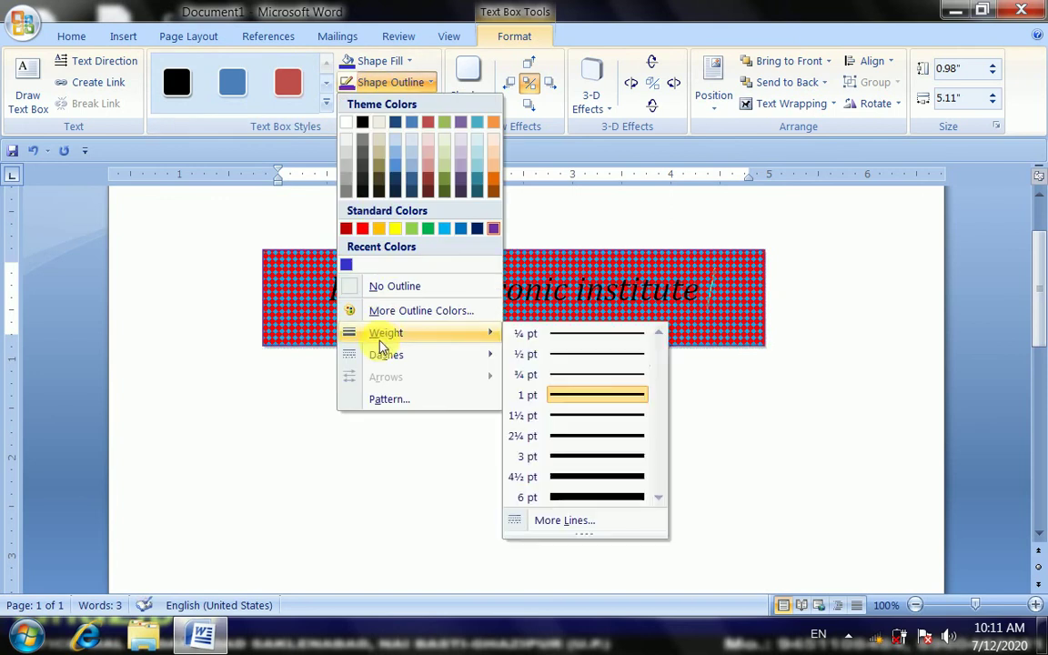
pyautogui.click(600, 497)
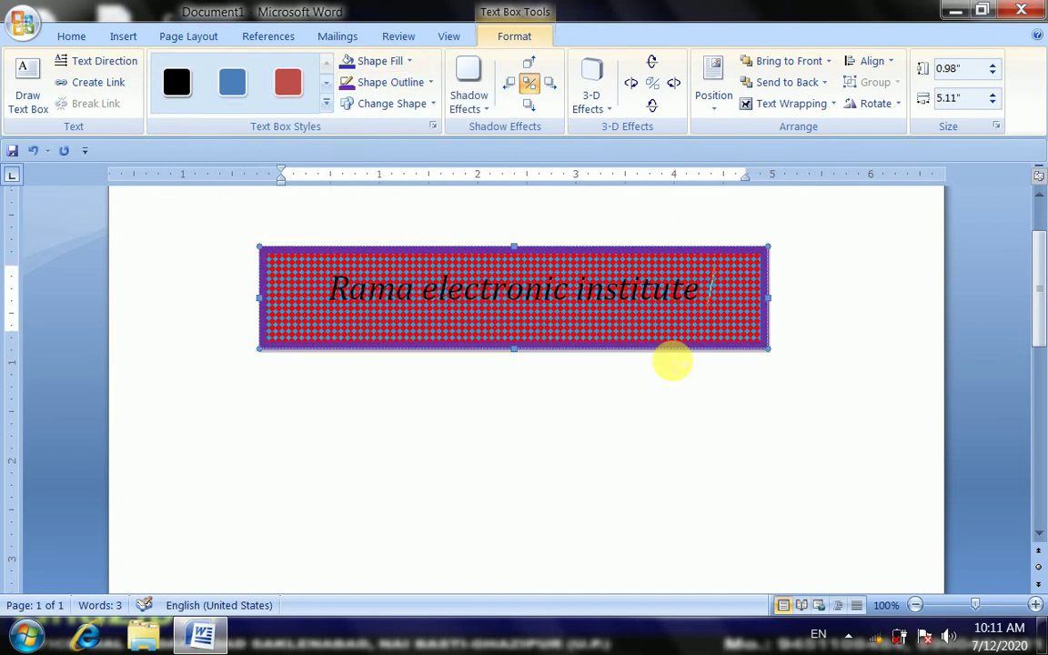
# Bring up the Patterned Lines settings from the outline's dash styles
pyautogui.click(382, 61)
pyautogui.click(452, 191)
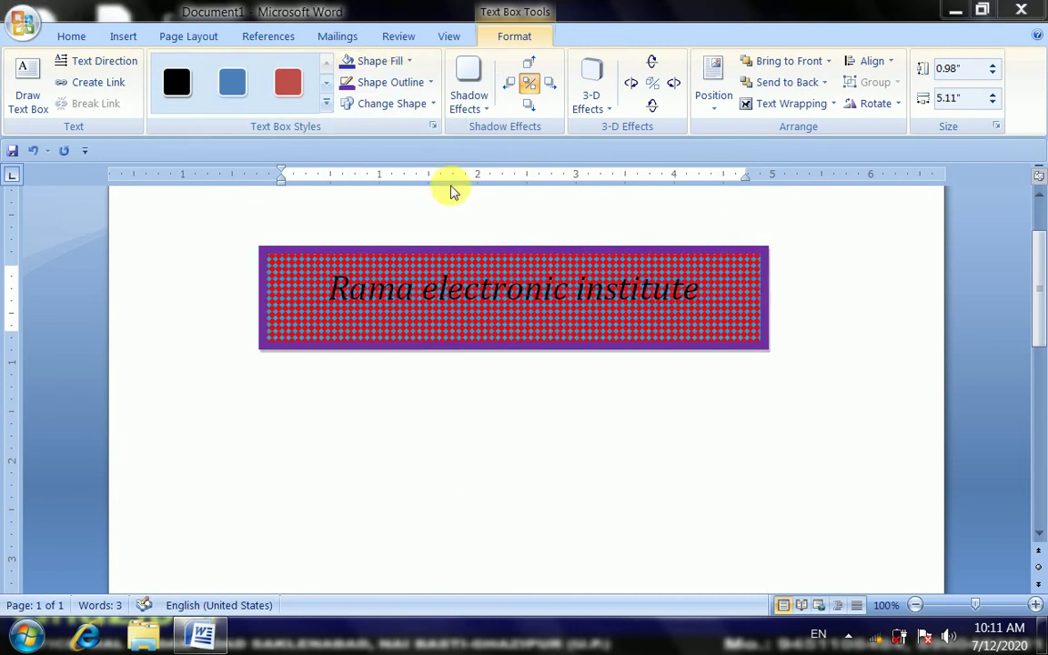
pyautogui.click(388, 83)
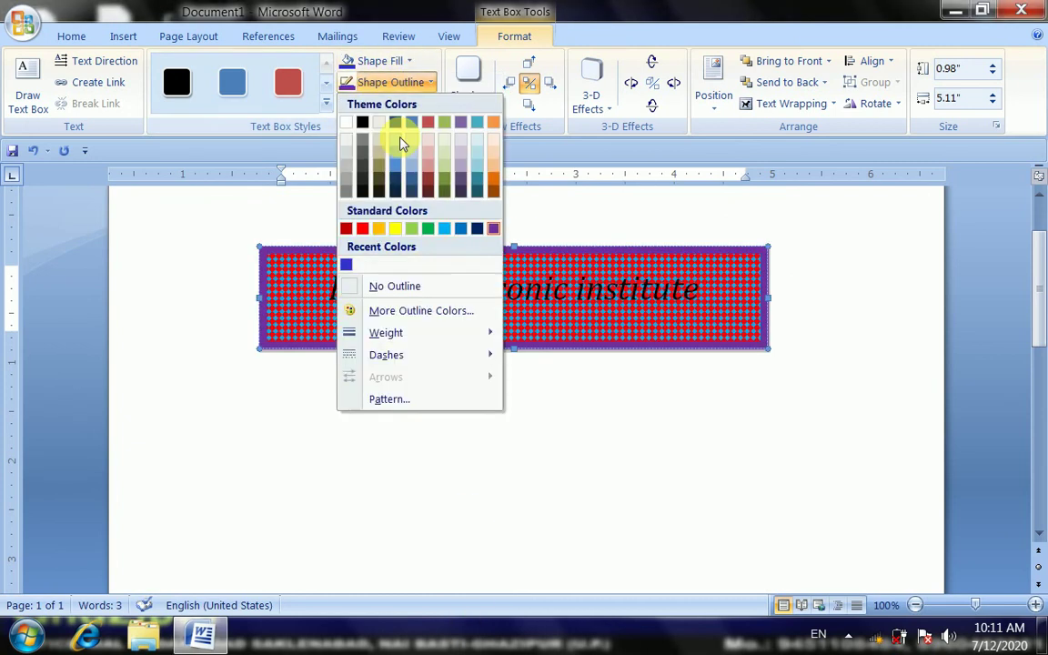
pyautogui.click(393, 355)
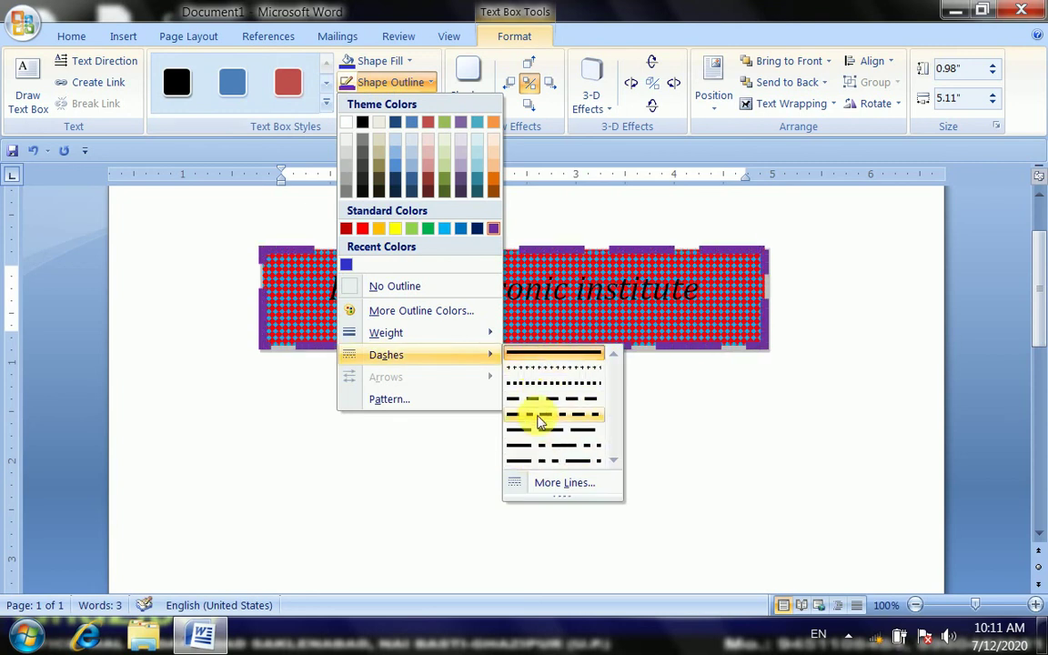
pyautogui.click(423, 397)
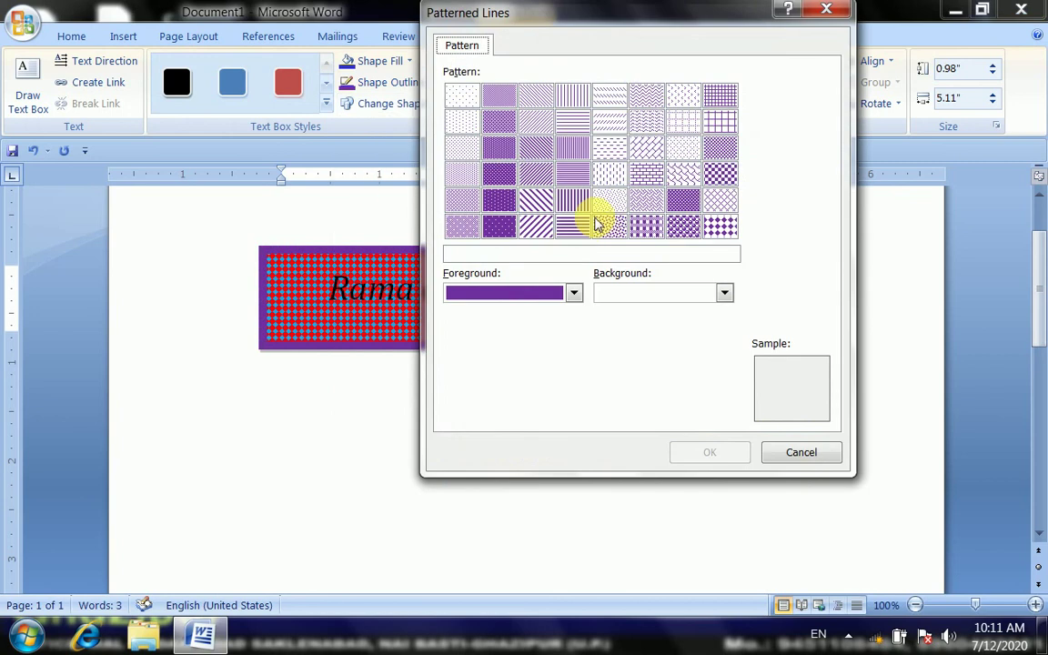
# Apply the Plaid pattern to the purple outline, then reselect the text box
pyautogui.click(607, 225)
pyautogui.click(644, 224)
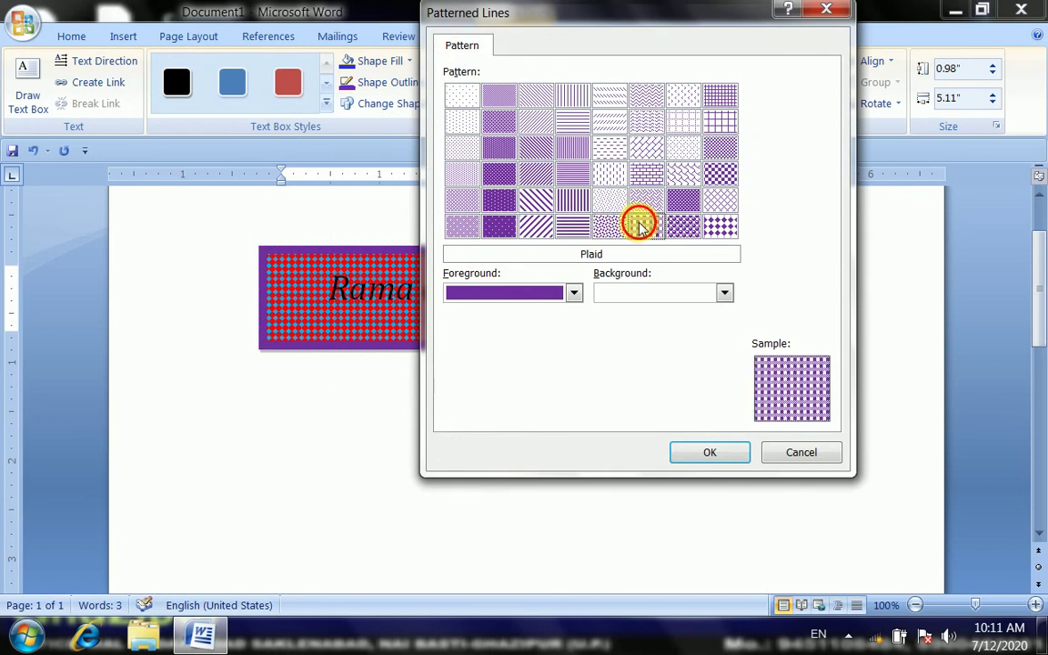
pyautogui.click(695, 453)
pyautogui.click(524, 451)
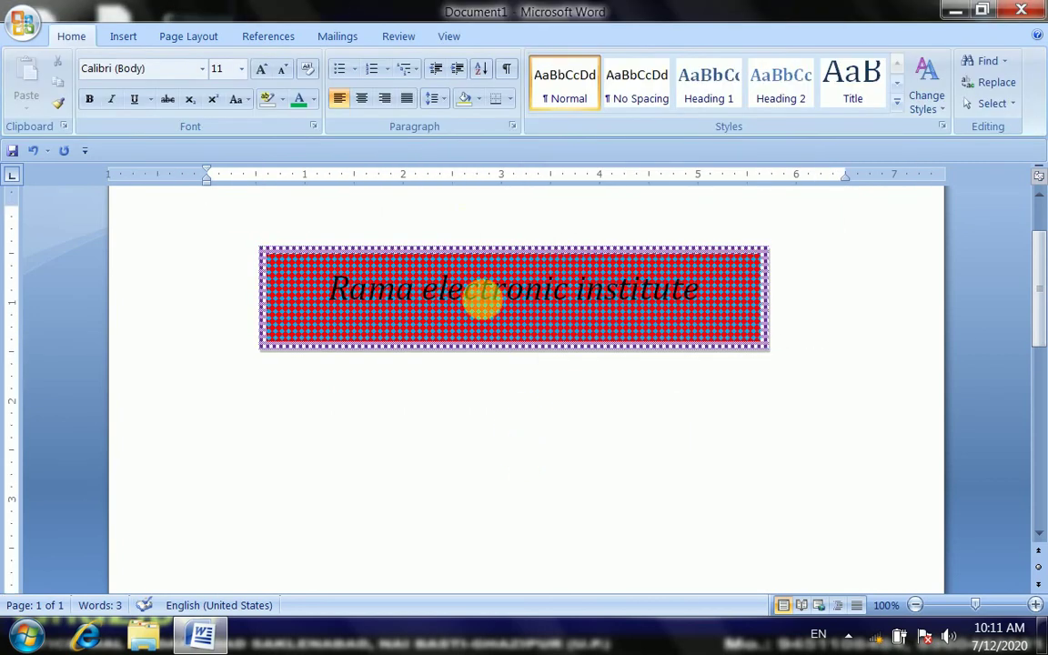
pyautogui.click(532, 346)
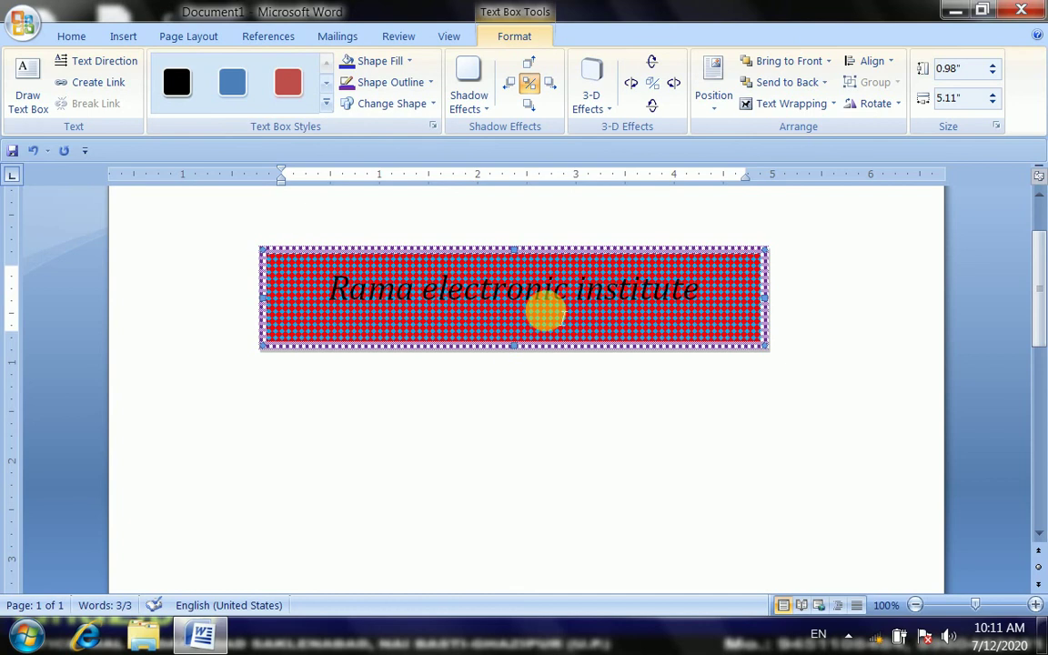
pyautogui.click(380, 104)
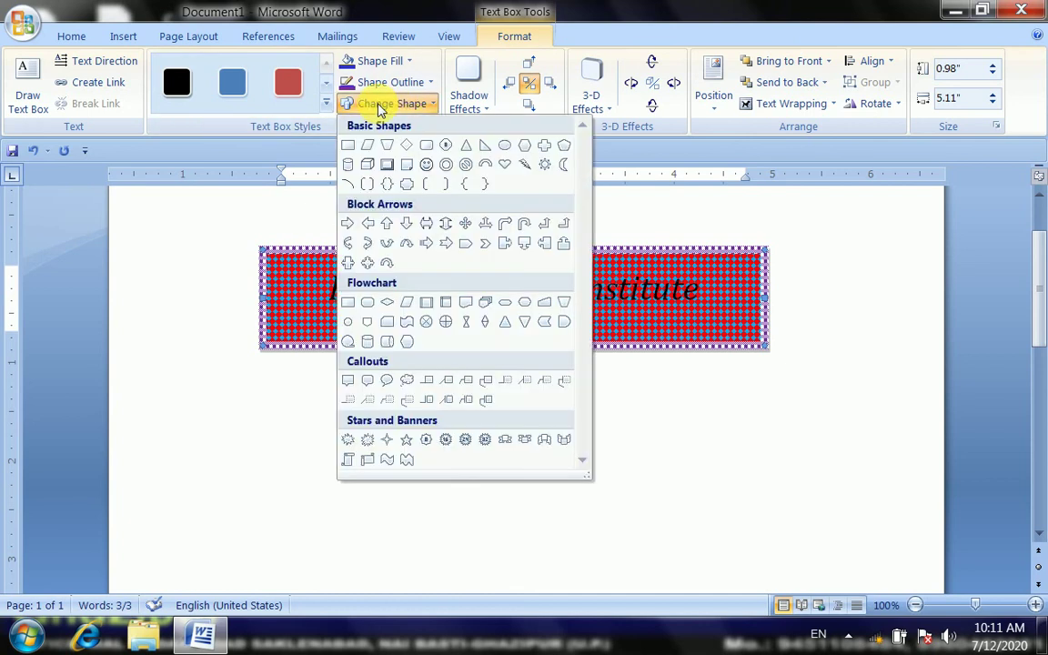
pyautogui.click(516, 163)
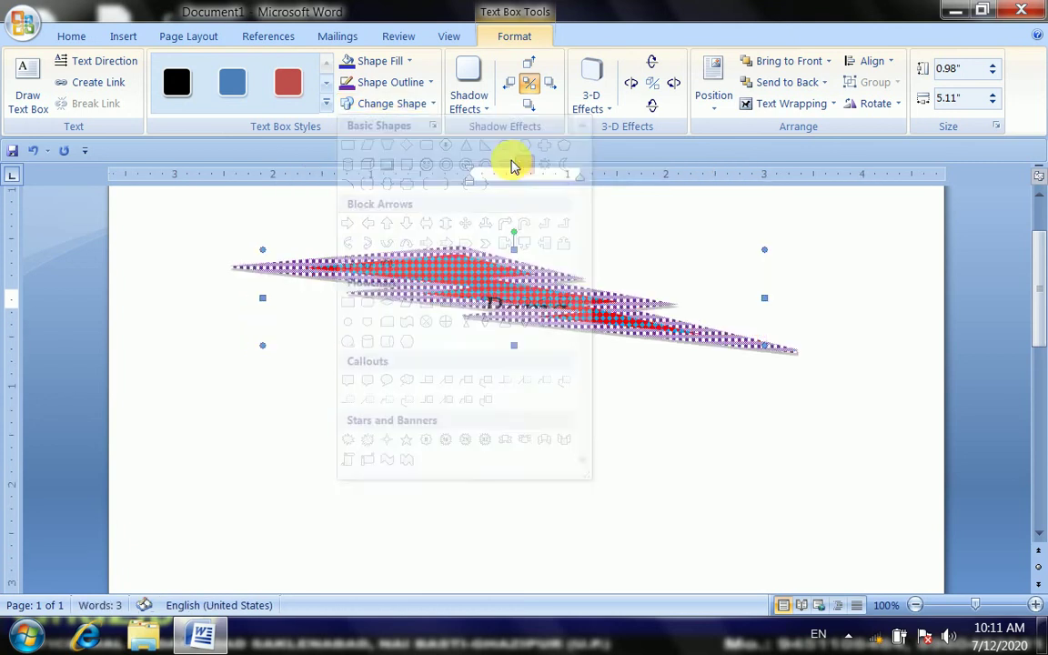
pyautogui.click(423, 107)
pyautogui.click(468, 299)
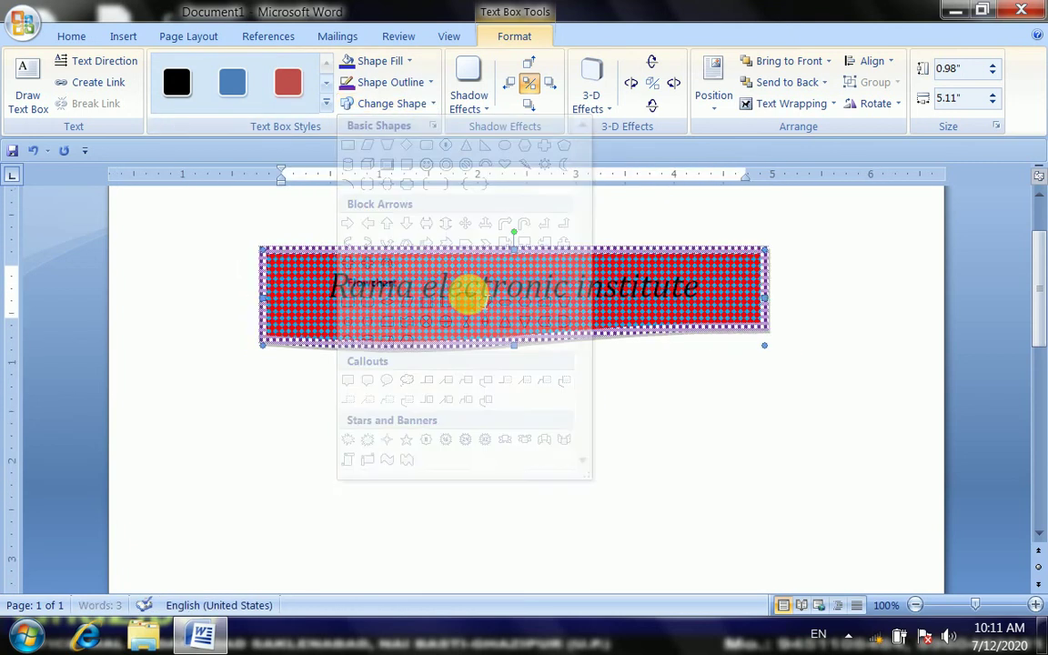
pyautogui.click(375, 103)
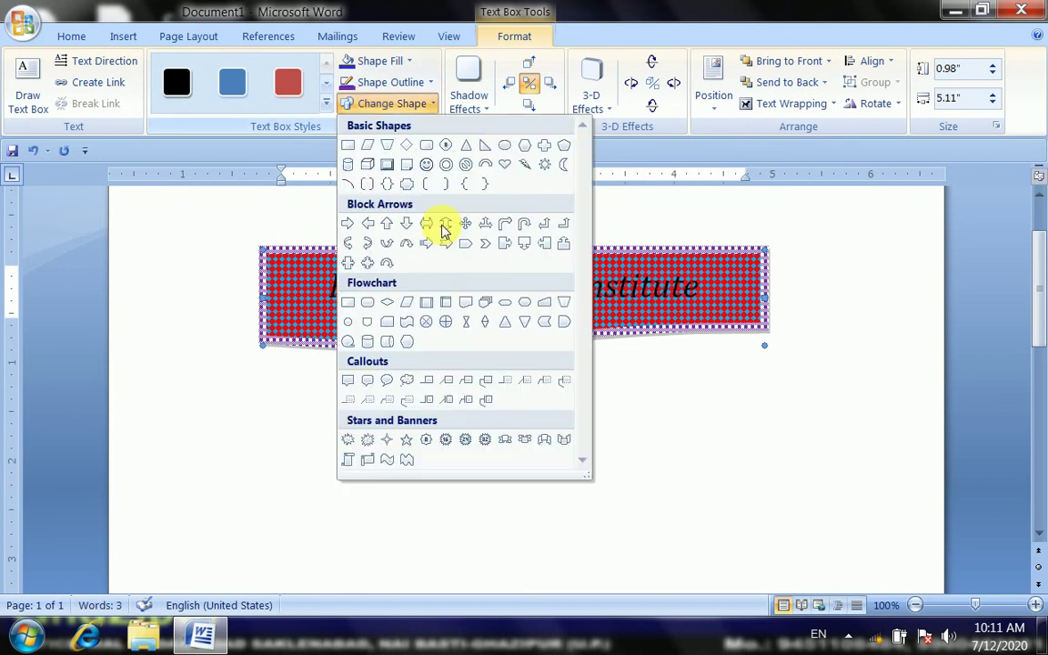
pyautogui.click(402, 303)
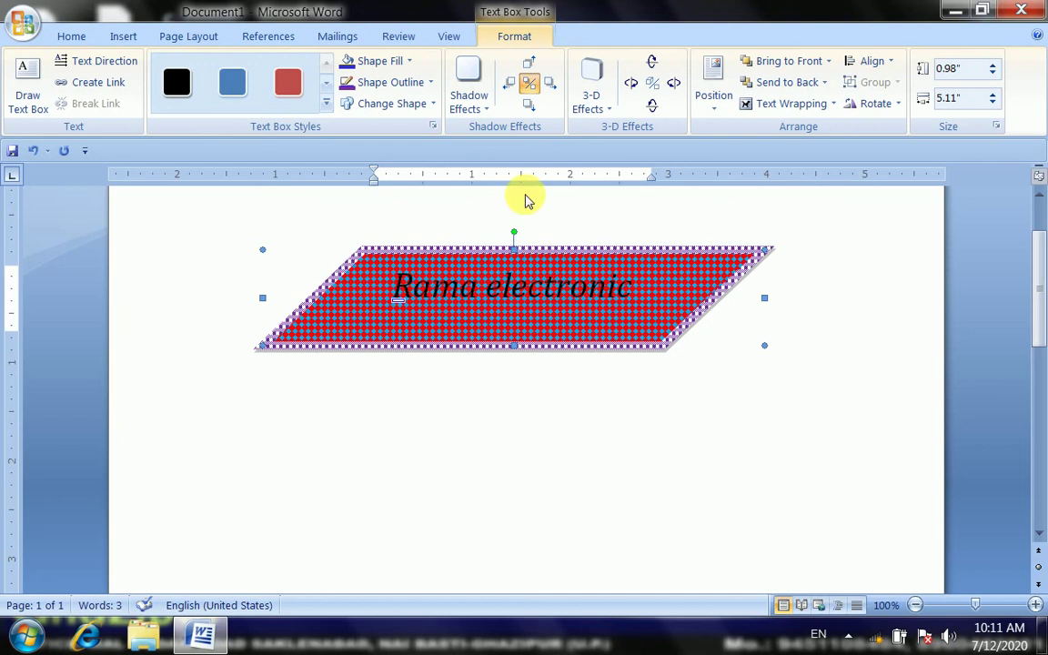
pyautogui.click(380, 104)
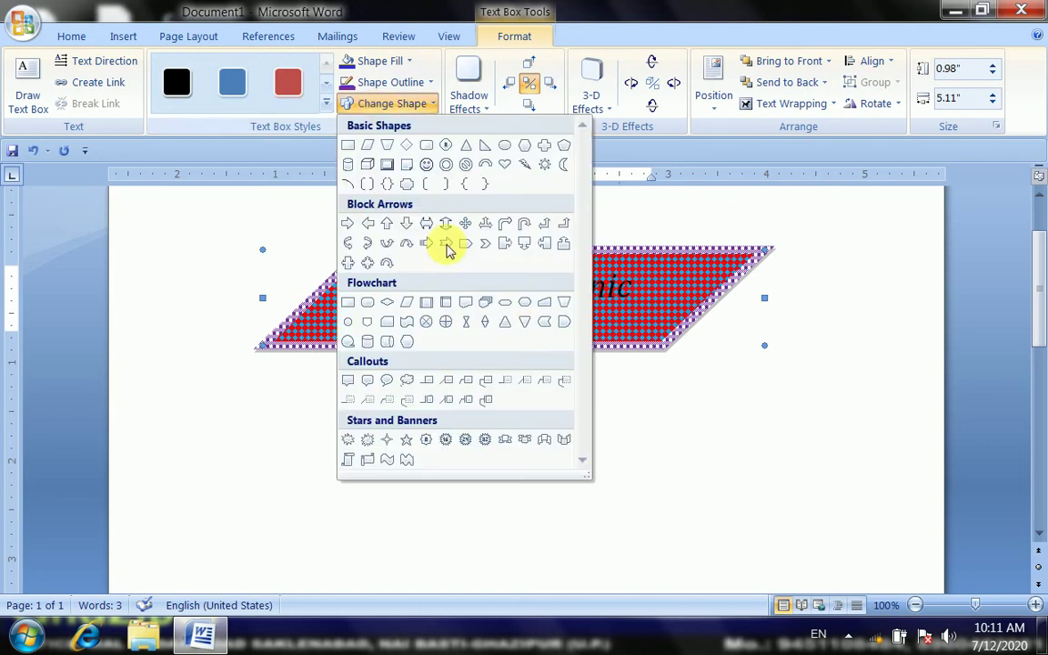
pyautogui.click(544, 325)
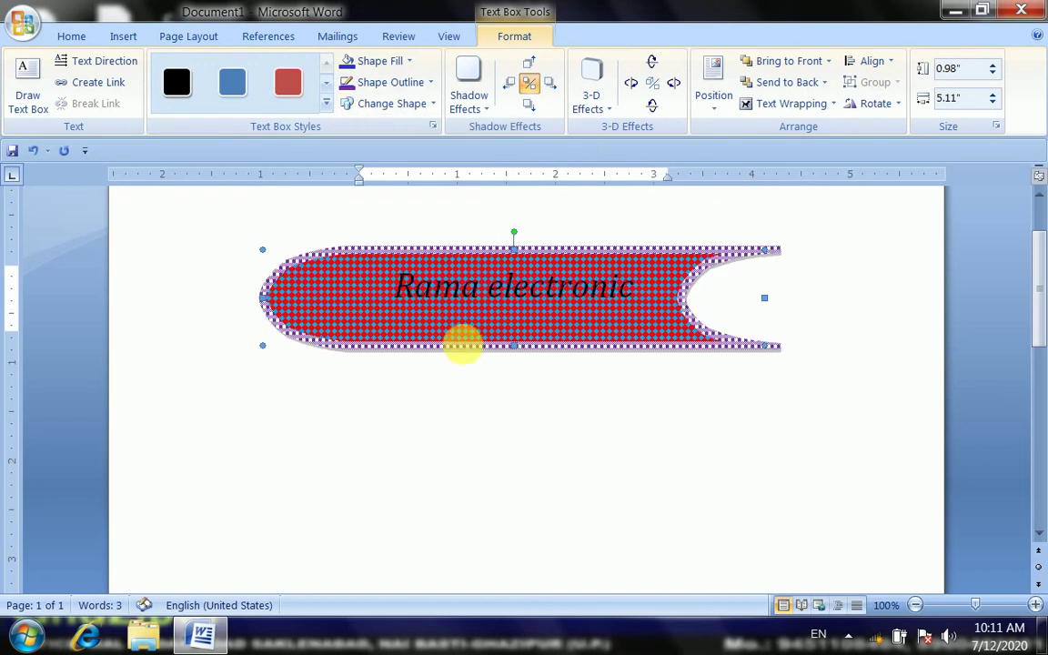
pyautogui.click(370, 107)
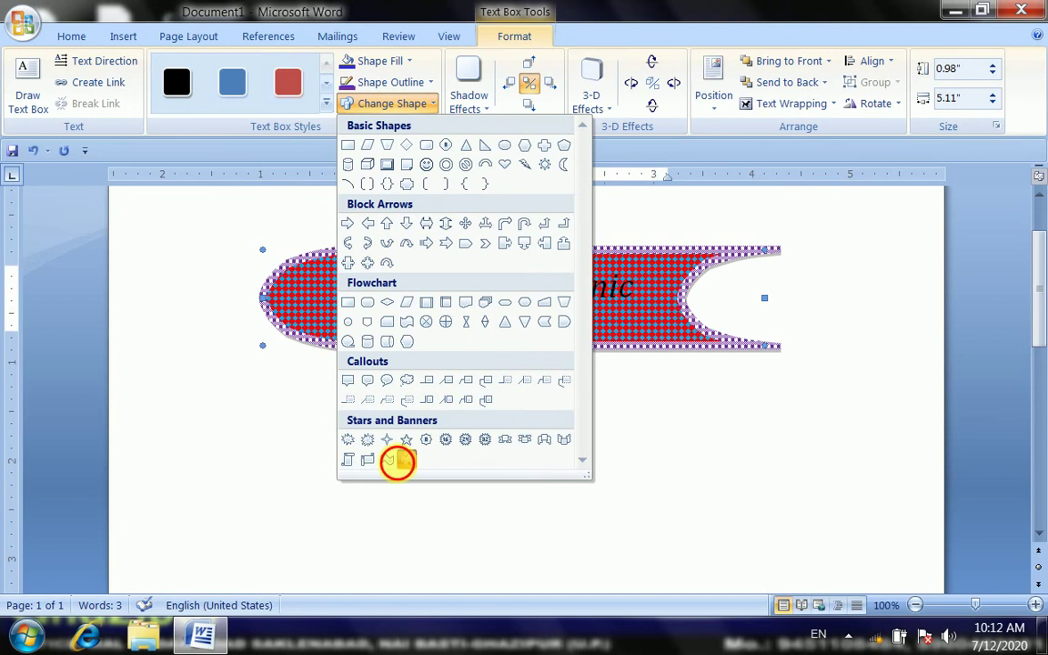
pyautogui.click(398, 461)
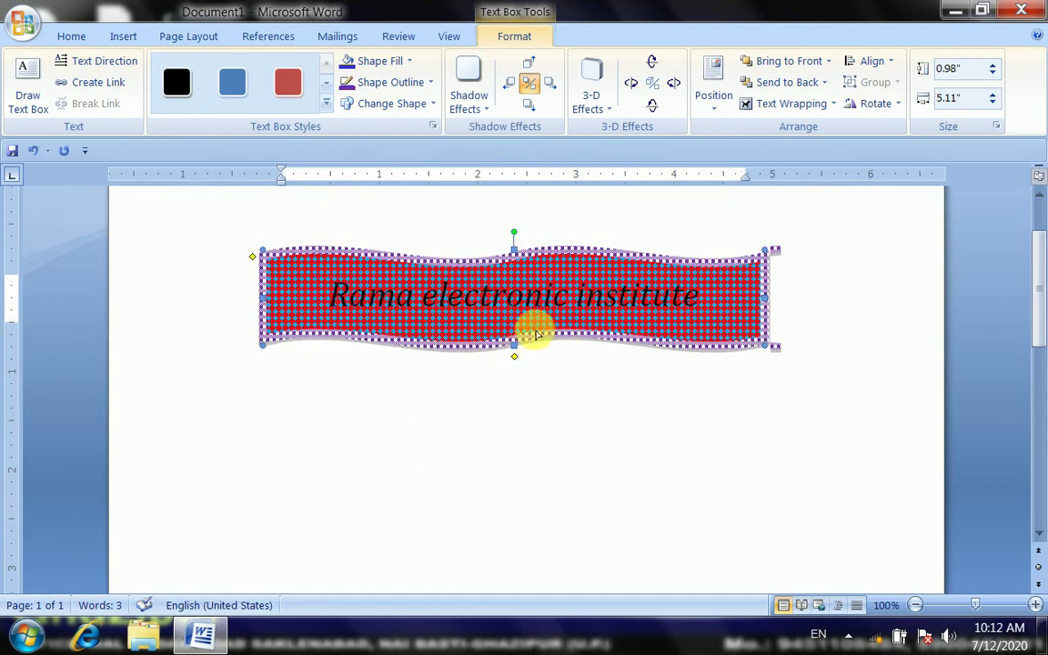
pyautogui.moveTo(515, 355); pyautogui.dragTo(545, 315)
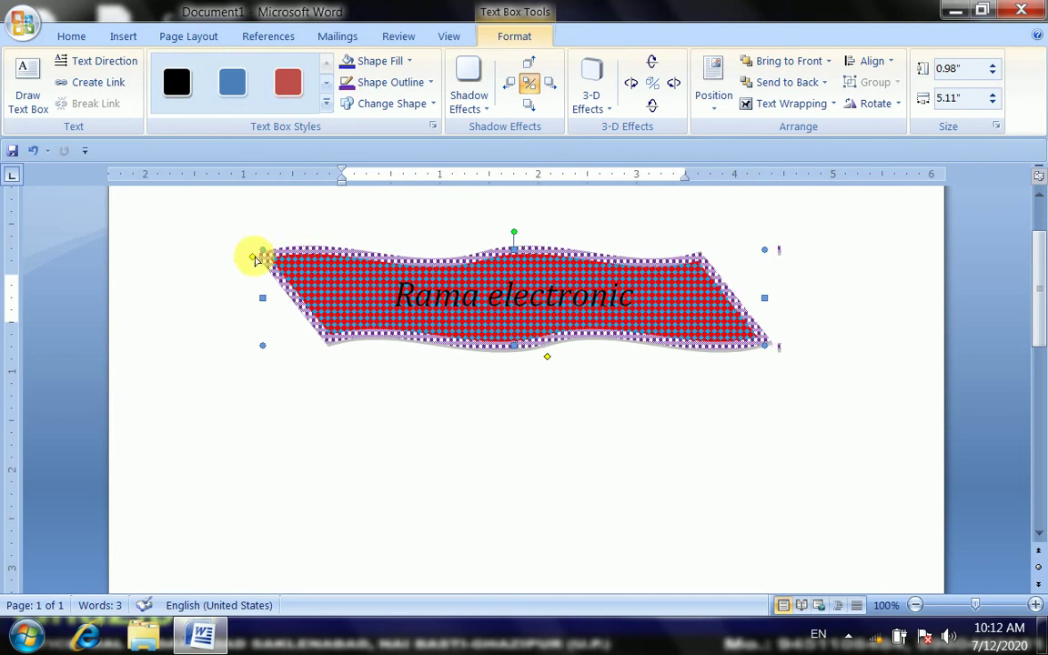
pyautogui.moveTo(256, 261); pyautogui.dragTo(421, 270)
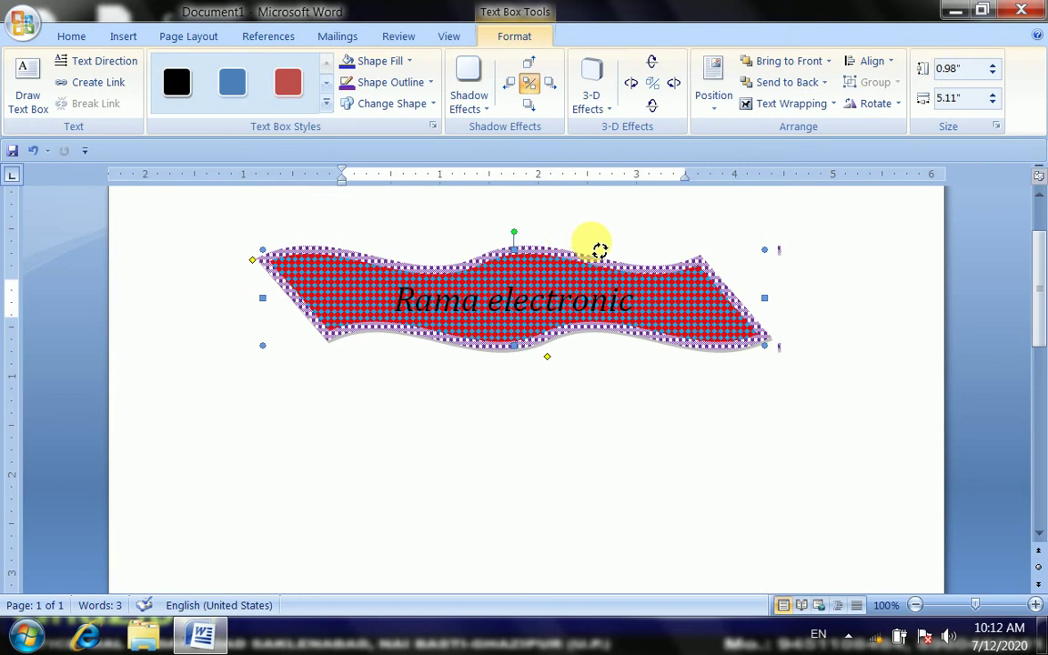
pyautogui.moveTo(525, 238)
pyautogui.mouseDown()
pyautogui.moveTo(549, 236)
pyautogui.moveTo(541, 228)
pyautogui.mouseUp()
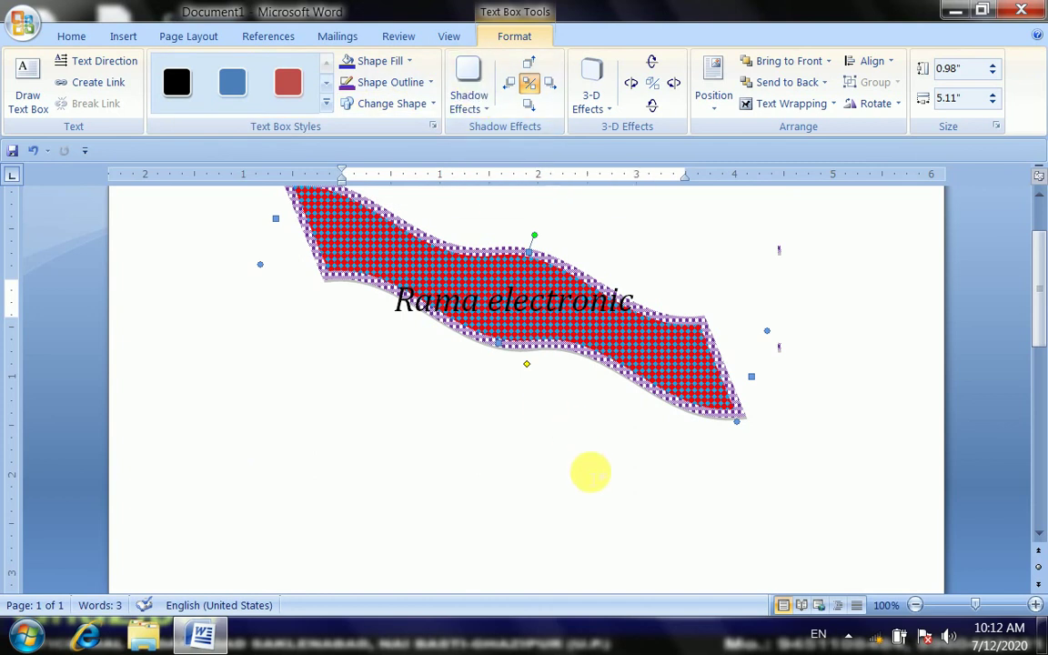
pyautogui.hotkey('ctrl', 'z')
pyautogui.hotkey('ctrl', 'z')
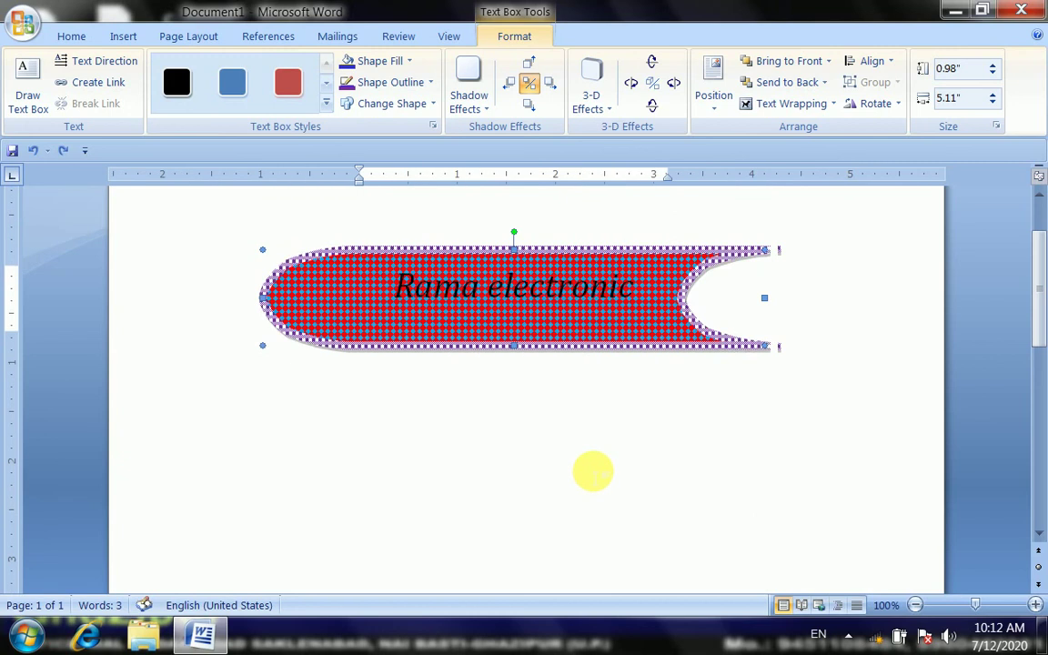
pyautogui.hotkey('ctrl', 'z')
pyautogui.hotkey('ctrl', 'z')
pyautogui.hotkey('ctrl', 'z')
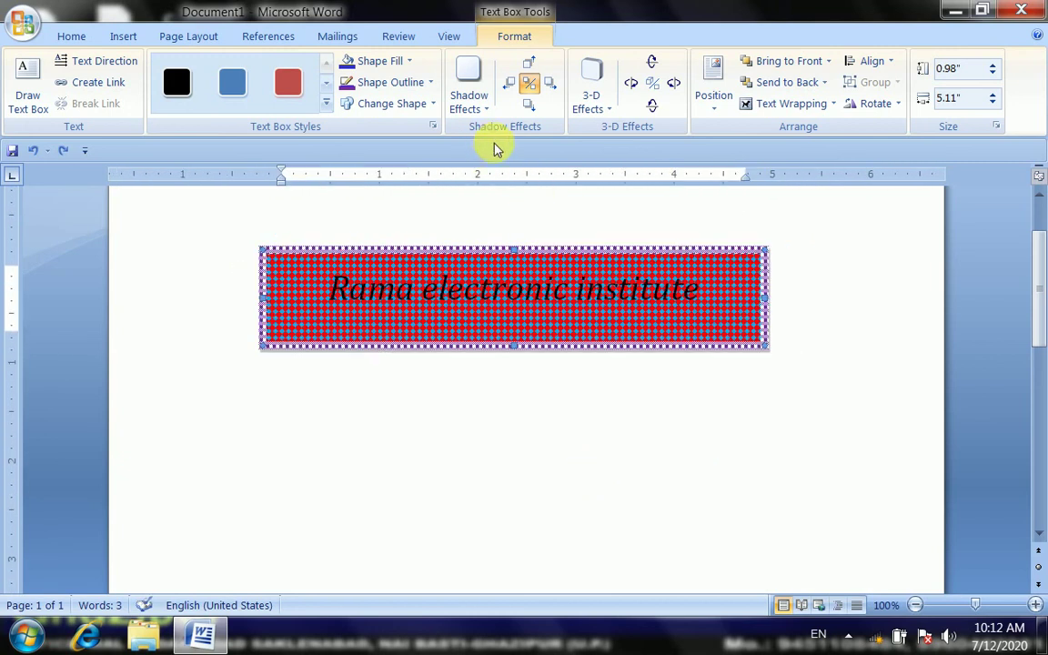
# Set the shadow colour to light blue and apply a drop shadow offset top-left
pyautogui.click(481, 99)
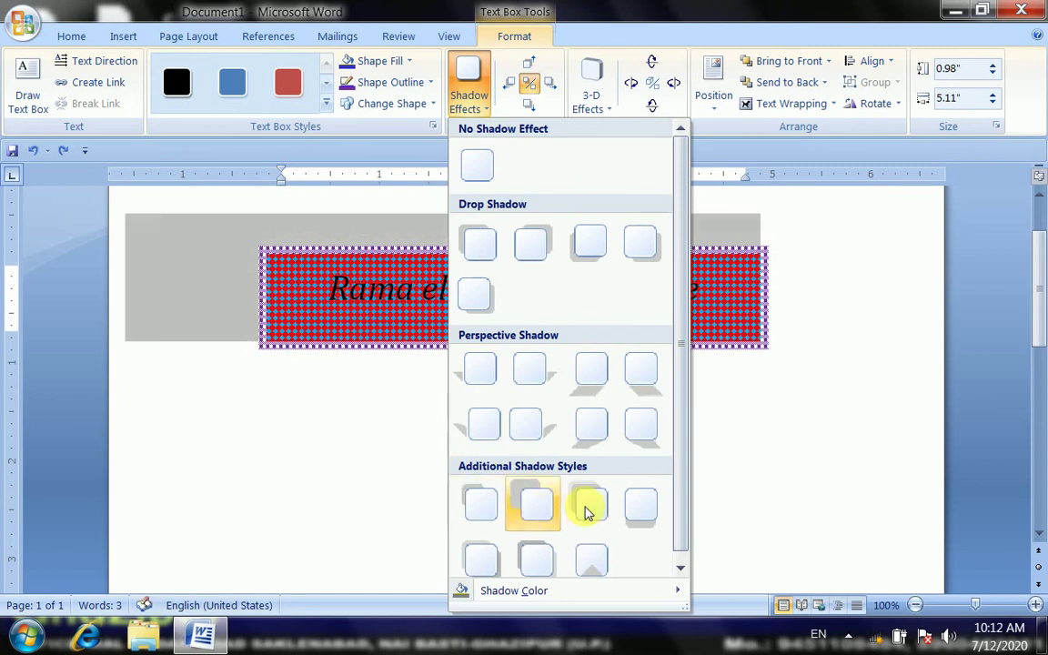
pyautogui.scroll(-1, 682, 526)
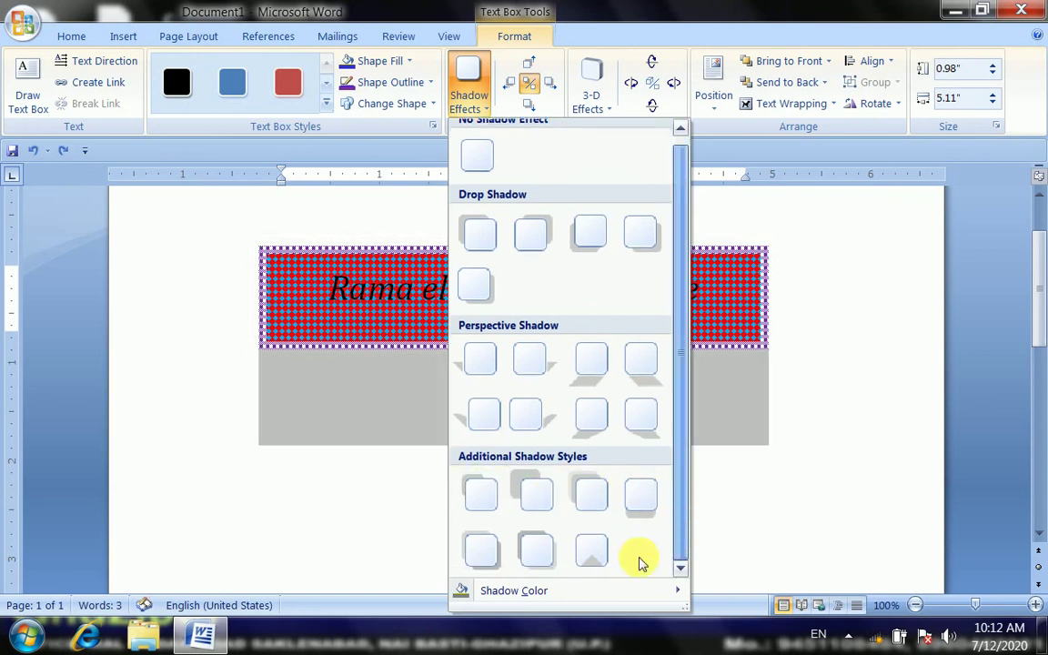
pyautogui.moveTo(512, 591)
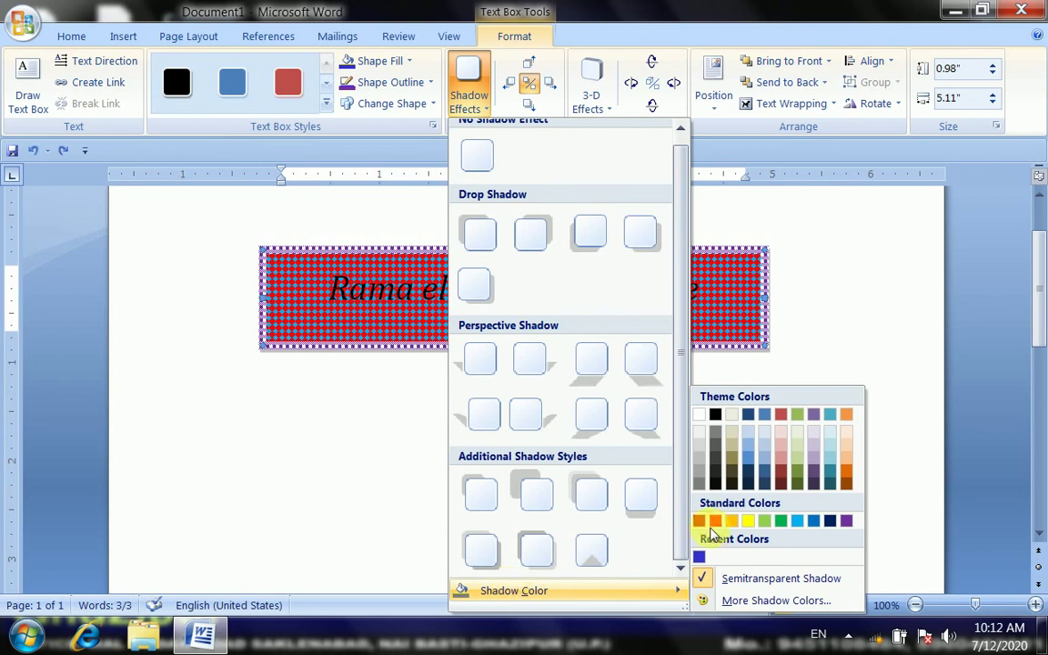
pyautogui.click(798, 522)
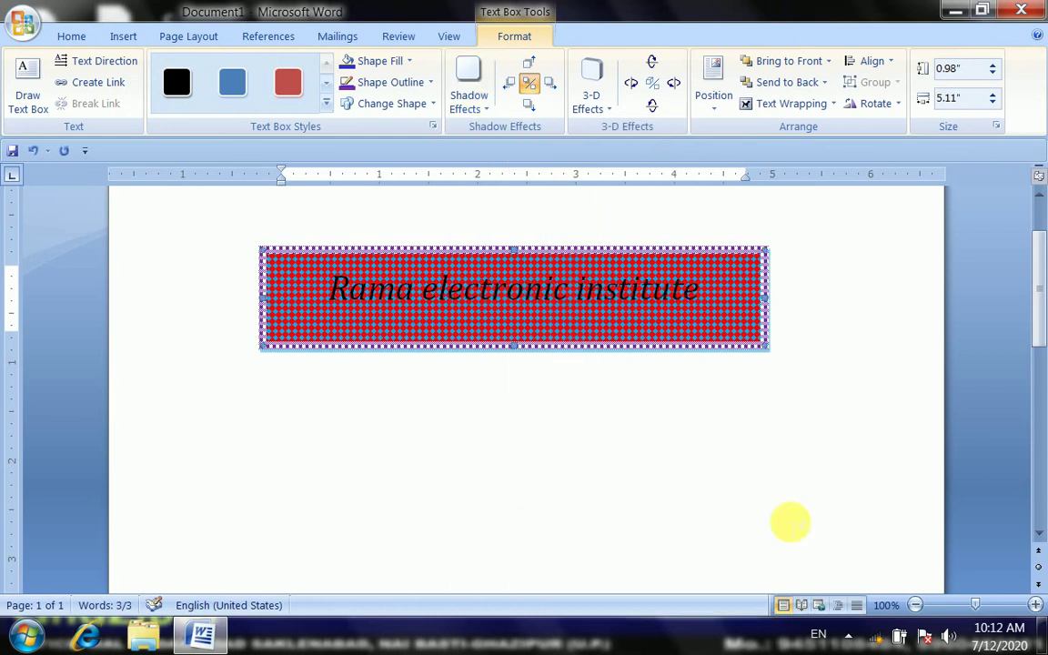
pyautogui.click(461, 102)
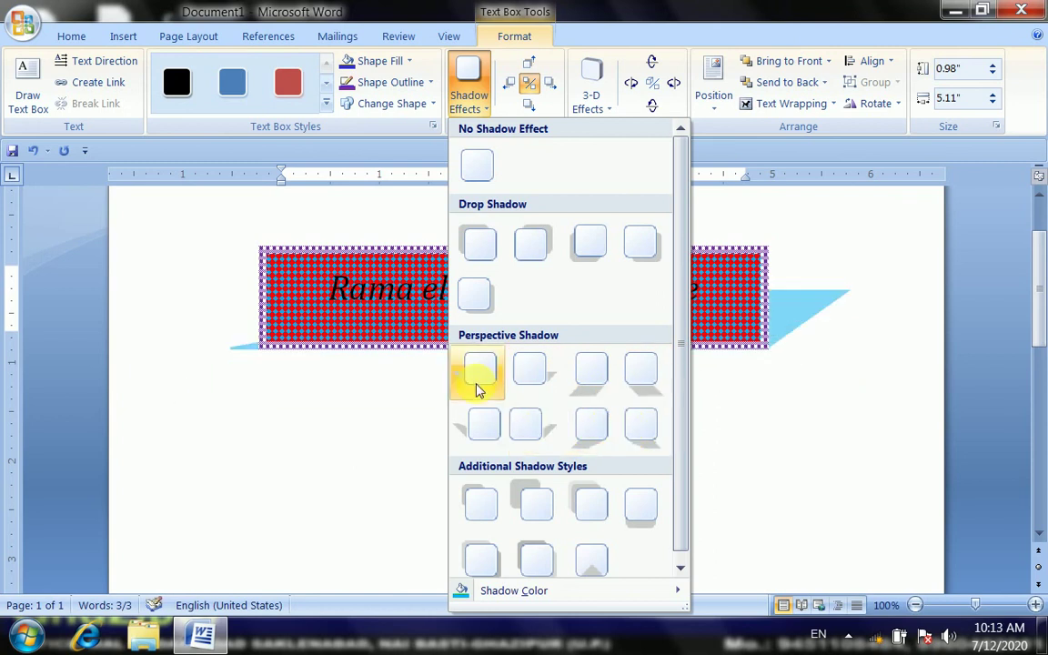
pyautogui.click(477, 242)
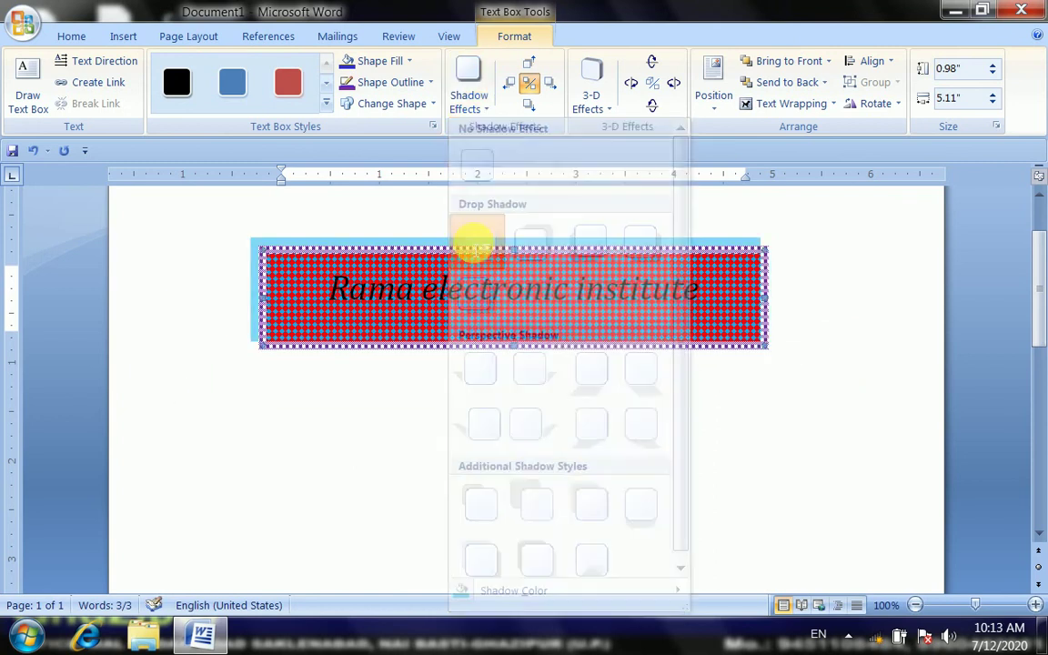
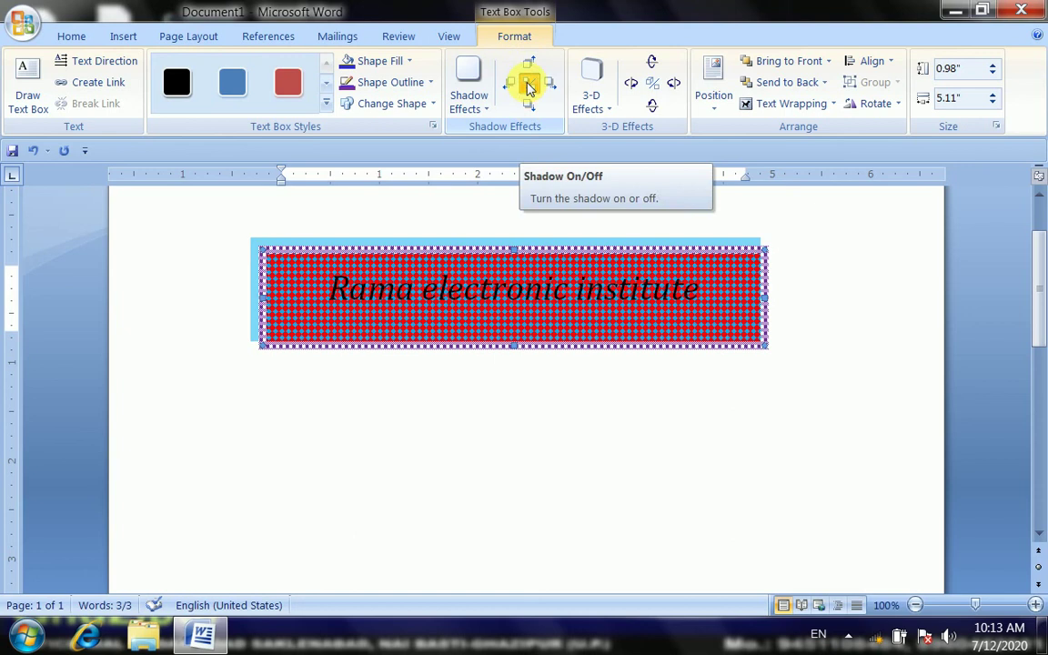
# Toggle the text box shadow off and back on, then nudge it up five steps
pyautogui.click(530, 88)
pyautogui.click(530, 89)
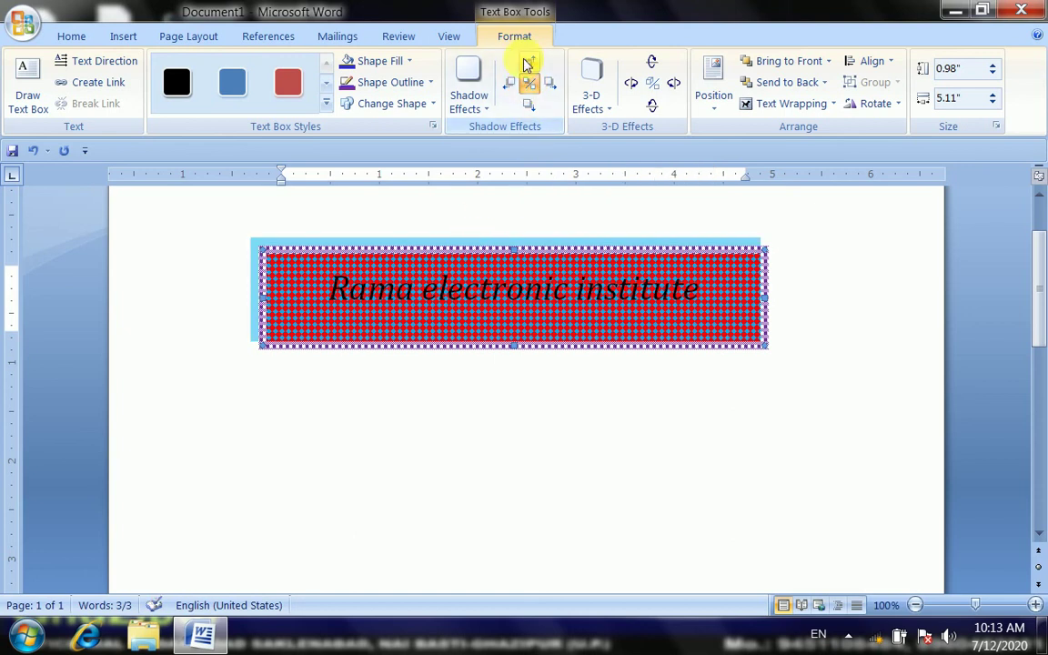
pyautogui.click(526, 60)
pyautogui.click(526, 60)
pyautogui.click(526, 60)
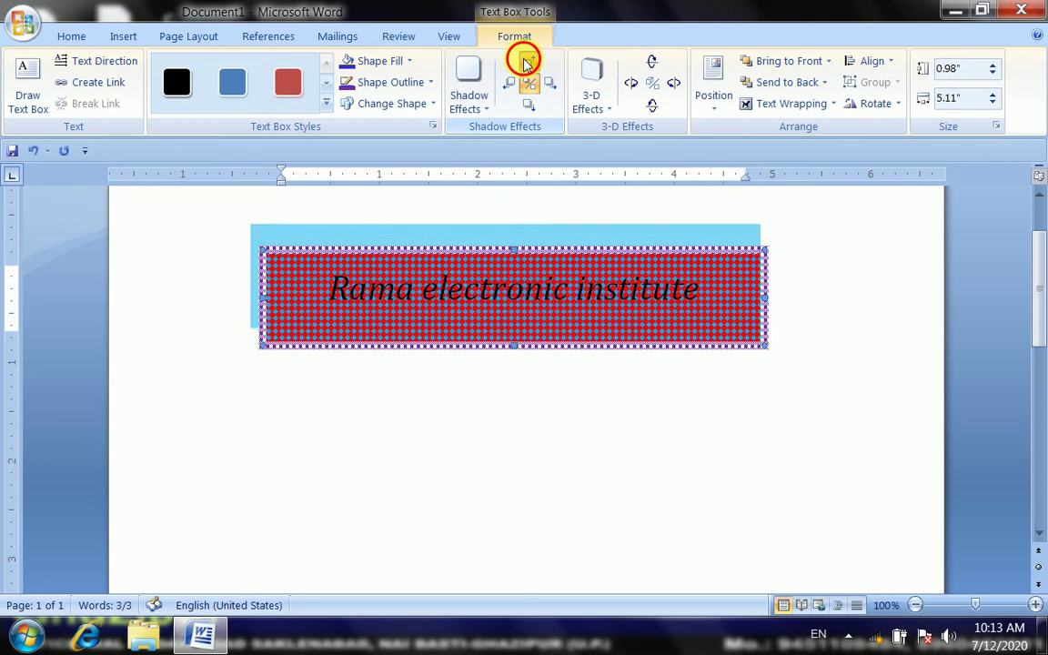
pyautogui.click(526, 60)
pyautogui.click(525, 60)
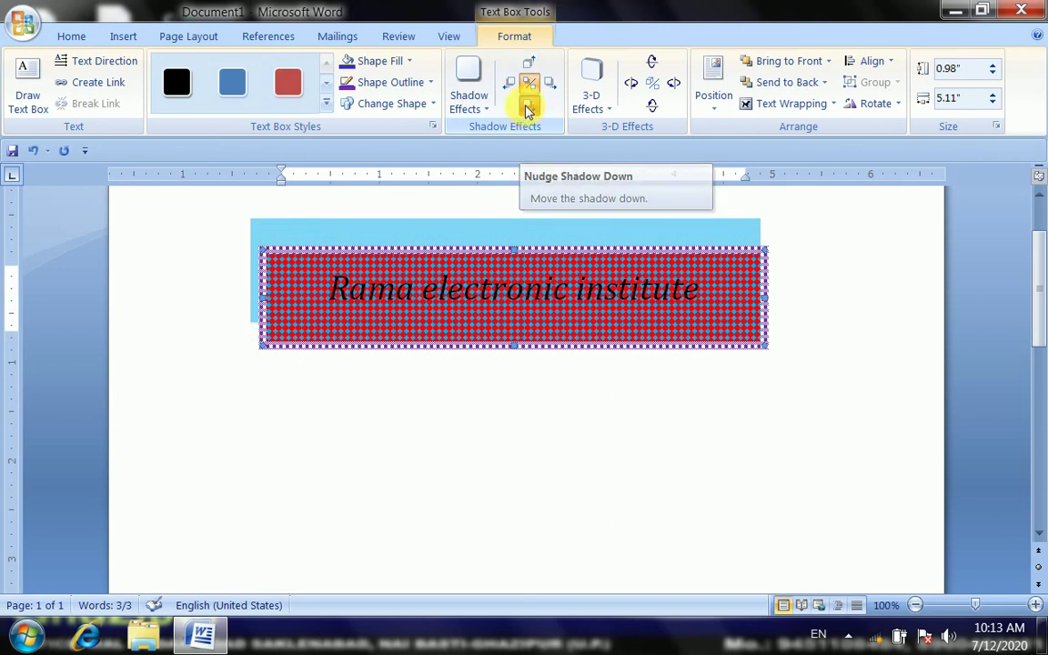
# Nudge the shadow down four steps, left four, then back right two
pyautogui.click(528, 108)
pyautogui.click(527, 108)
pyautogui.click(529, 108)
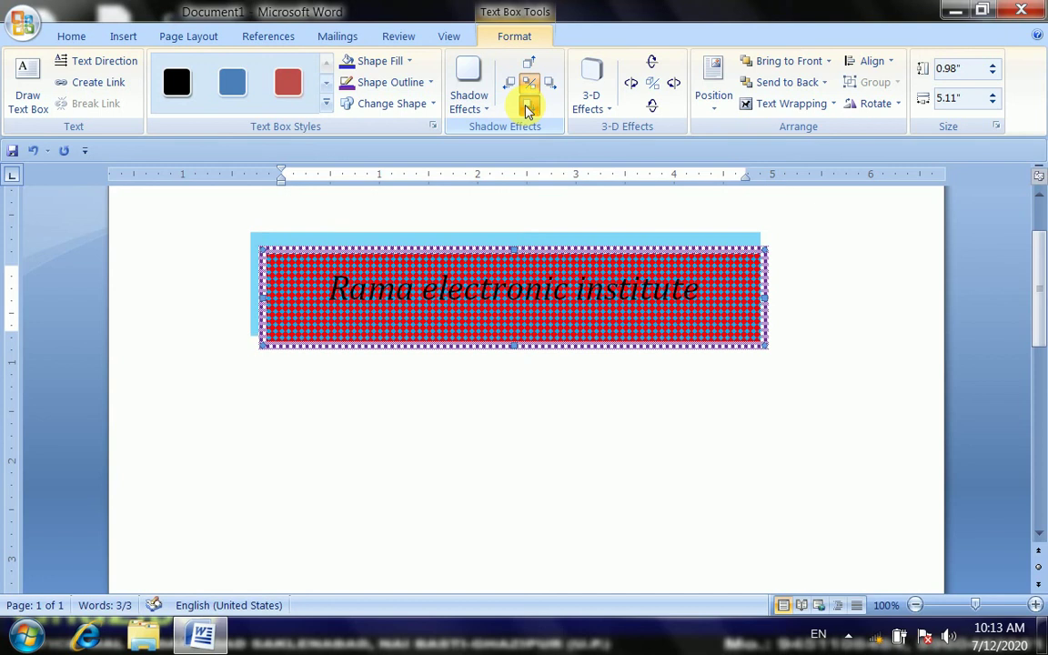
pyautogui.click(528, 105)
pyautogui.click(505, 85)
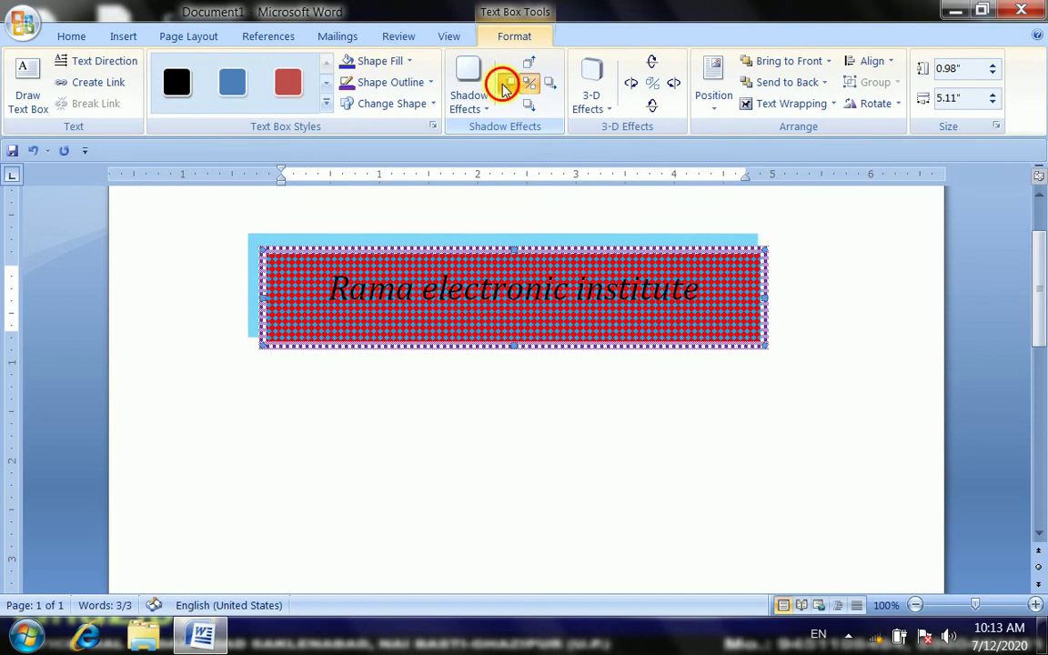
pyautogui.click(506, 86)
pyautogui.click(506, 85)
pyautogui.click(506, 85)
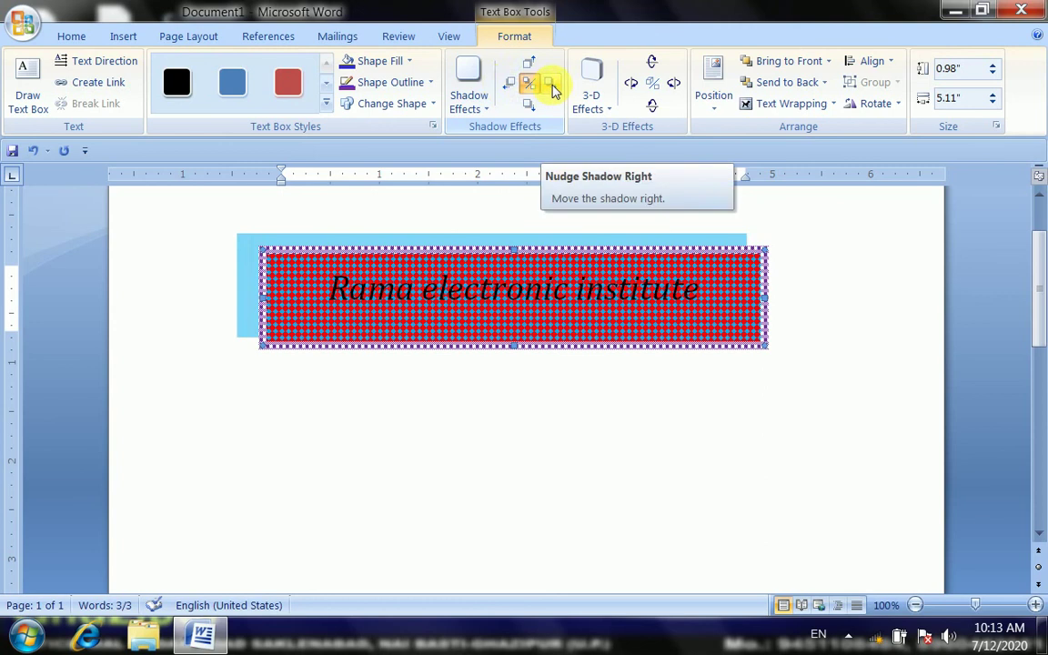
pyautogui.click(551, 85)
pyautogui.click(551, 84)
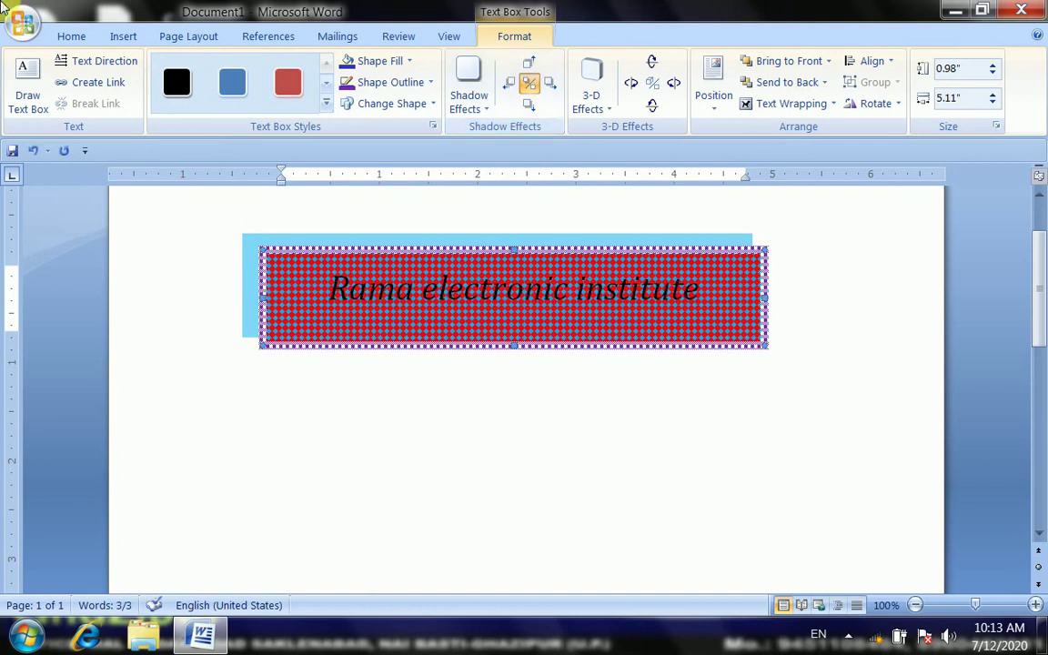
# Set the text box's 3-D depth colour to dark blue
pyautogui.click(592, 91)
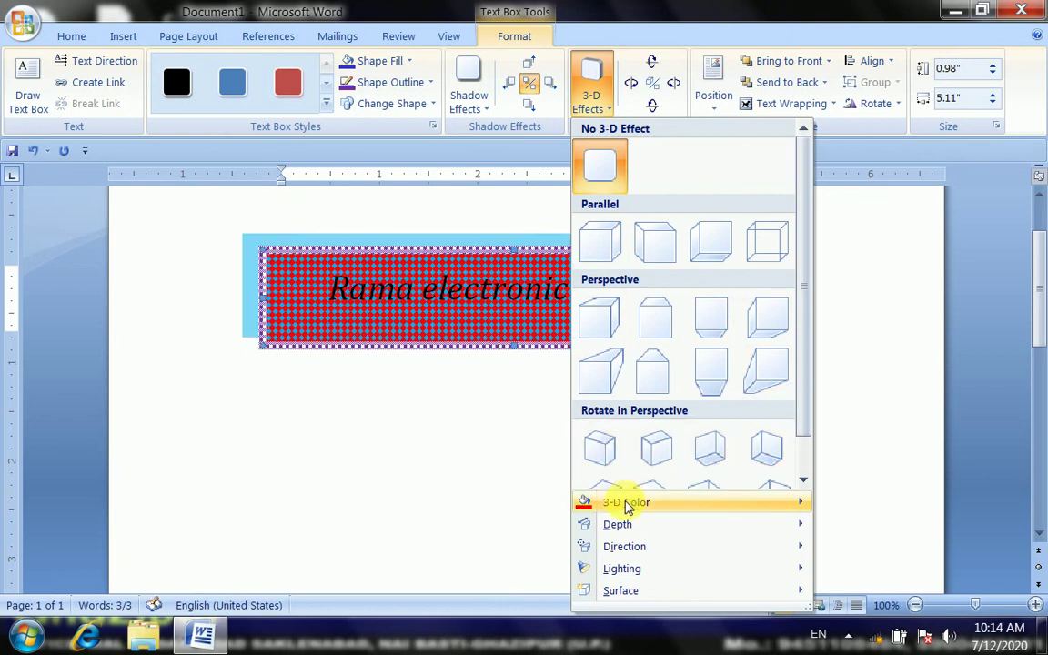
pyautogui.moveTo(627, 505)
pyautogui.moveTo(796, 526)
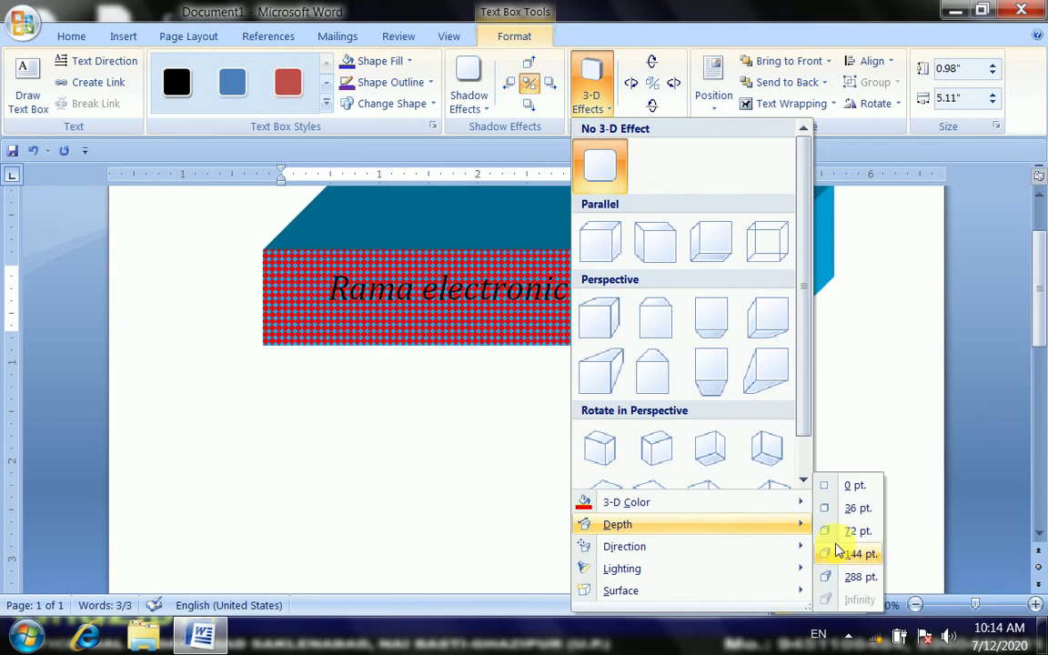
pyautogui.moveTo(697, 507)
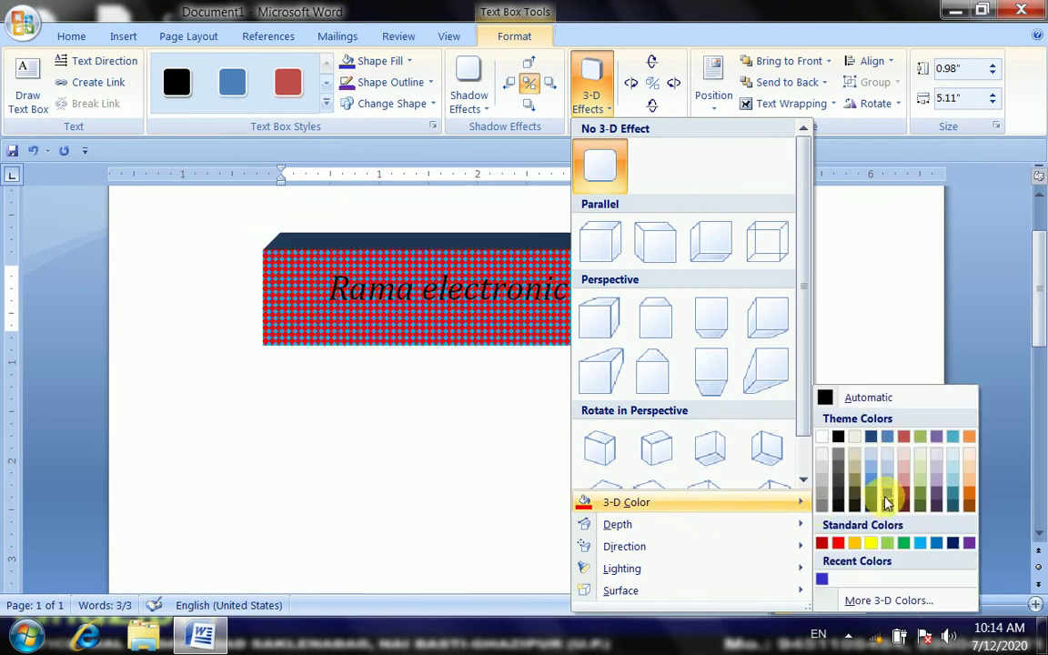
pyautogui.click(884, 493)
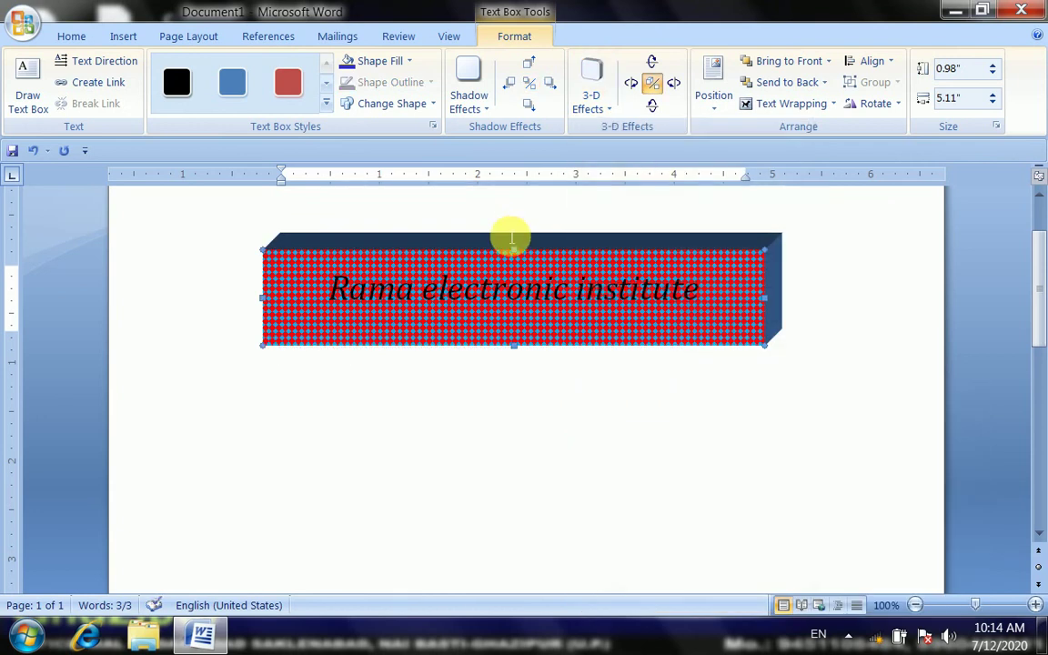
# Apply the first Parallel 3-D style to the text box
pyautogui.click(591, 96)
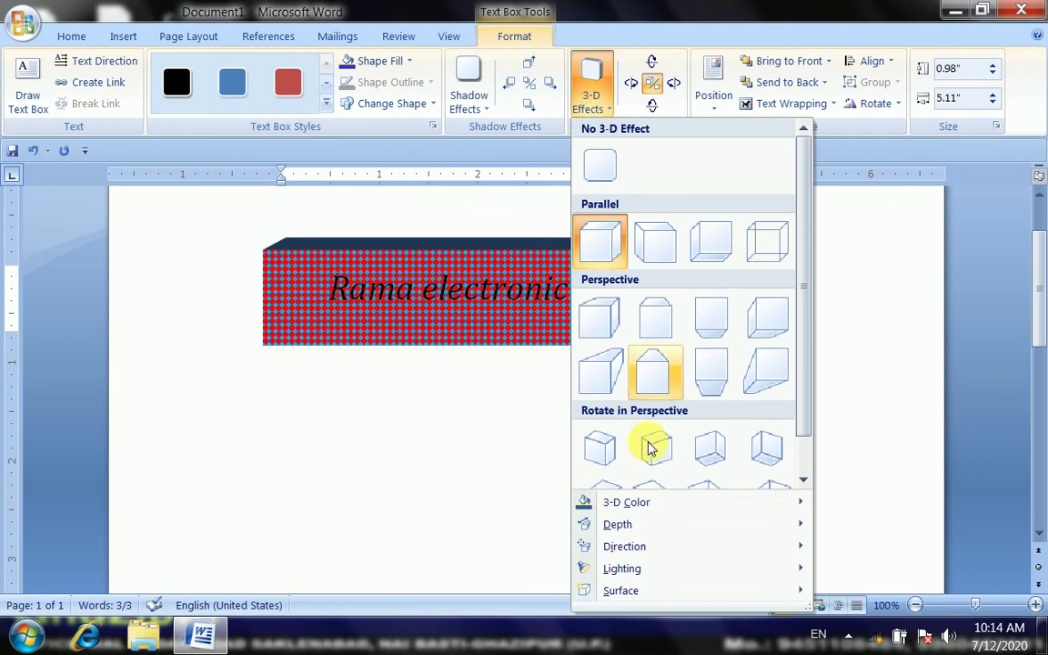
pyautogui.moveTo(634, 526)
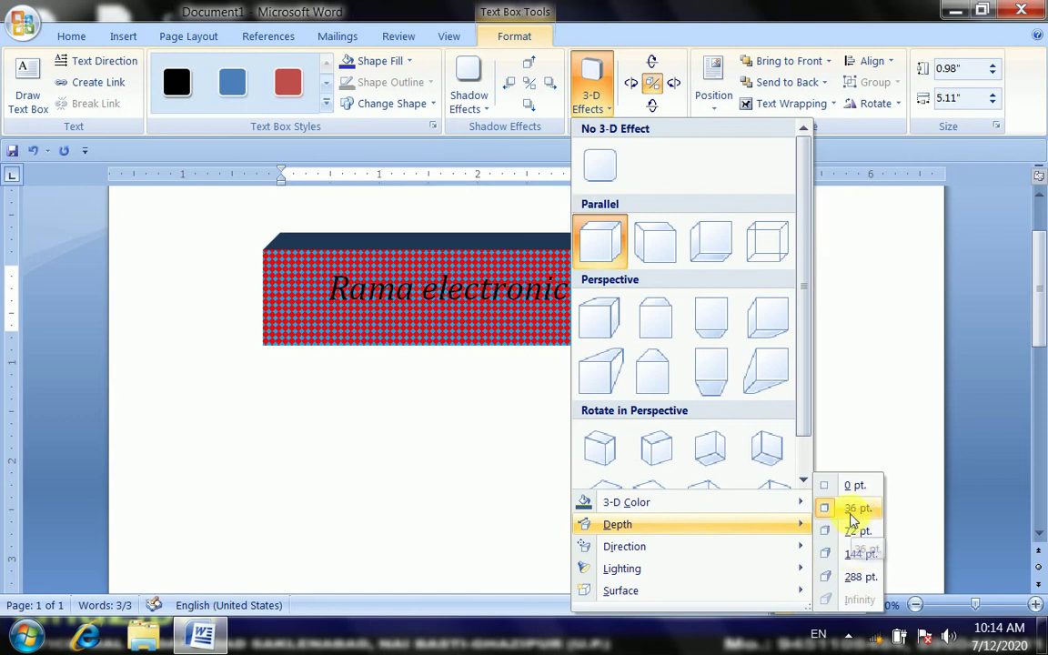
pyautogui.moveTo(709, 545)
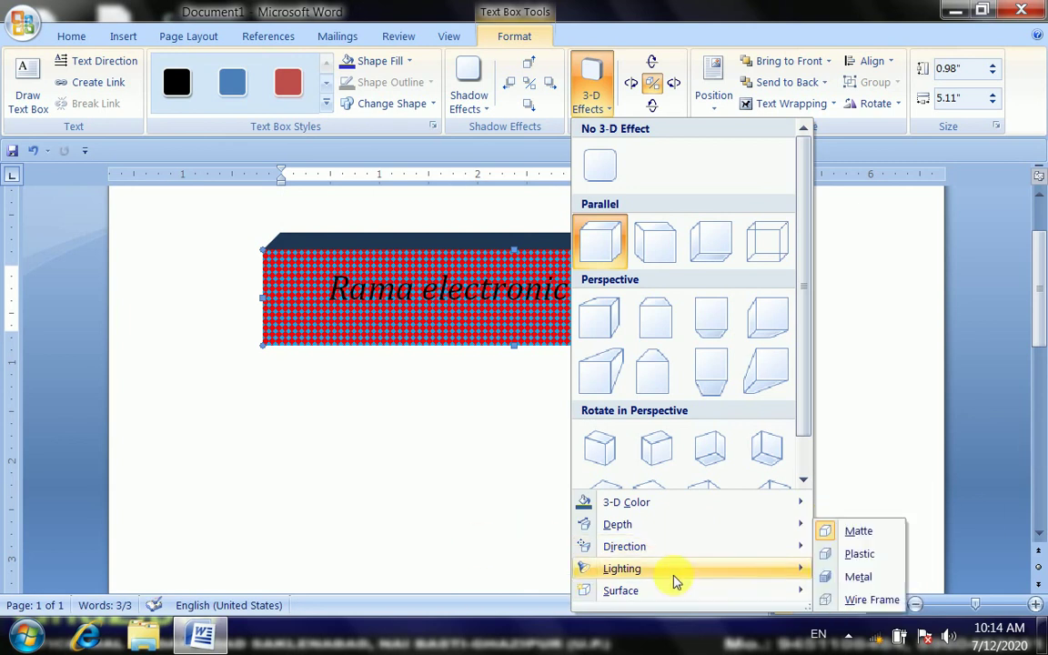
pyautogui.moveTo(678, 573)
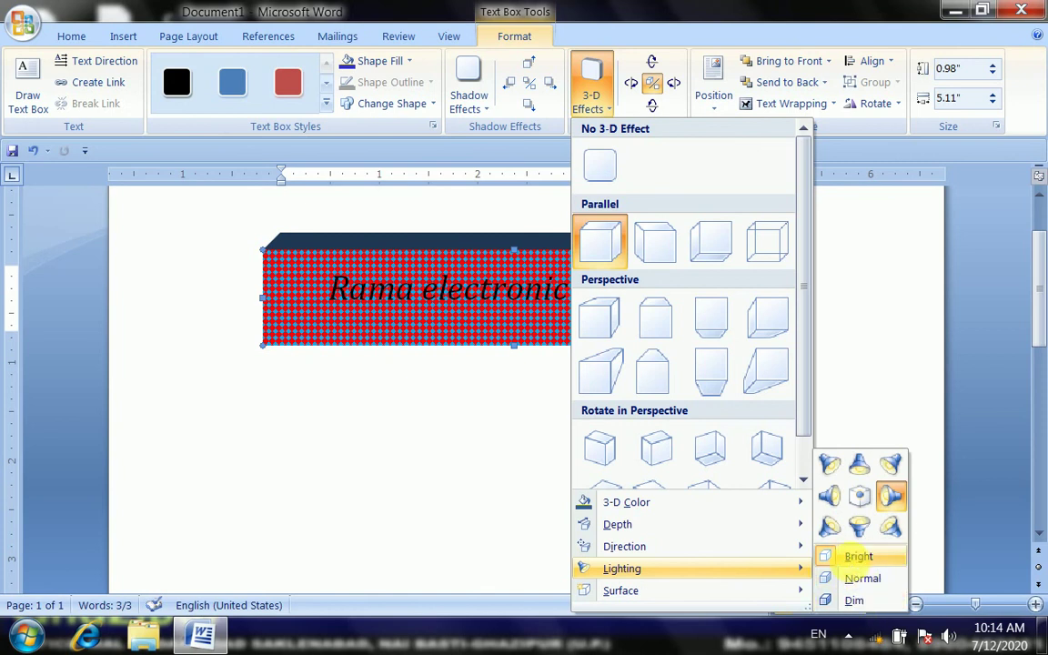
pyautogui.click(858, 556)
pyautogui.click(602, 100)
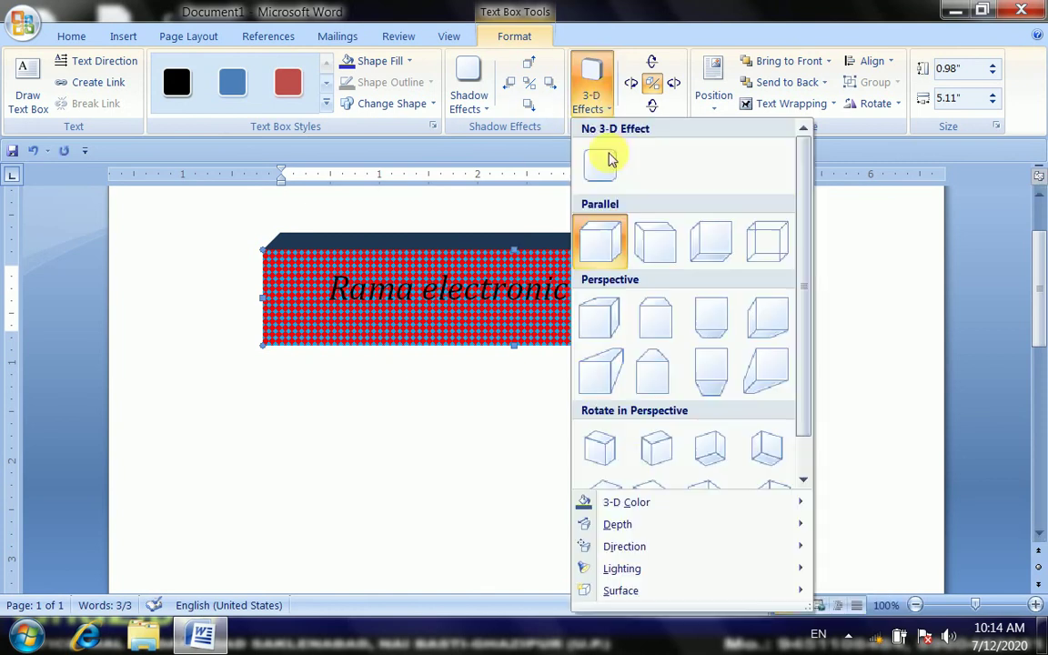
pyautogui.moveTo(633, 593)
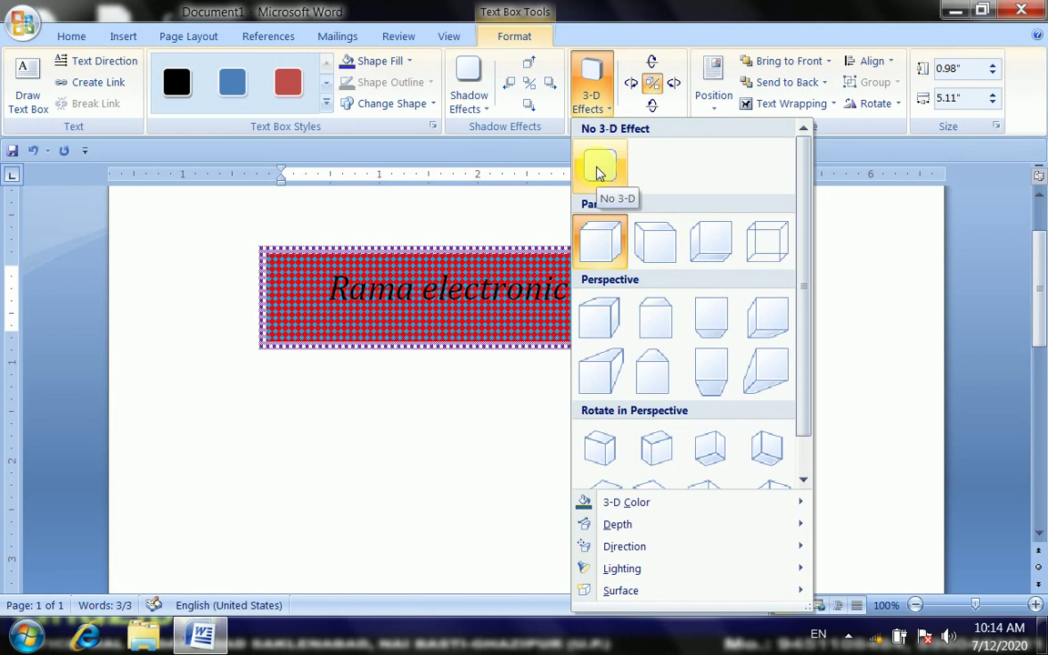
pyautogui.click(645, 245)
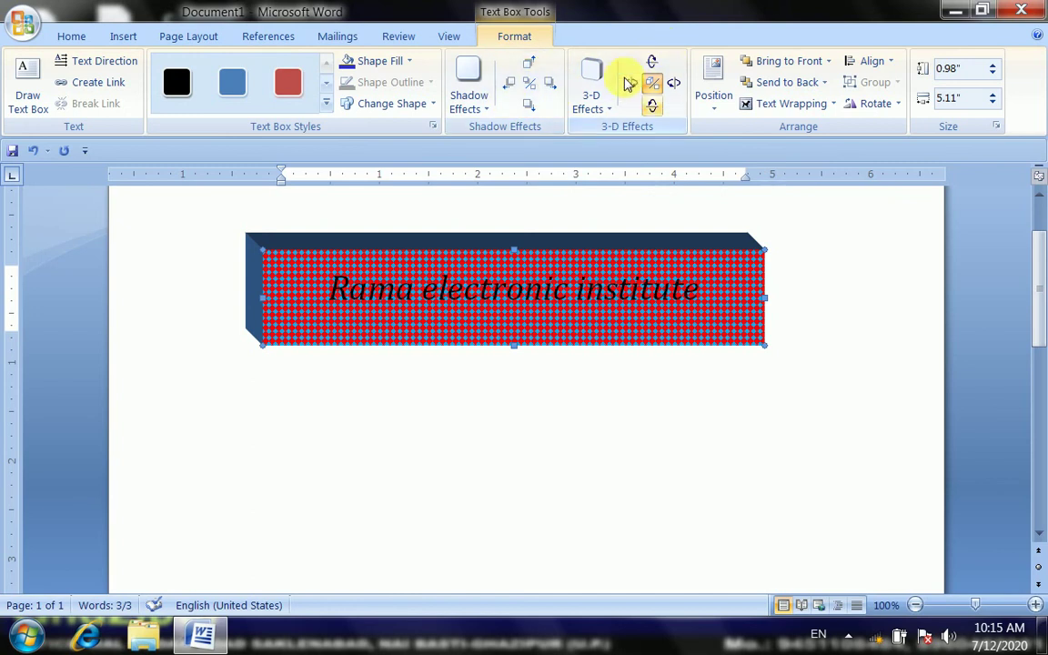
# Tilt the 3-D box up two steps, sideways three, and down four
pyautogui.click(654, 57)
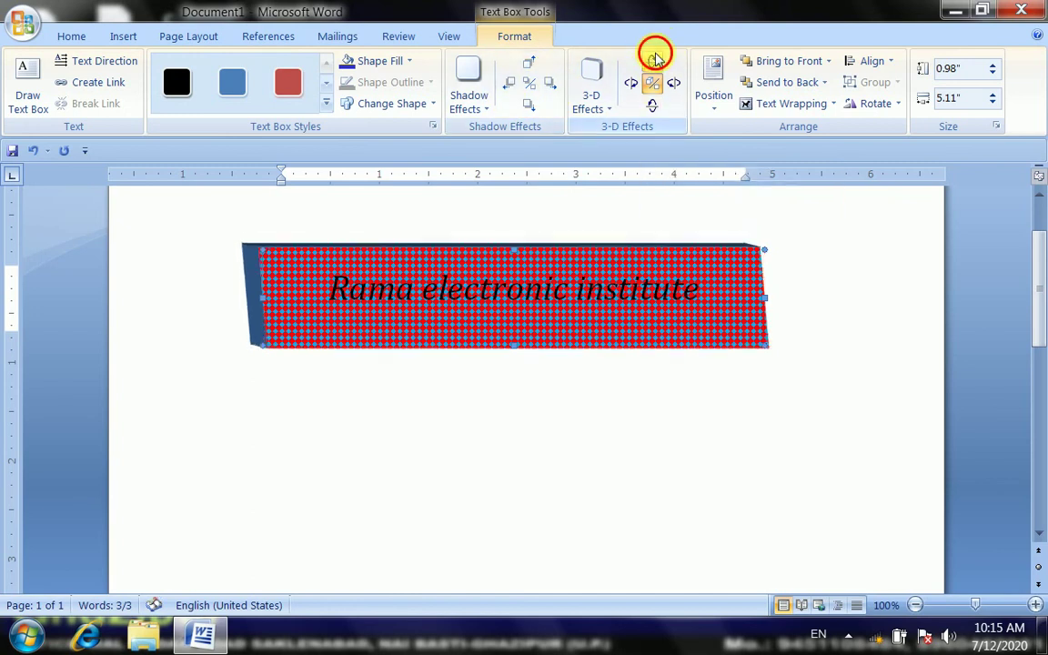
pyautogui.click(655, 58)
pyautogui.click(627, 80)
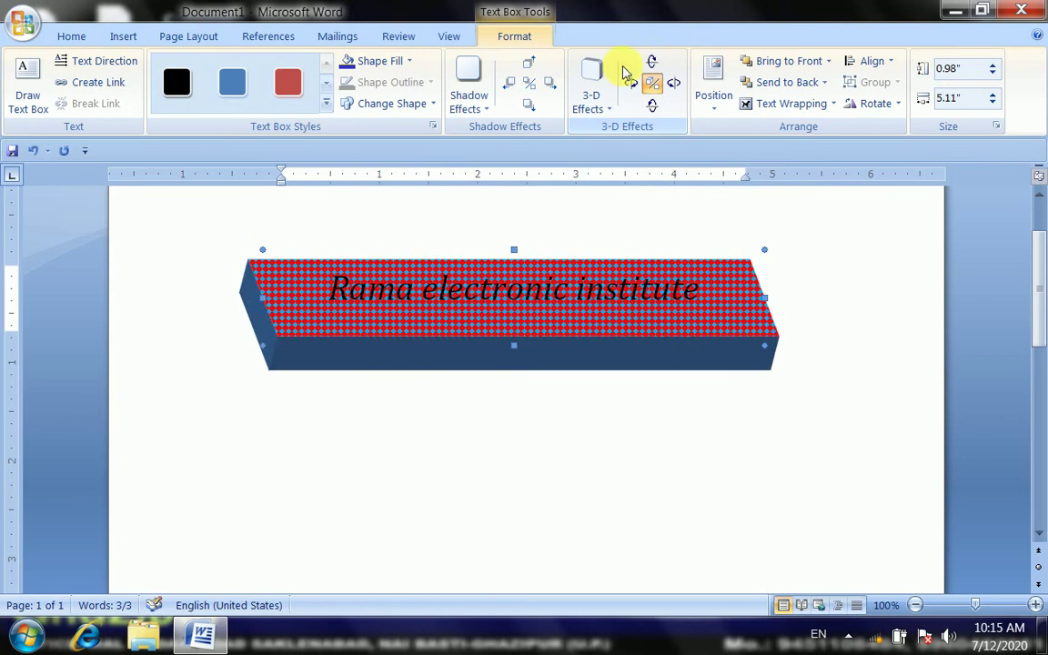
pyautogui.click(631, 85)
pyautogui.click(632, 89)
pyautogui.click(649, 102)
pyautogui.click(650, 102)
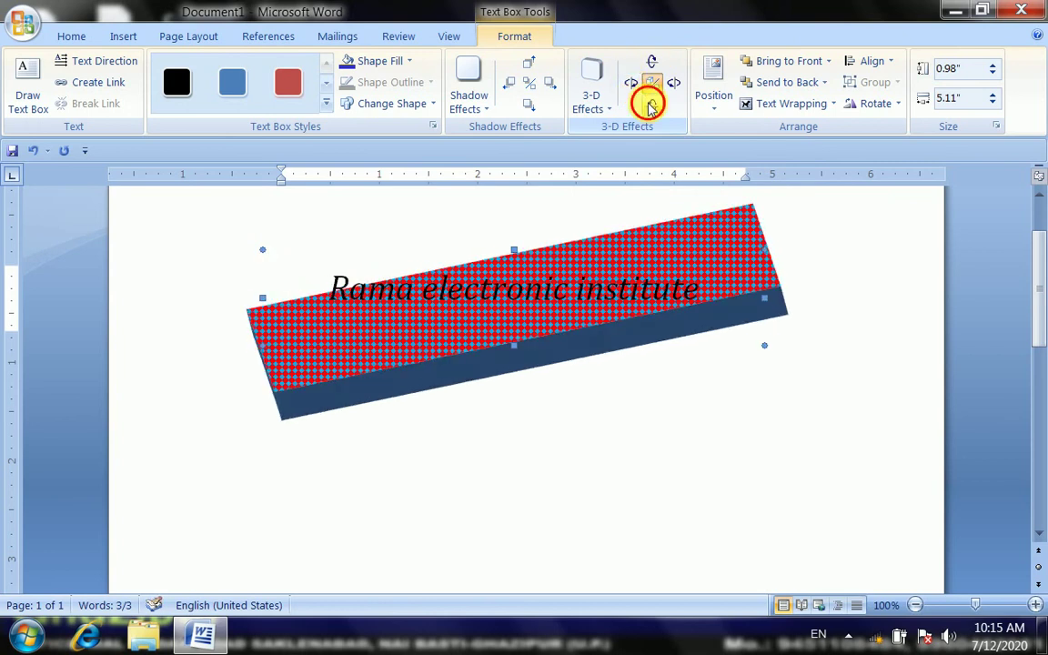
pyautogui.click(650, 102)
pyautogui.click(650, 102)
# Tilt the 3-D box right three steps, then switch 3-D off and back on
pyautogui.click(673, 82)
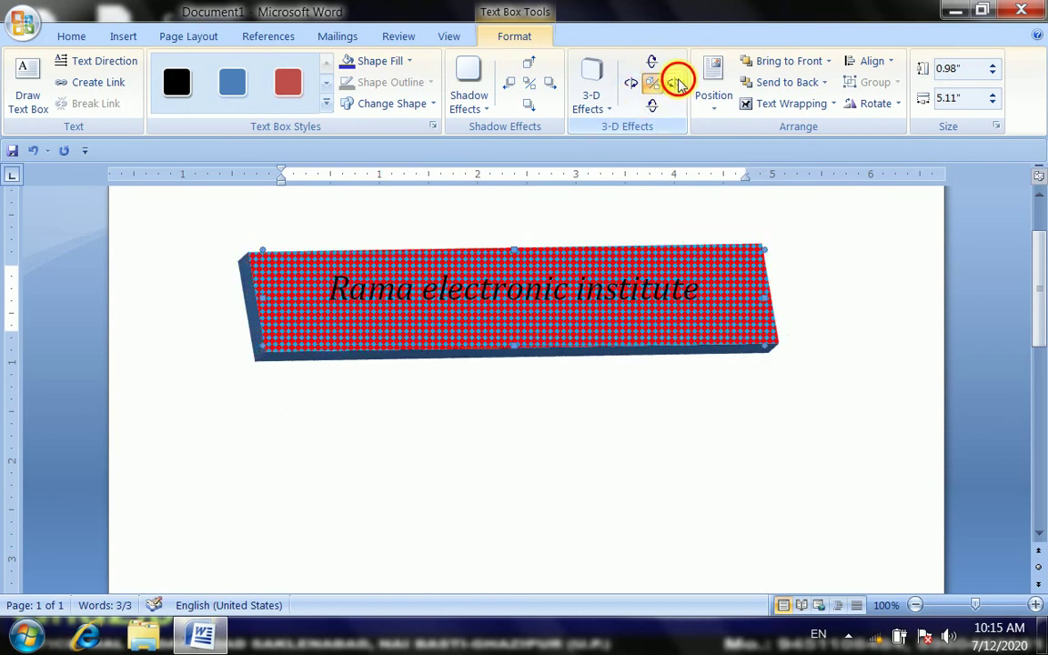
pyautogui.click(673, 82)
pyautogui.click(673, 82)
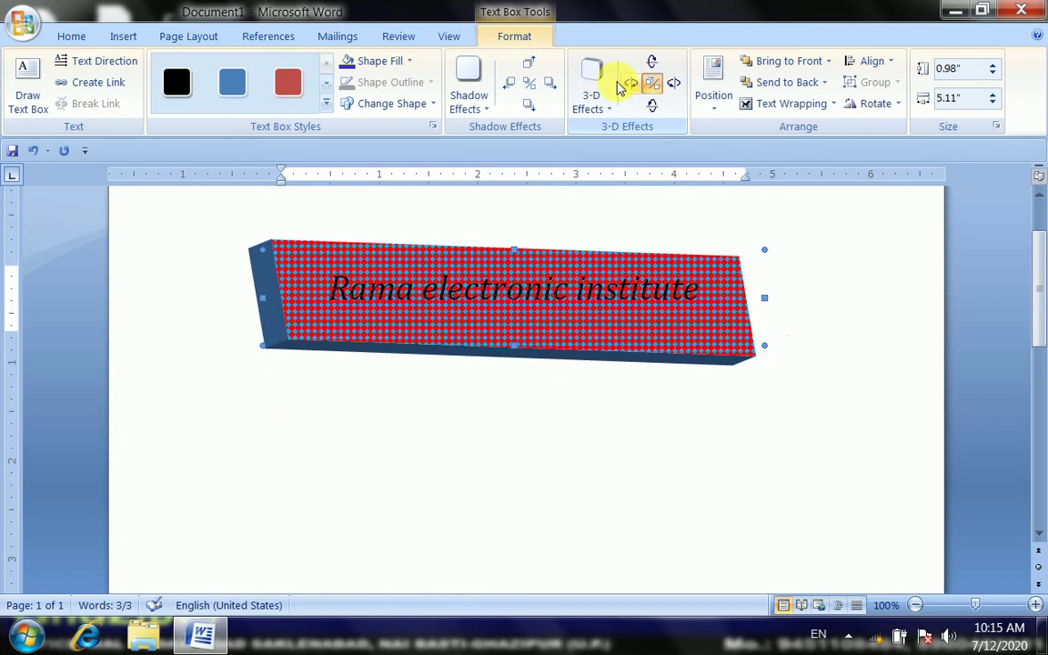
pyautogui.click(652, 89)
pyautogui.click(652, 89)
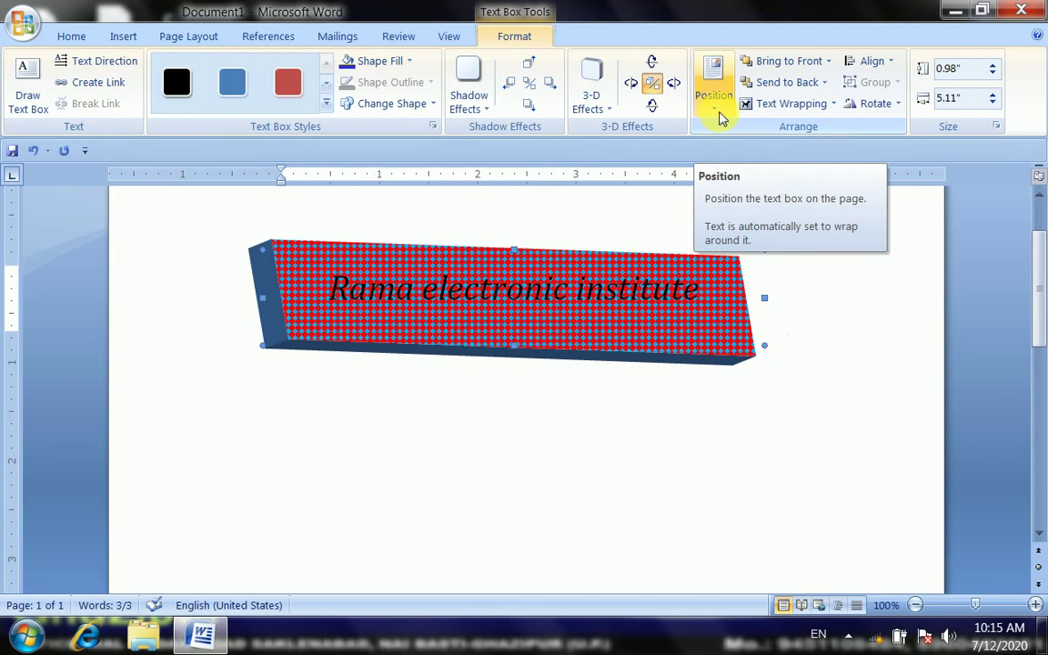
# Position the text box at the page's top centre, bring it to front, and return to Home
pyautogui.click(714, 104)
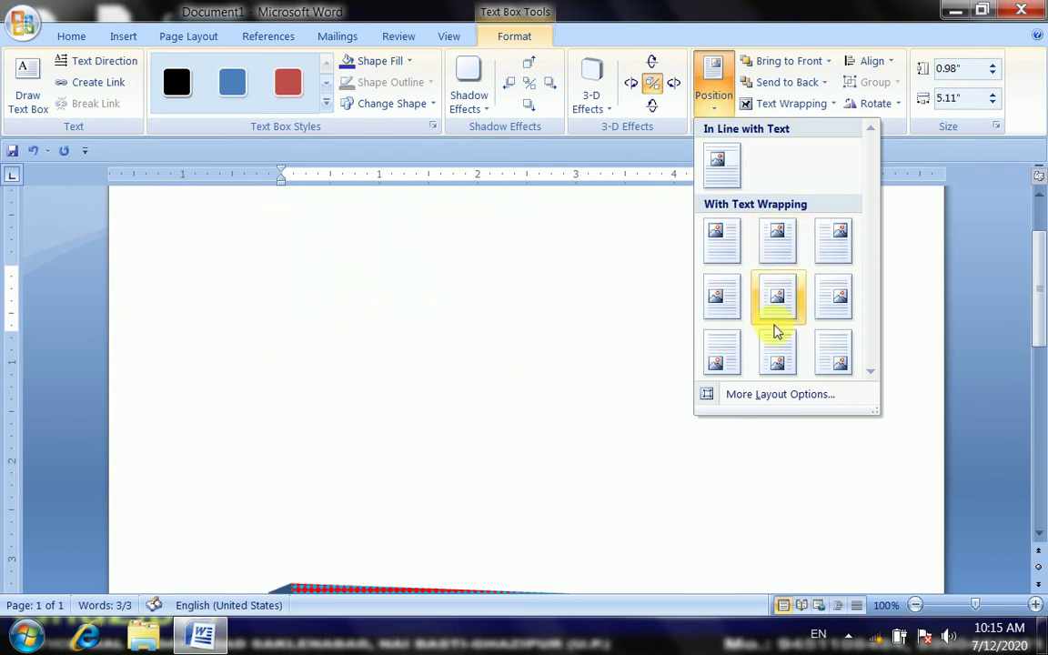
pyautogui.click(844, 354)
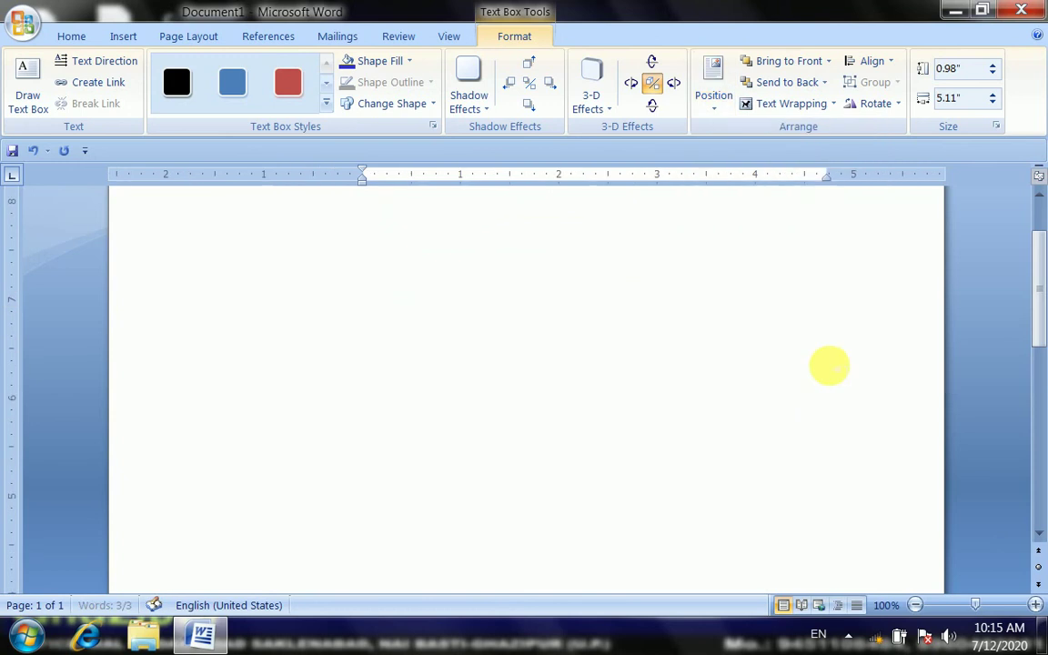
pyautogui.scroll(-3, 800, 369)
pyautogui.scroll(-3, 802, 374)
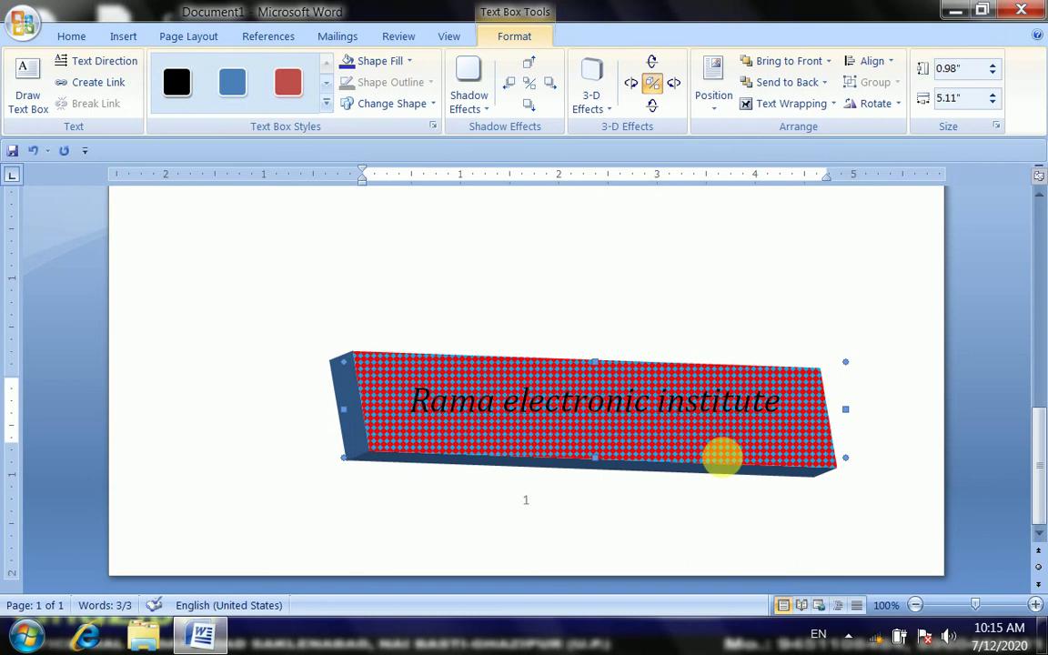
pyautogui.click(720, 107)
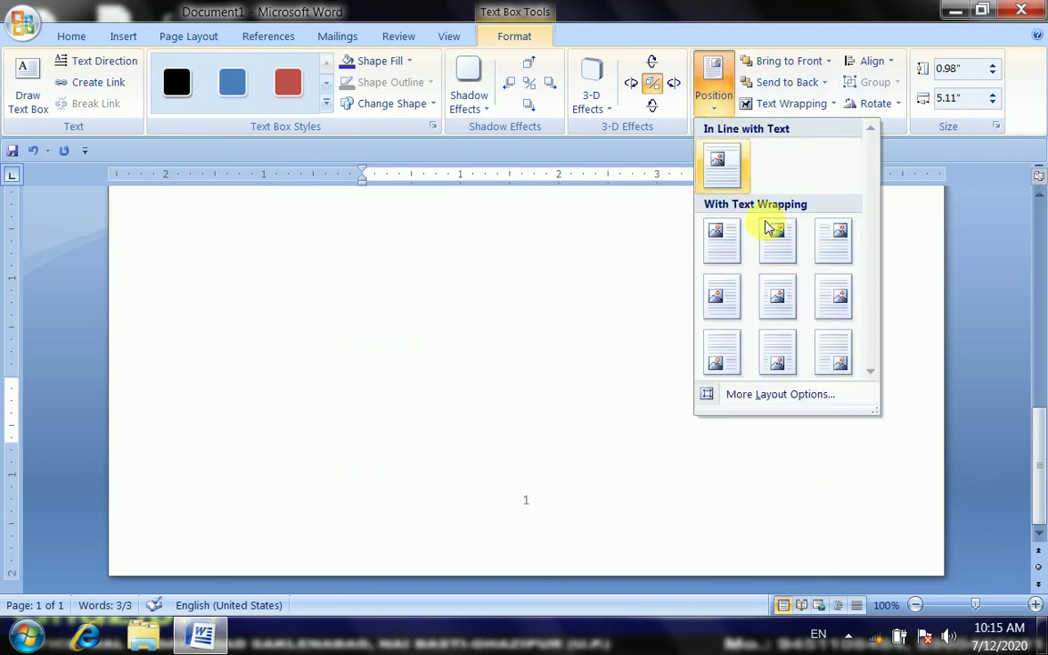
pyautogui.click(777, 244)
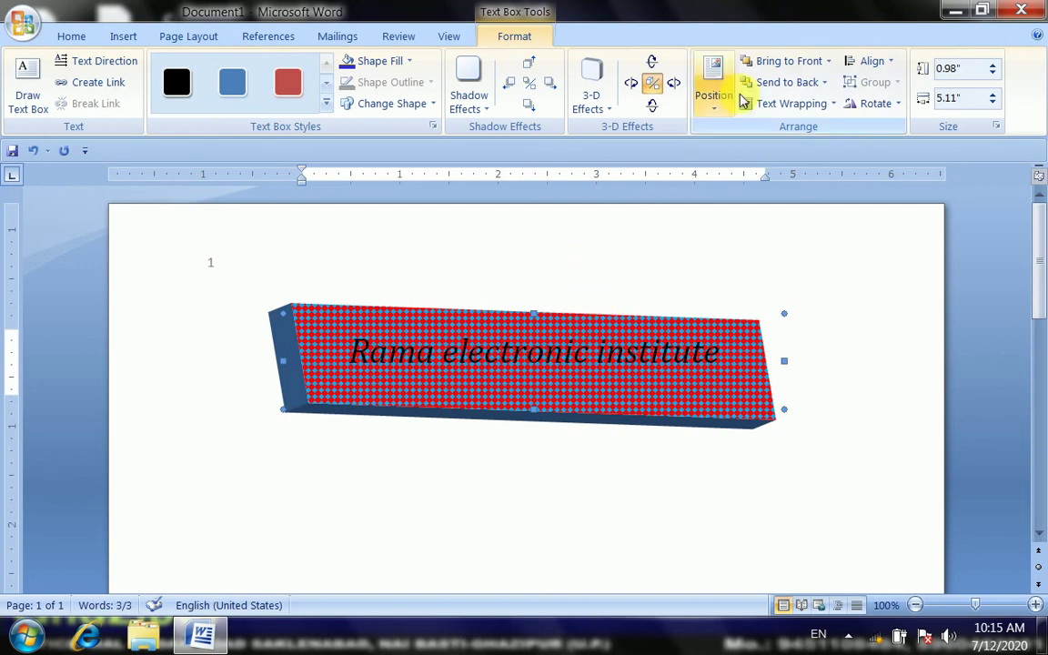
pyautogui.click(788, 69)
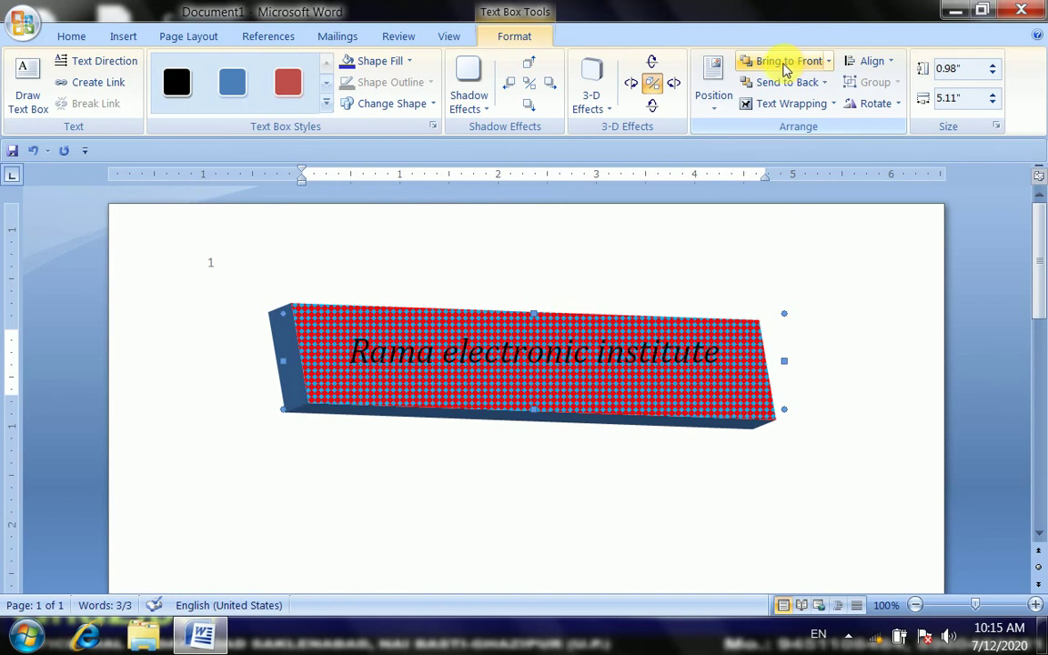
pyautogui.click(69, 36)
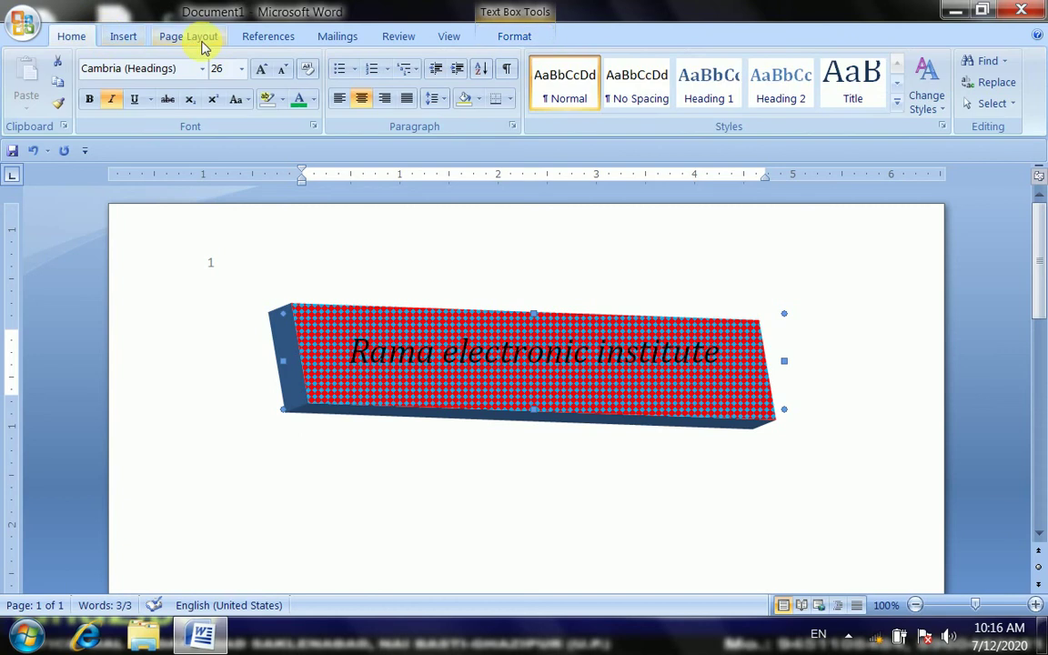
# Draw a Rounded Rectangular Callout over the 'Rama electronic institute' banner
pyautogui.click(123, 37)
pyautogui.click(287, 91)
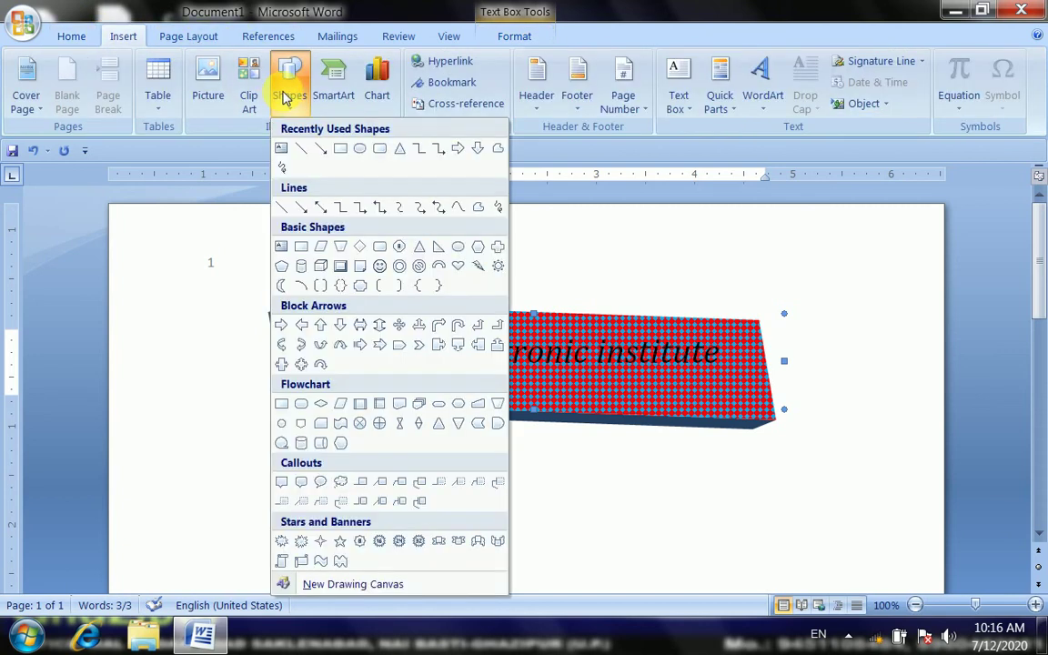
pyautogui.click(306, 482)
pyautogui.moveTo(332, 256); pyautogui.dragTo(564, 499)
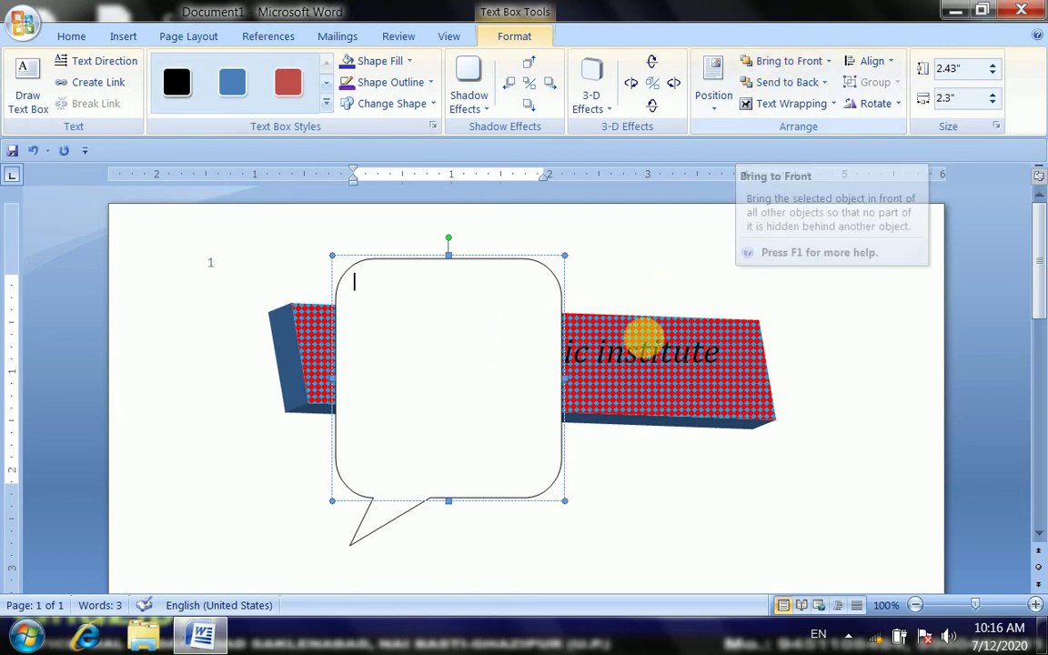
# Bring the banner to front, then send it behind the callout
pyautogui.click(644, 338)
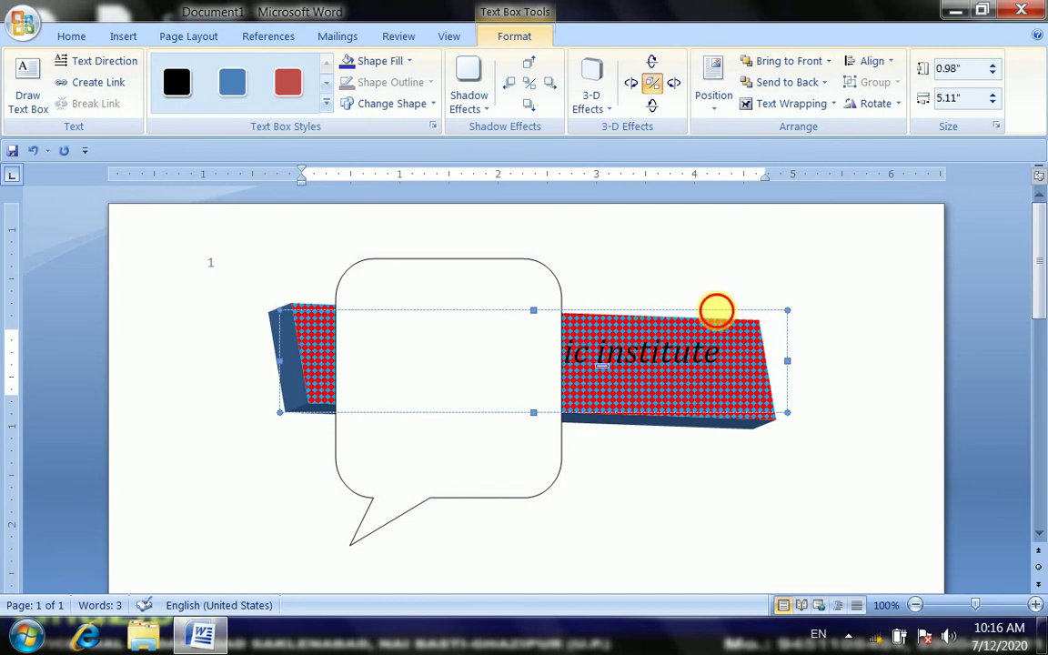
pyautogui.click(793, 62)
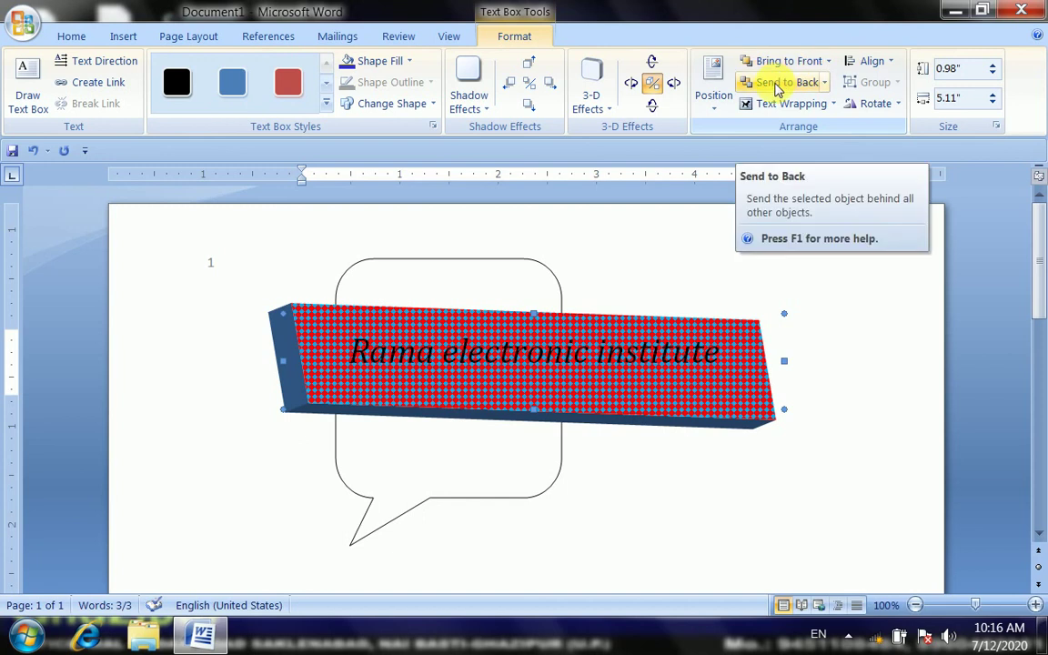
pyautogui.click(778, 83)
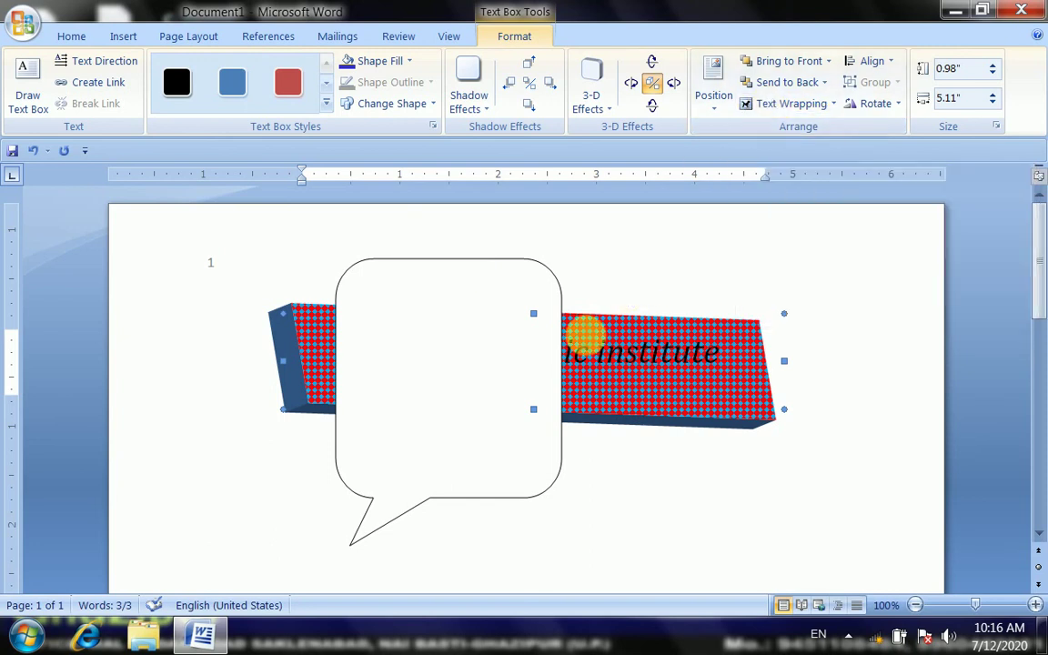
pyautogui.scroll(-5, 546, 363)
pyautogui.click(401, 387)
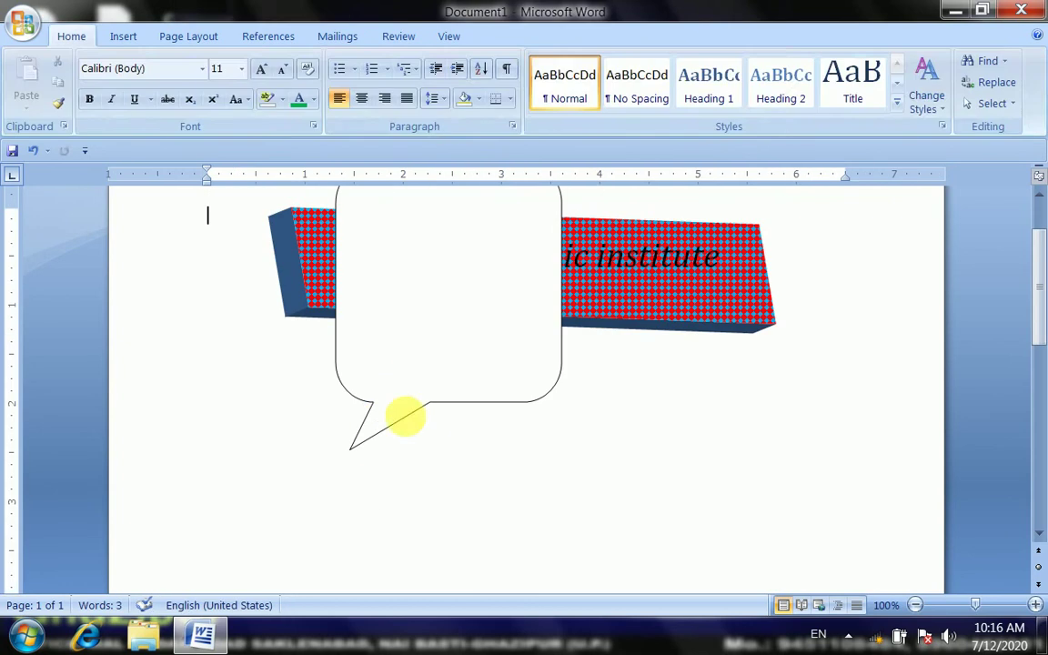
pyautogui.click(424, 330)
# Delete the speech callout and generate sample paragraphs with =rand()
pyautogui.scroll(1, 549, 349)
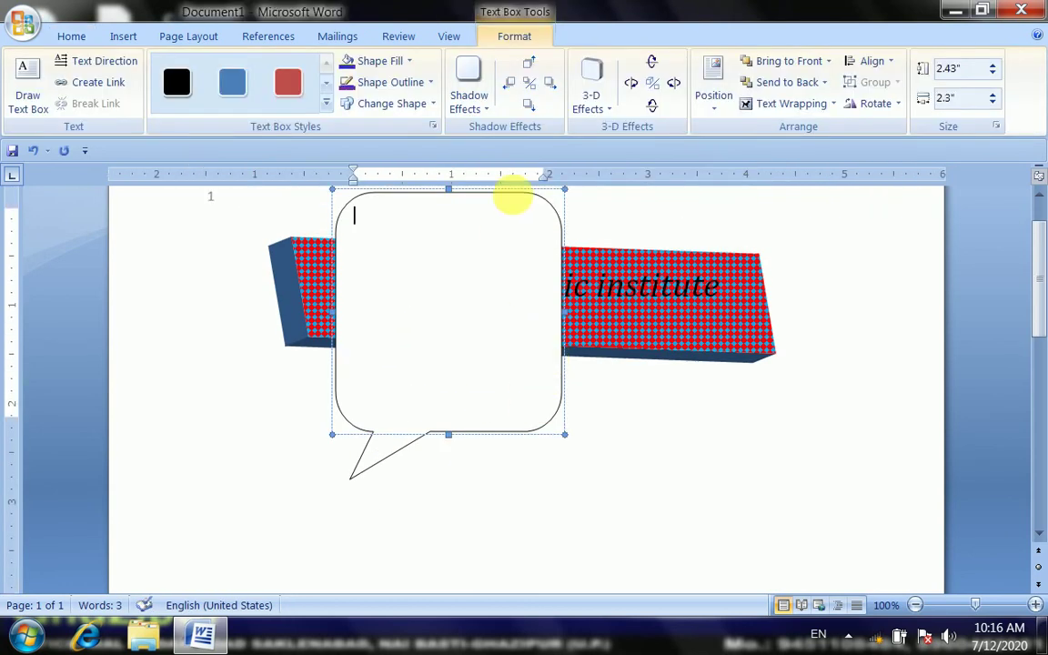
pyautogui.click(512, 193)
pyautogui.press('Delete')
pyautogui.write('=rand()')
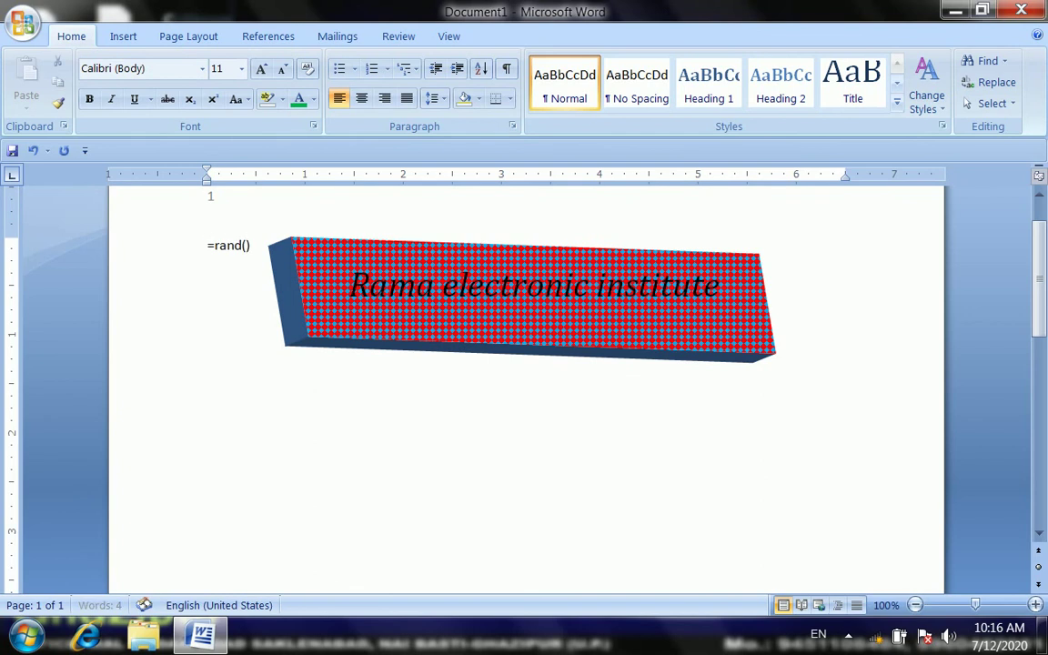
pyautogui.press('Return')
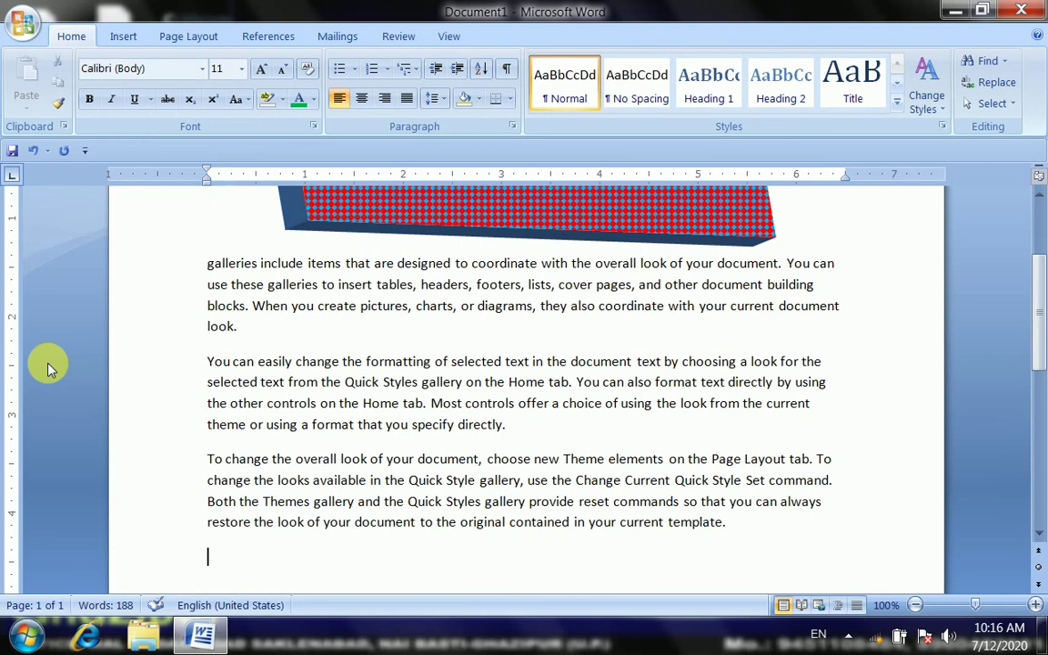
# Drag the banner down into the sample paragraphs
pyautogui.scroll(3, 468, 266)
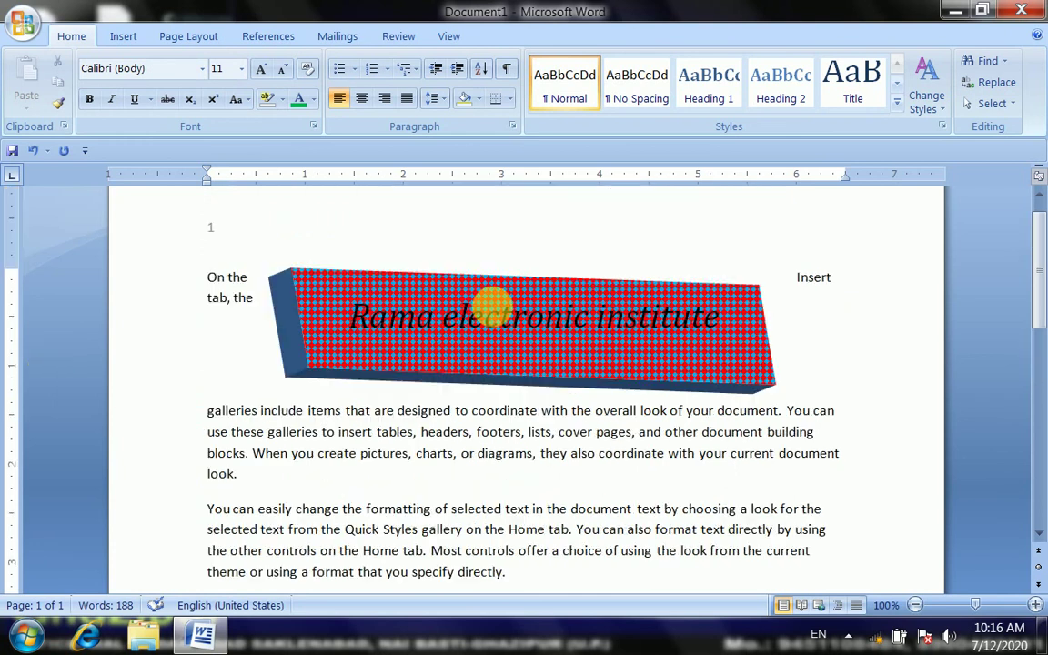
pyautogui.click(377, 288)
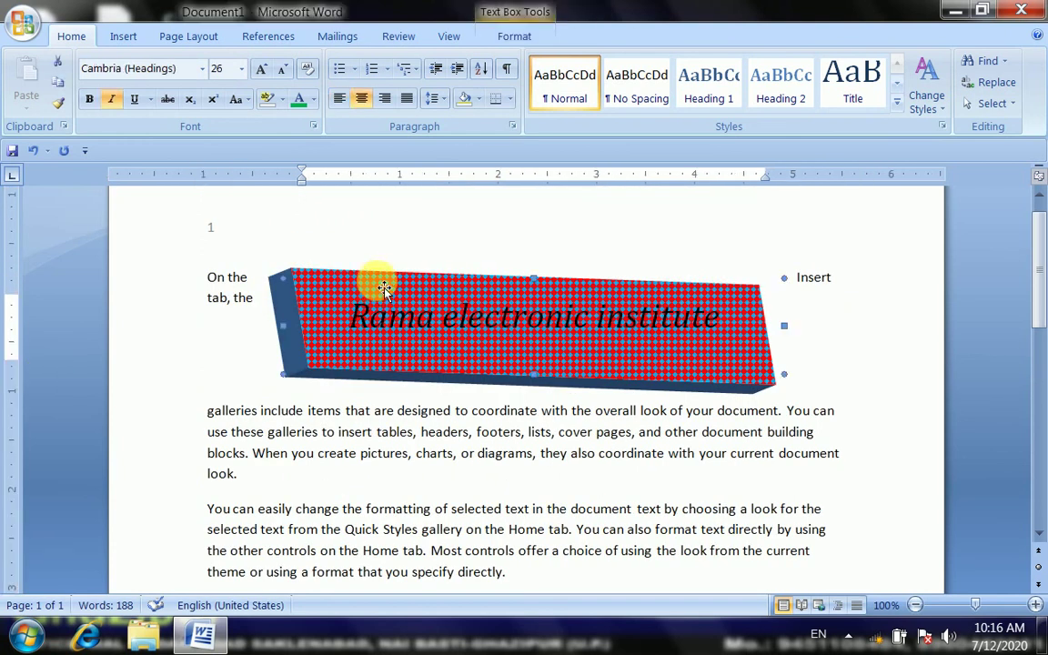
pyautogui.moveTo(377, 288)
pyautogui.mouseDown()
pyautogui.moveTo(402, 409)
pyautogui.moveTo(436, 359)
pyautogui.mouseUp()
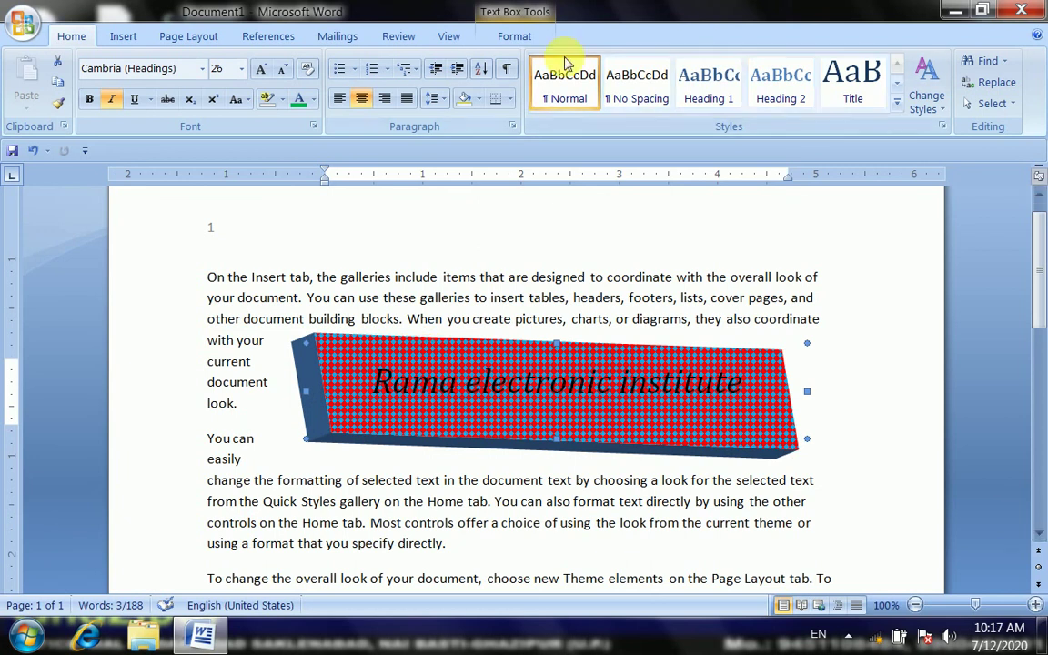
# Try Tight, Behind Text and In Front of Text wrapping on the banner, moving it around
pyautogui.click(515, 37)
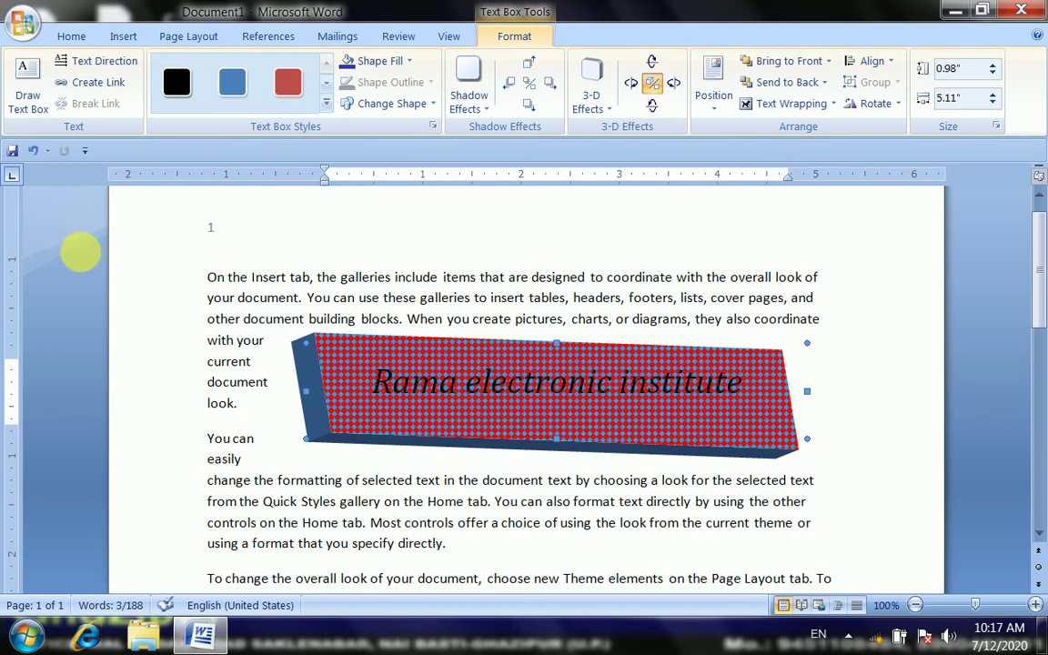
pyautogui.click(795, 102)
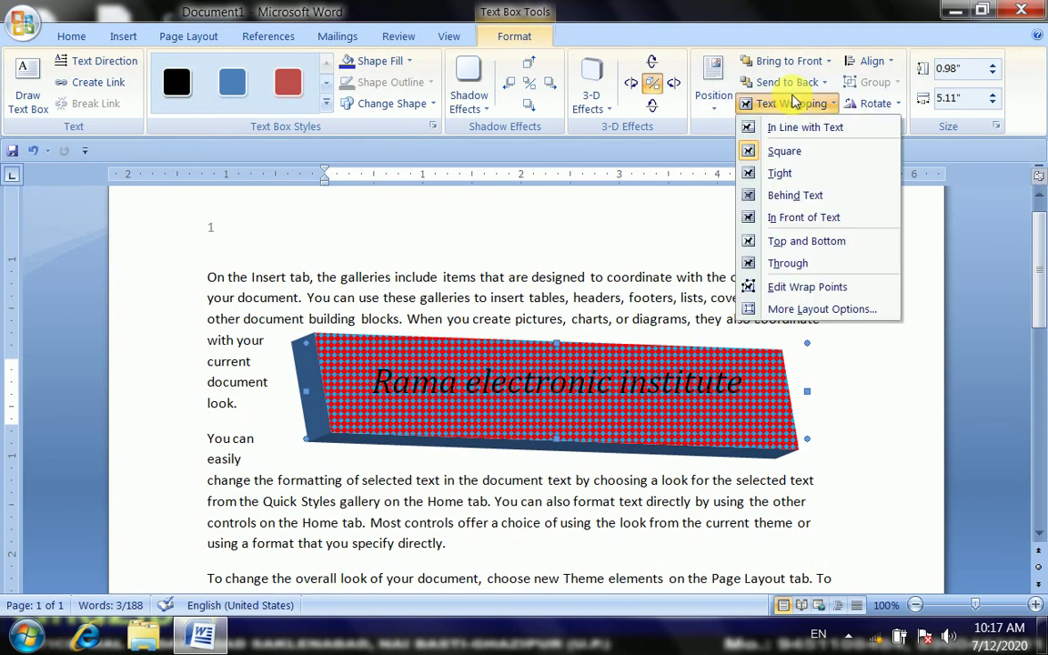
pyautogui.click(786, 174)
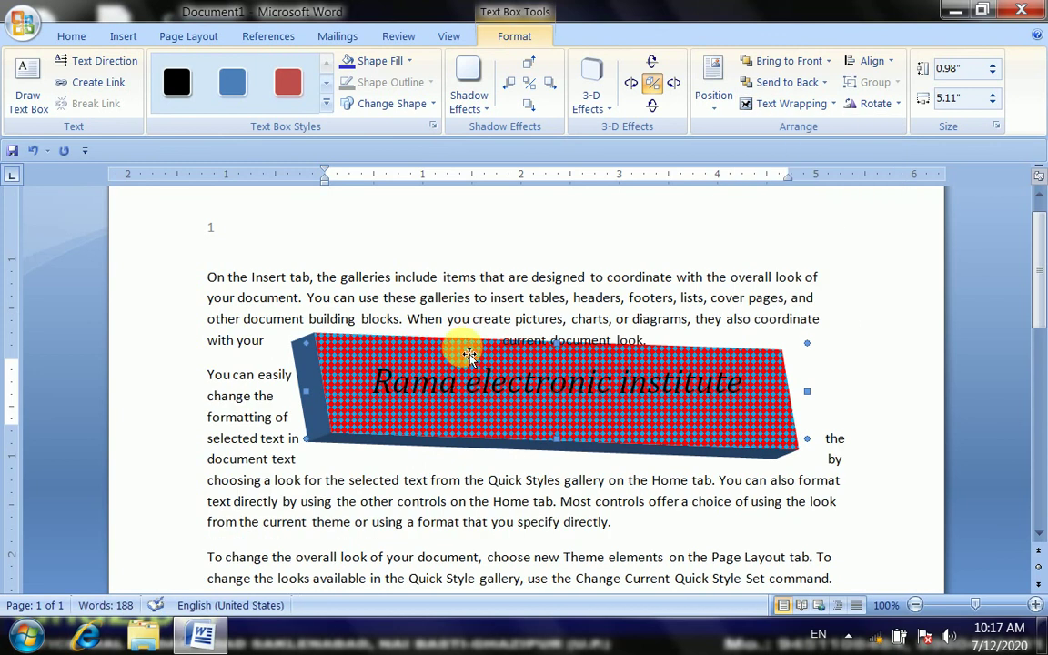
pyautogui.click(770, 106)
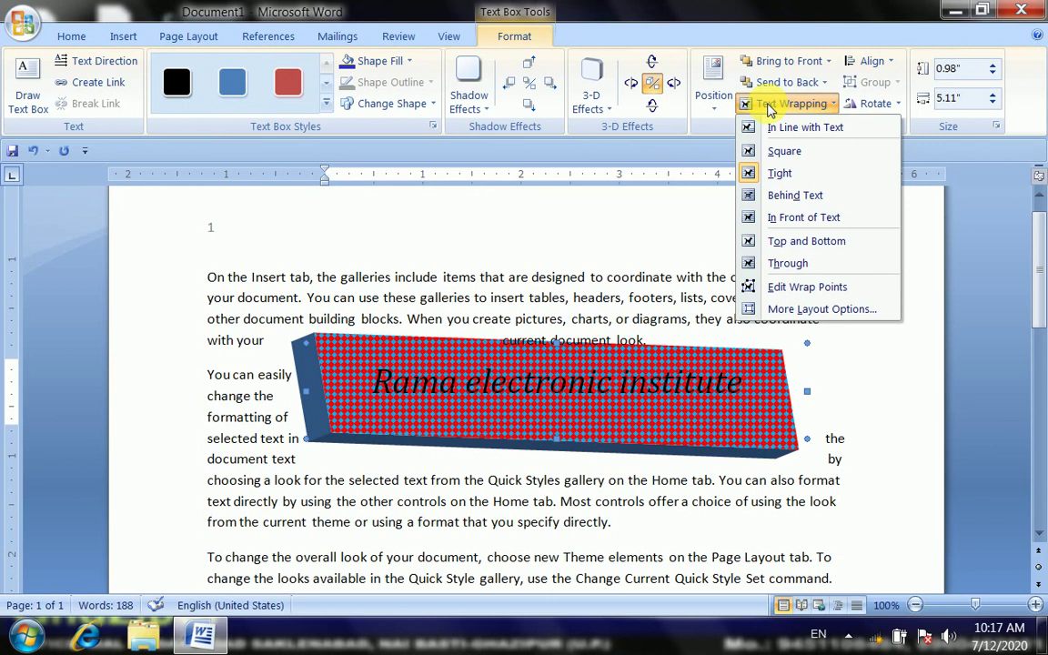
pyautogui.click(804, 195)
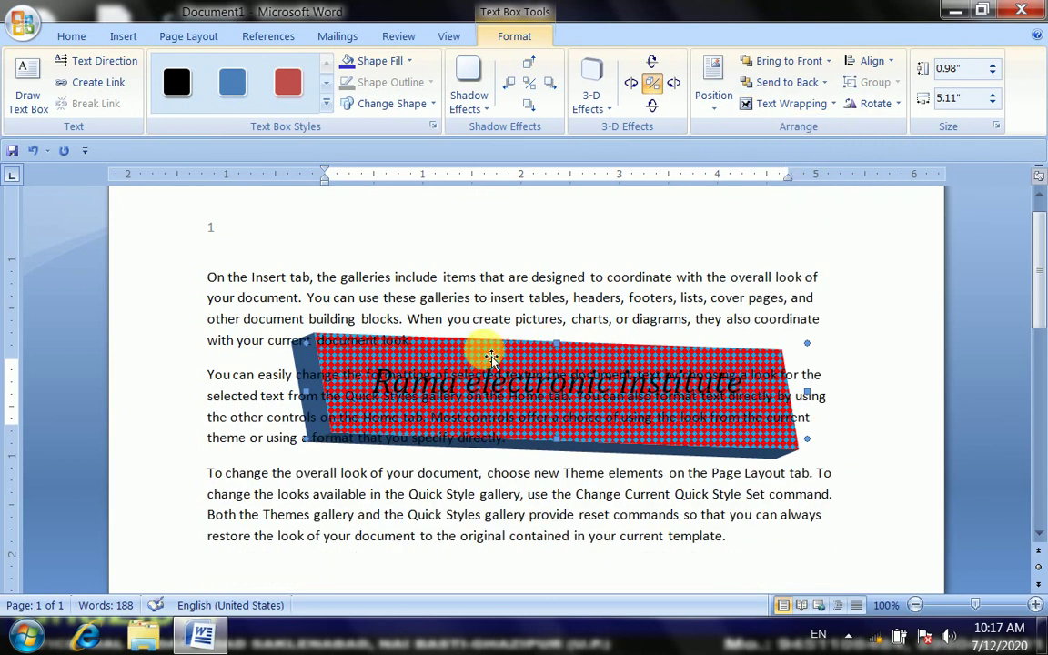
pyautogui.moveTo(484, 345); pyautogui.dragTo(487, 273)
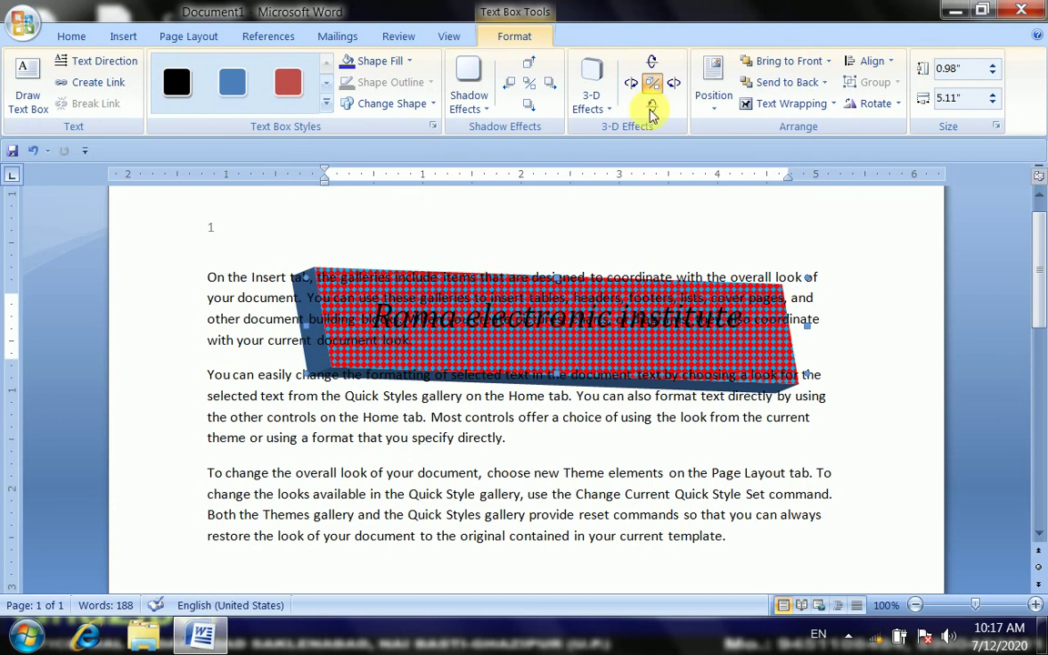
pyautogui.click(767, 107)
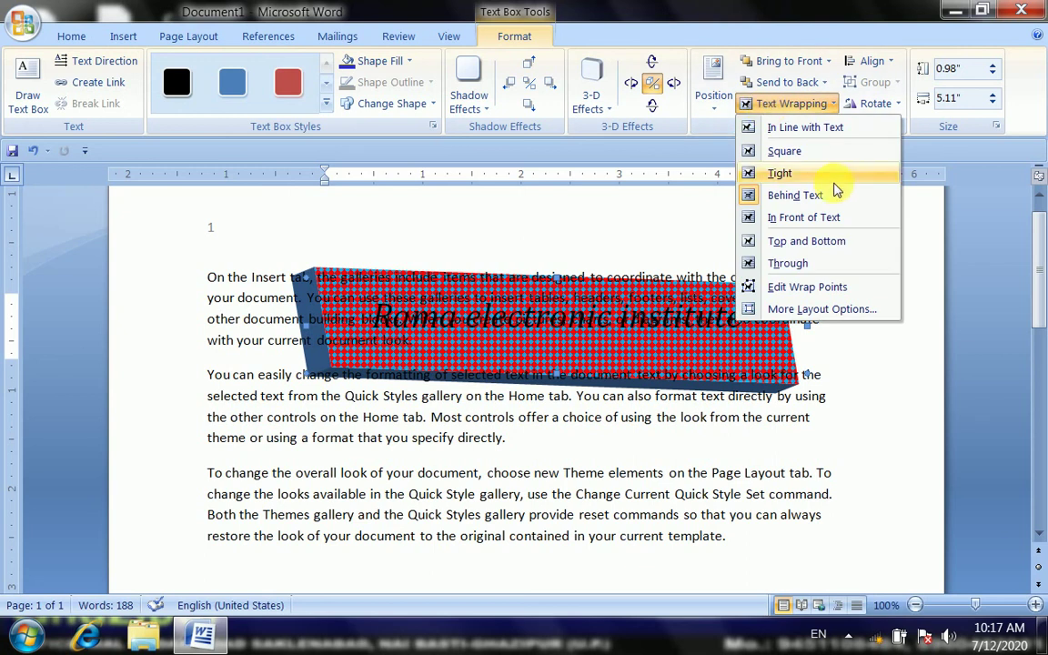
pyautogui.click(810, 217)
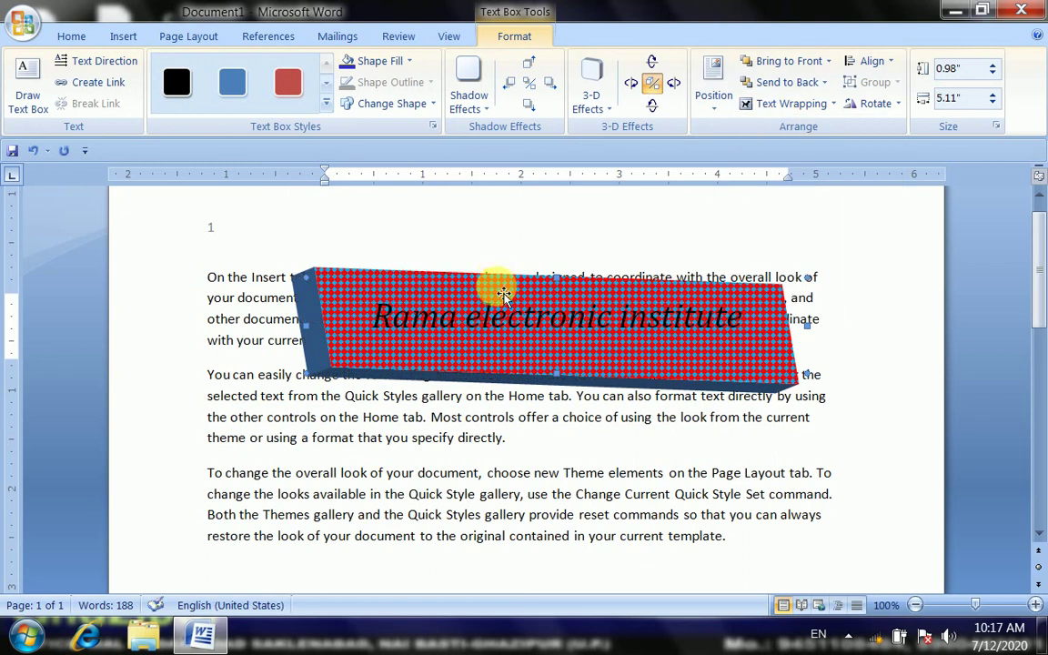
pyautogui.moveTo(503, 293)
pyautogui.mouseDown()
pyautogui.moveTo(518, 332)
pyautogui.moveTo(388, 344)
pyautogui.moveTo(484, 323)
pyautogui.moveTo(368, 358)
pyautogui.mouseUp()
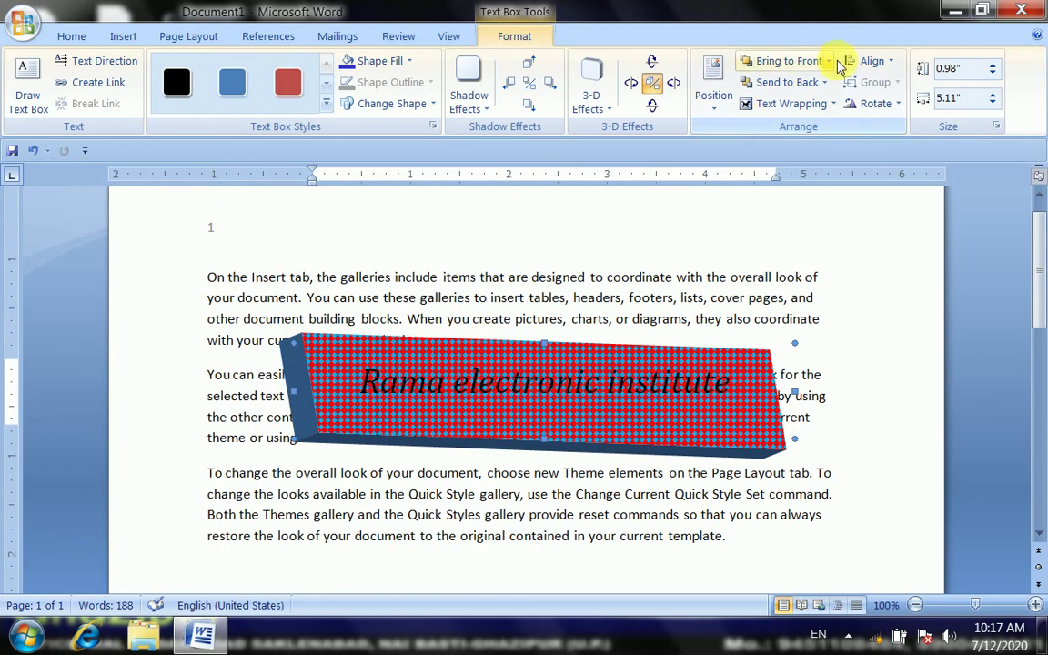
# Align the banner right, then centre, and undo back through the recent changes
pyautogui.click(892, 64)
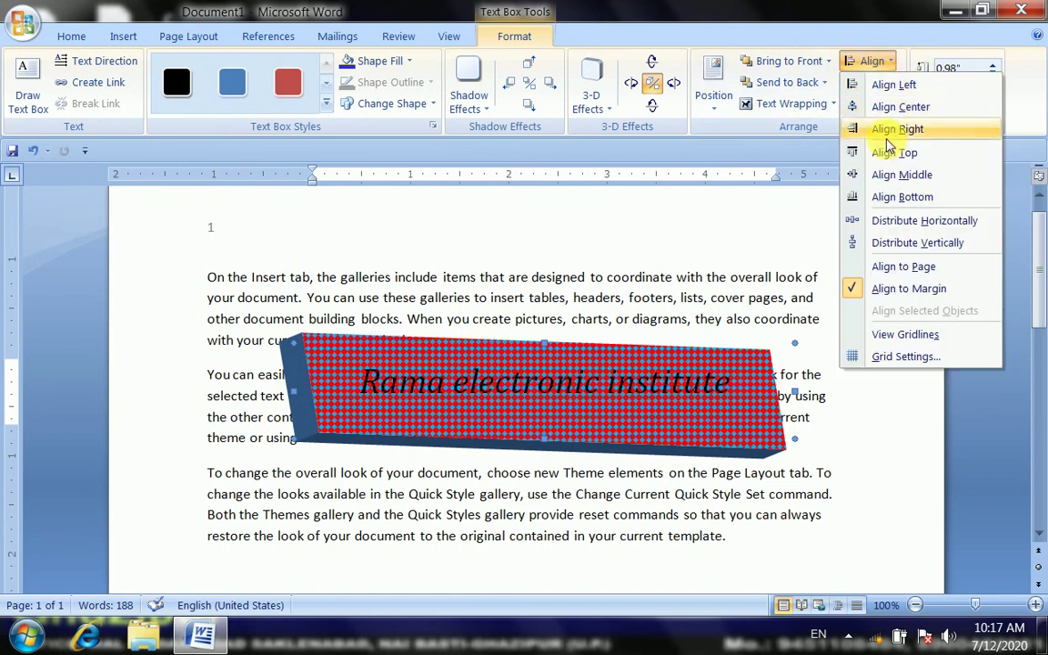
pyautogui.click(886, 132)
pyautogui.click(873, 63)
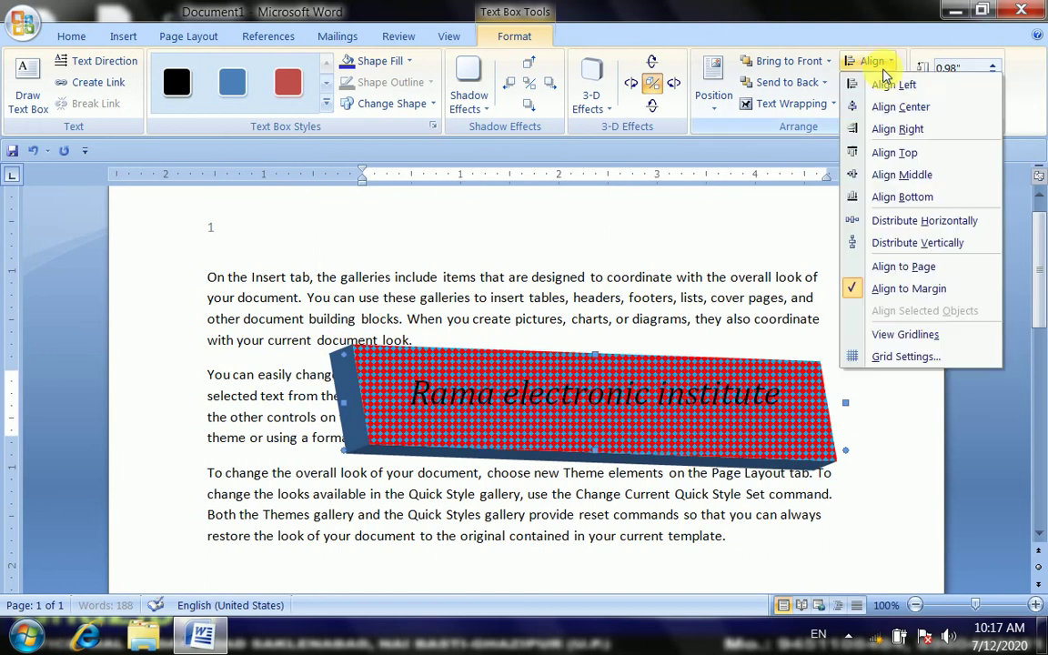
pyautogui.click(878, 108)
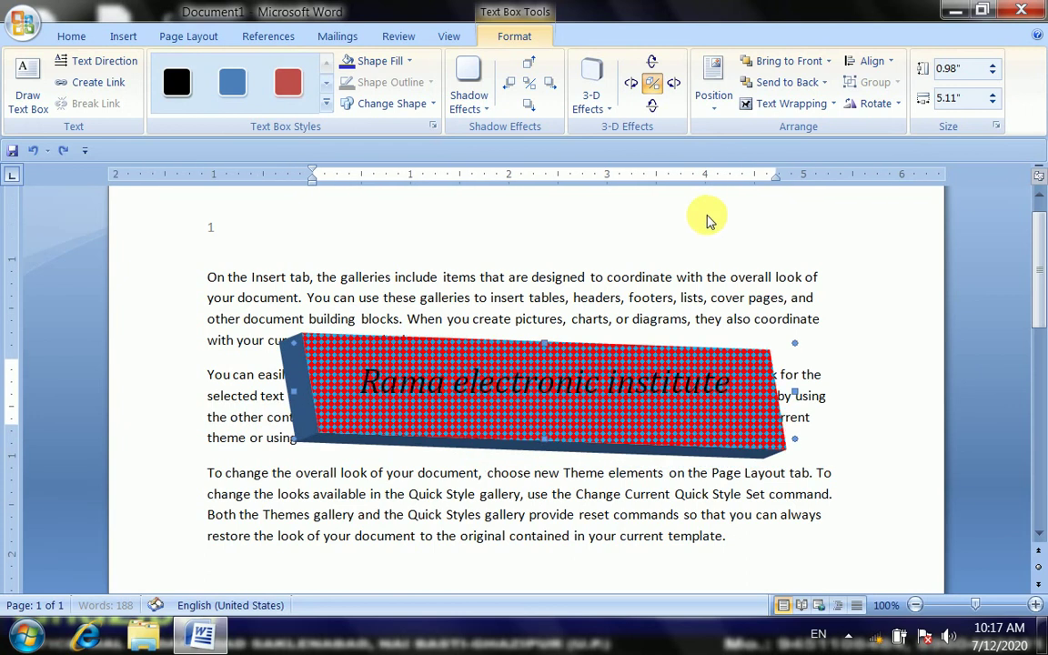
pyautogui.press('Left')
pyautogui.press('Left')
pyautogui.press('Left')
pyautogui.hotkey('ctrl', 'z')
pyautogui.hotkey('ctrl', 'z')
pyautogui.hotkey('ctrl', 'z')
pyautogui.hotkey('ctrl', 'z')
pyautogui.hotkey('ctrl', 'z')
pyautogui.hotkey('ctrl', 'z')
pyautogui.hotkey('ctrl', 'z')
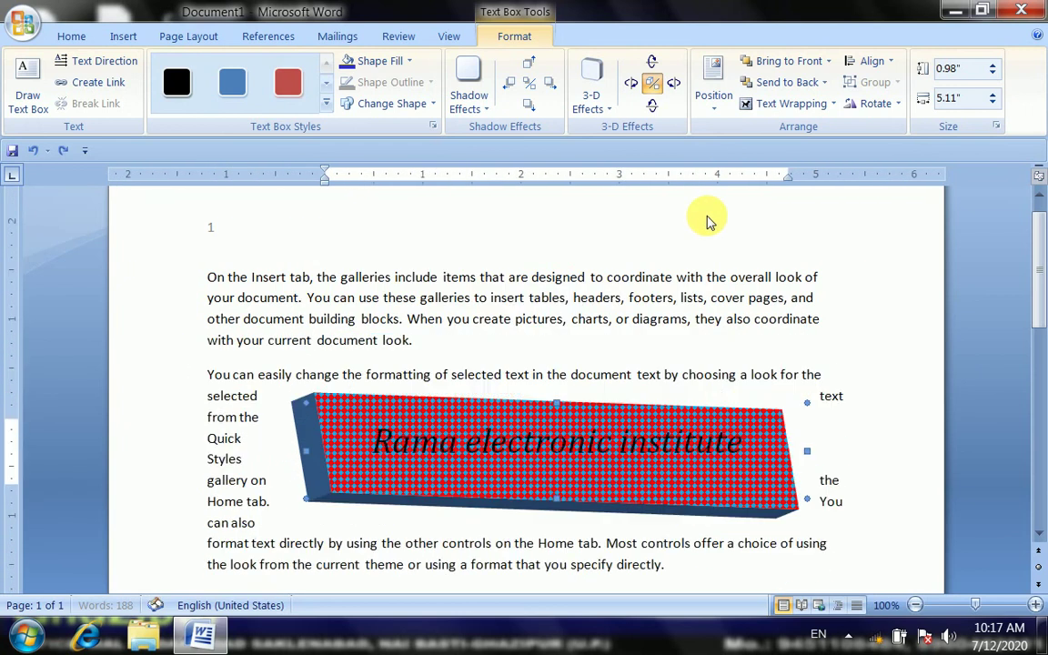
pyautogui.hotkey('ctrl', 'z')
pyautogui.hotkey('ctrl', 'z')
pyautogui.hotkey('ctrl', 'z')
# Undo the sample text, move the callout below the banner, and select the 3-D text box's Format tools
pyautogui.hotkey('ctrl', 'z')
pyautogui.hotkey('ctrl', 'z')
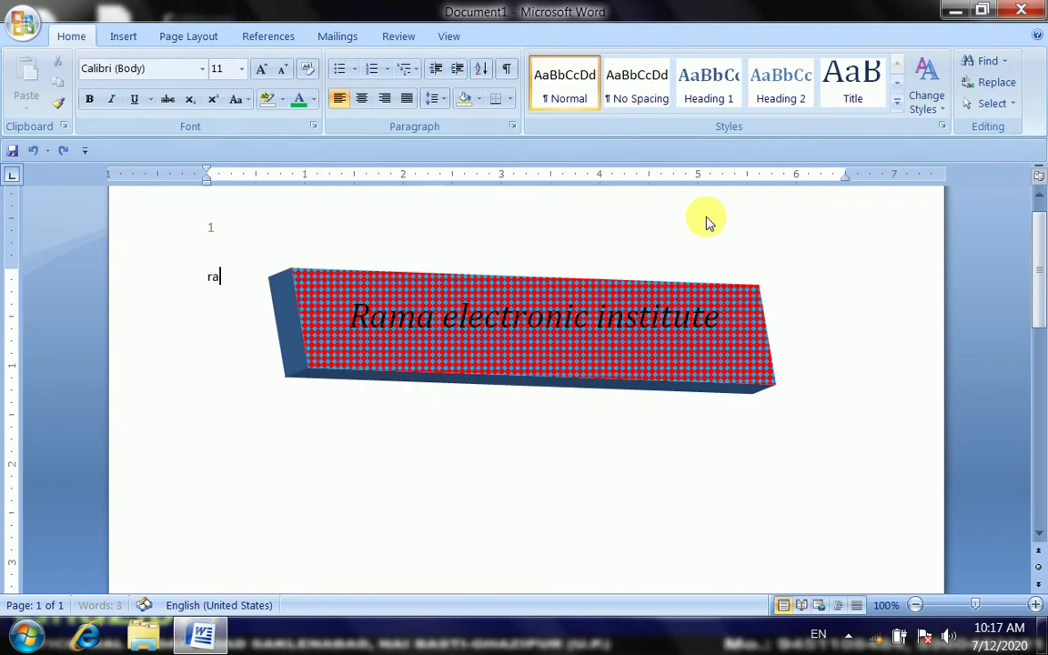
pyautogui.hotkey('ctrl', 'z')
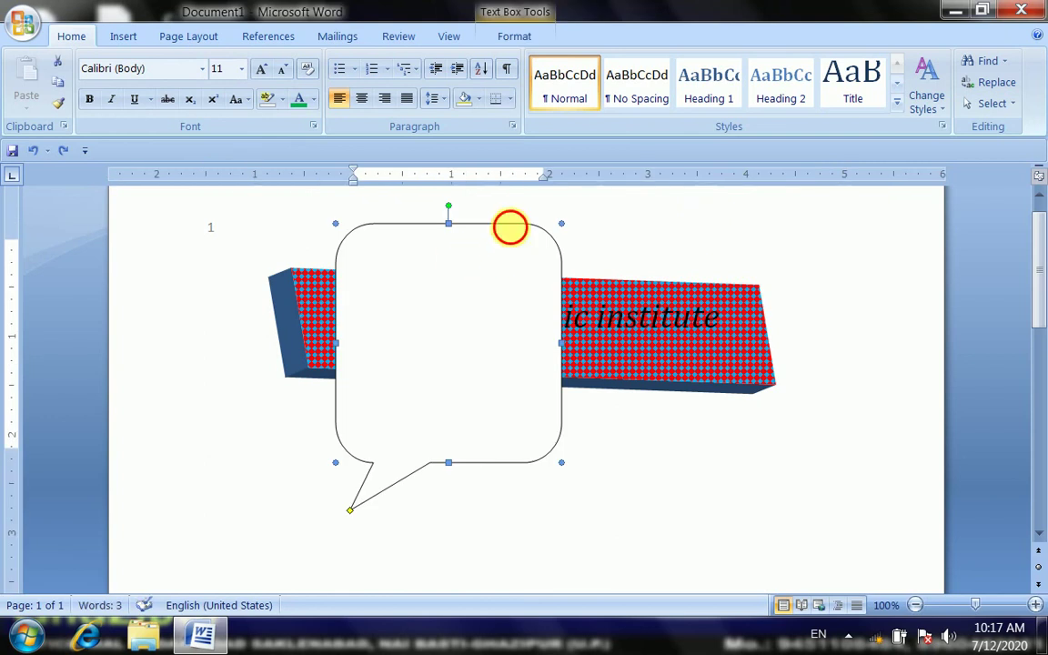
pyautogui.moveTo(510, 228)
pyautogui.mouseDown()
pyautogui.moveTo(656, 406)
pyautogui.moveTo(600, 519)
pyautogui.mouseUp()
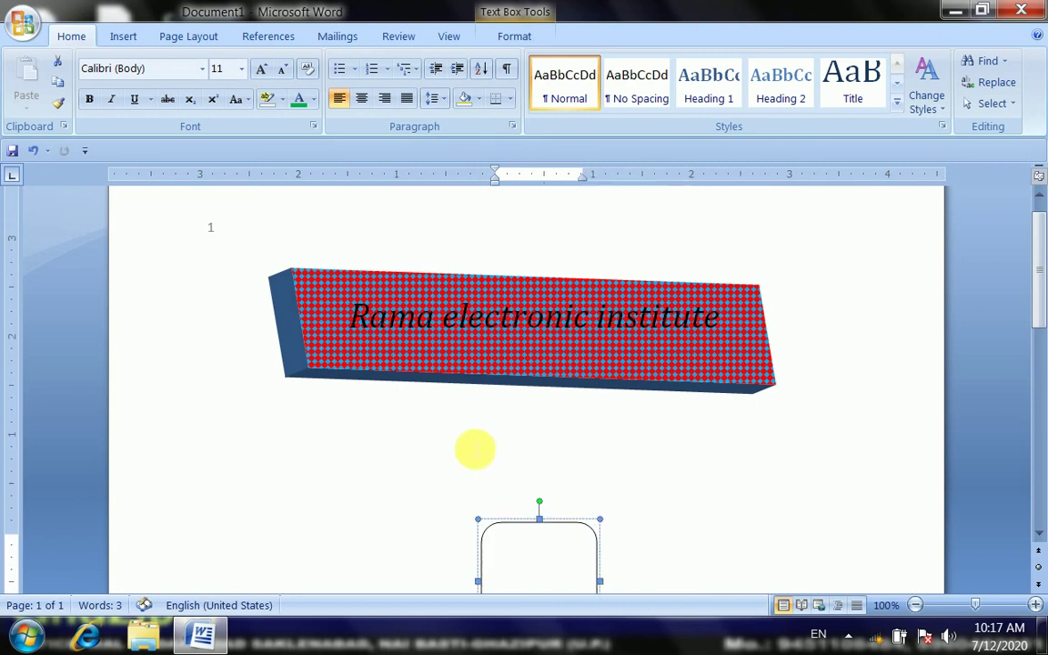
pyautogui.click(519, 523)
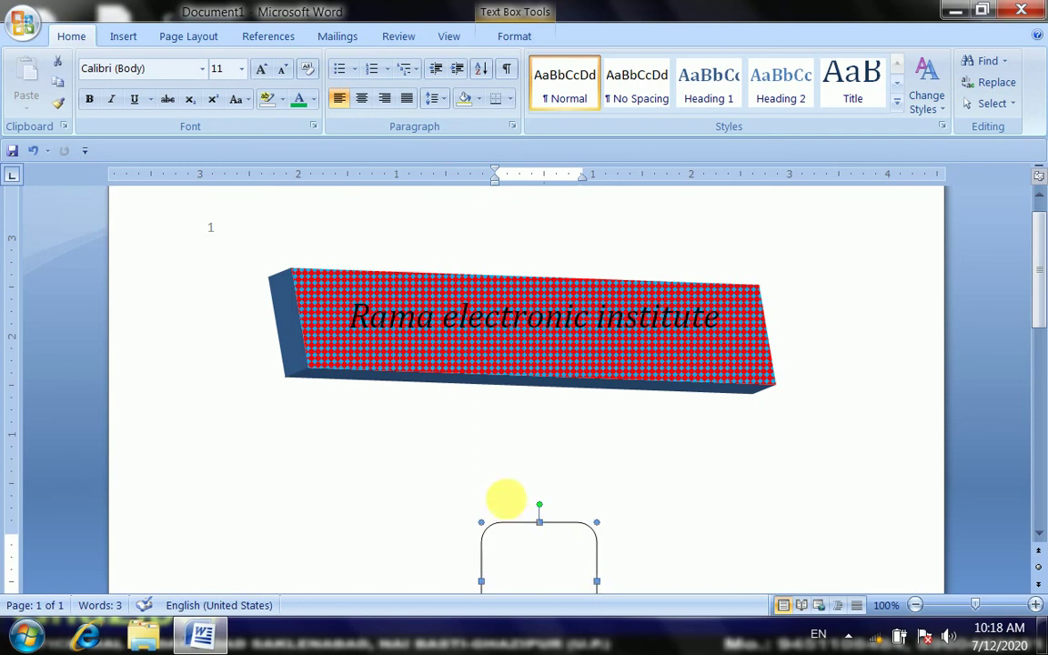
pyautogui.click(496, 380)
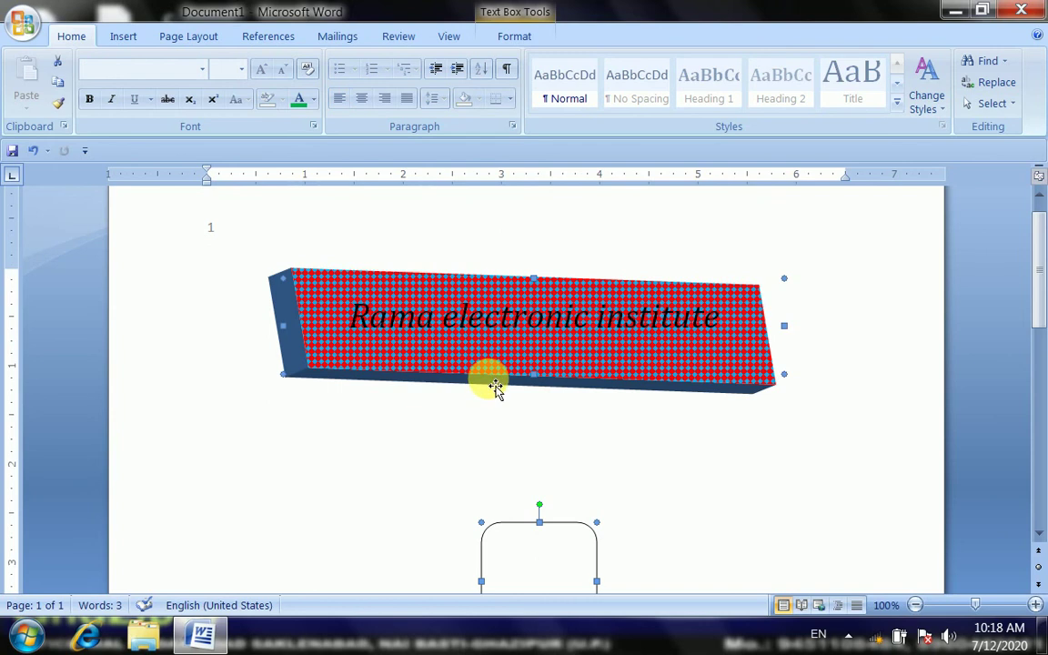
pyautogui.click(506, 40)
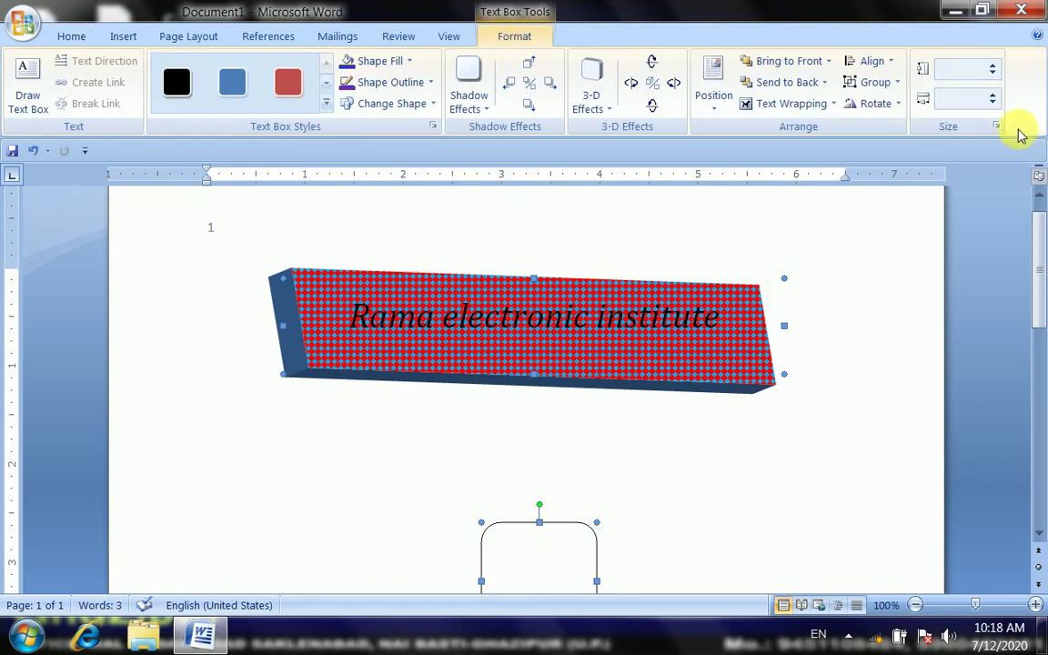
# Group the banner with the callout, shrink the group to 0.53 by 4.25 inches, and shift it left
pyautogui.click(848, 84)
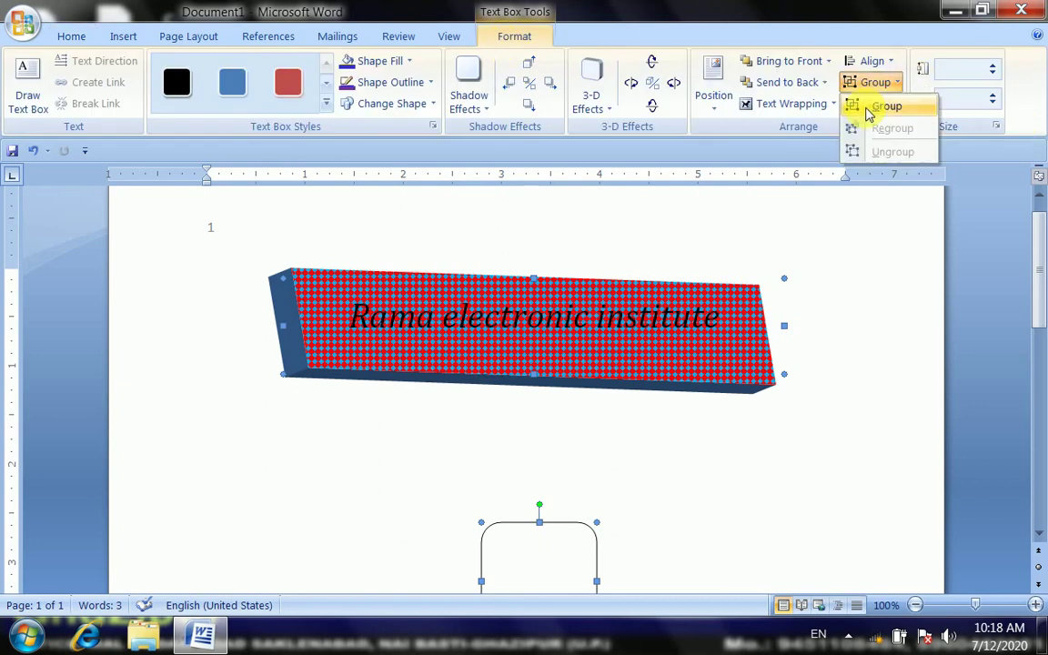
pyautogui.click(881, 107)
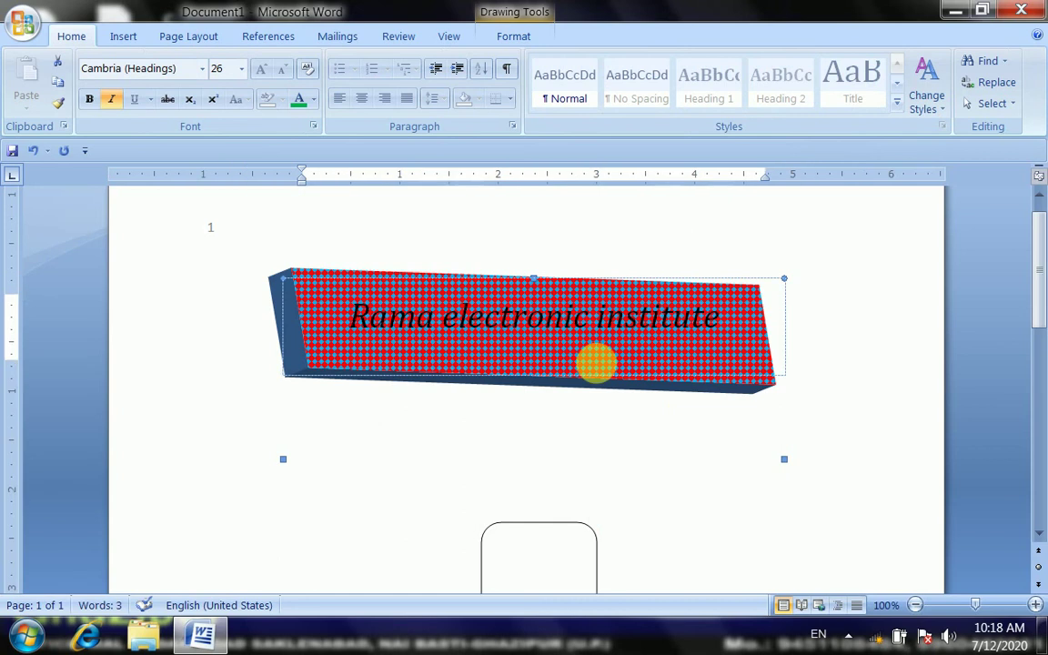
pyautogui.click(596, 364)
pyautogui.moveTo(603, 374)
pyautogui.mouseDown()
pyautogui.moveTo(645, 477)
pyautogui.moveTo(600, 324)
pyautogui.mouseUp()
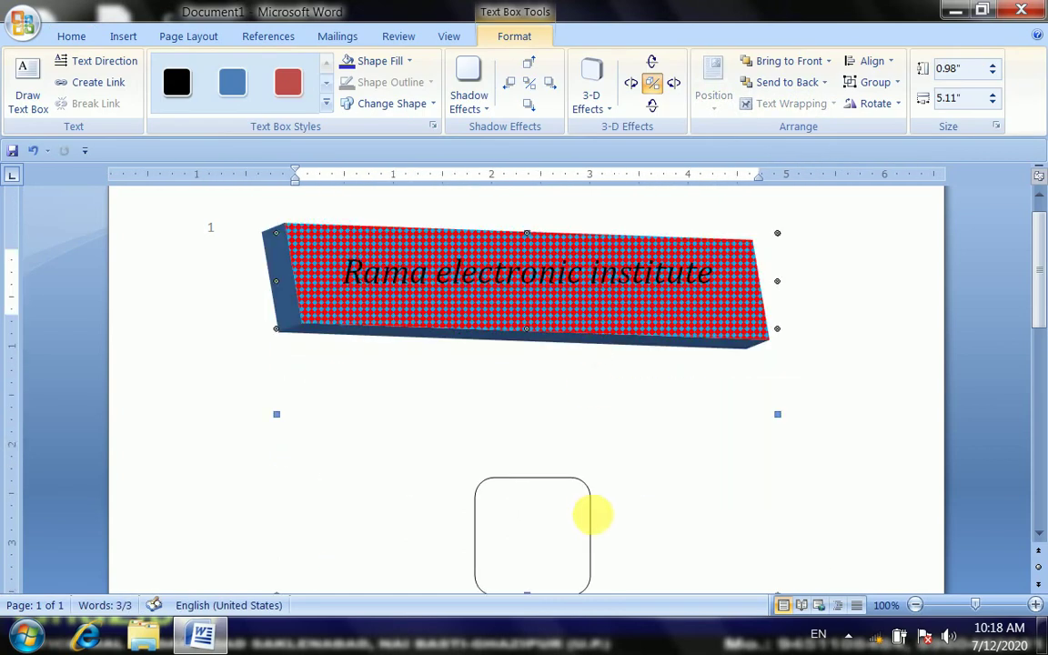
pyautogui.scroll(-3, 718, 503)
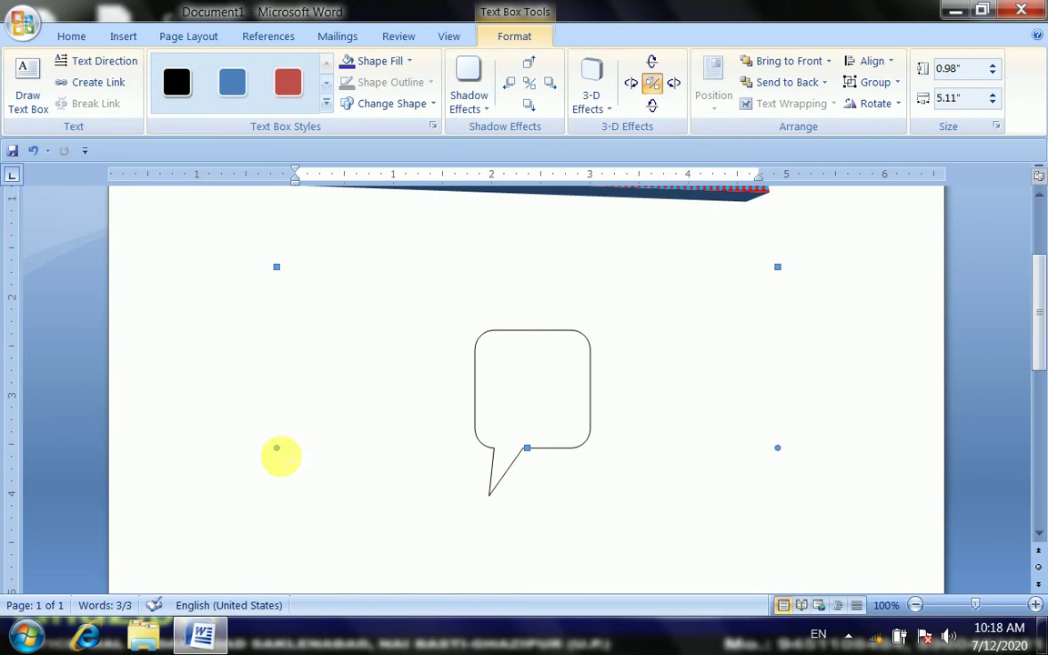
pyautogui.moveTo(277, 448); pyautogui.dragTo(427, 259)
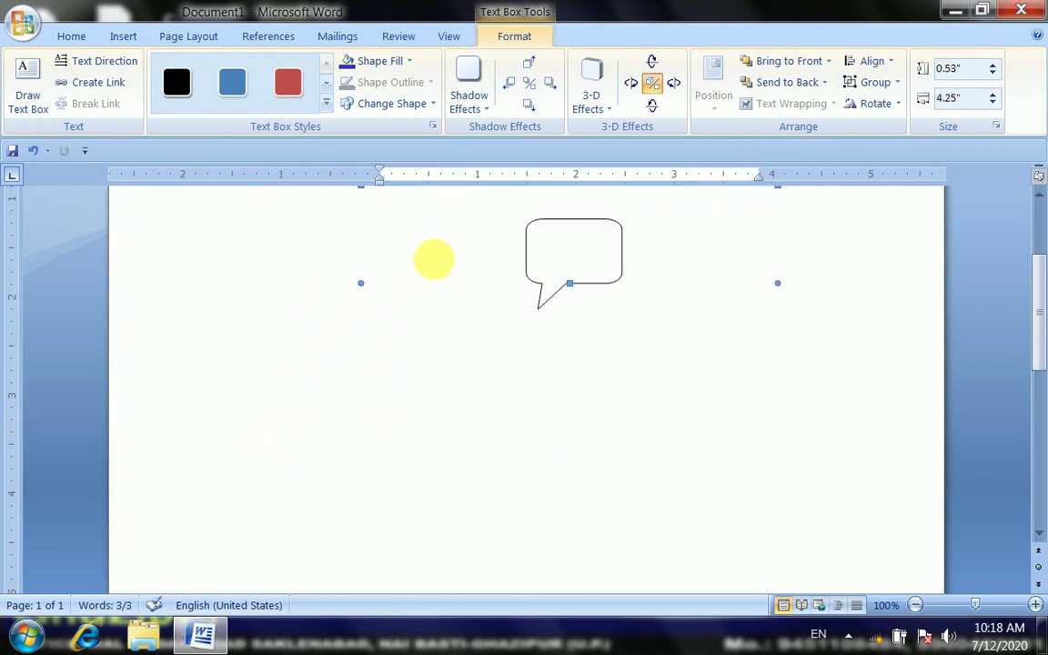
pyautogui.scroll(3, 404, 318)
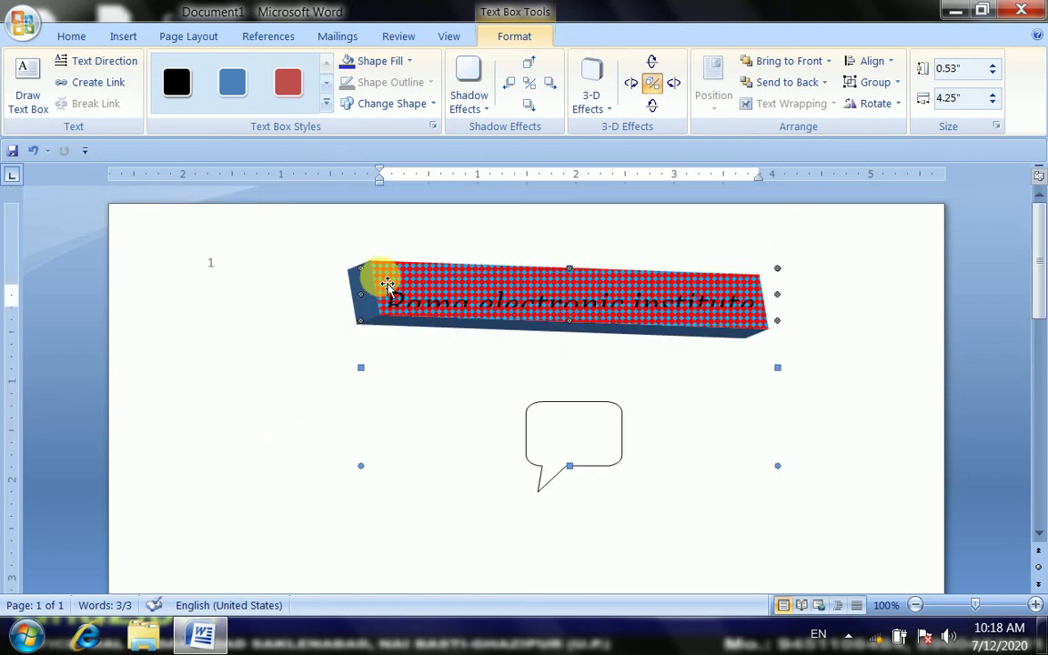
pyautogui.moveTo(362, 276)
pyautogui.mouseDown()
pyautogui.moveTo(262, 261)
pyautogui.moveTo(342, 289)
pyautogui.mouseUp()
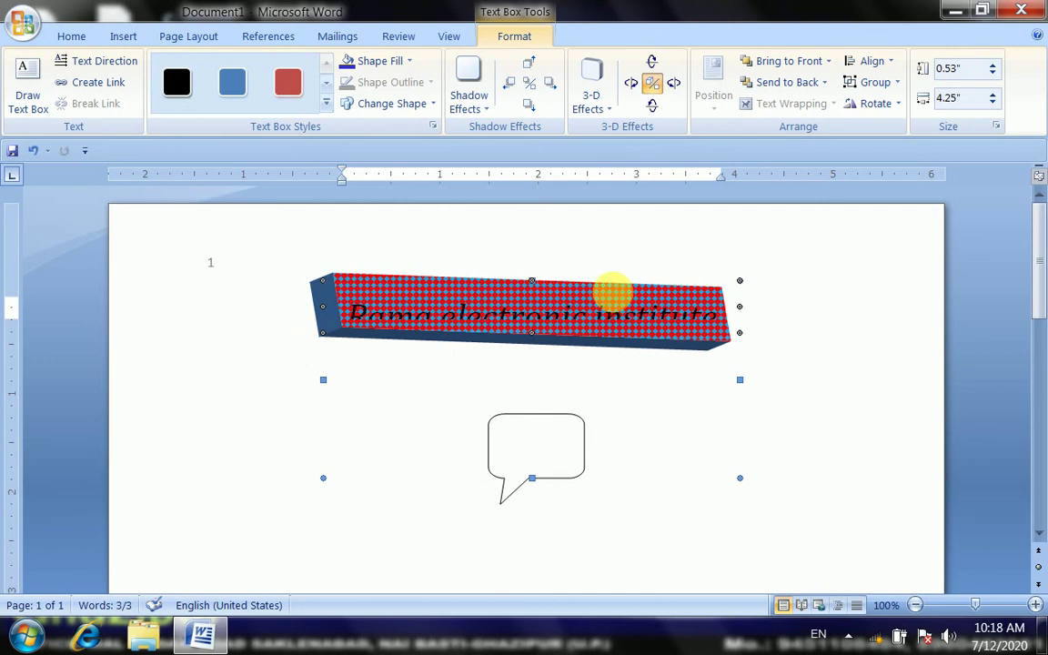
# Ungroup the shapes, moving the callout lower right and the banner up and left
pyautogui.click(874, 85)
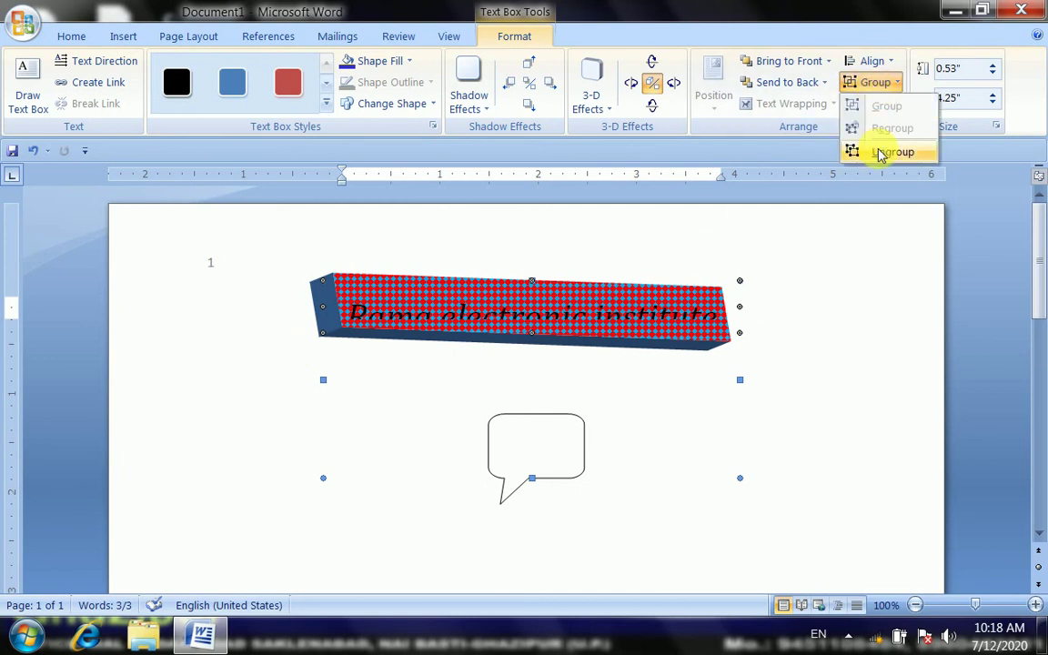
pyautogui.click(879, 153)
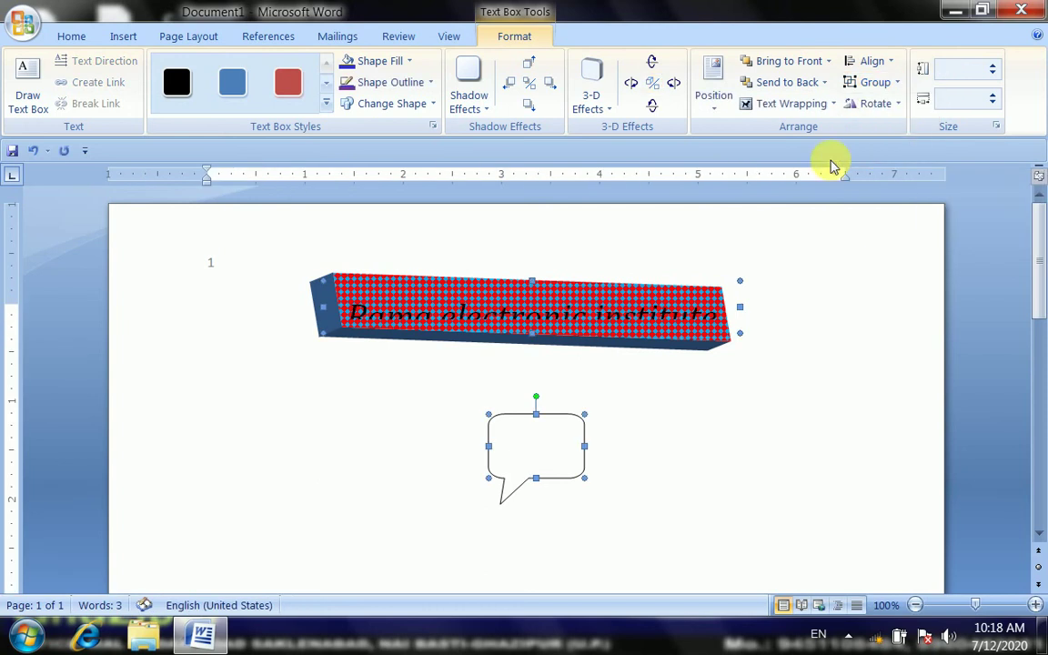
pyautogui.click(279, 517)
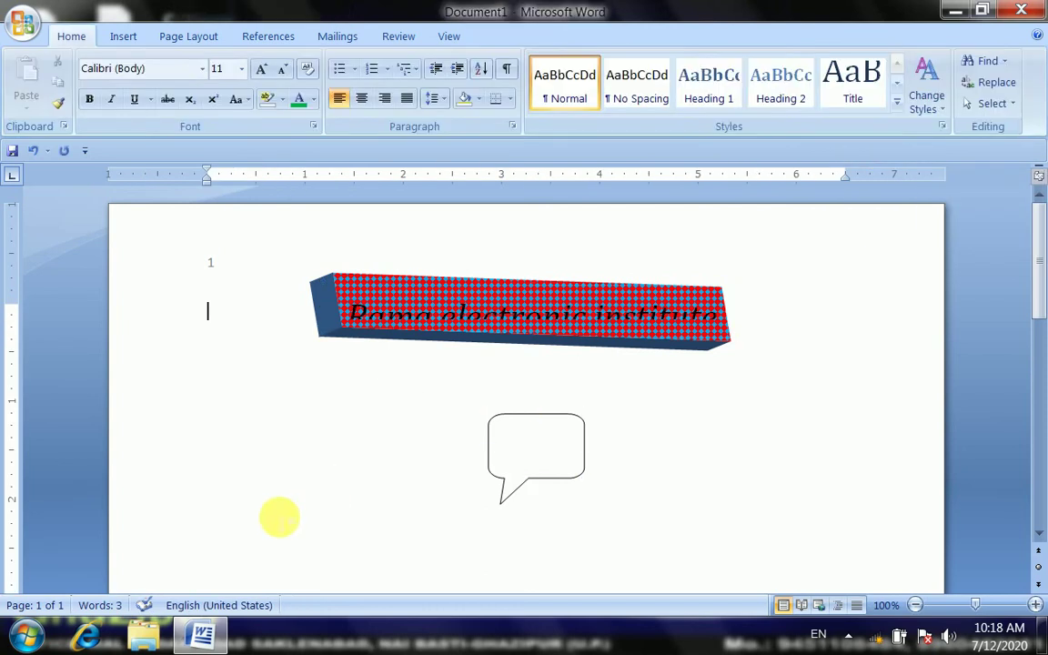
pyautogui.moveTo(571, 420)
pyautogui.mouseDown()
pyautogui.moveTo(697, 455)
pyautogui.moveTo(795, 397)
pyautogui.mouseUp()
pyautogui.click(567, 326)
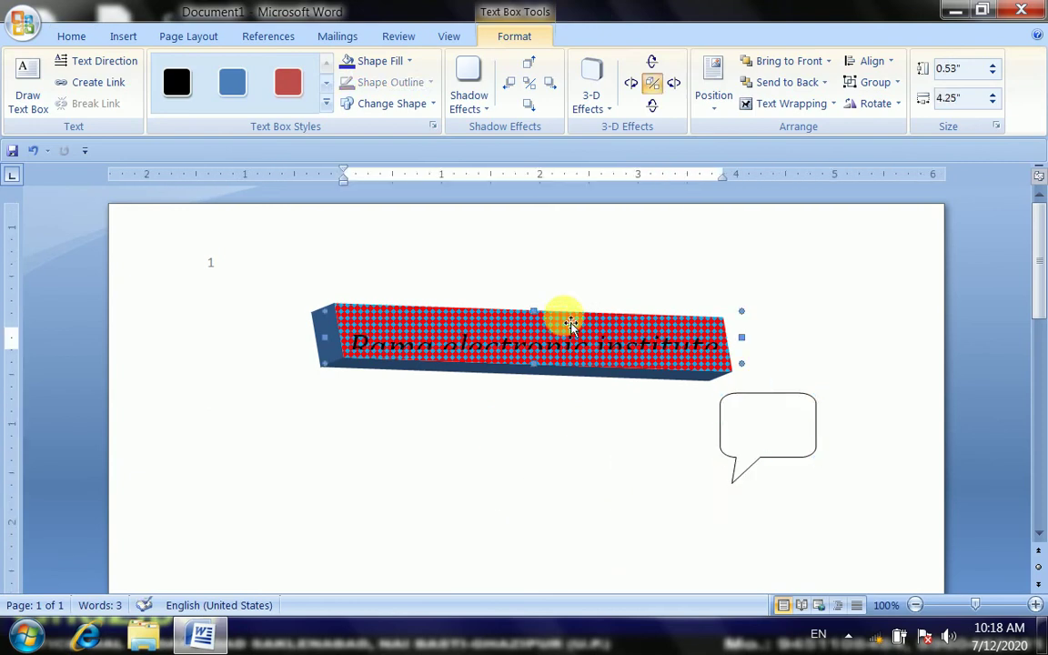
pyautogui.click(566, 320)
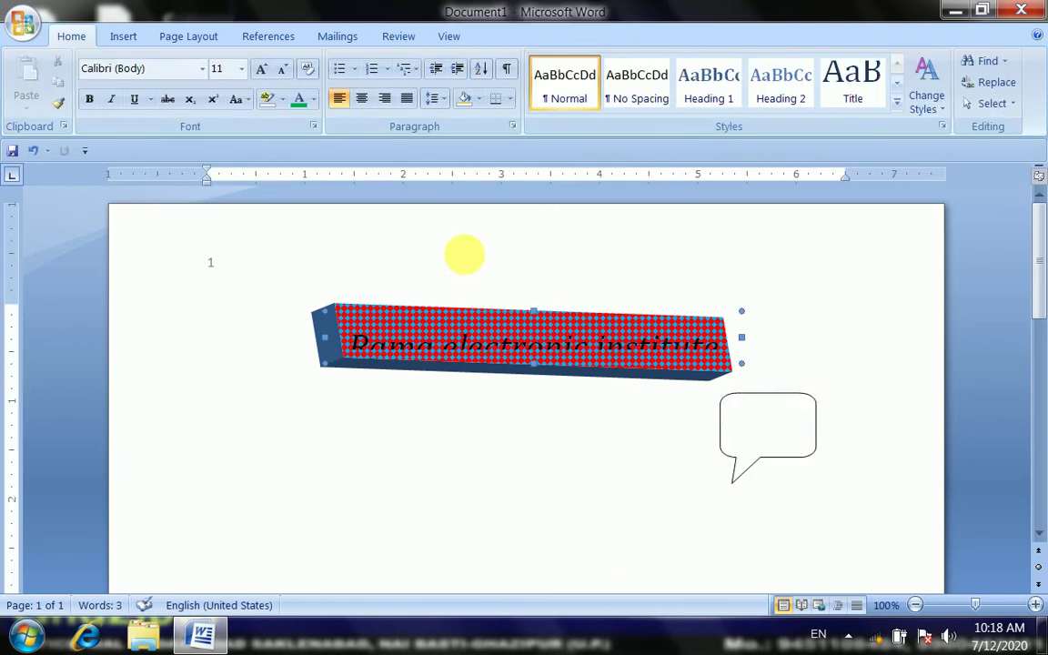
pyautogui.moveTo(516, 301); pyautogui.dragTo(416, 233)
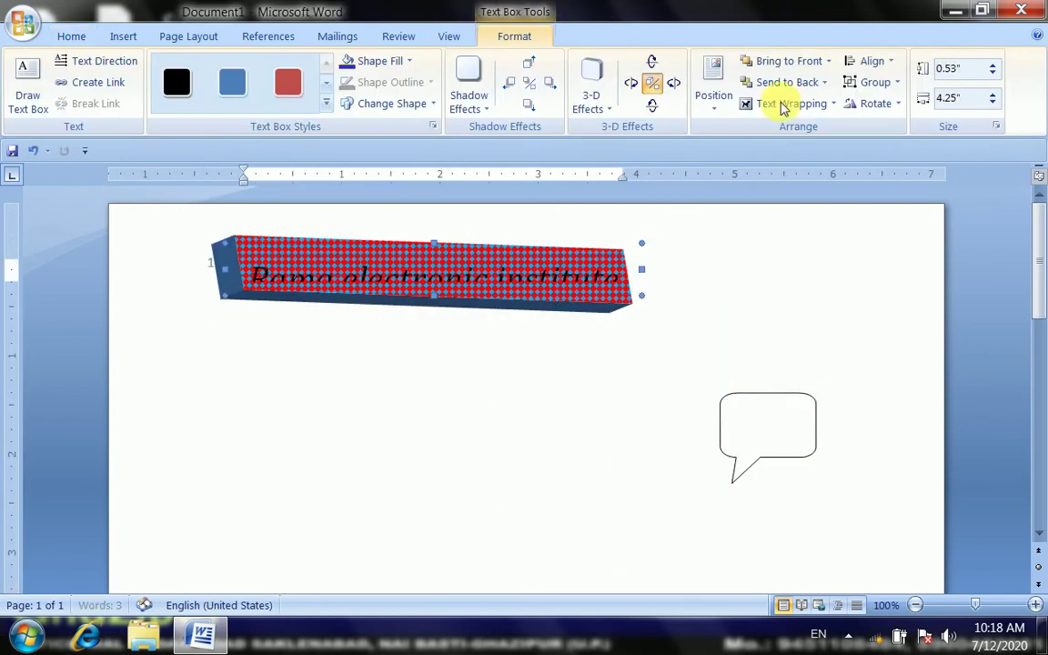
# Regroup the banner and callout, move them together, then ungroup them again
pyautogui.click(865, 84)
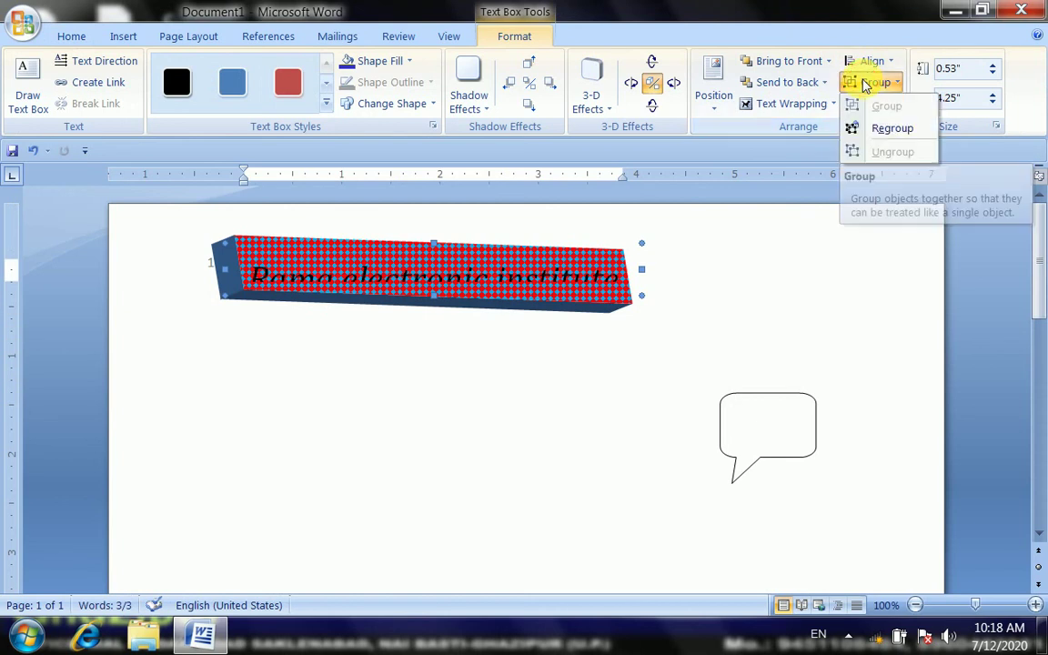
pyautogui.click(893, 130)
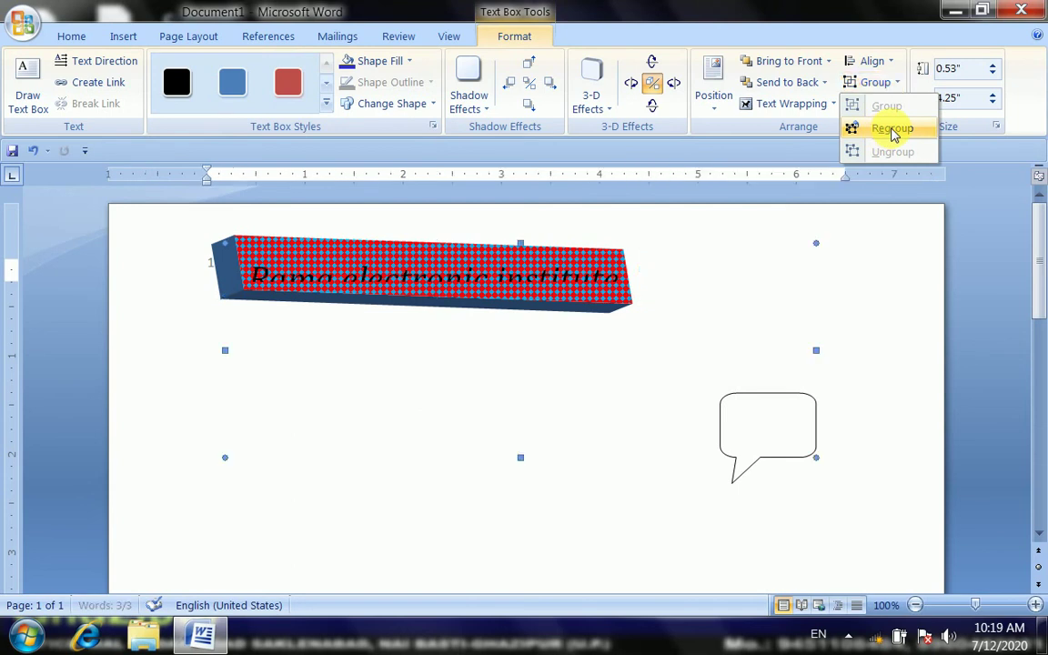
pyautogui.click(608, 275)
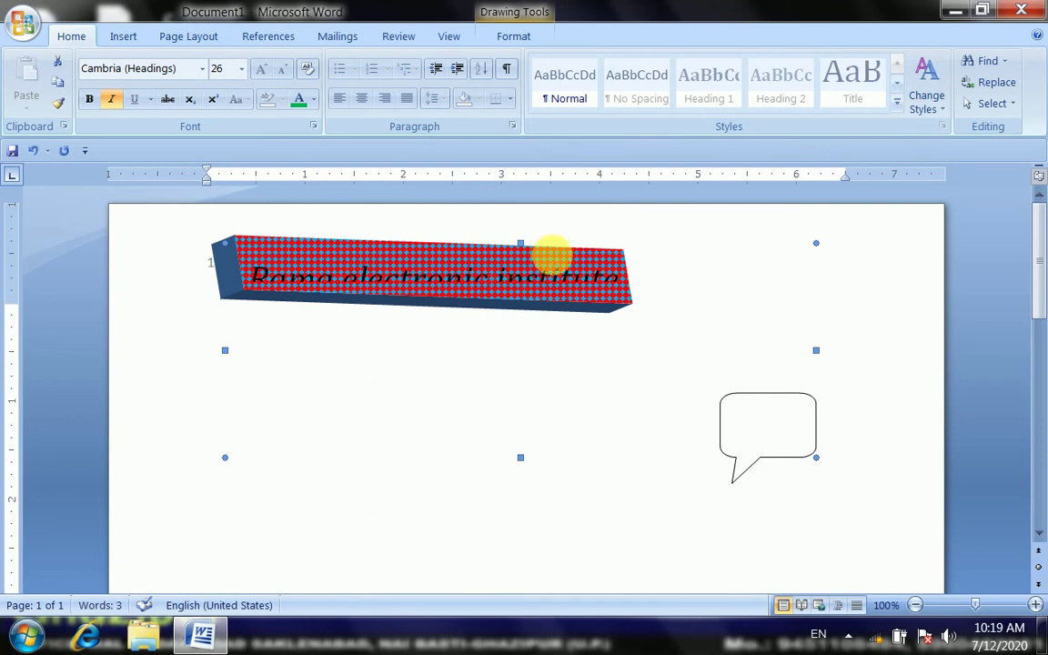
pyautogui.moveTo(561, 262)
pyautogui.mouseDown()
pyautogui.moveTo(628, 378)
pyautogui.moveTo(498, 278)
pyautogui.mouseUp()
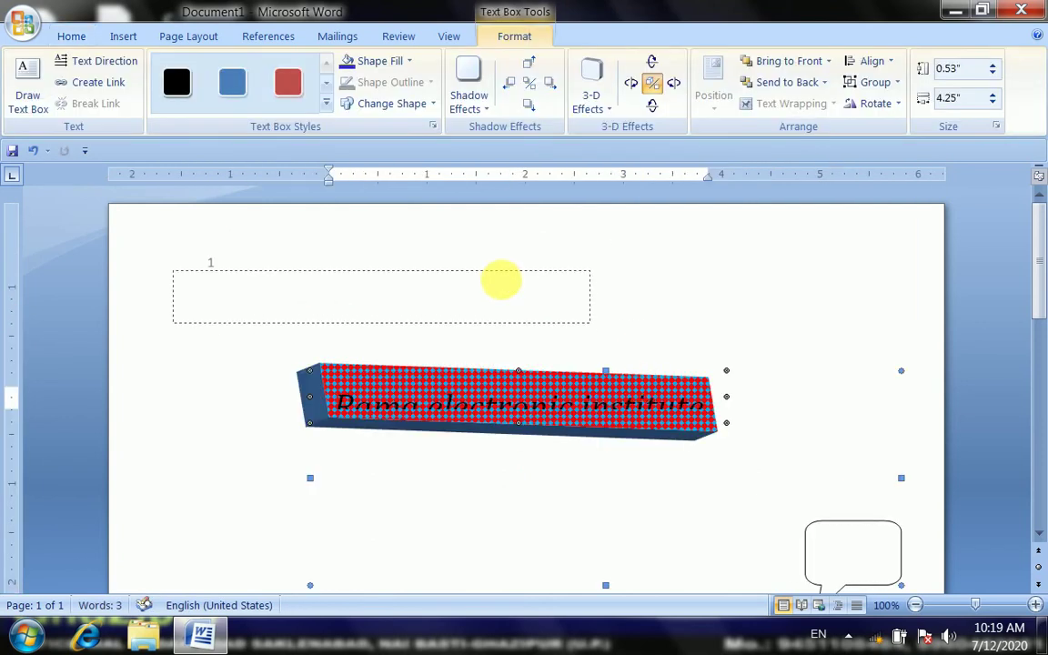
pyautogui.click(877, 83)
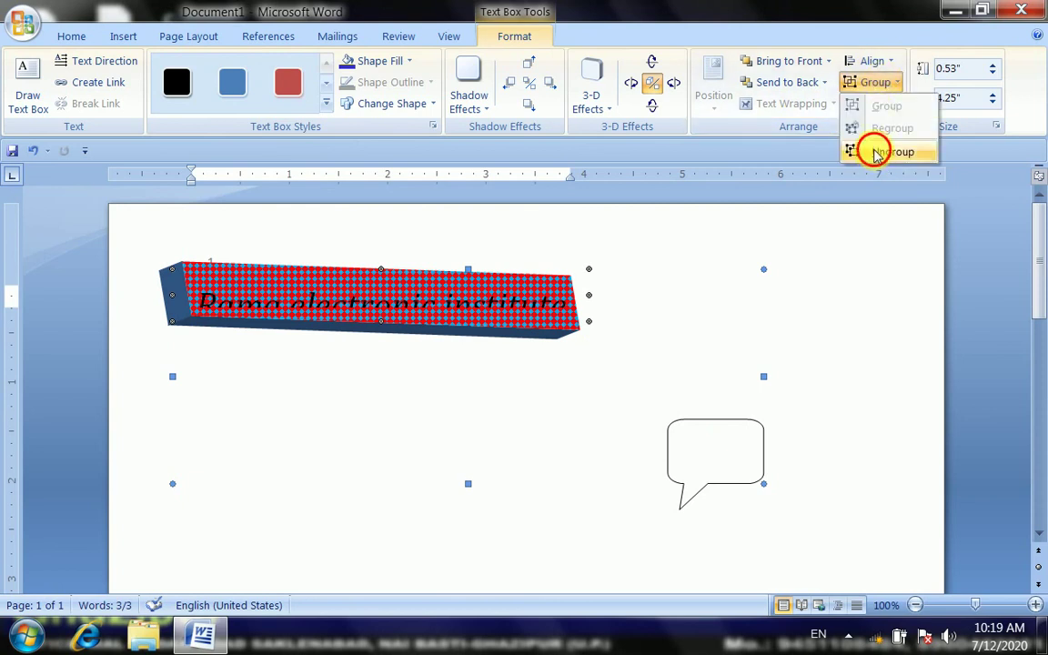
pyautogui.click(874, 152)
pyautogui.click(331, 478)
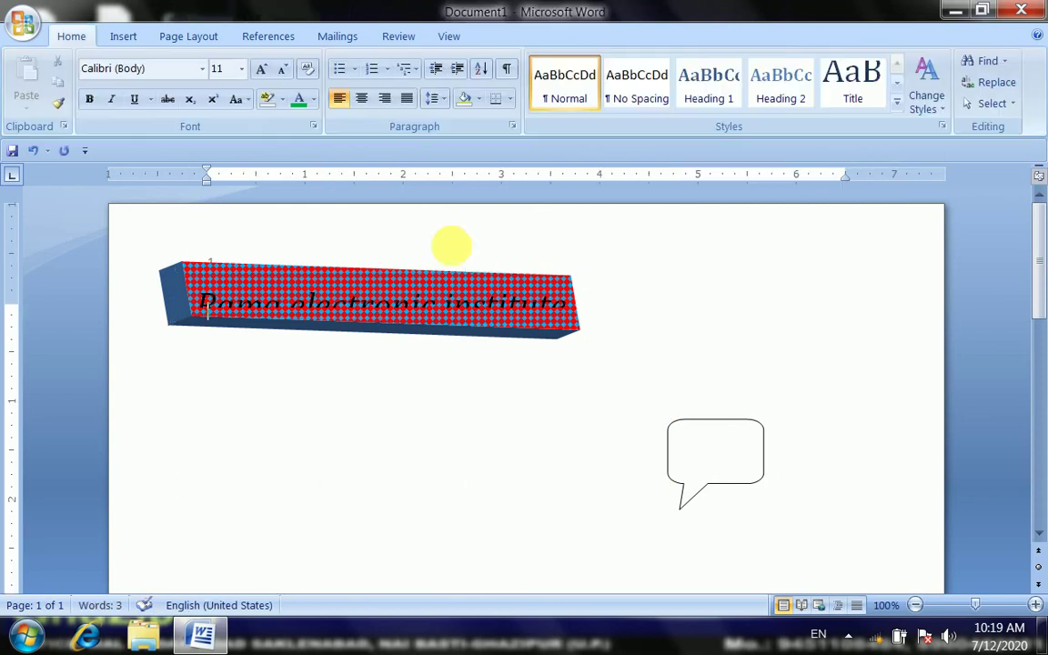
# Look at the rotation options for the banner and callout, then reselect the banner
pyautogui.click(426, 271)
pyautogui.click(875, 103)
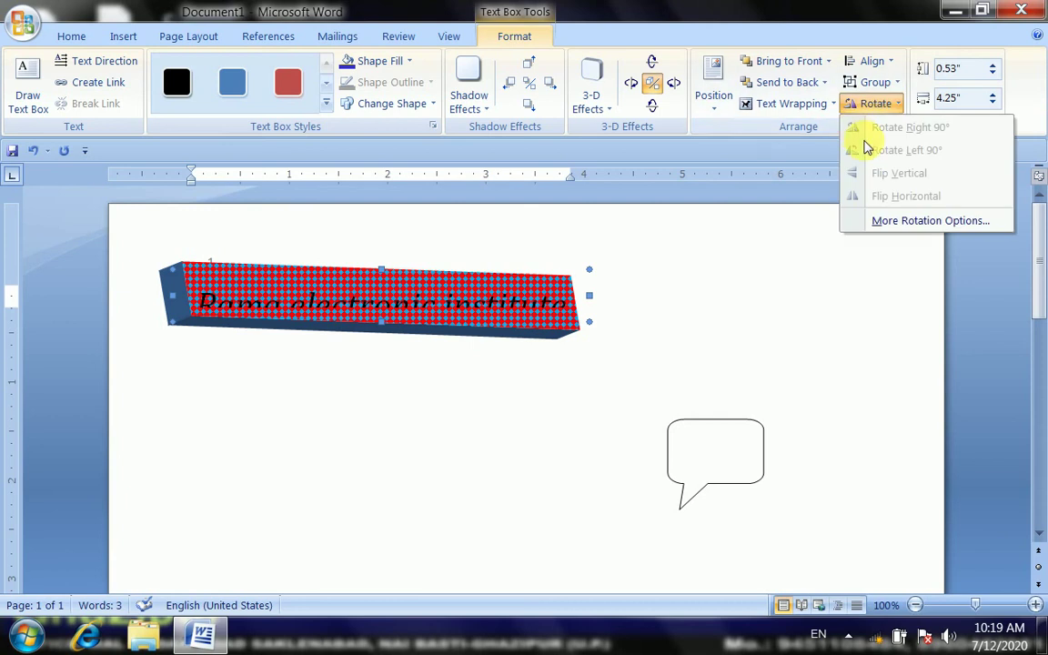
pyautogui.click(738, 455)
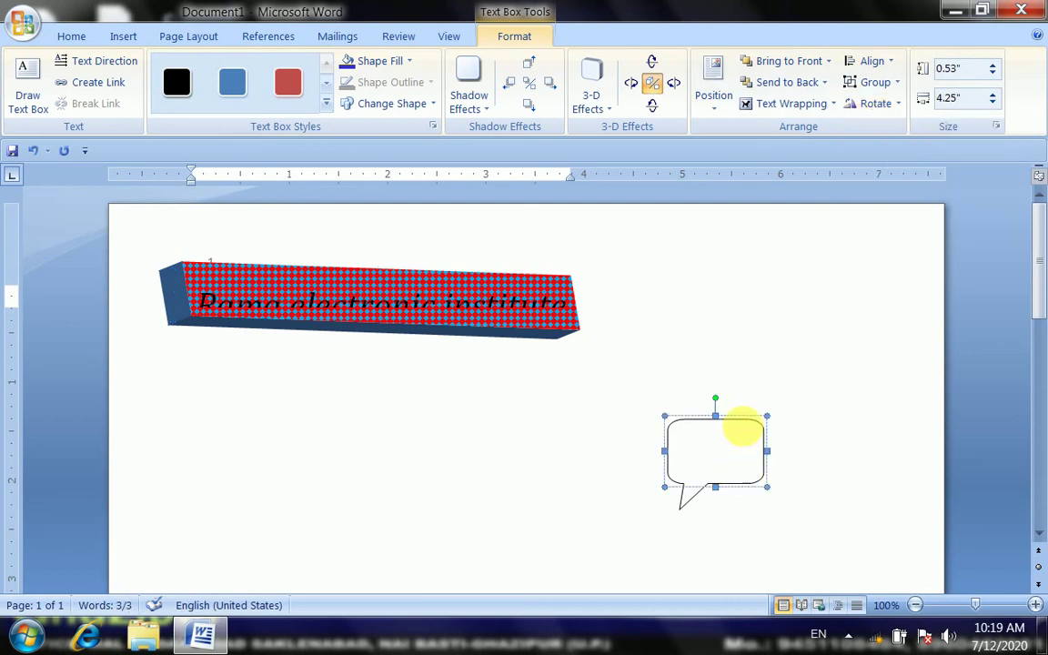
pyautogui.click(874, 104)
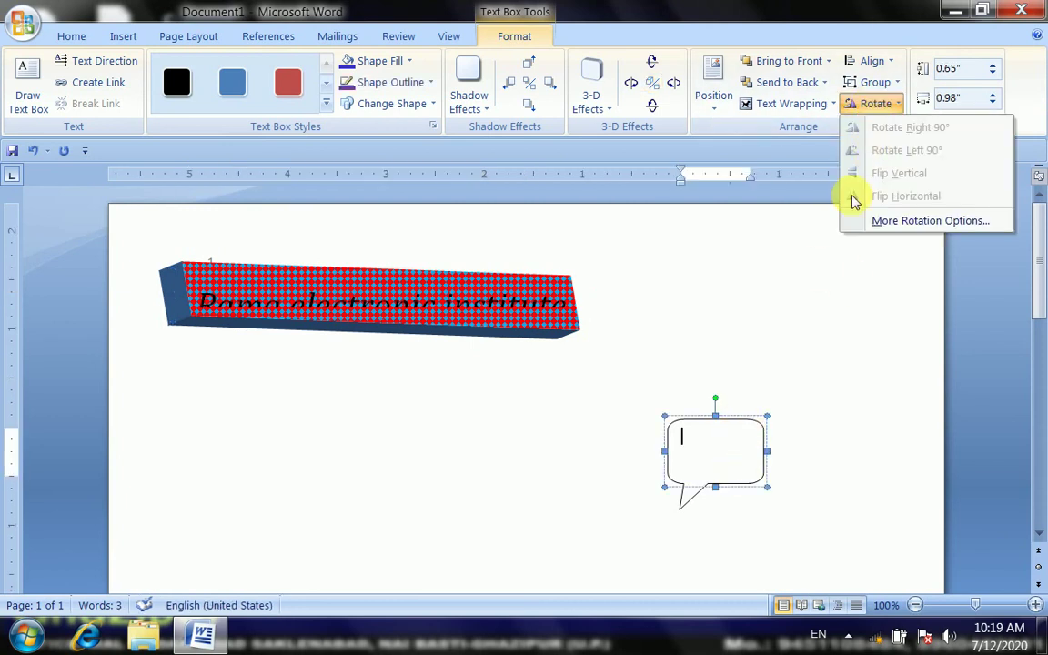
pyautogui.click(771, 349)
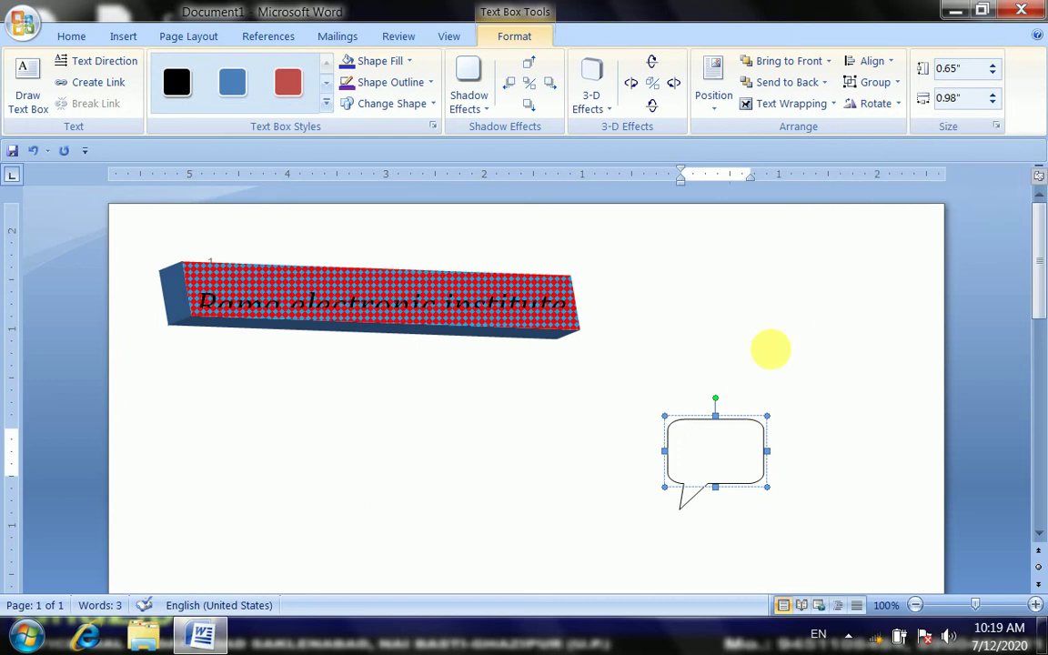
pyautogui.click(770, 349)
pyautogui.click(487, 293)
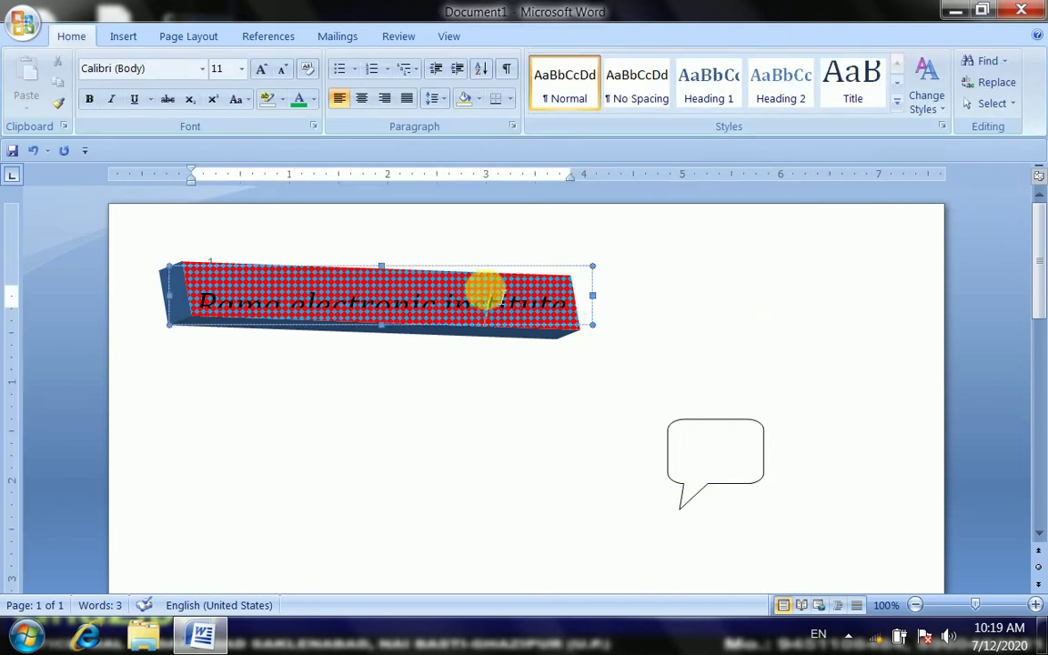
pyautogui.doubleClick(487, 292)
pyautogui.click(499, 283)
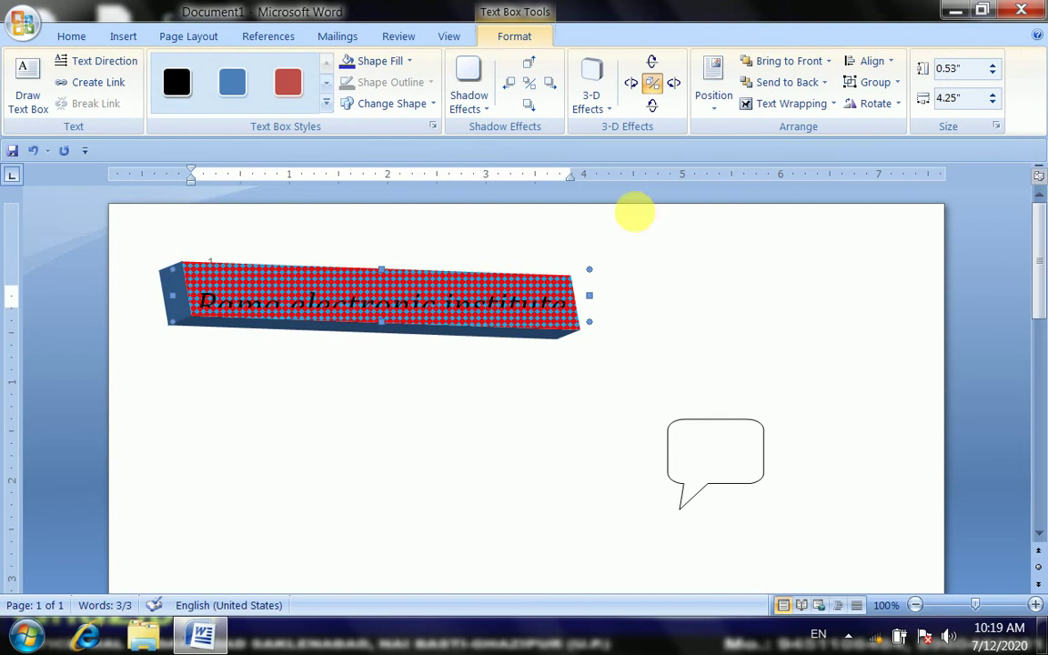
# Raise the banner's height to 1.9 inches, then lower it back to 1.3 inches
pyautogui.click(994, 68)
pyautogui.click(994, 68)
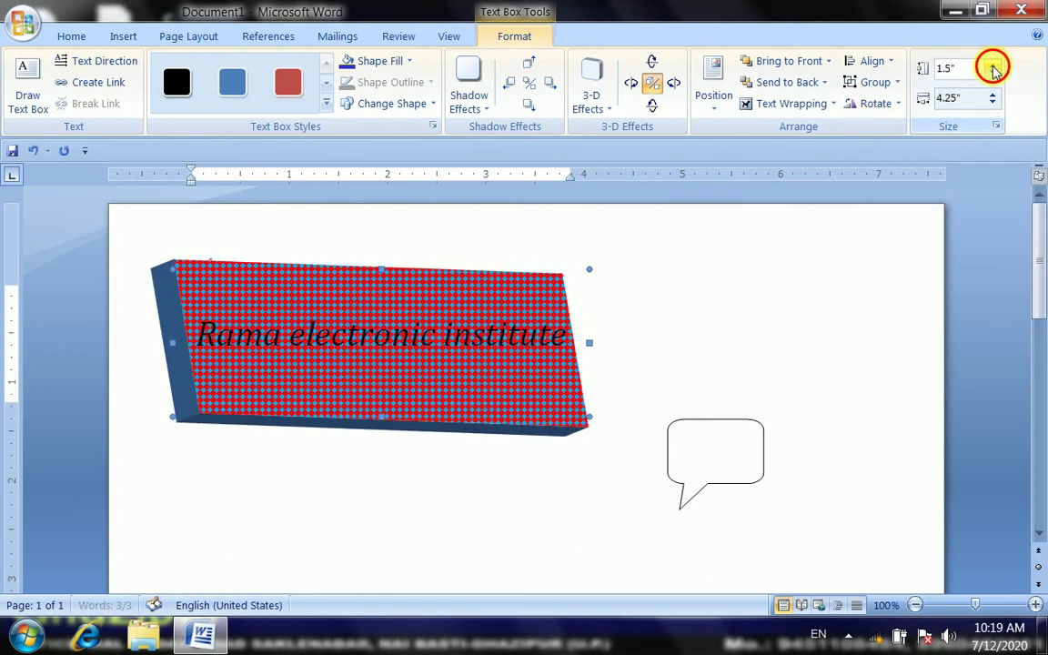
pyautogui.click(994, 68)
pyautogui.click(994, 68)
pyautogui.click(991, 75)
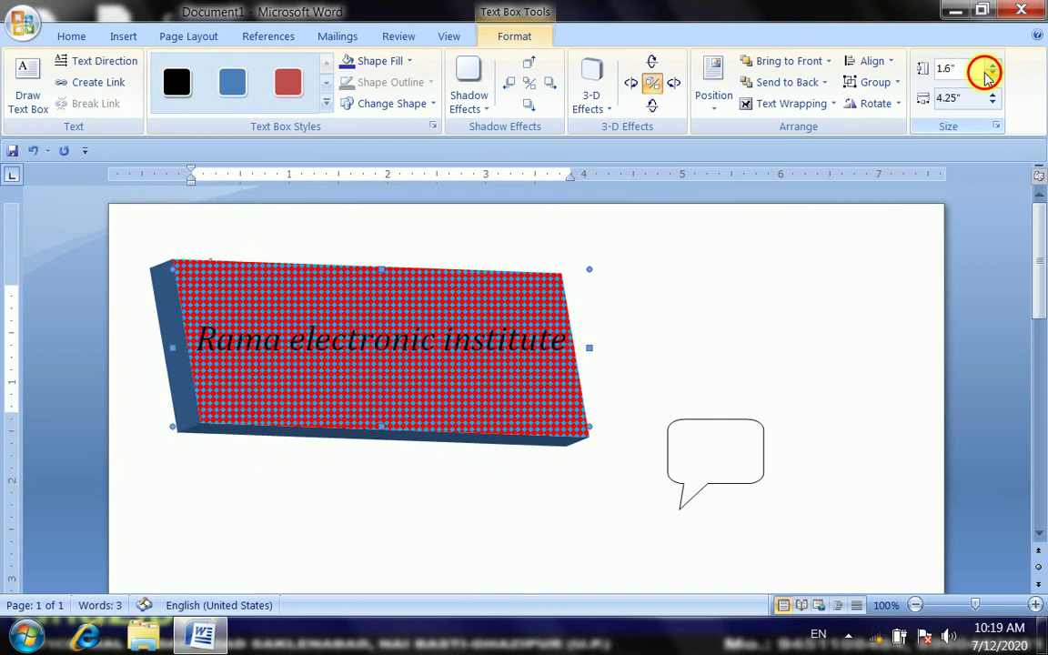
pyautogui.click(992, 74)
# Widen the text box in steps to 5.3 inches
pyautogui.click(992, 94)
pyautogui.click(993, 94)
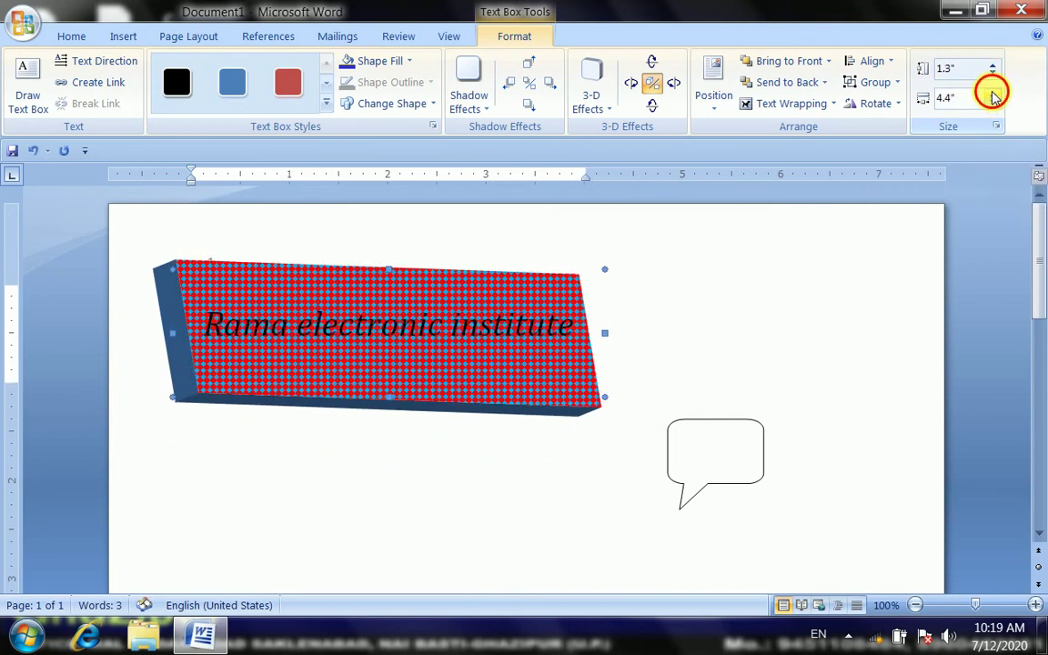
pyautogui.click(993, 94)
pyautogui.click(992, 93)
pyautogui.click(993, 93)
pyautogui.click(992, 94)
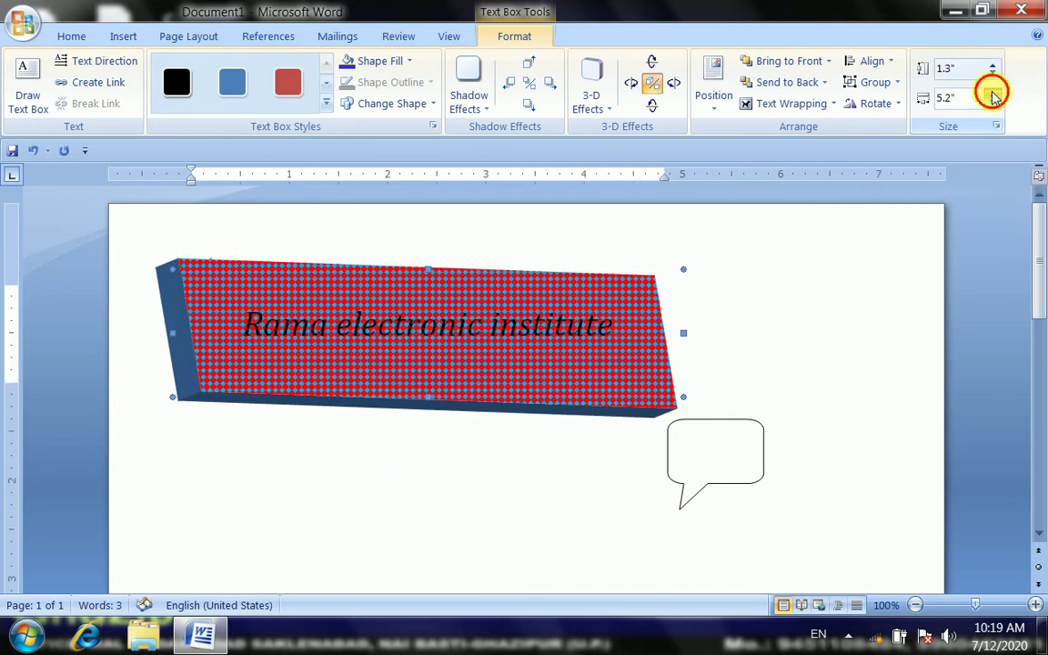
pyautogui.click(992, 94)
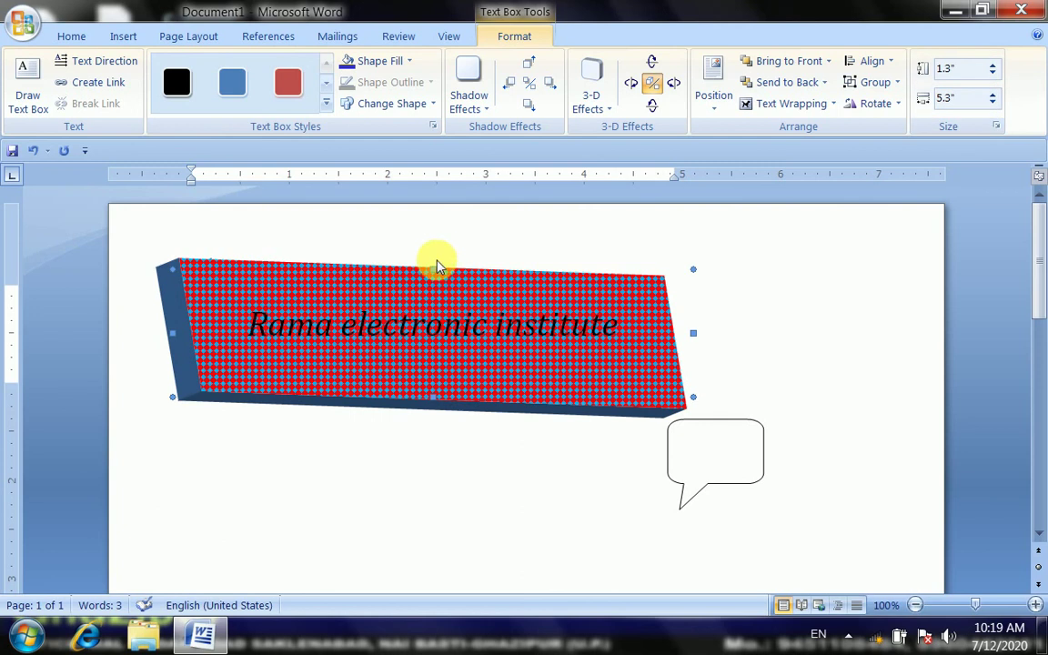
# Drag the top and right handles to make the text box 1.8 by 6.55 inches
pyautogui.moveTo(433, 266); pyautogui.dragTo(436, 215)
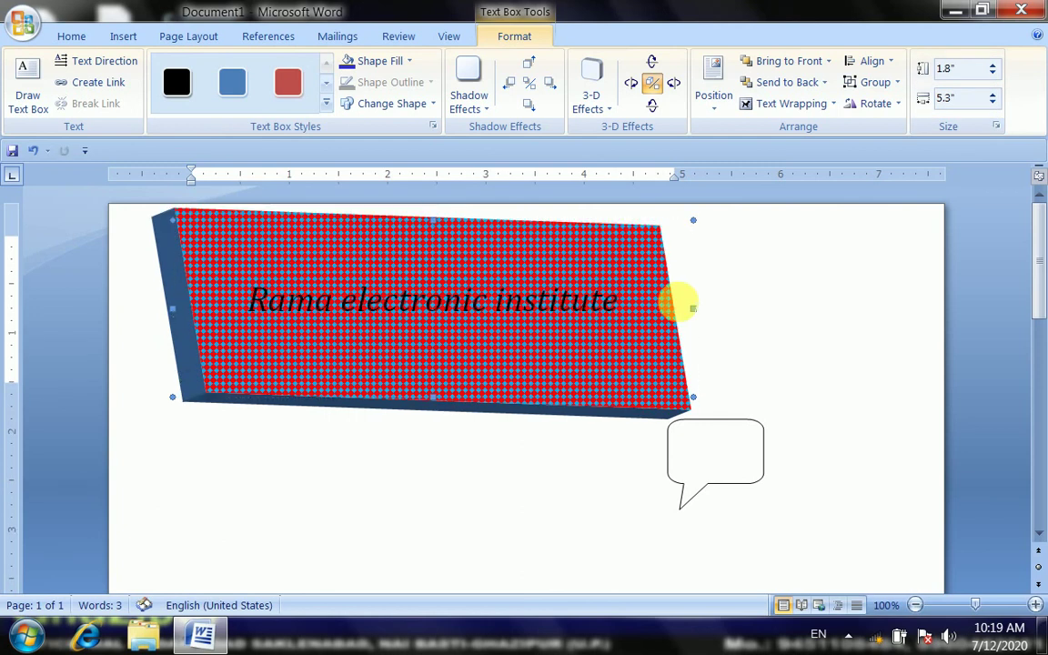
pyautogui.moveTo(701, 313); pyautogui.dragTo(819, 327)
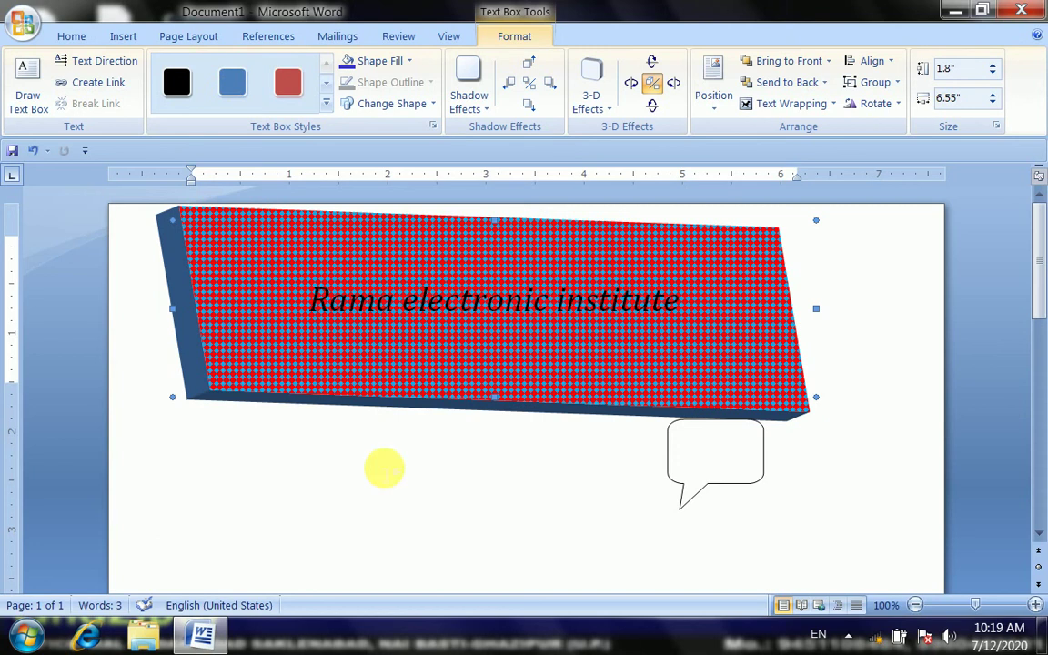
pyautogui.click(351, 476)
pyautogui.click(348, 354)
pyautogui.click(351, 461)
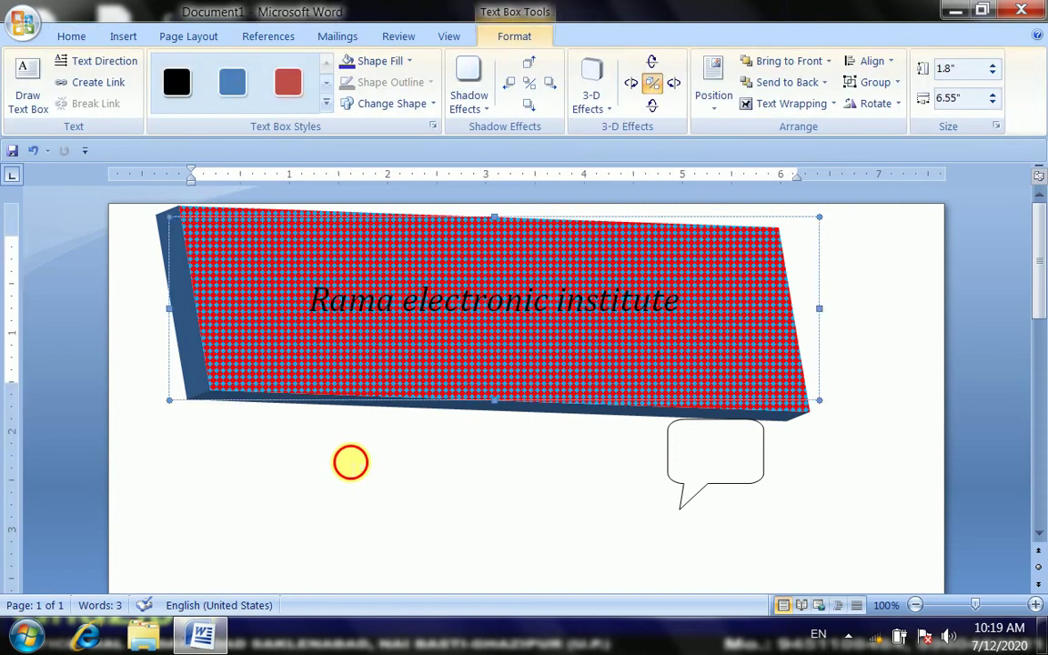
pyautogui.click(327, 360)
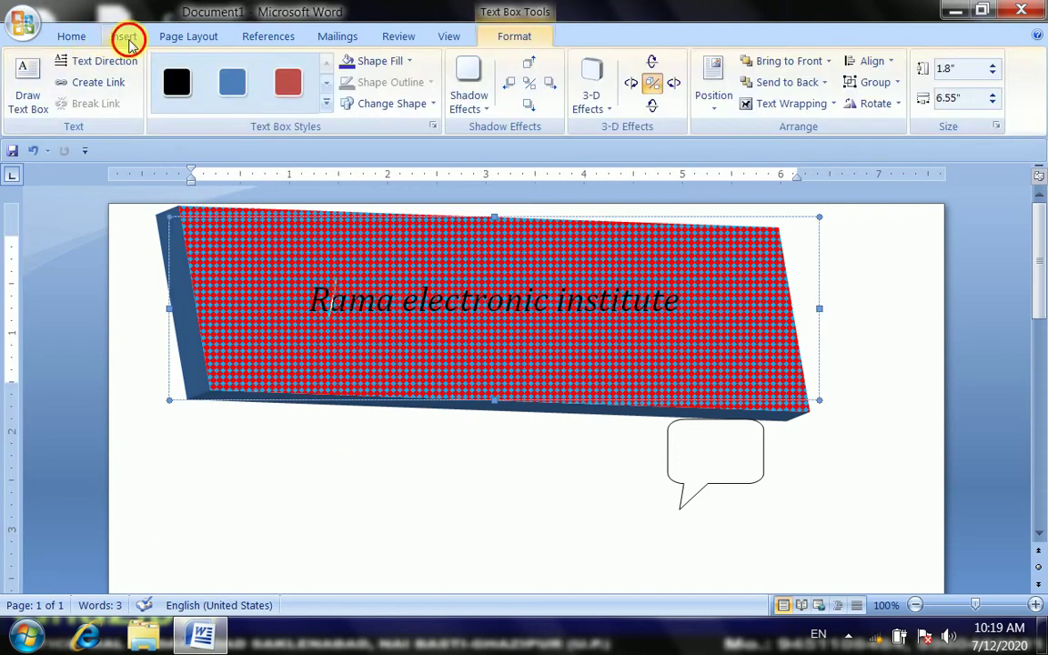
# Browse the Quick Parts list on the Insert tab, then close it without inserting anything
pyautogui.click(127, 40)
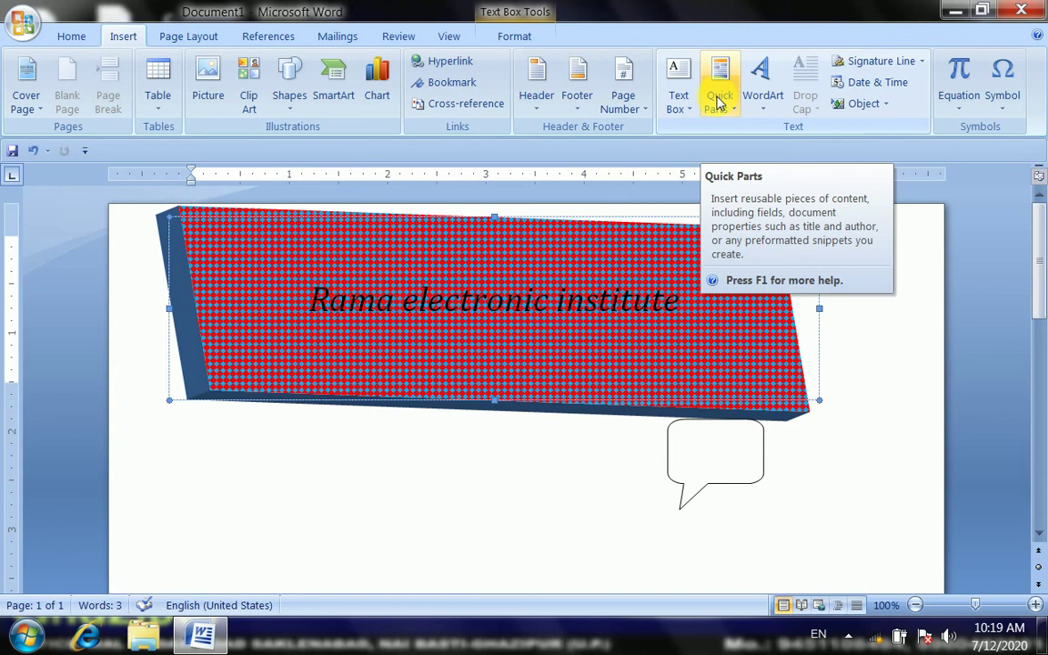
pyautogui.click(719, 103)
pyautogui.click(719, 103)
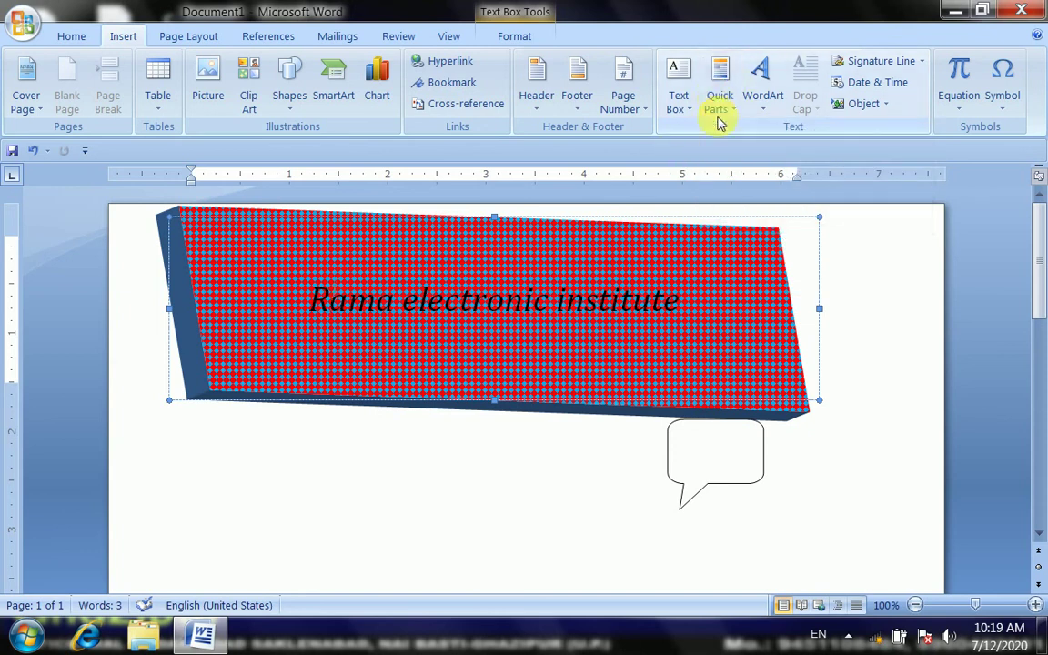
pyautogui.click(718, 118)
pyautogui.click(376, 567)
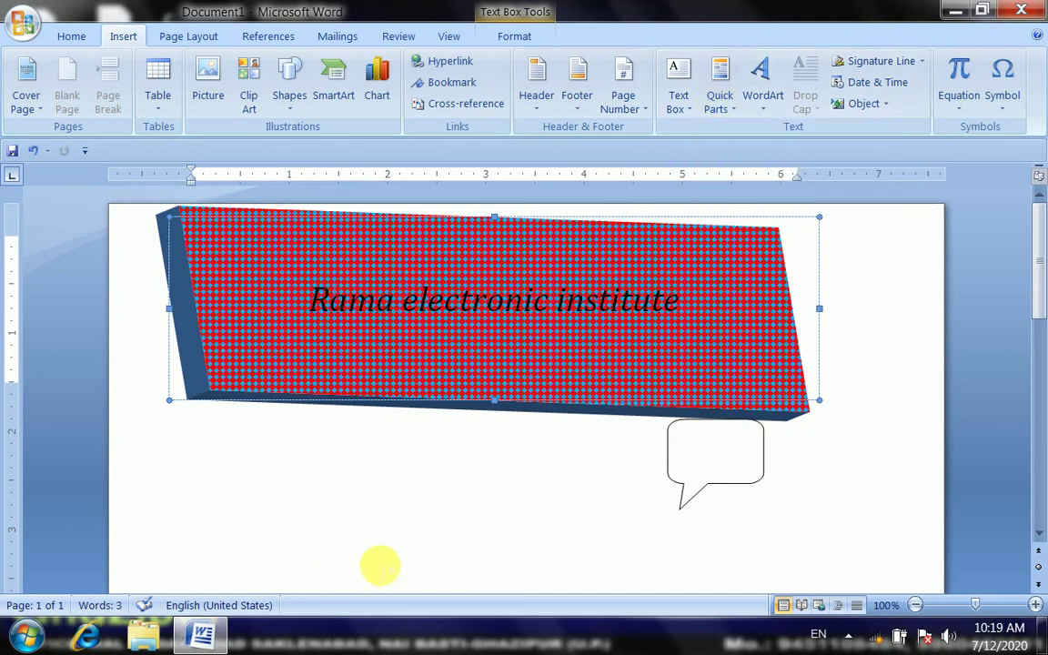
# Delete the box text, then undo the deletion, resizing, callout, 3-D and shadow changes
pyautogui.hotkey('ctrl', 'a')
pyautogui.press('Delete')
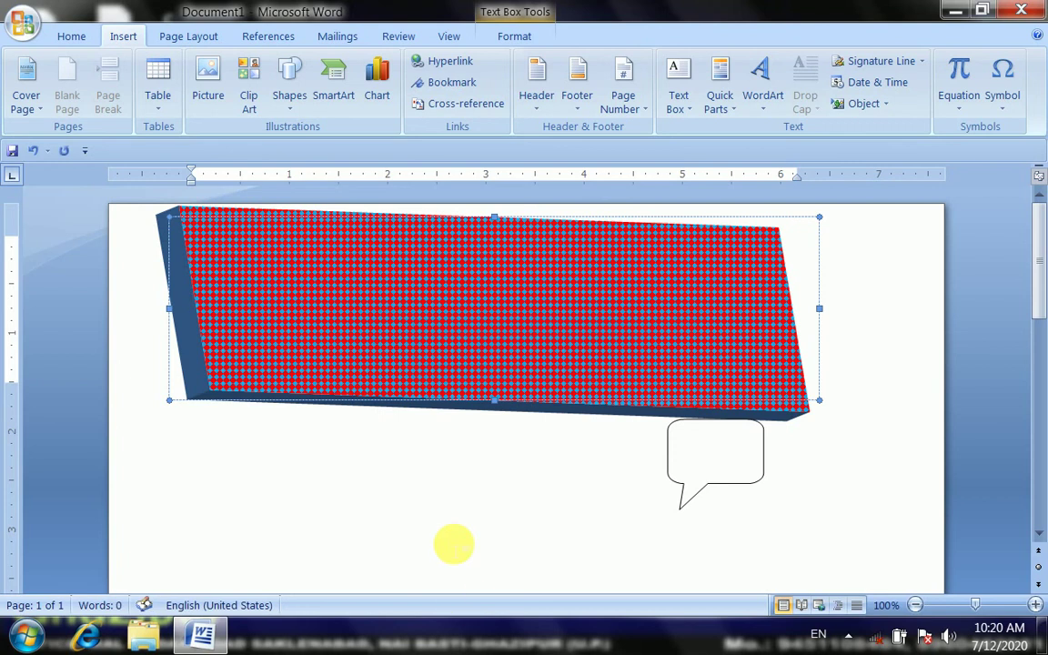
pyautogui.hotkey('ctrl', 'z')
pyautogui.hotkey('ctrl', 'z')
pyautogui.hotkey('ctrl', 'z')
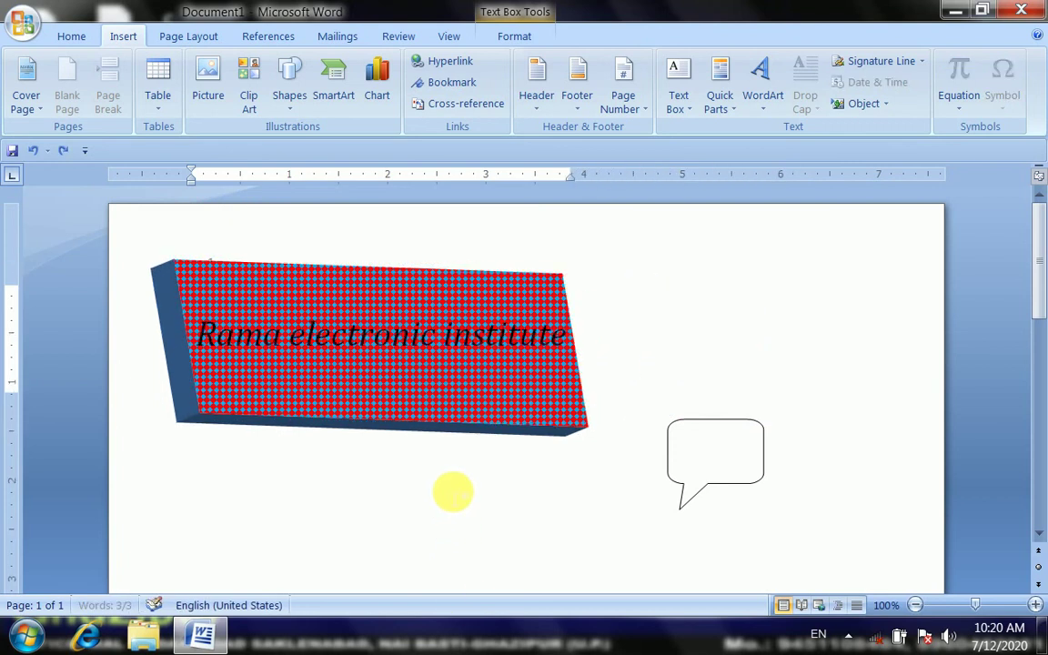
pyautogui.hotkey('ctrl', 'z')
pyautogui.hotkey('ctrl', 'z')
pyautogui.hotkey('ctrl', 'z')
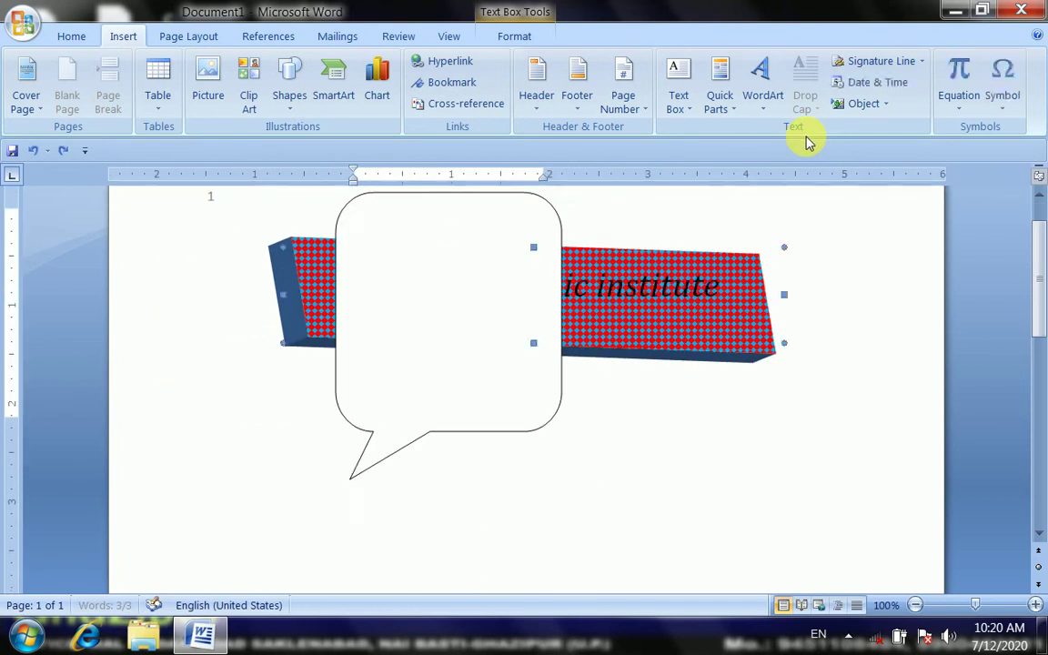
pyautogui.hotkey('ctrl', 'z')
pyautogui.hotkey('ctrl', 'z')
pyautogui.hotkey('ctrl', 'z')
pyautogui.hotkey('ctrl', 'z')
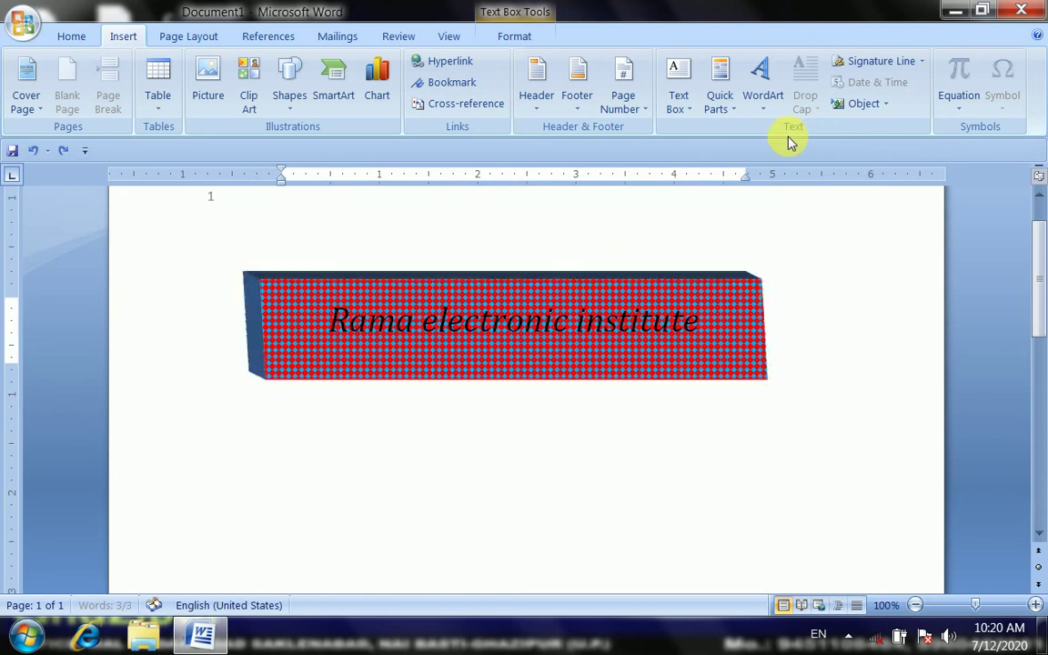
pyautogui.hotkey('ctrl', 'z')
pyautogui.hotkey('ctrl', 'z')
pyautogui.hotkey('ctrl', 'z')
pyautogui.hotkey('ctrl', 'z')
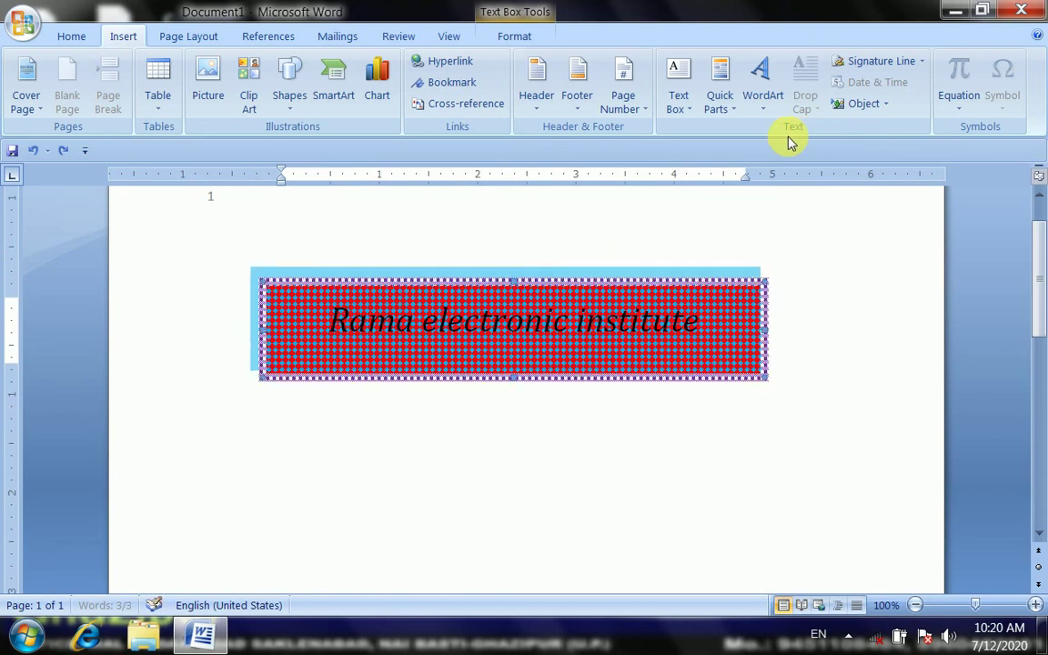
pyautogui.hotkey('ctrl', 'z')
pyautogui.hotkey('ctrl', 'z')
pyautogui.hotkey('ctrl', 'z')
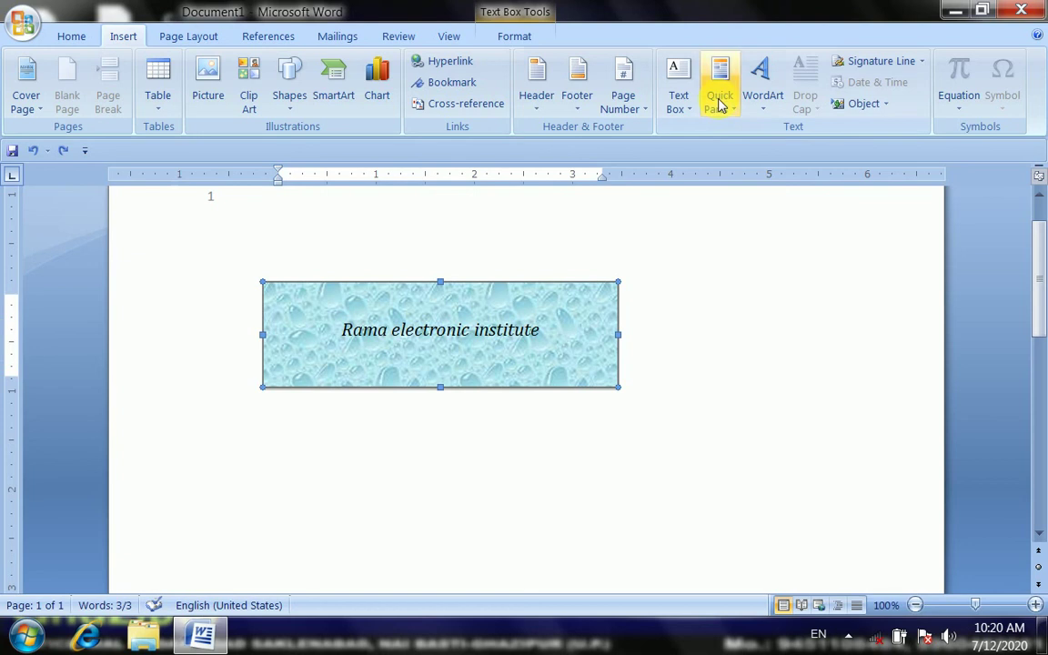
# Add a blank line below the Rama electronic institute box and reopen the Document Property field list
pyautogui.click(725, 102)
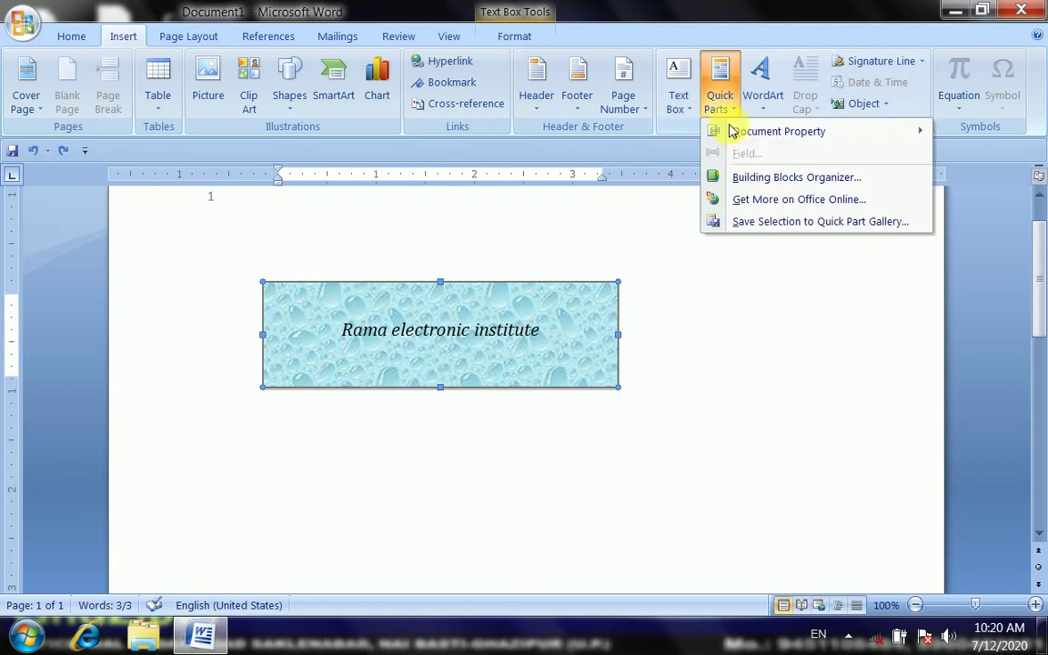
pyautogui.moveTo(744, 138)
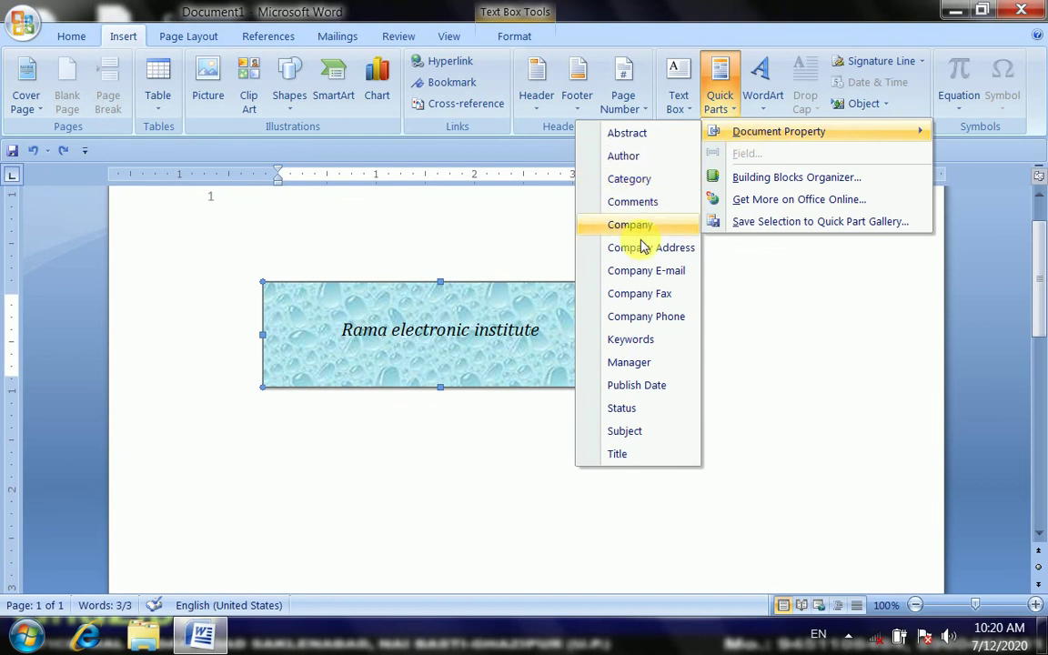
pyautogui.click(259, 503)
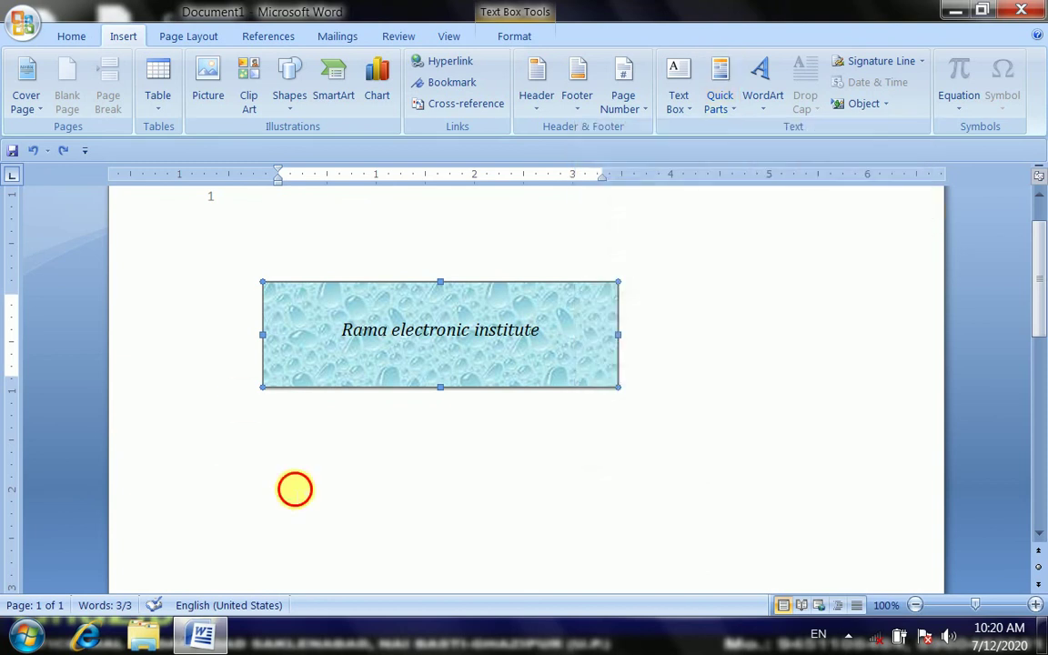
pyautogui.click(300, 482)
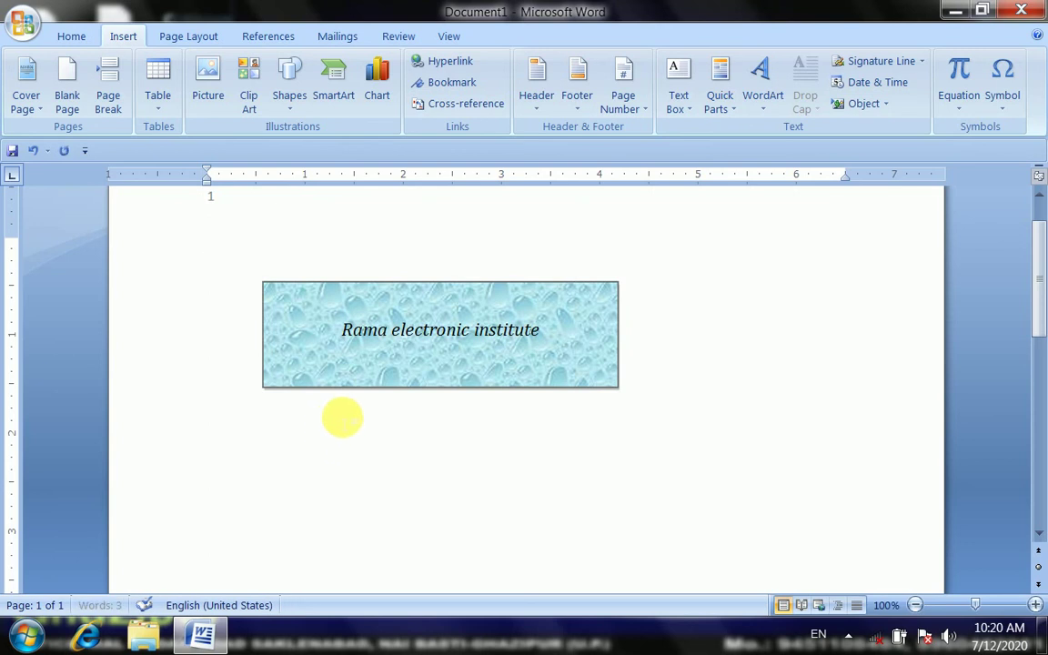
pyautogui.press('Return')
pyautogui.press('Return')
pyautogui.press('Return')
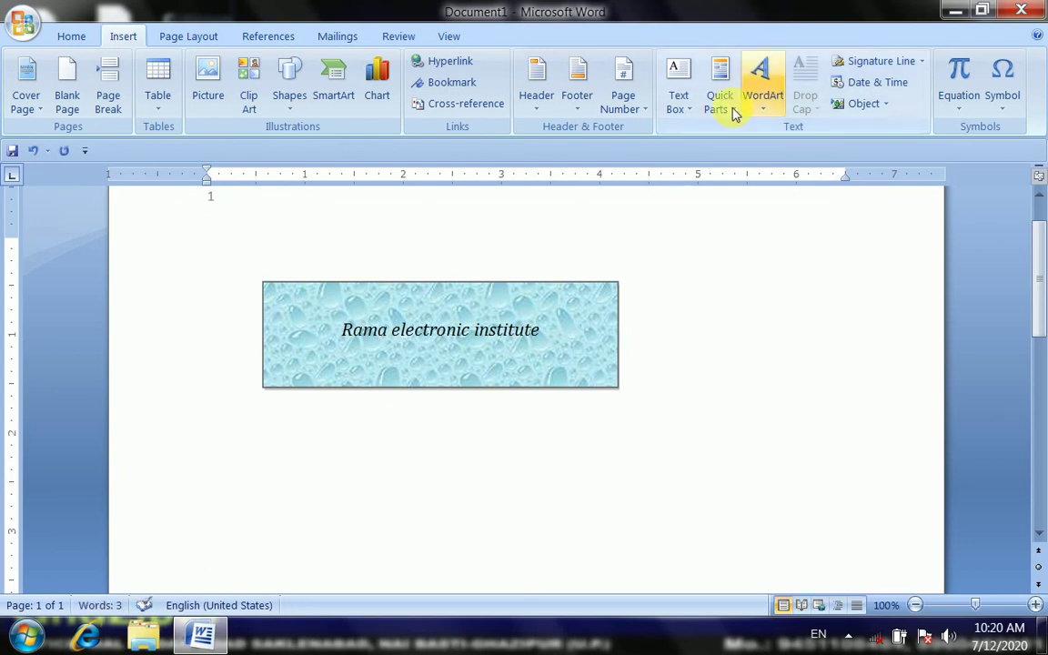
pyautogui.click(724, 102)
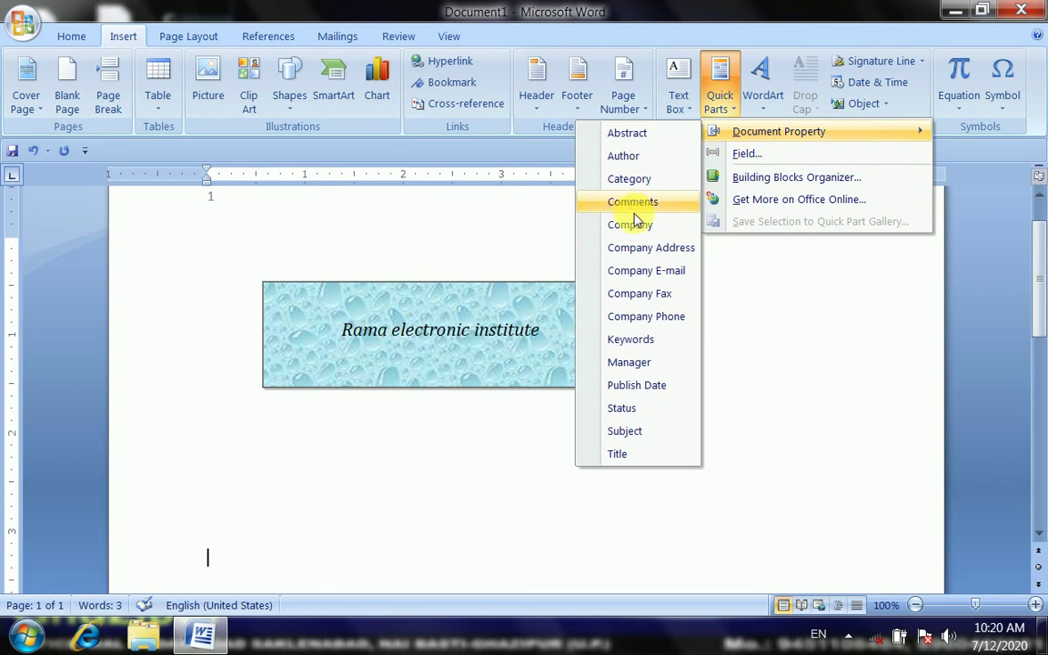
# Insert a Company property field reading 'Tata carporation india pvt', with a gibberish line 'dskfjhusegsh' above it
pyautogui.click(634, 231)
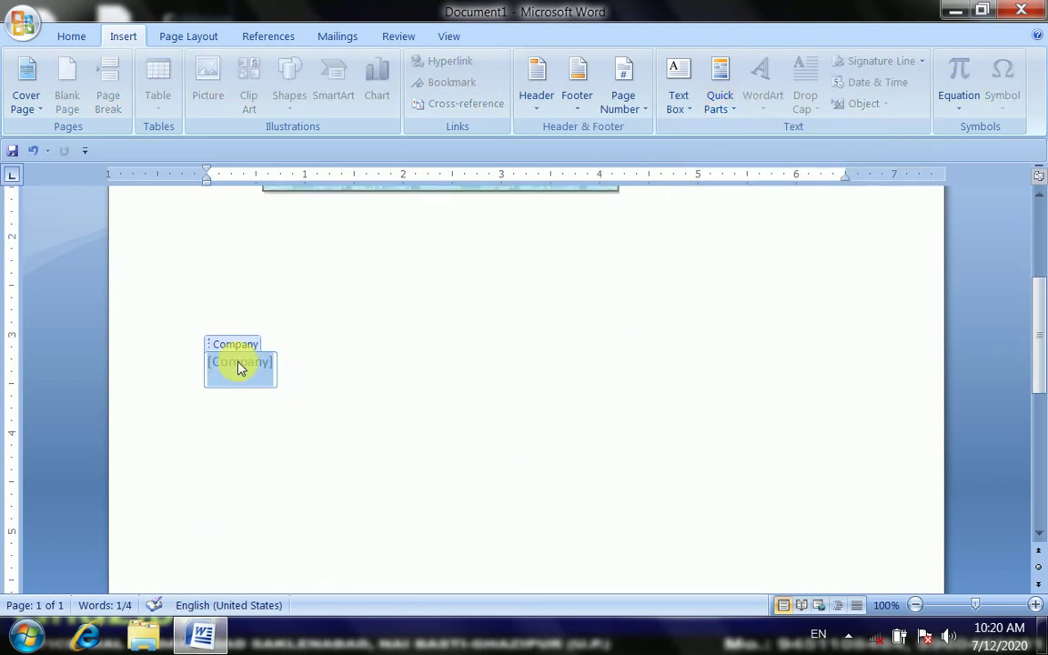
pyautogui.write('ta carporation india pvt ltd')
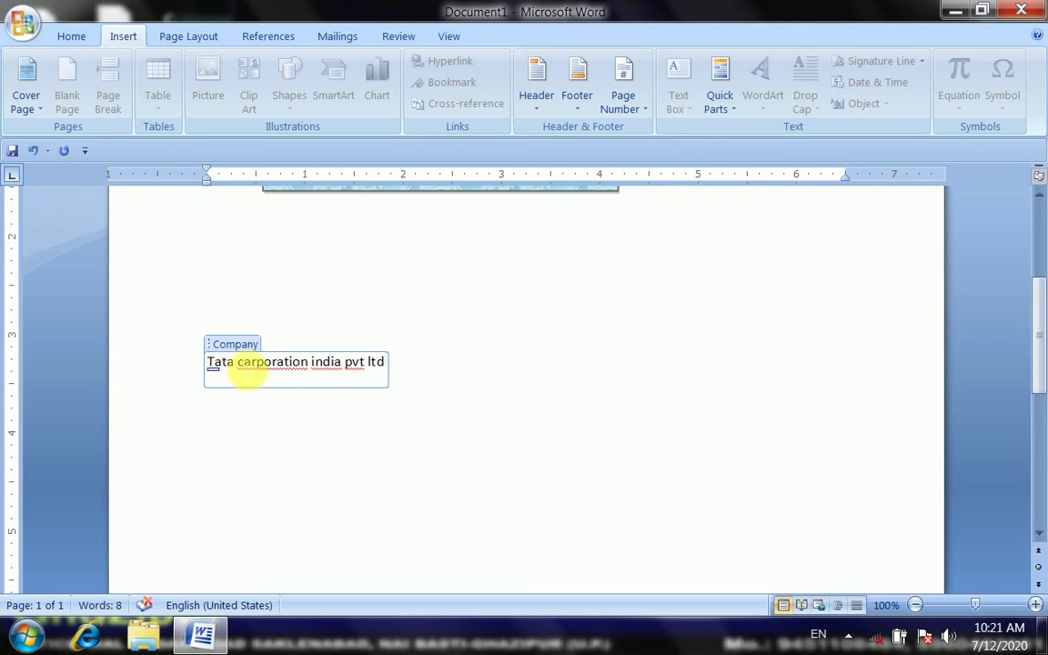
pyautogui.click(424, 335)
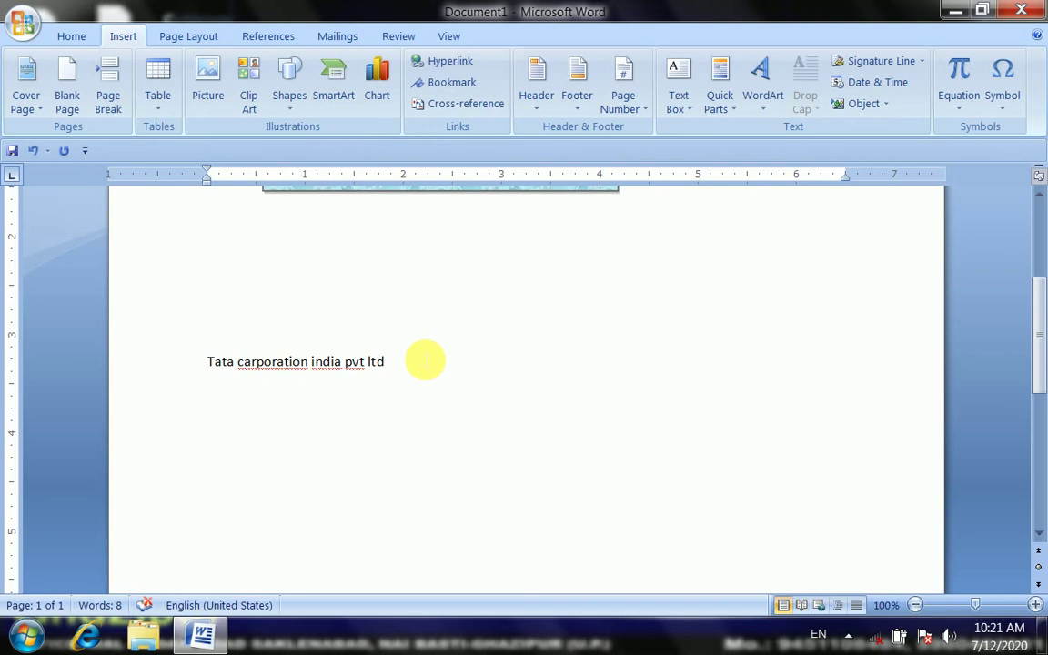
pyautogui.write('dskfjhusefujsedsufjuksfsgsh')
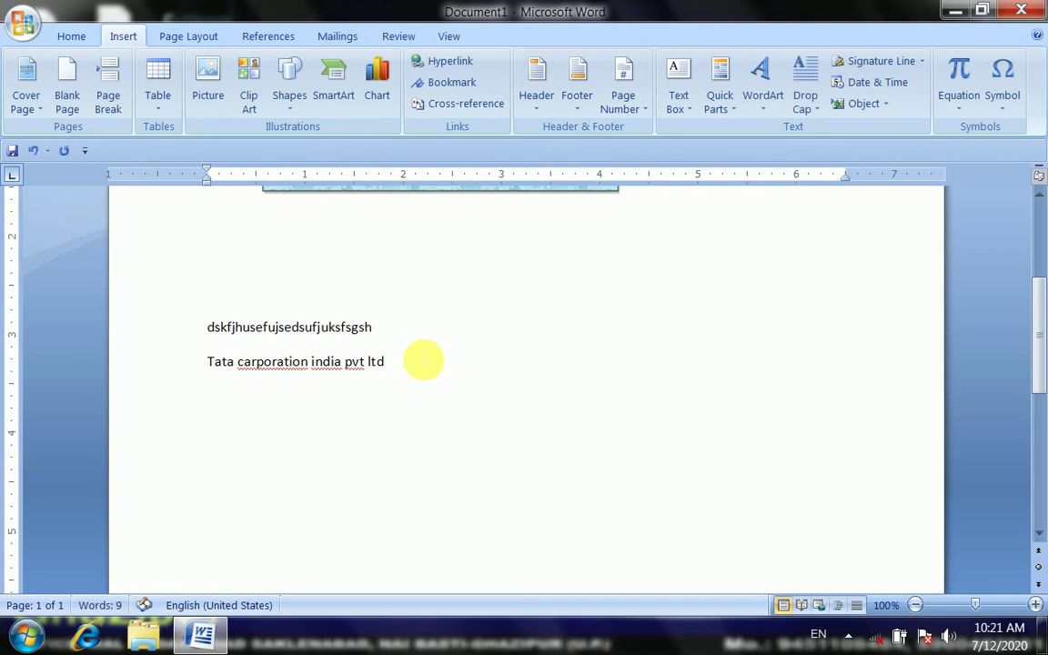
pyautogui.click(455, 381)
pyautogui.write('dfhdfhfdh')
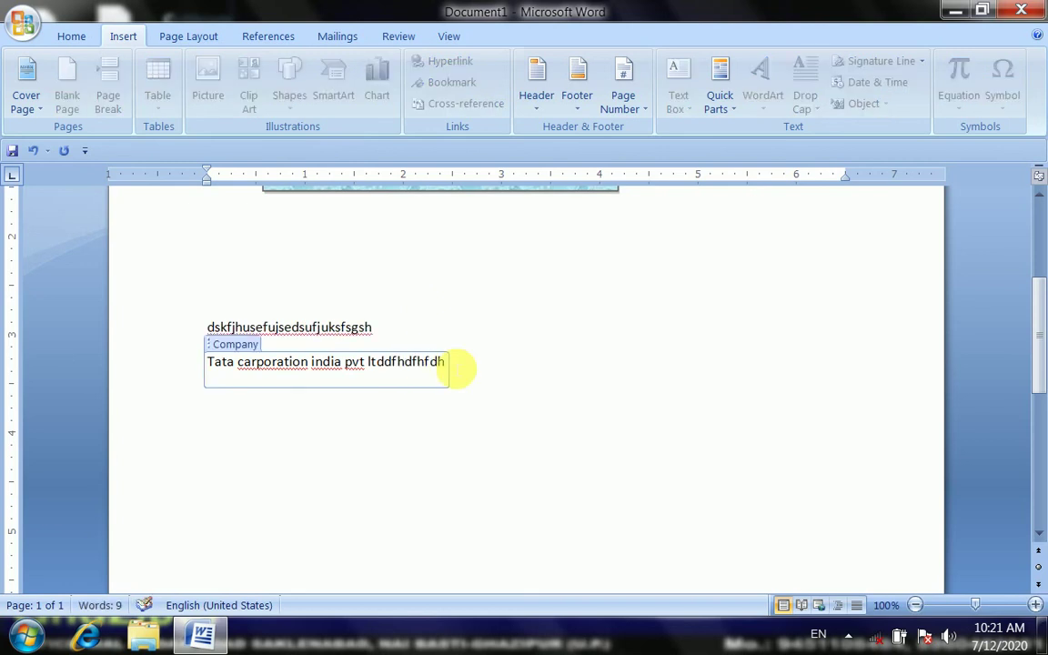
pyautogui.press('BackSpace')
pyautogui.press('BackSpace')
pyautogui.press('BackSpace')
pyautogui.press('BackSpace')
pyautogui.press('BackSpace')
pyautogui.press('BackSpace')
pyautogui.press('BackSpace')
pyautogui.press('BackSpace')
pyautogui.press('BackSpace')
pyautogui.press('BackSpace')
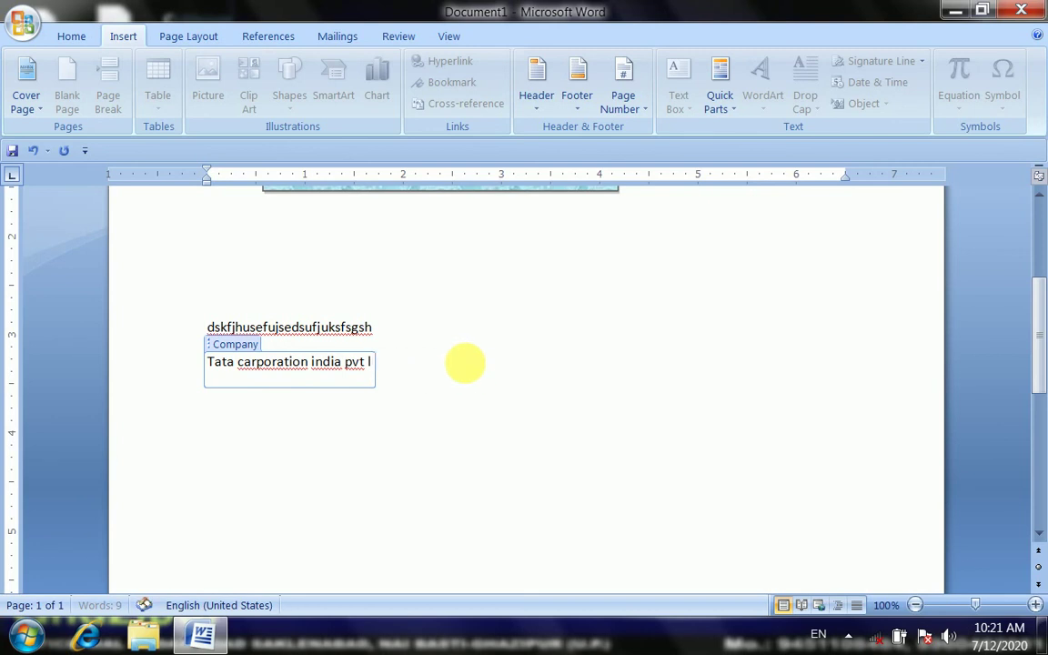
pyautogui.press('BackSpace')
pyautogui.click(477, 379)
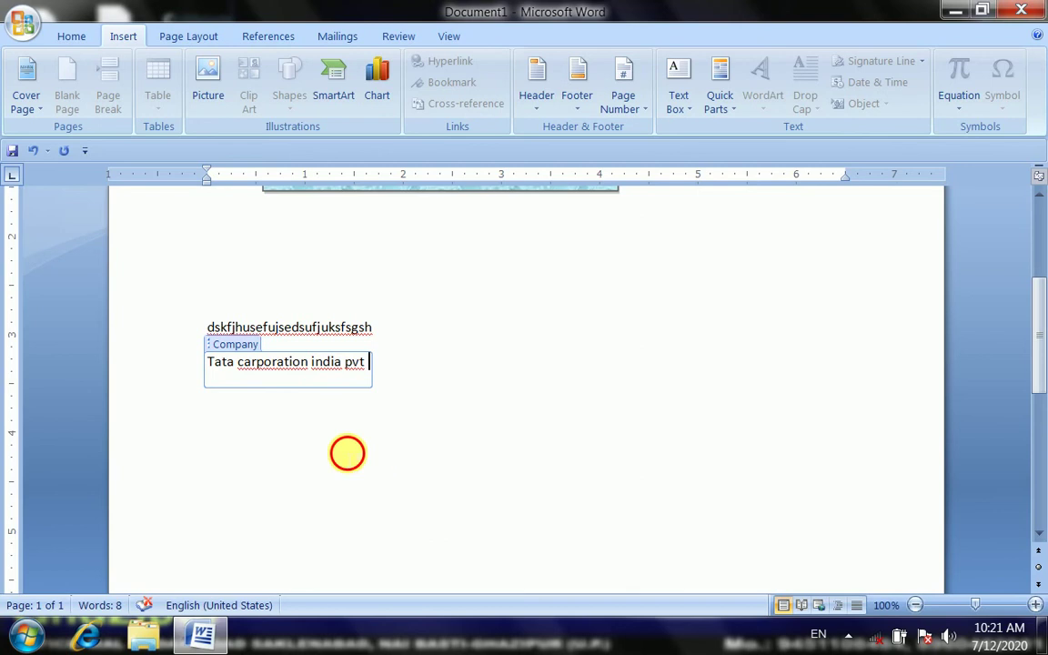
# Check the Company field text, then put the insertion point on the empty line above
pyautogui.moveTo(346, 452); pyautogui.dragTo(334, 406)
pyautogui.click(344, 311)
pyautogui.scroll(2, 315, 344)
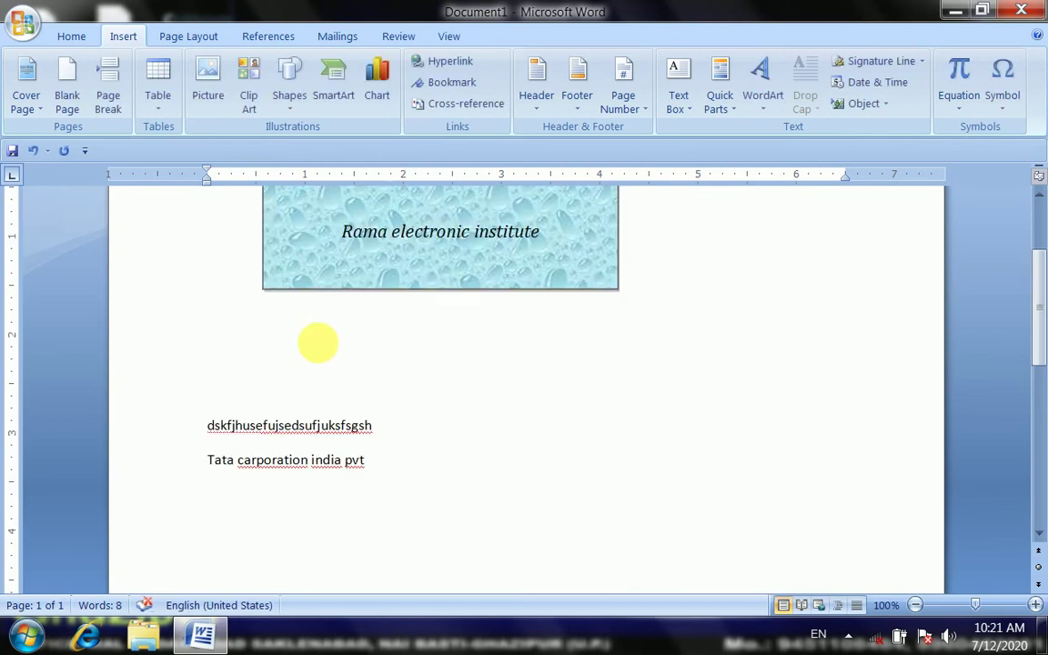
pyautogui.scroll(-2, 316, 344)
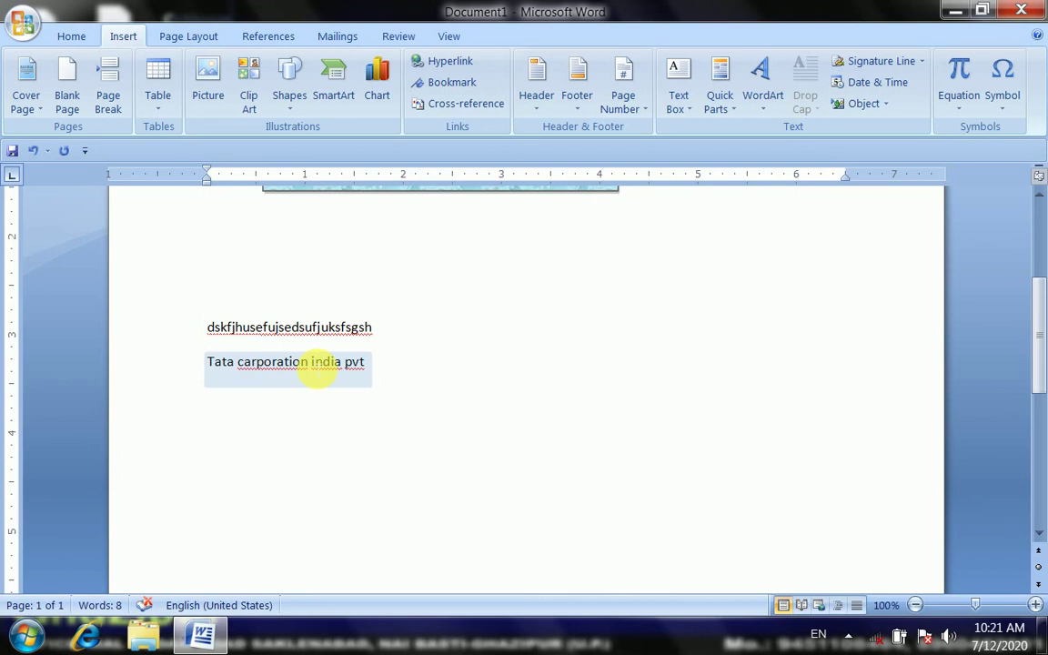
pyautogui.click(313, 375)
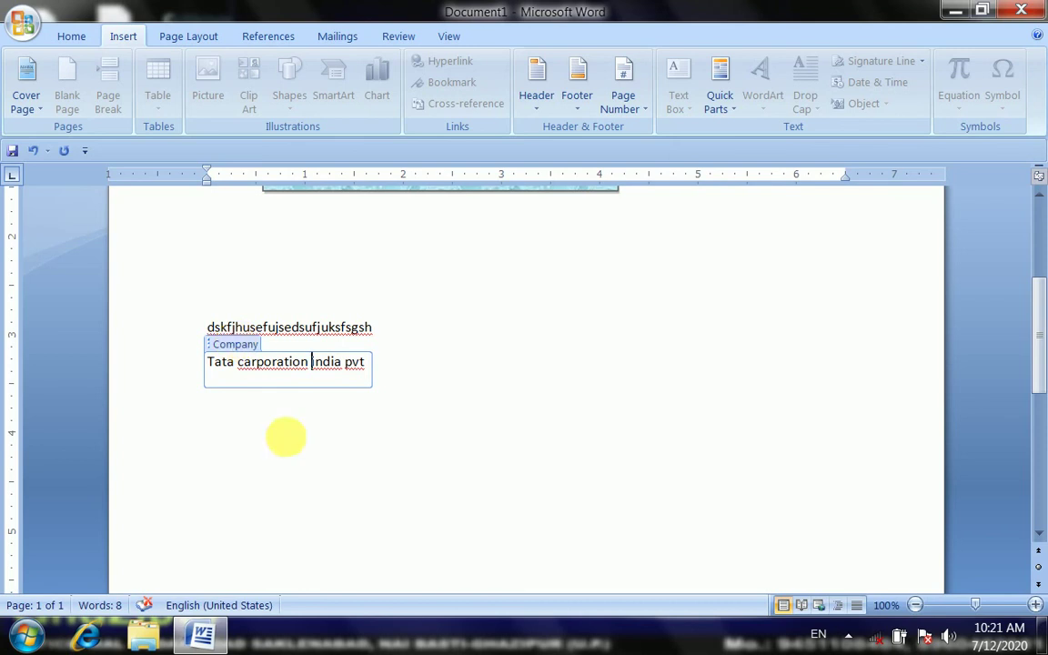
pyautogui.click(259, 255)
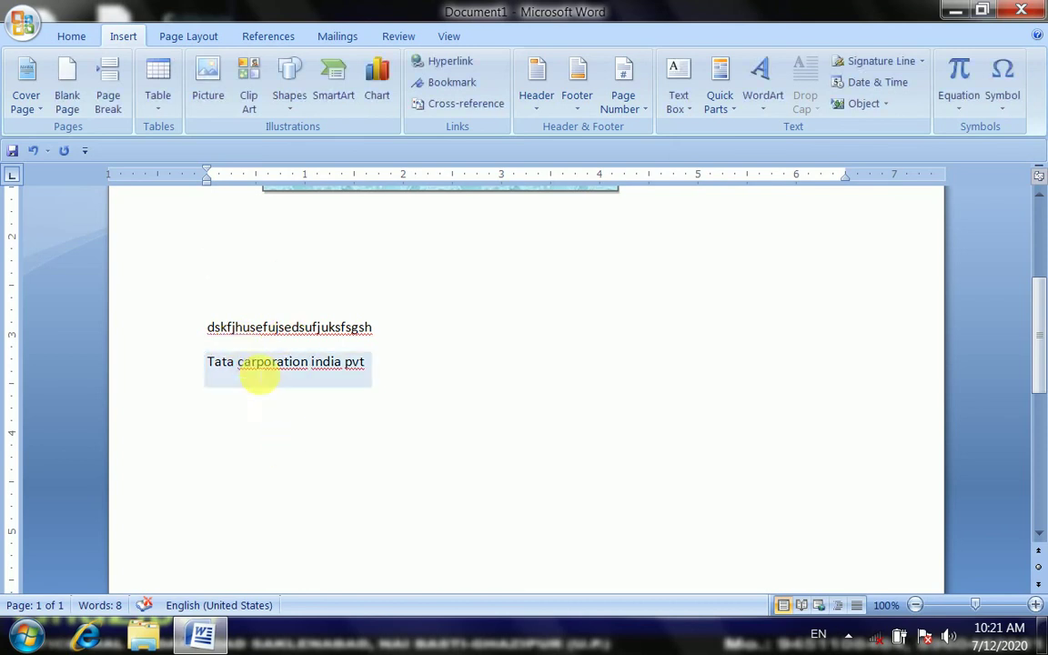
# Insert a Manager document property field above the typed line and enter the manager's name in it
pyautogui.click(720, 87)
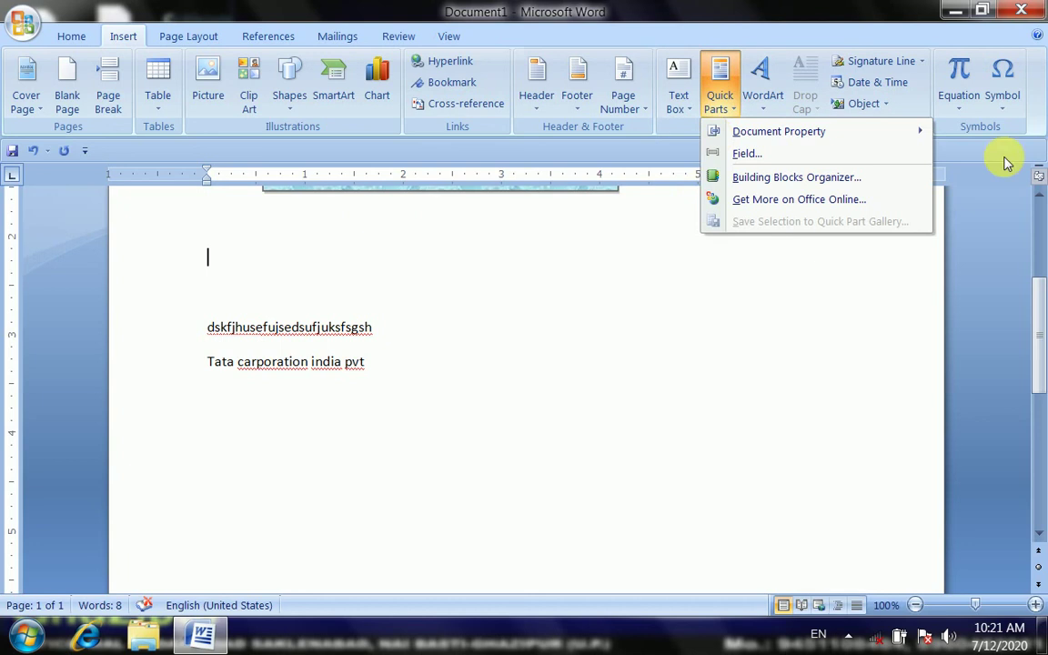
pyautogui.moveTo(761, 131)
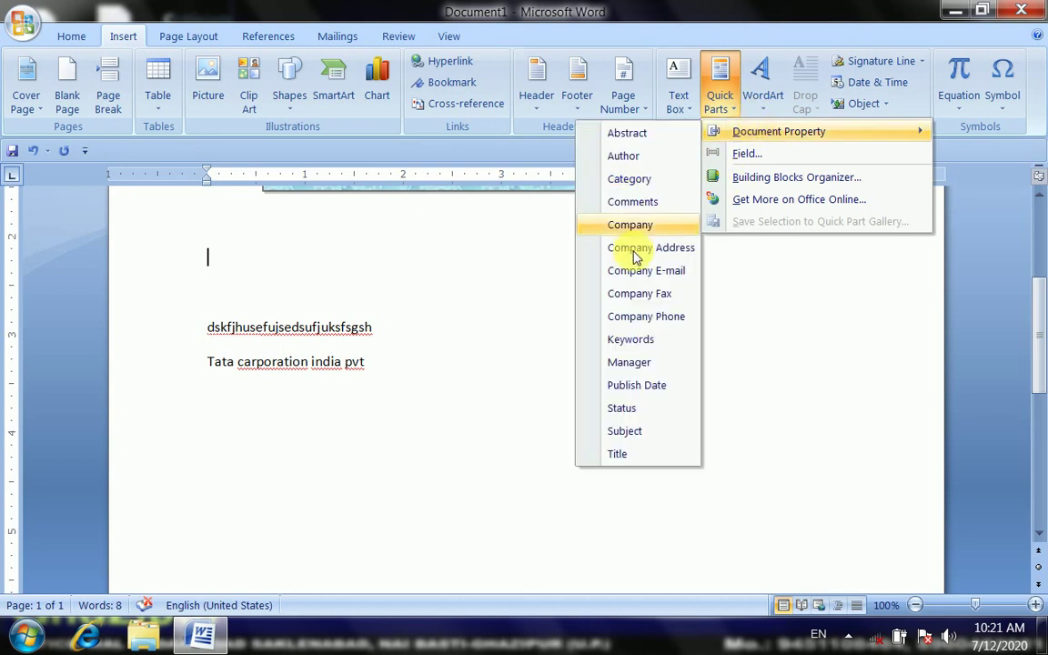
pyautogui.click(614, 375)
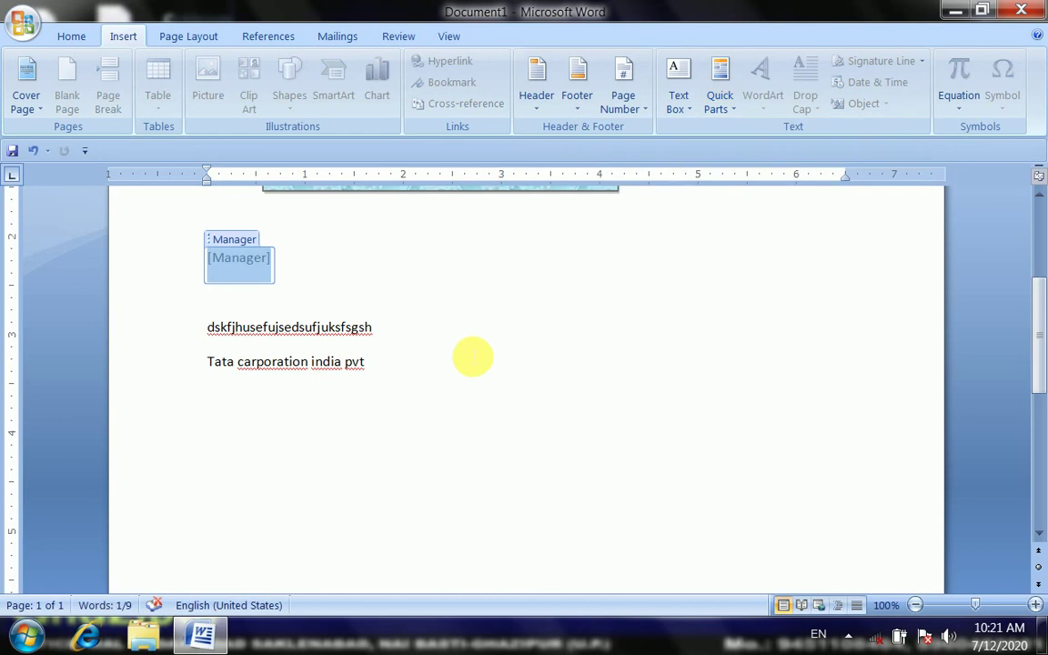
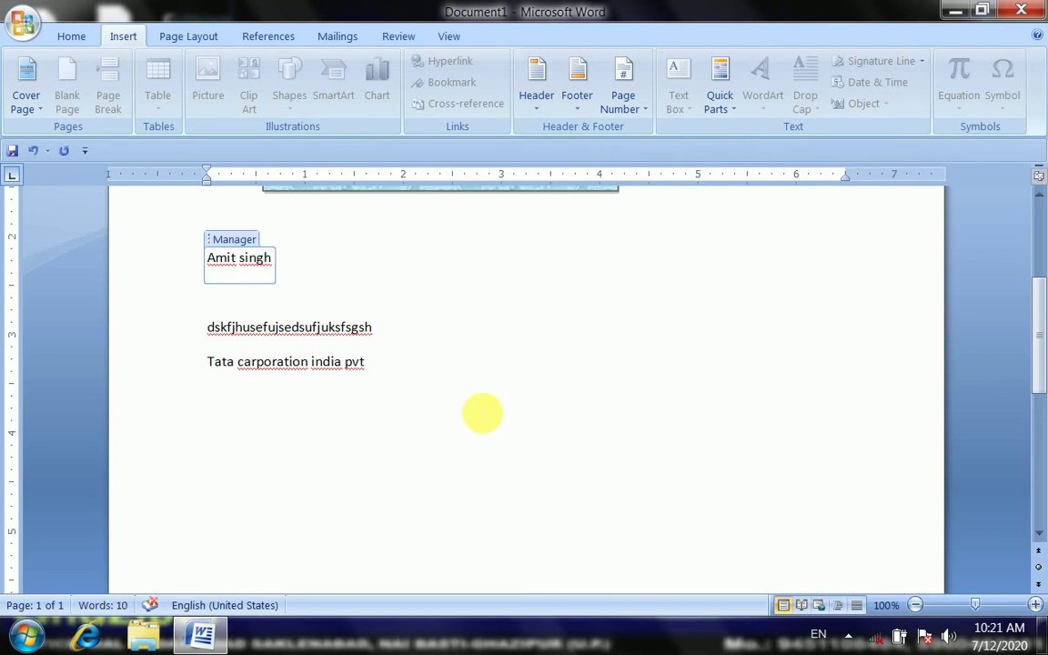
pyautogui.click(479, 423)
pyautogui.scroll(3, 460, 378)
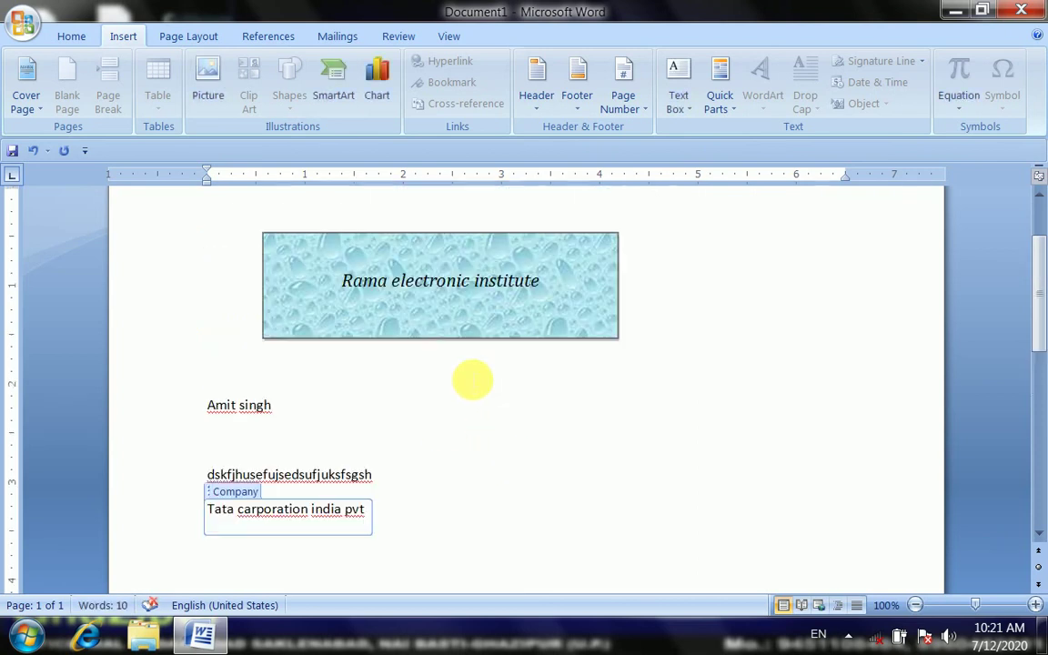
pyautogui.click(491, 289)
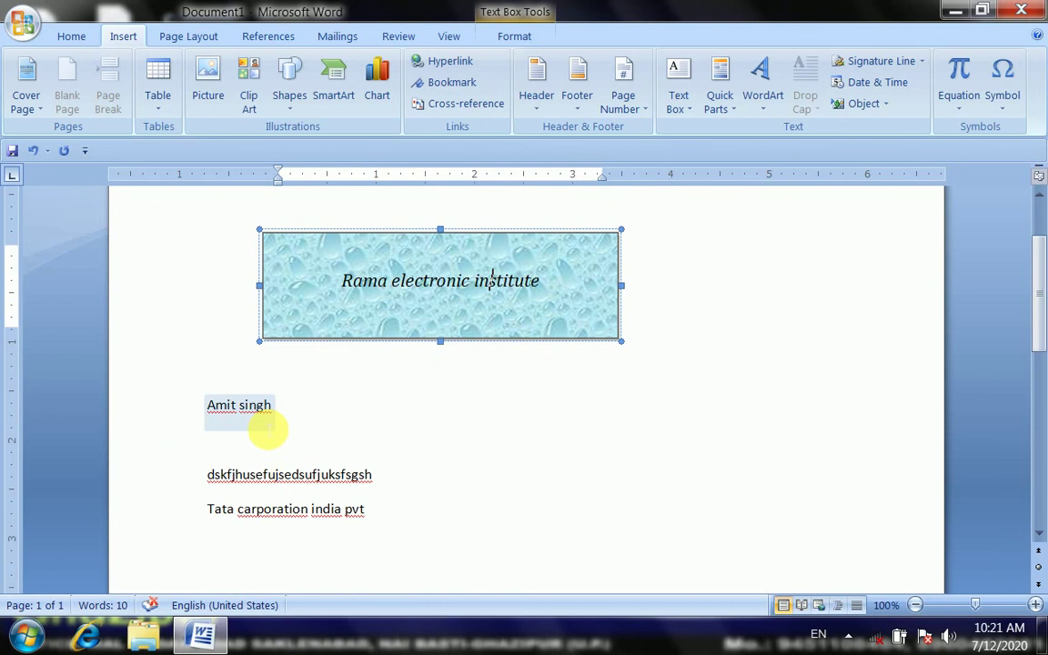
pyautogui.click(381, 554)
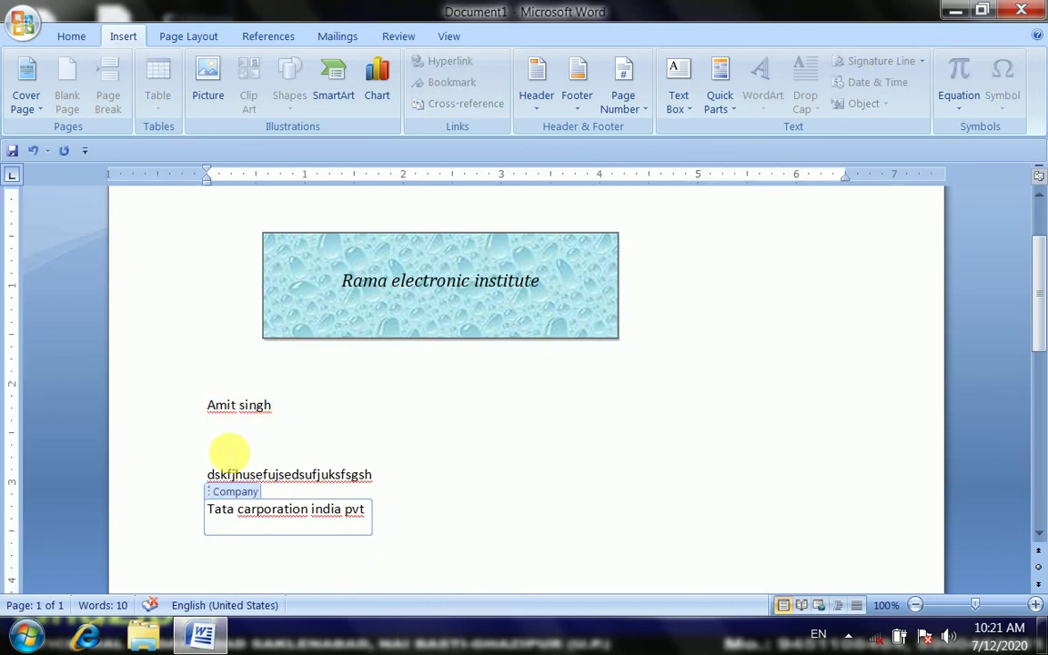
pyautogui.click(254, 406)
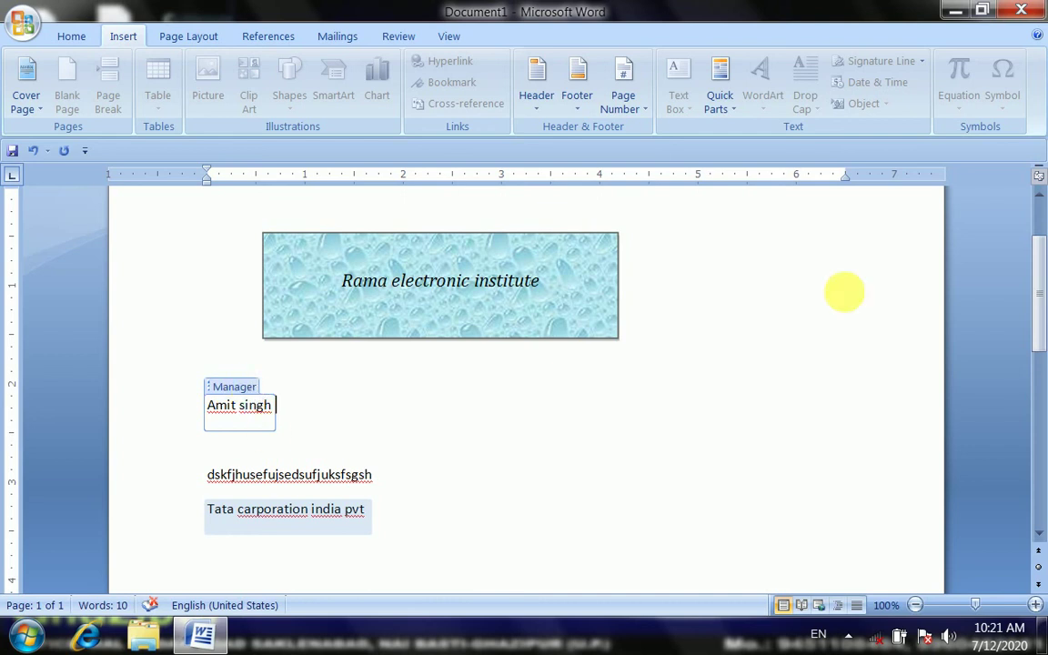
# Insert a Company Phone property field after the gibberish line and enter the company's phone number
pyautogui.click(720, 108)
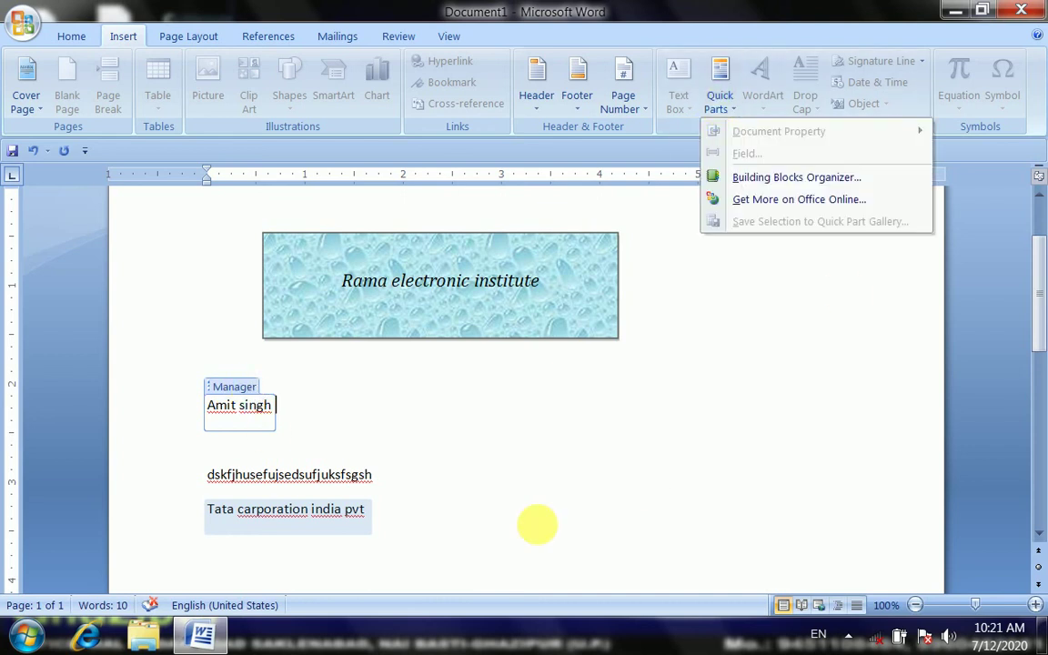
pyautogui.click(461, 476)
pyautogui.click(720, 86)
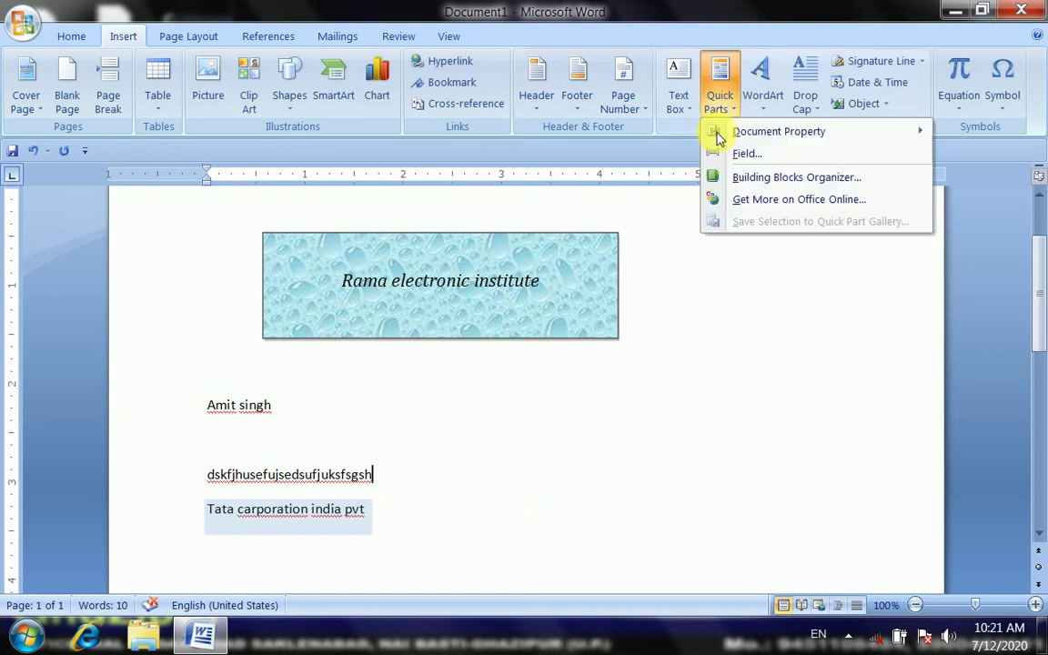
pyautogui.moveTo(773, 131)
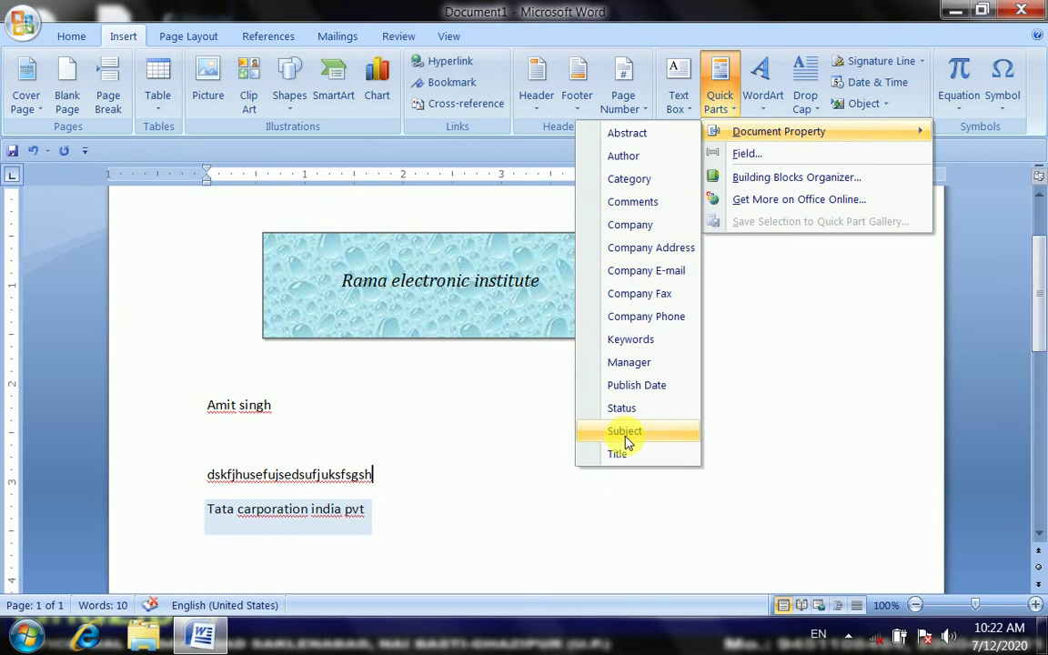
pyautogui.click(661, 320)
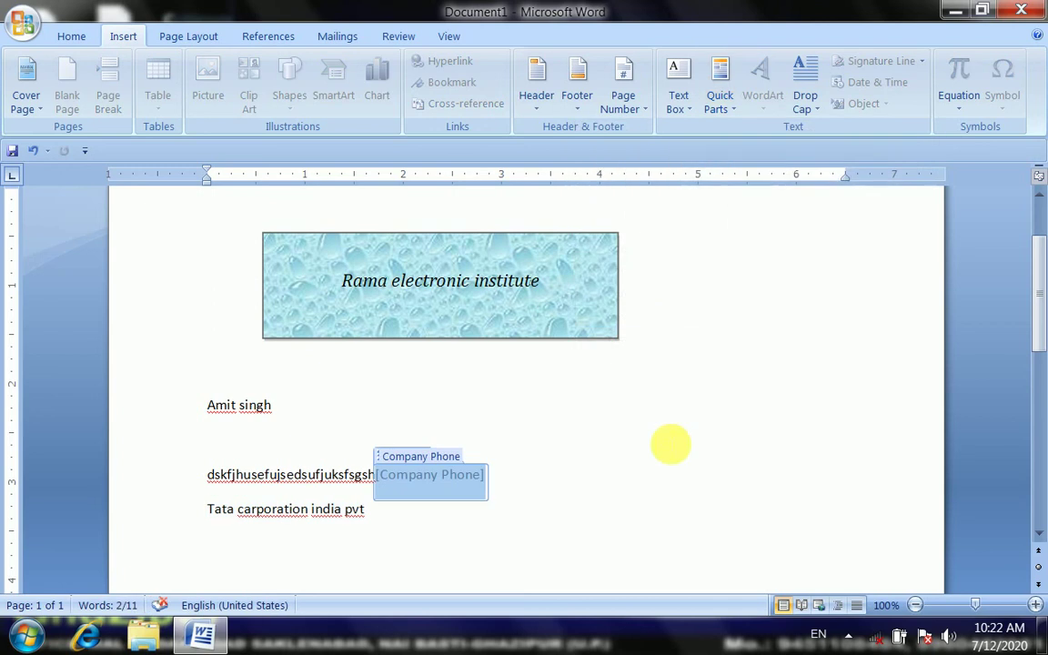
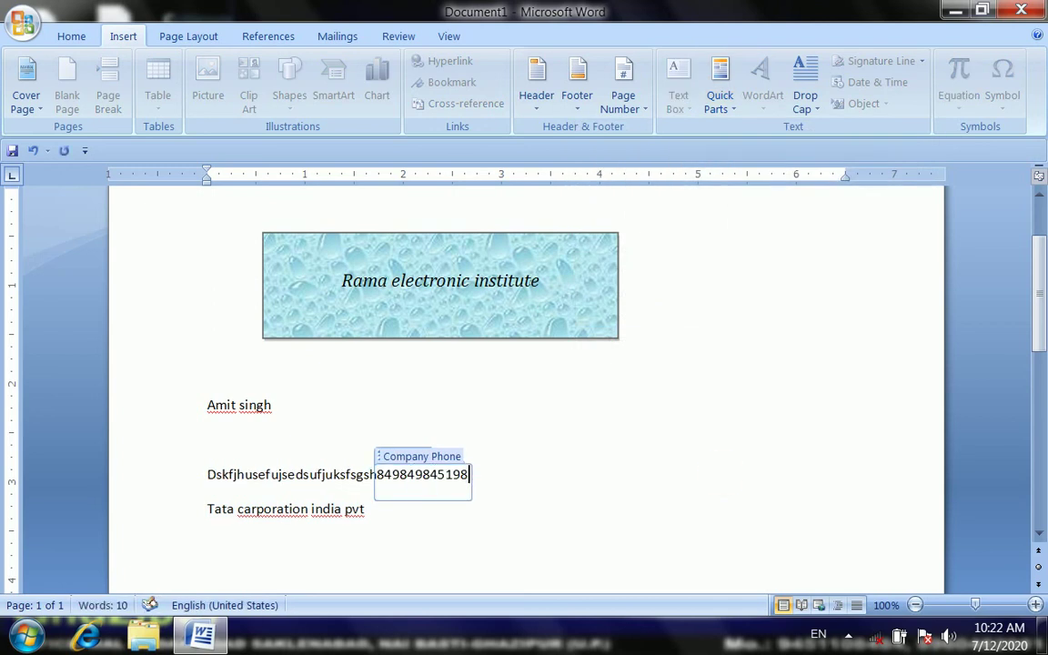
pyautogui.click(472, 429)
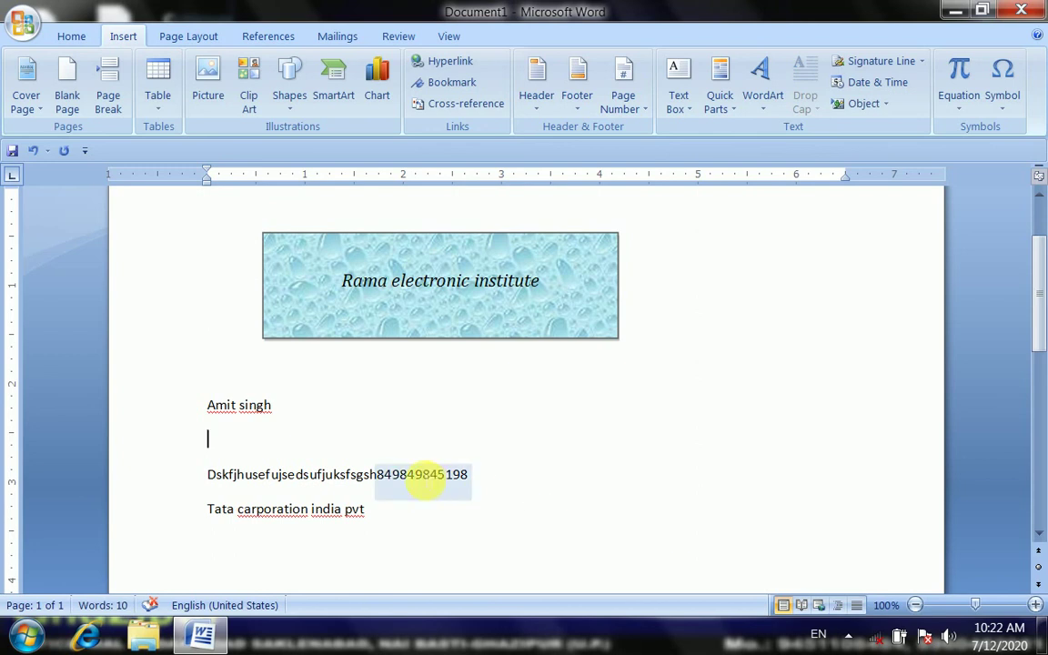
# Check the phone field, then open and dismiss the Quick Parts menu without inserting anything
pyautogui.click(417, 478)
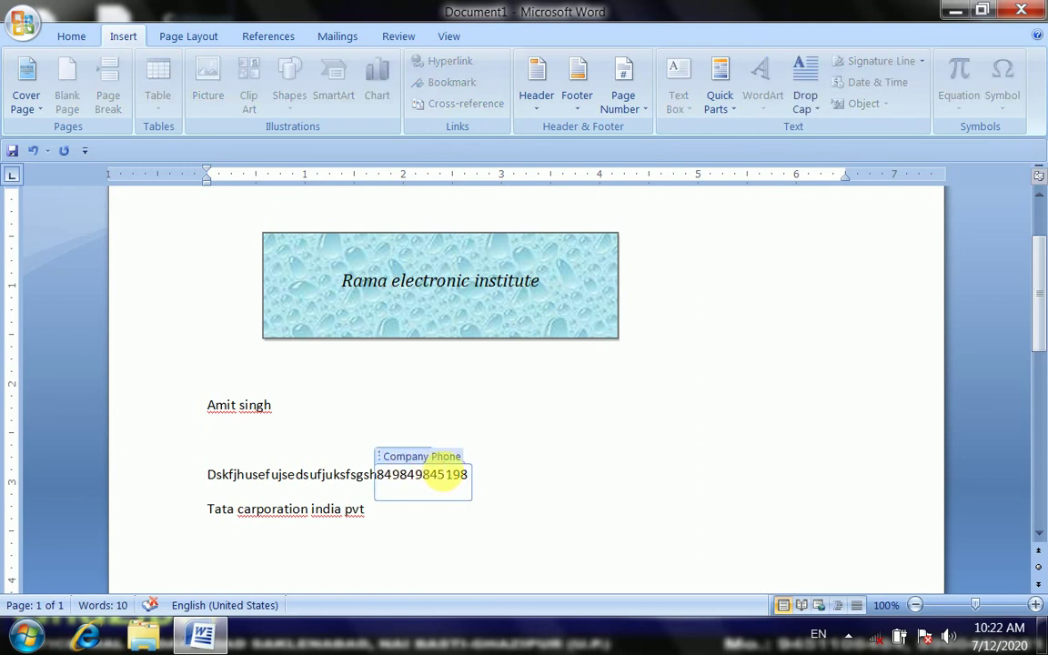
pyautogui.click(450, 359)
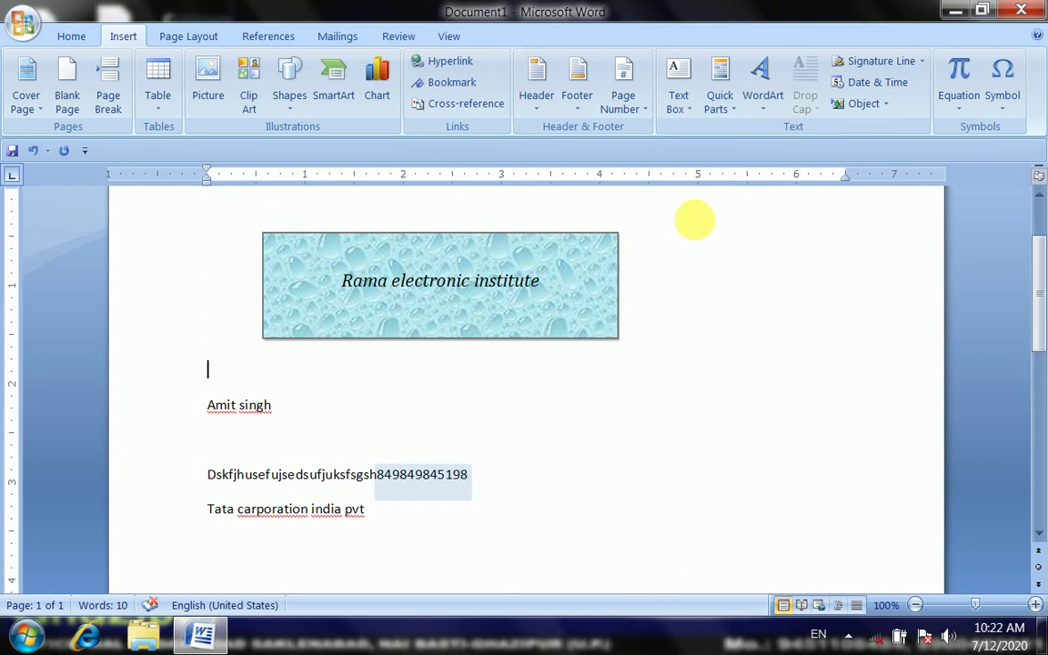
pyautogui.click(724, 107)
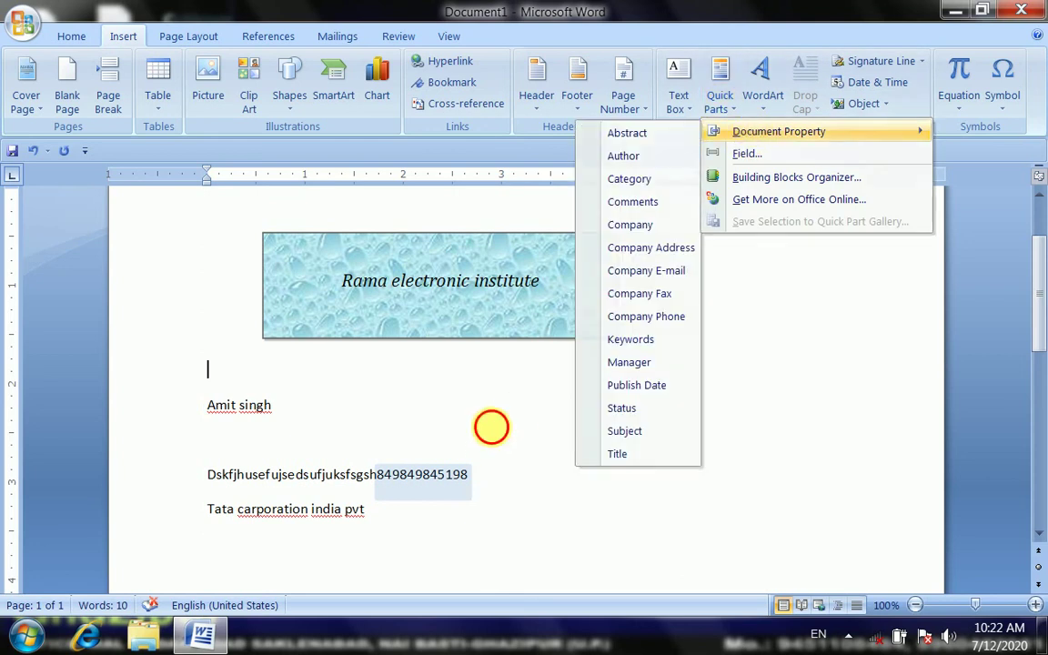
pyautogui.click(628, 275)
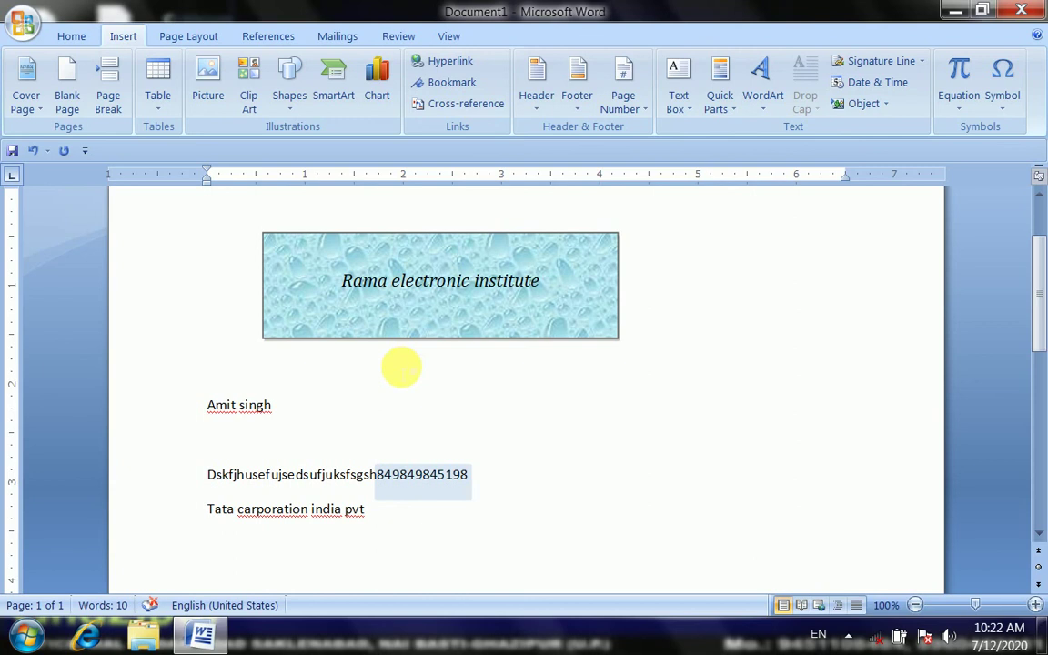
# Select and delete all of the document's content
pyautogui.click(401, 368)
pyautogui.hotkey('ctrl', 'a')
pyautogui.press('Delete')
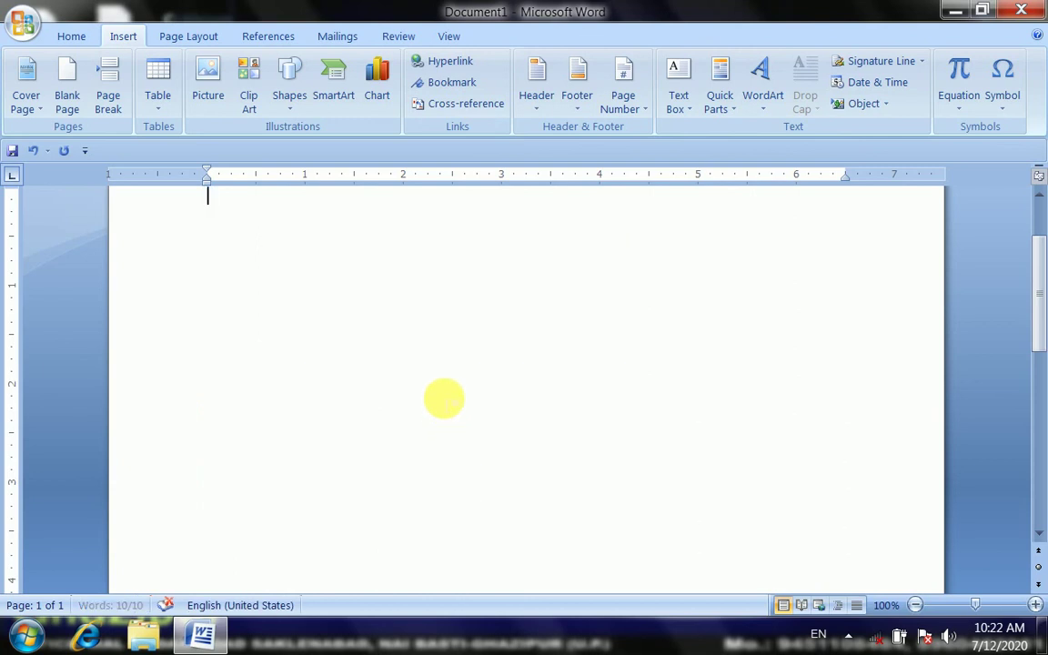
pyautogui.scroll(1, 426, 363)
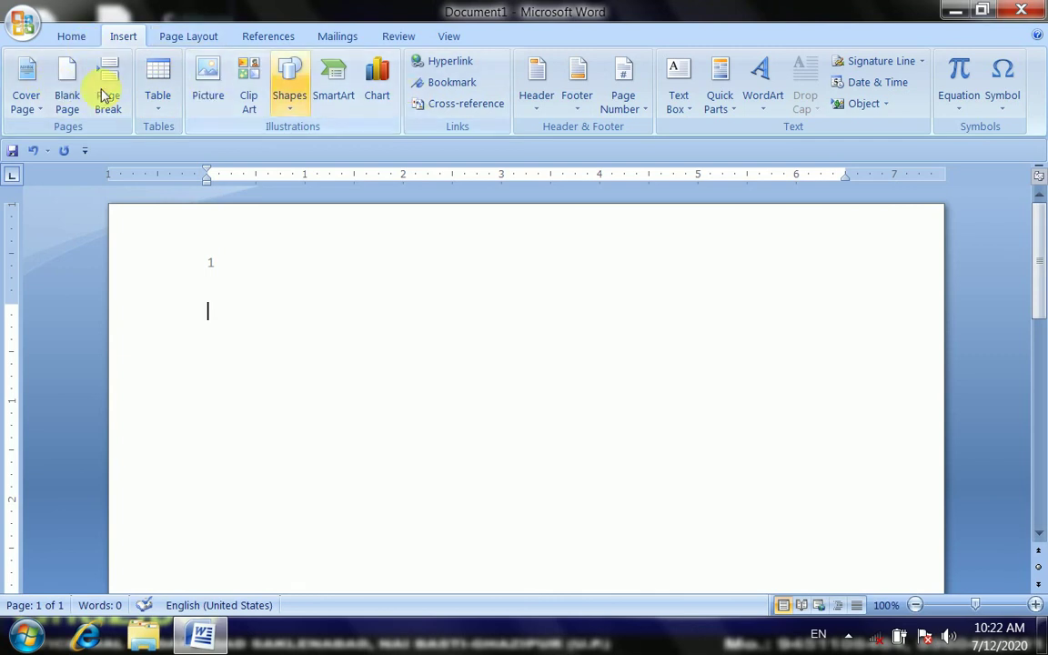
pyautogui.click(75, 38)
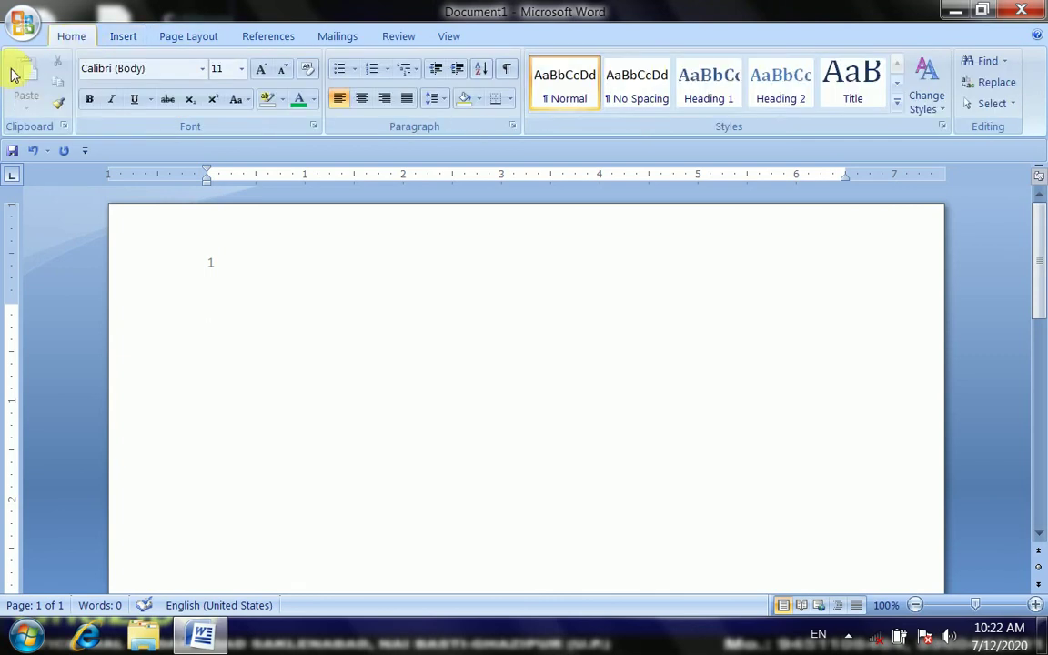
pyautogui.click(383, 383)
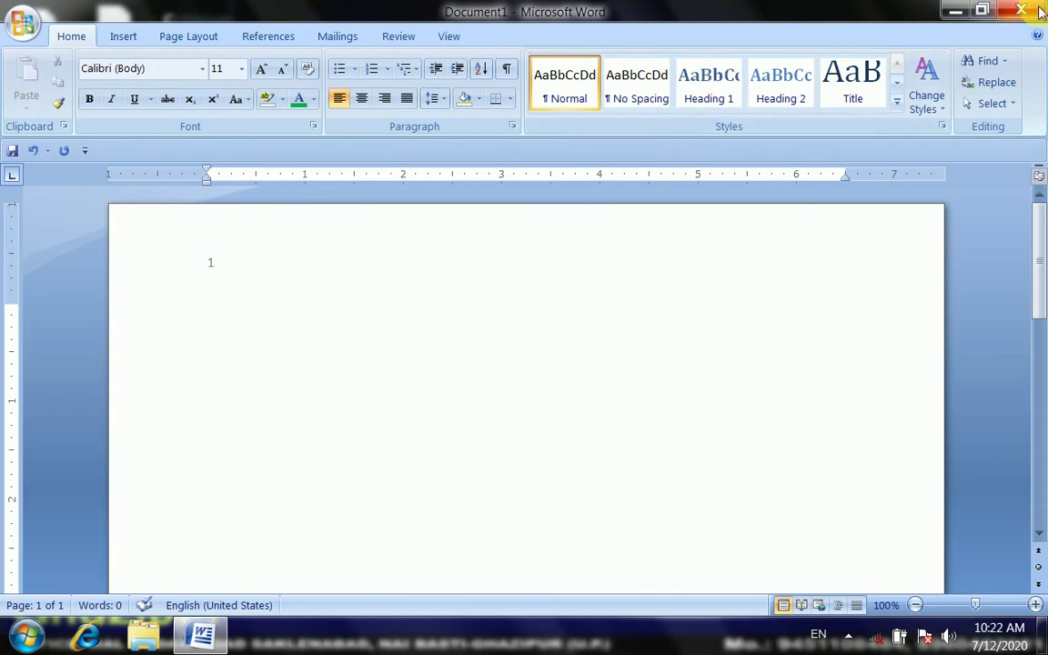
# Close Word without saving, then refresh the desktop and show the hidden tray icons
pyautogui.click(1020, 12)
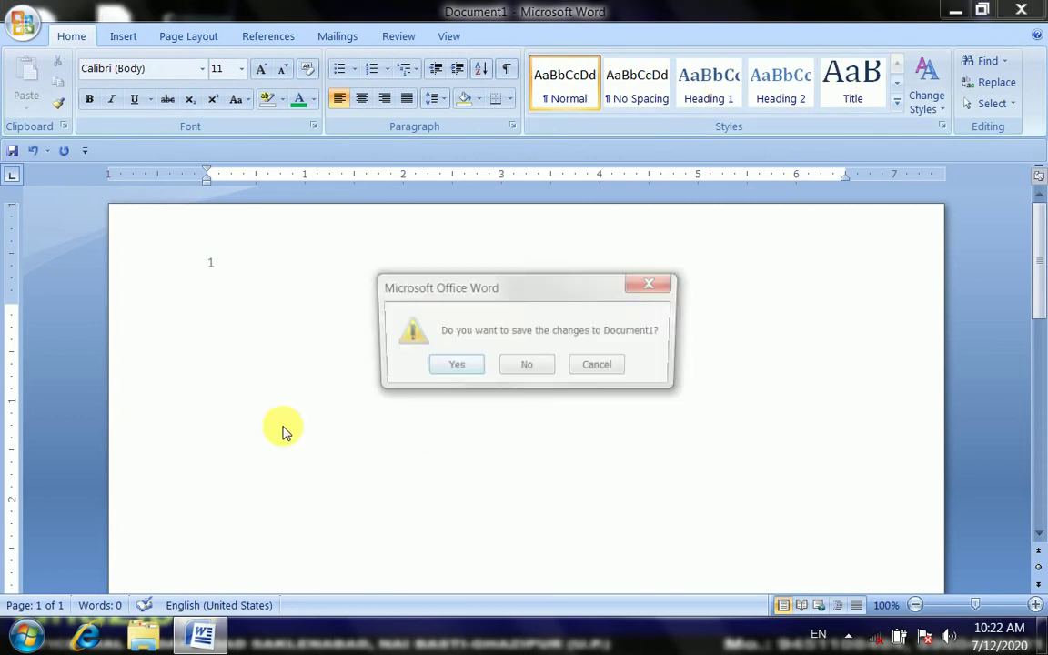
pyautogui.click(543, 371)
pyautogui.rightClick(365, 122)
pyautogui.click(397, 170)
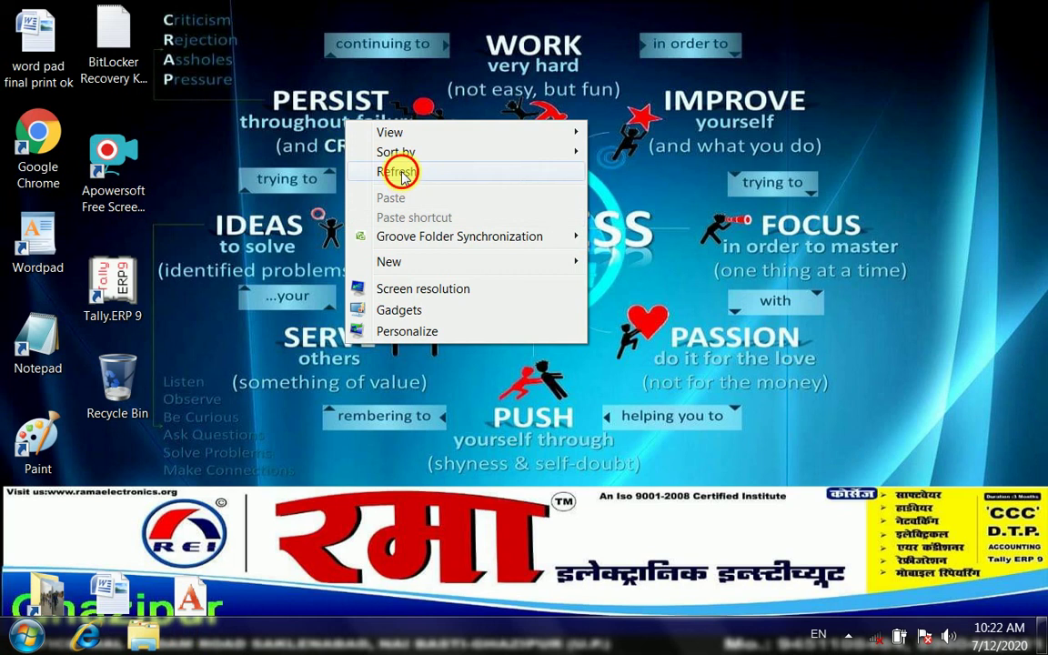
pyautogui.click(850, 641)
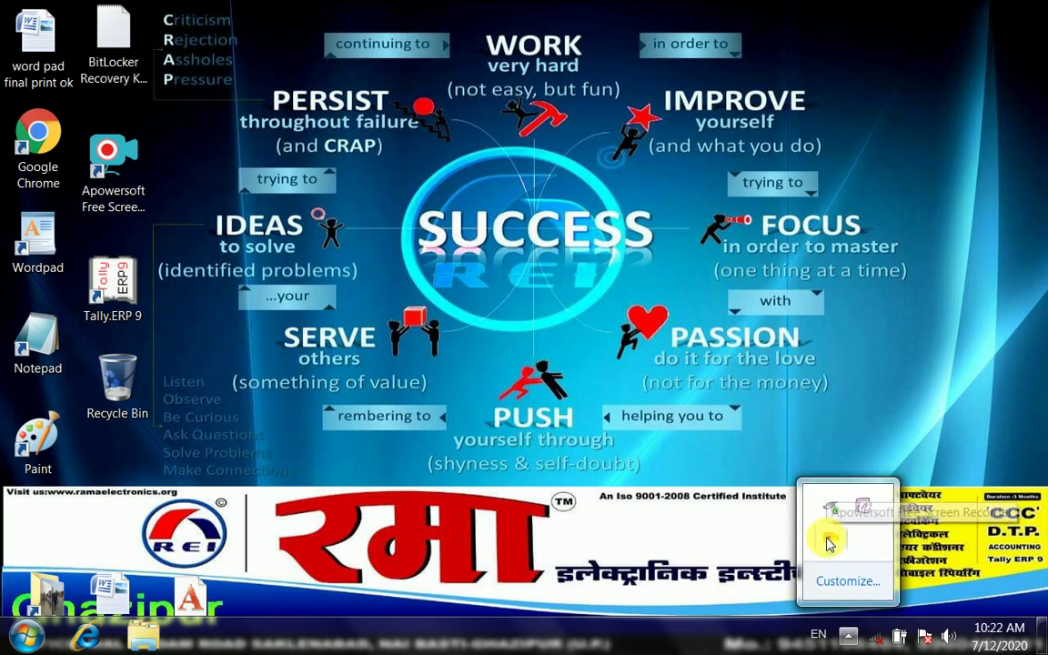